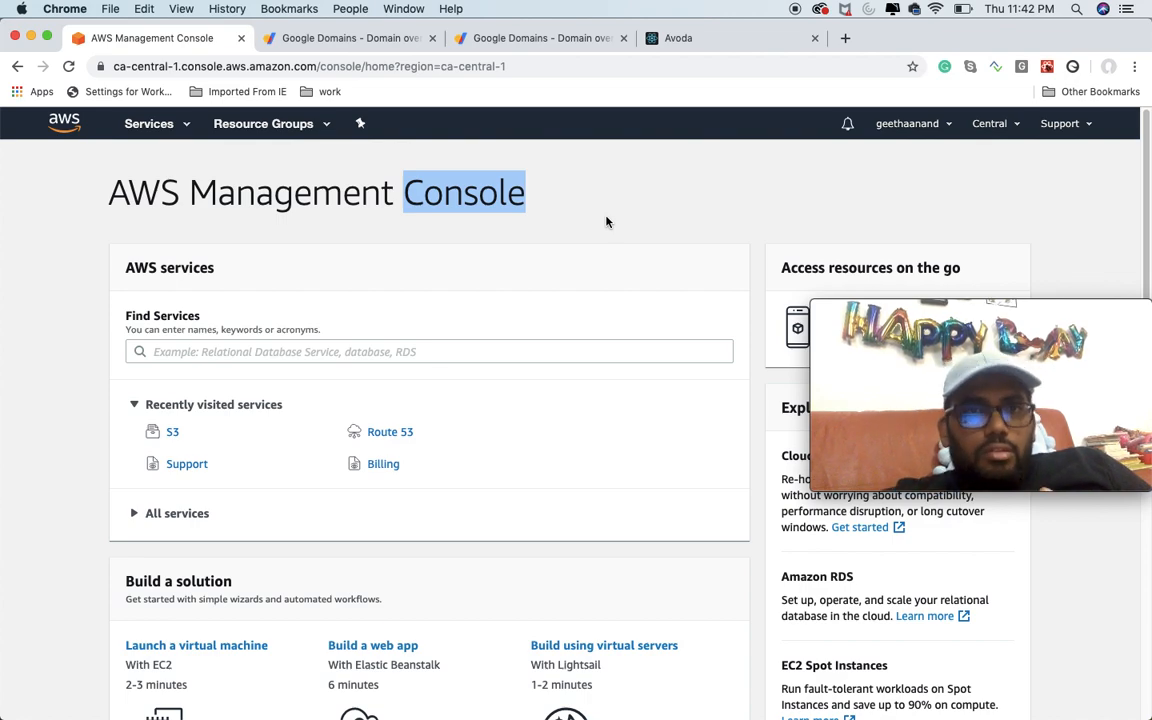
Step: Check the worksempire.com overview in Google Domains and close the duplicate domain overview page
click(549, 40)
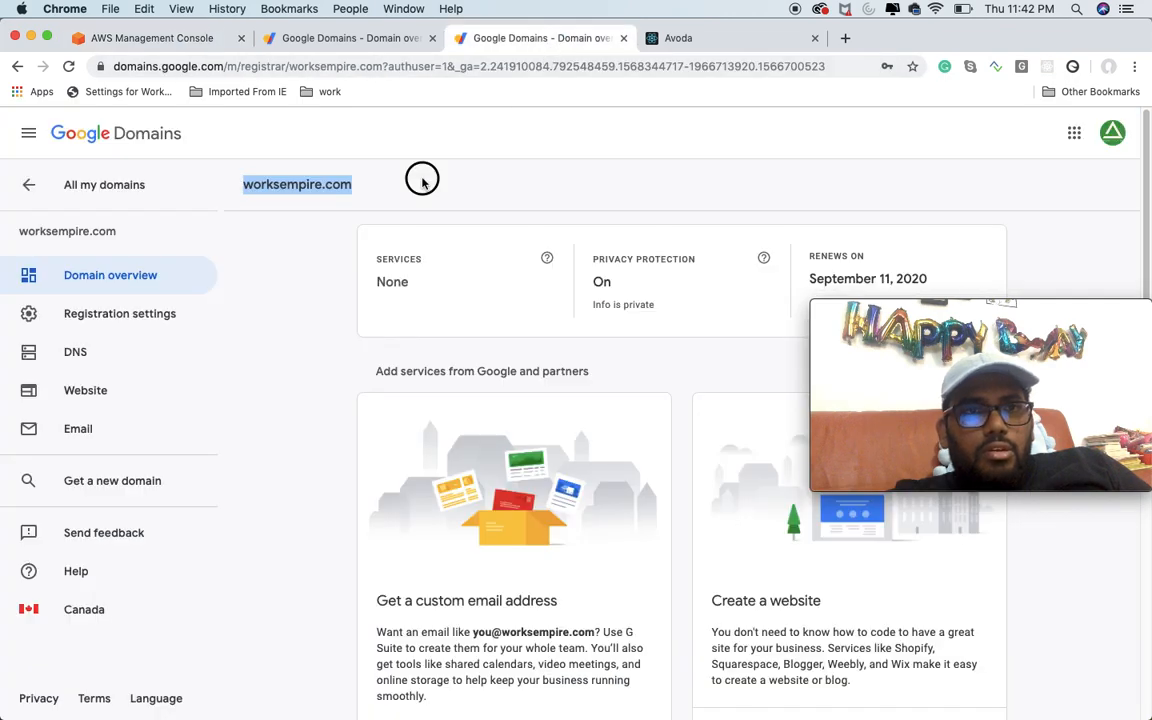
click(241, 193)
drag(235, 190, 425, 191)
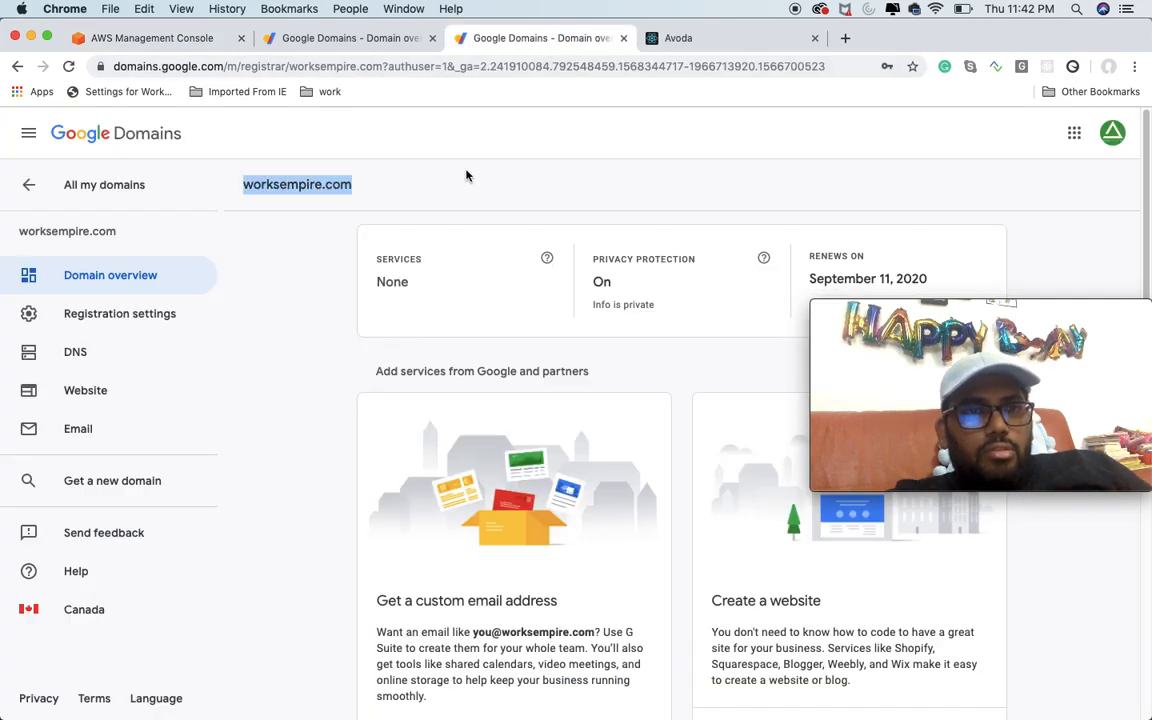
click(339, 40)
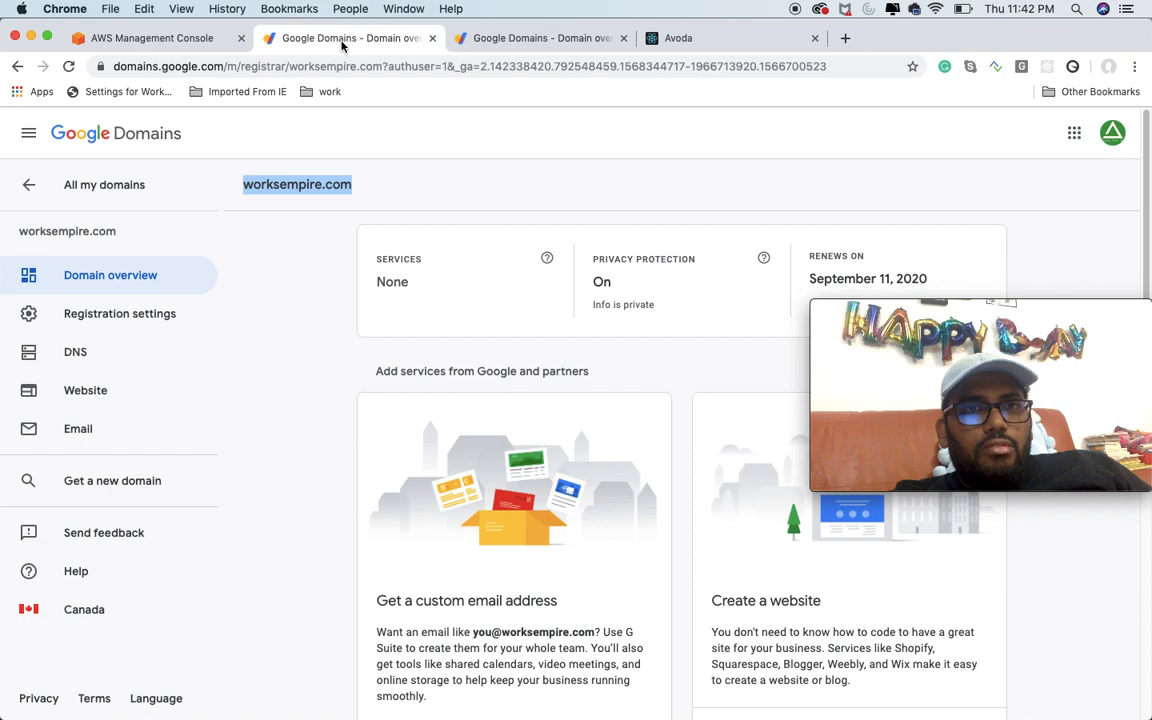
click(432, 39)
Step: Copy the domain name worksempire.com from its overview and load that address in a new browser tab
click(363, 188)
drag(363, 188, 244, 185)
key(super+c)
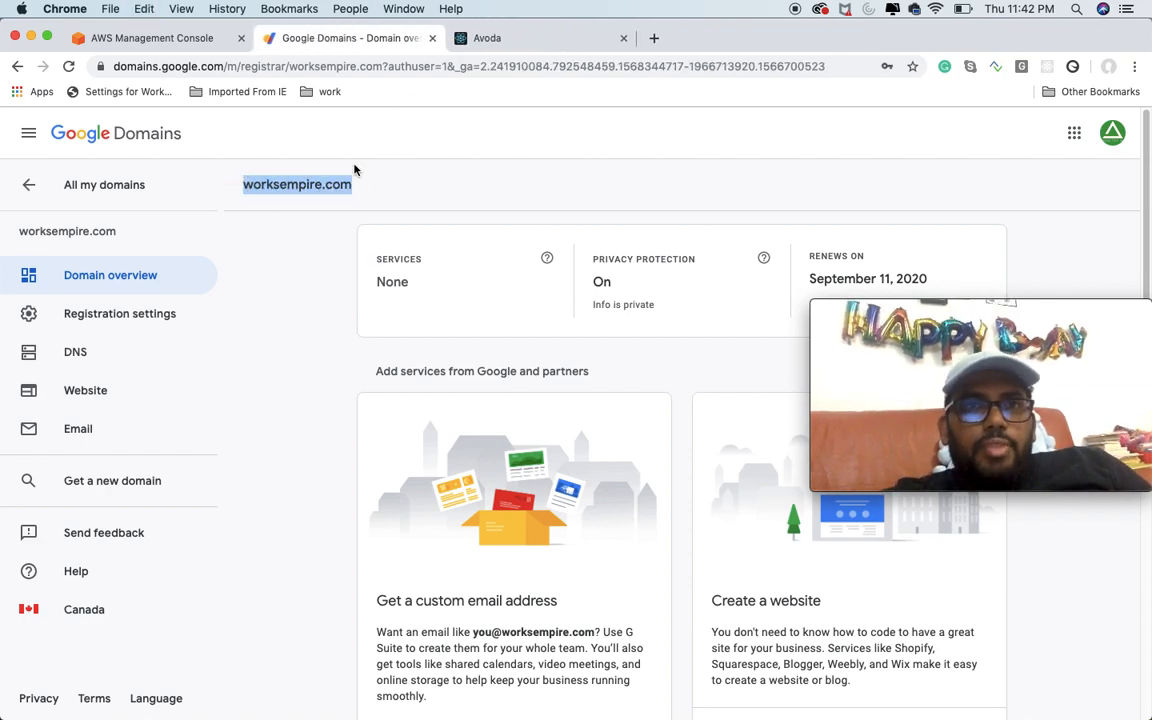
click(651, 40)
key(super+v)
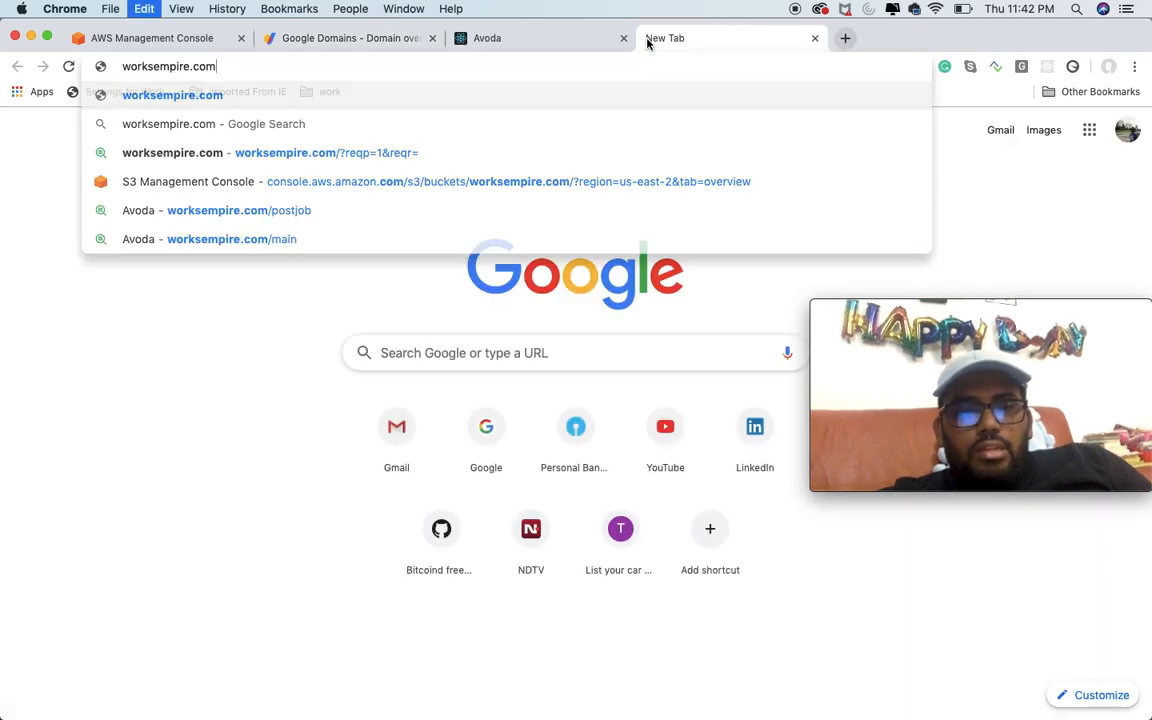
key(Return)
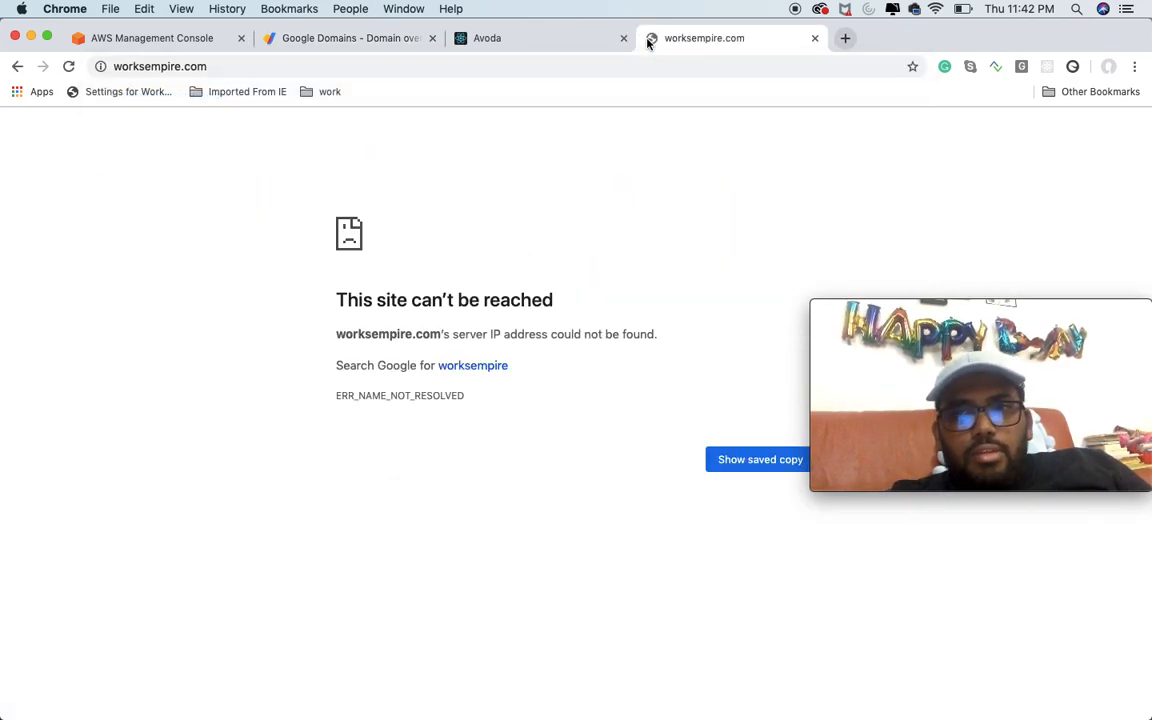
Step: Load the root page of the local Avoda app at localhost:3000
click(508, 40)
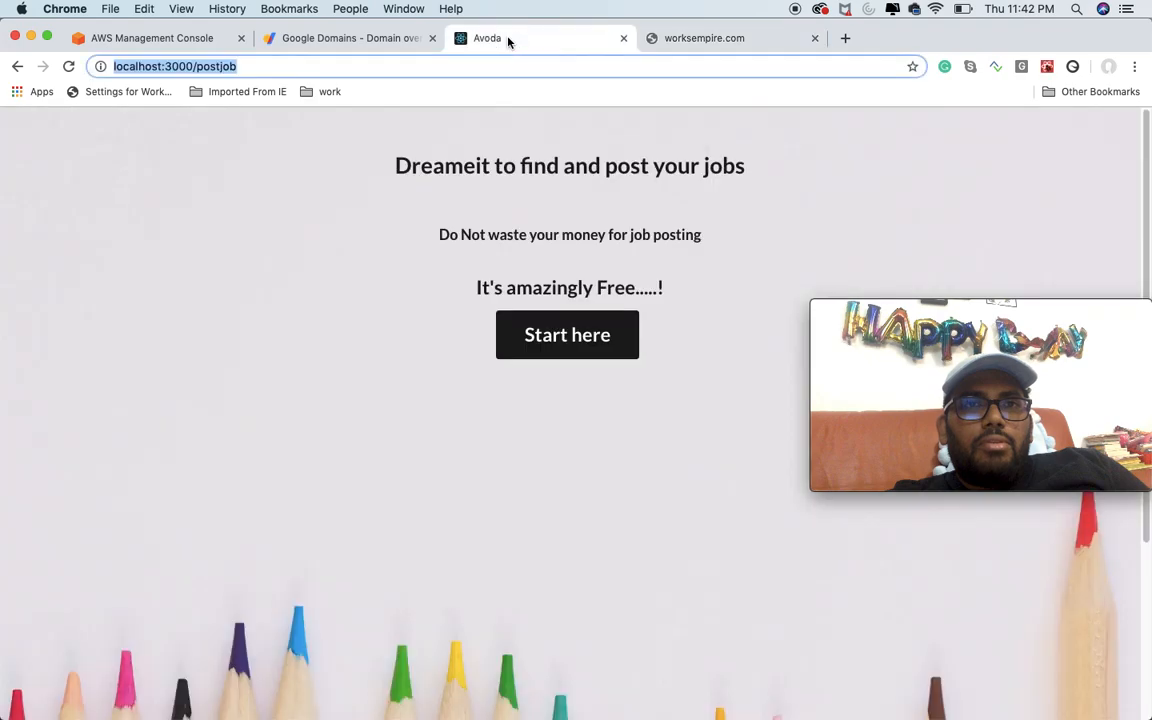
click(307, 70)
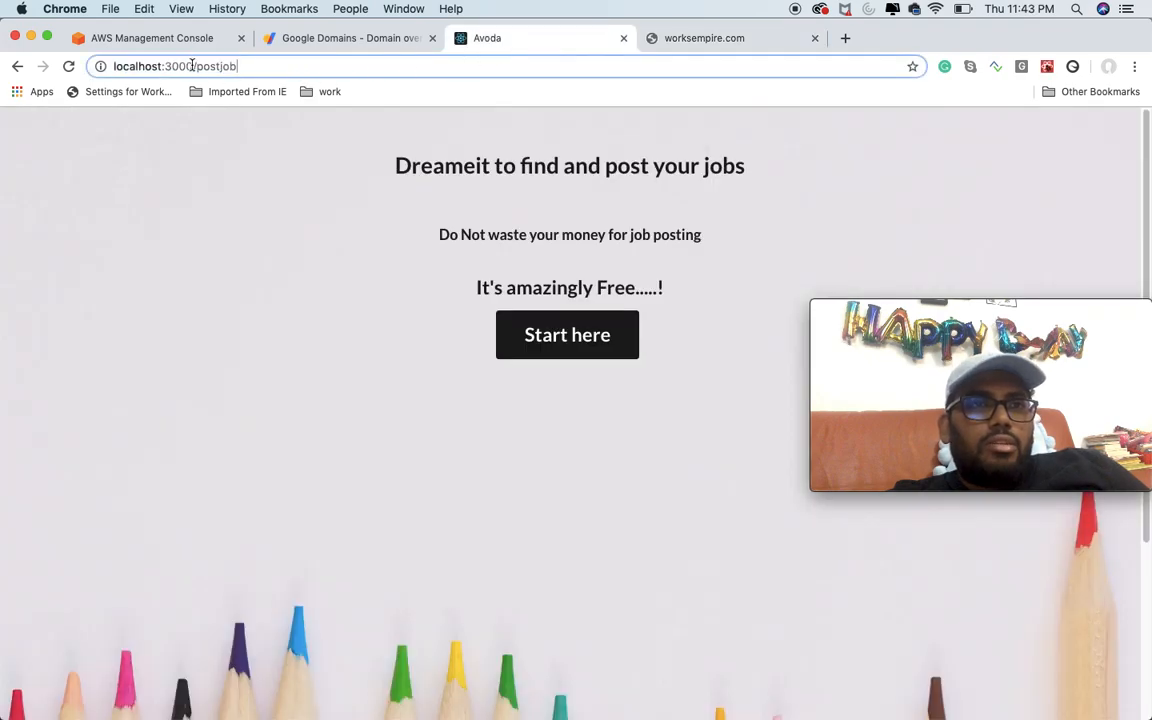
drag(193, 66, 417, 87)
key(BackSpace)
key(Return)
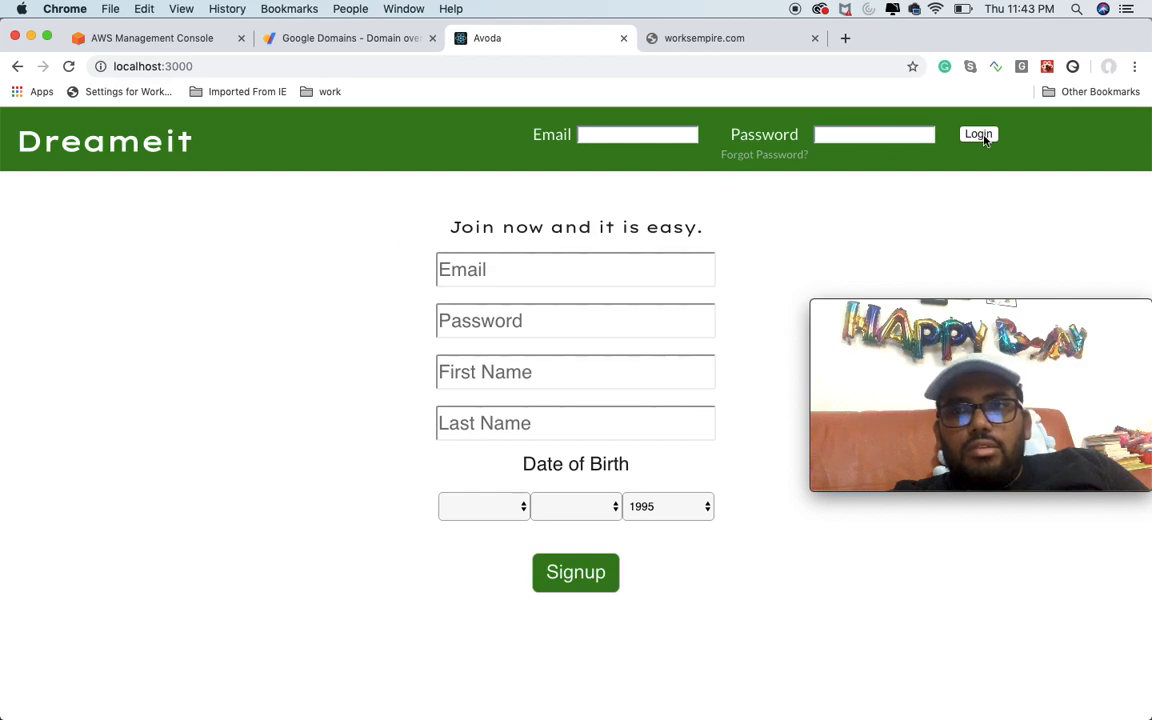
Step: Enter the Avoda app, go to its job posting page, and open and dismiss the Post Job form
click(979, 135)
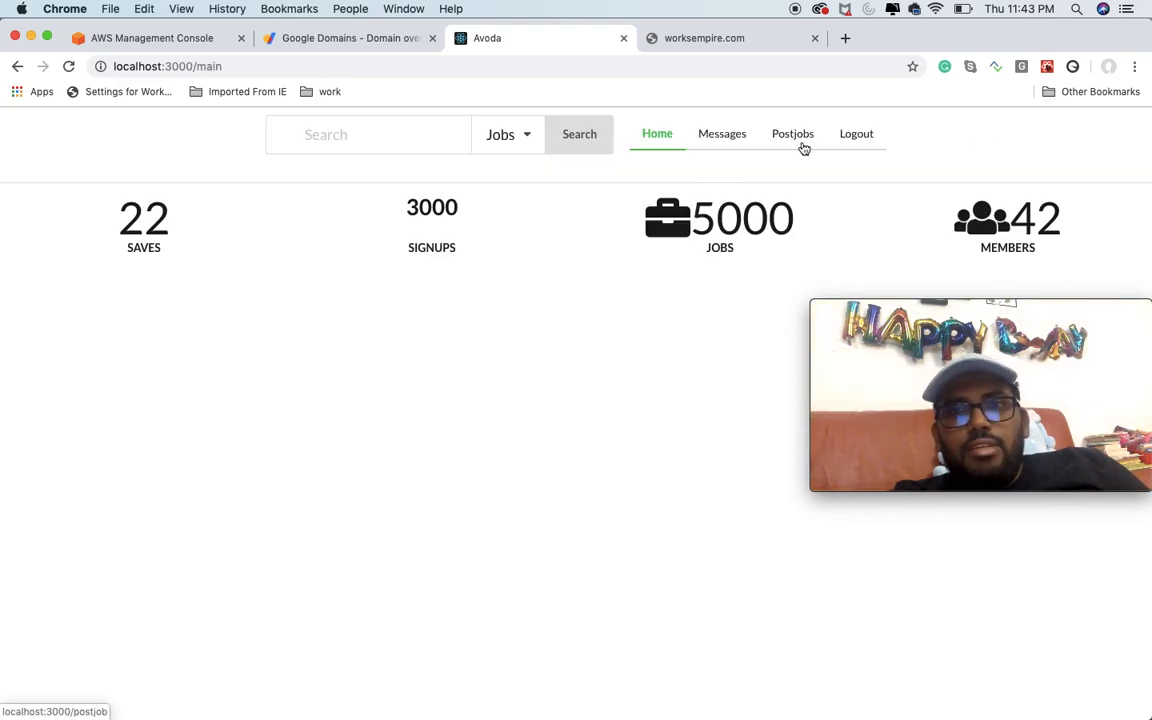
click(803, 145)
click(578, 348)
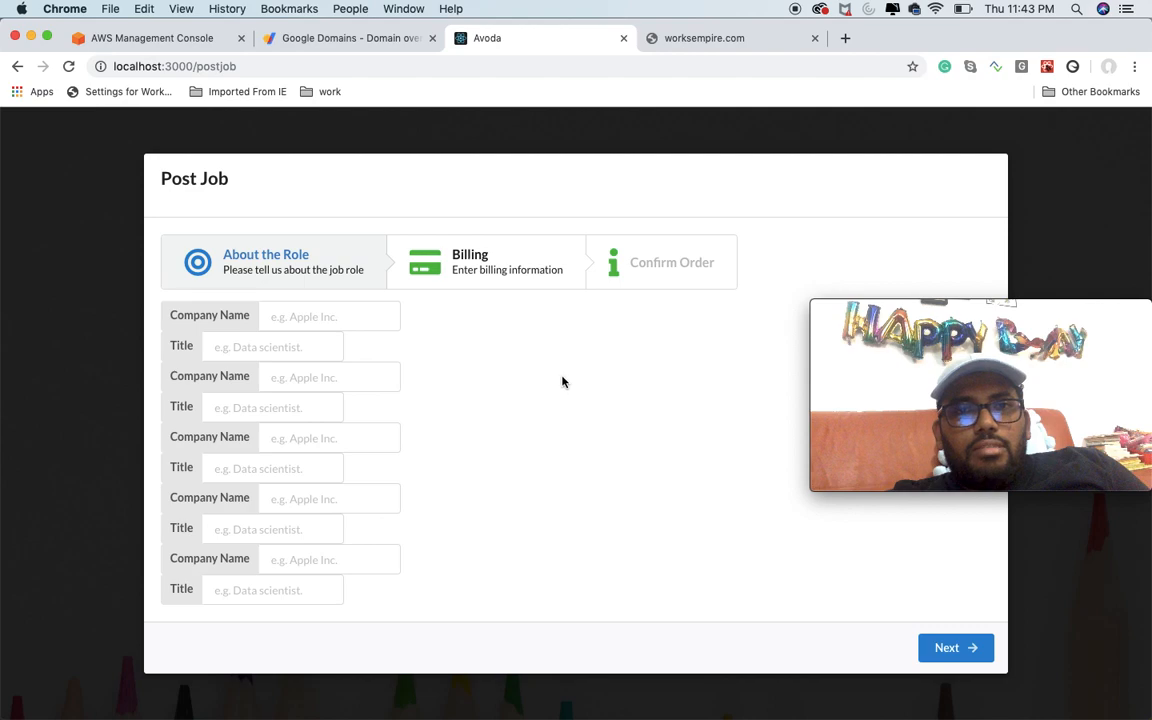
click(1082, 190)
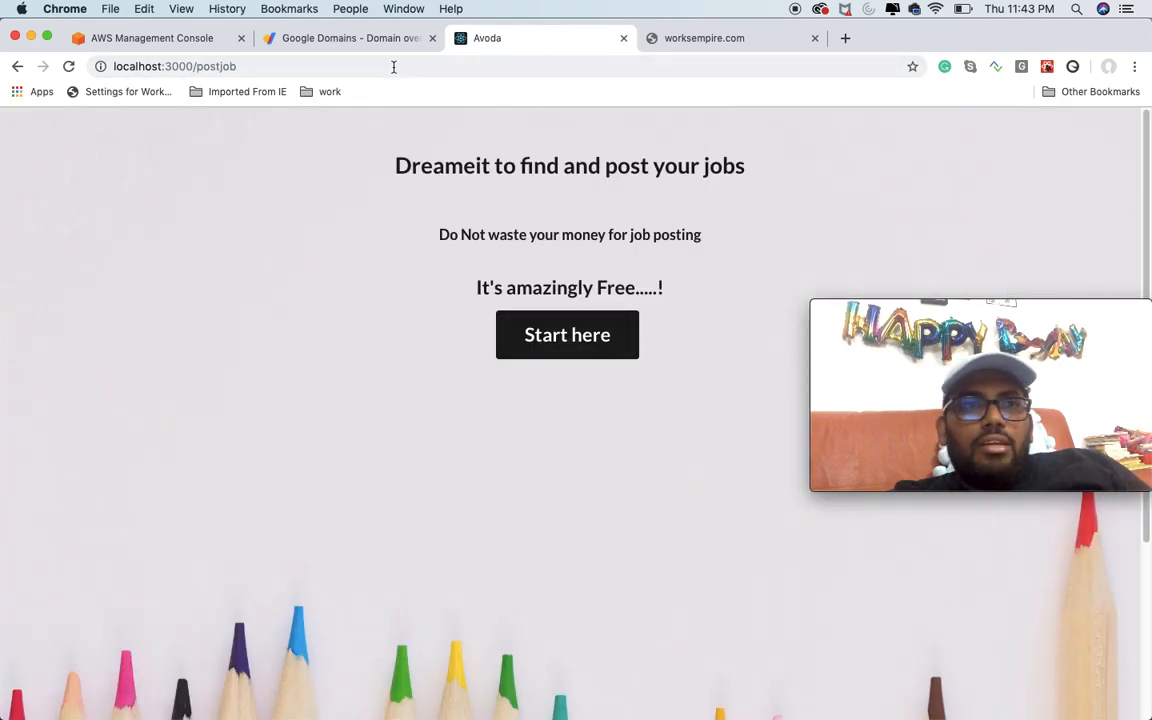
click(169, 66)
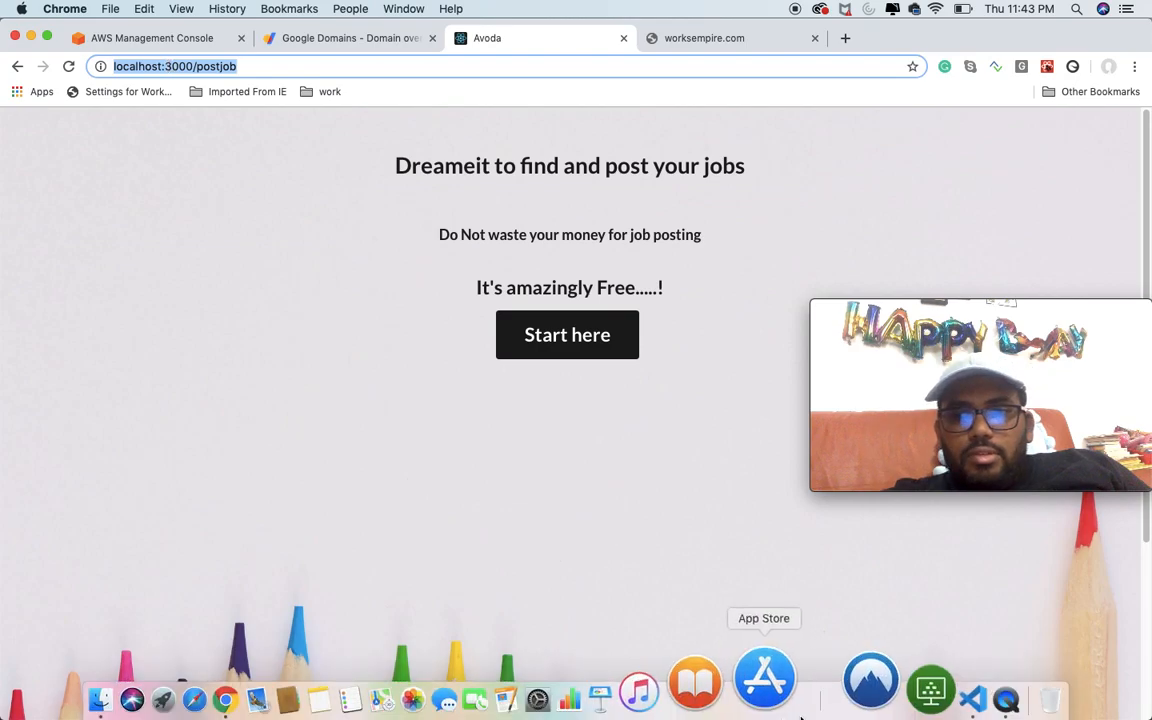
Step: Switch to Visual Studio Code, stop the running development server and run "npm run build" in the avoda project
click(866, 678)
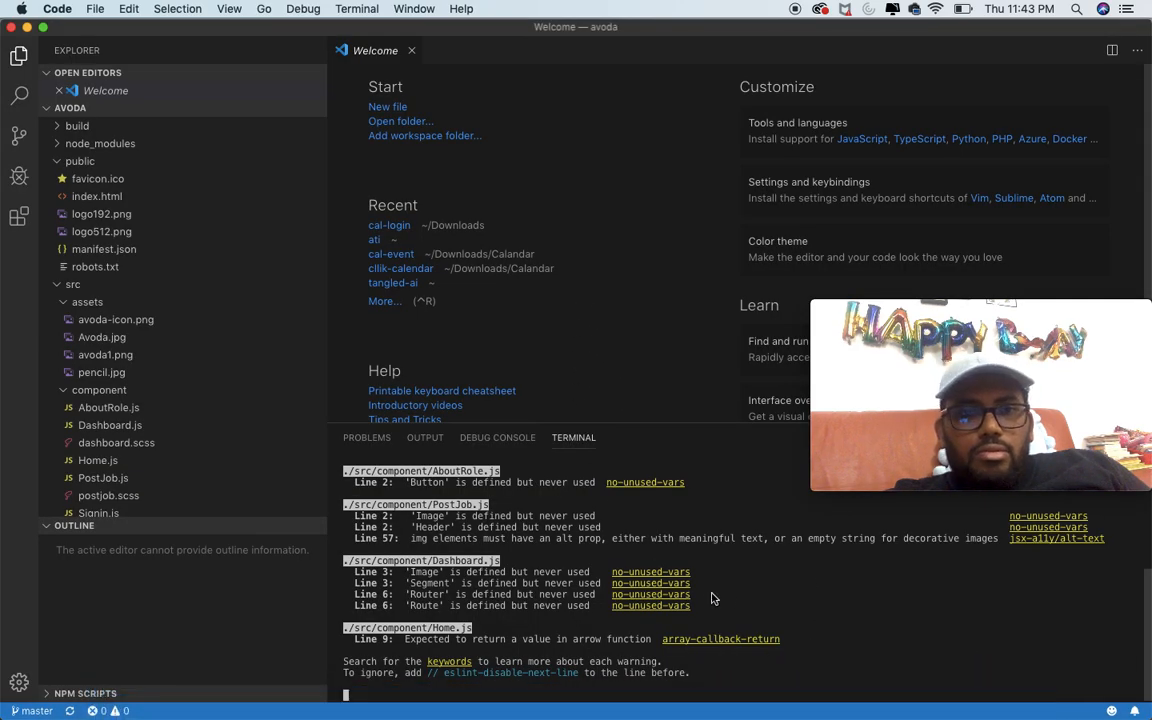
scroll(736, 617, up, 5)
scroll(732, 610, down, 5)
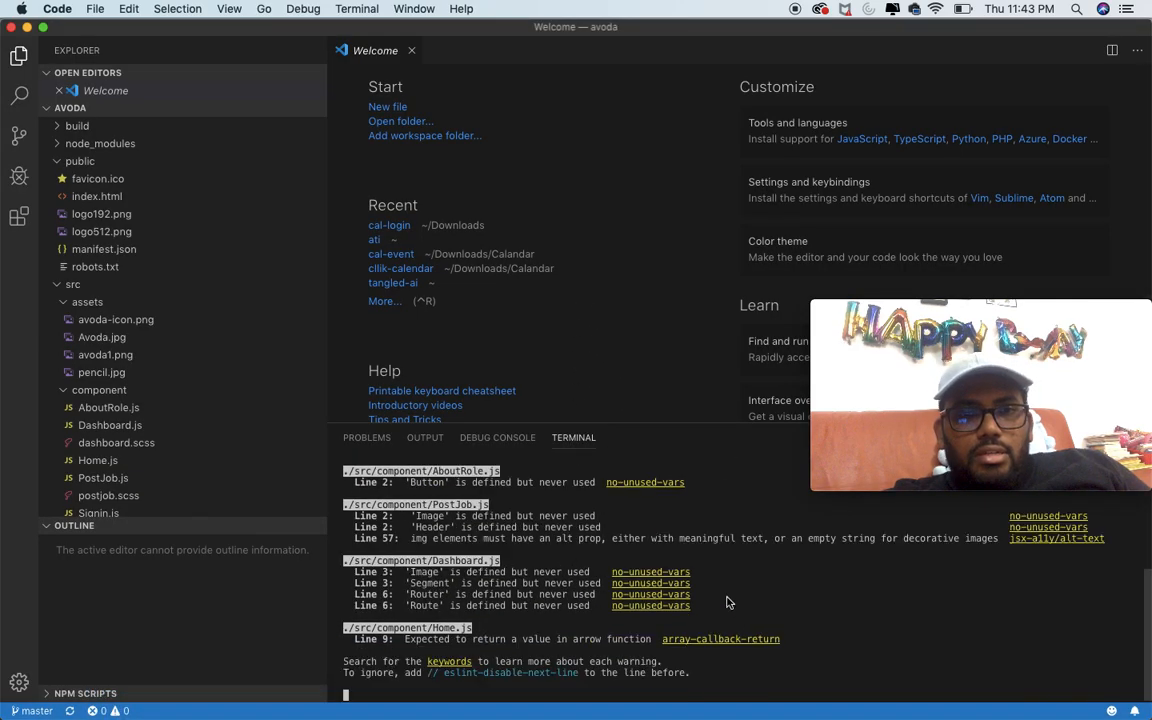
key(ctrl+c)
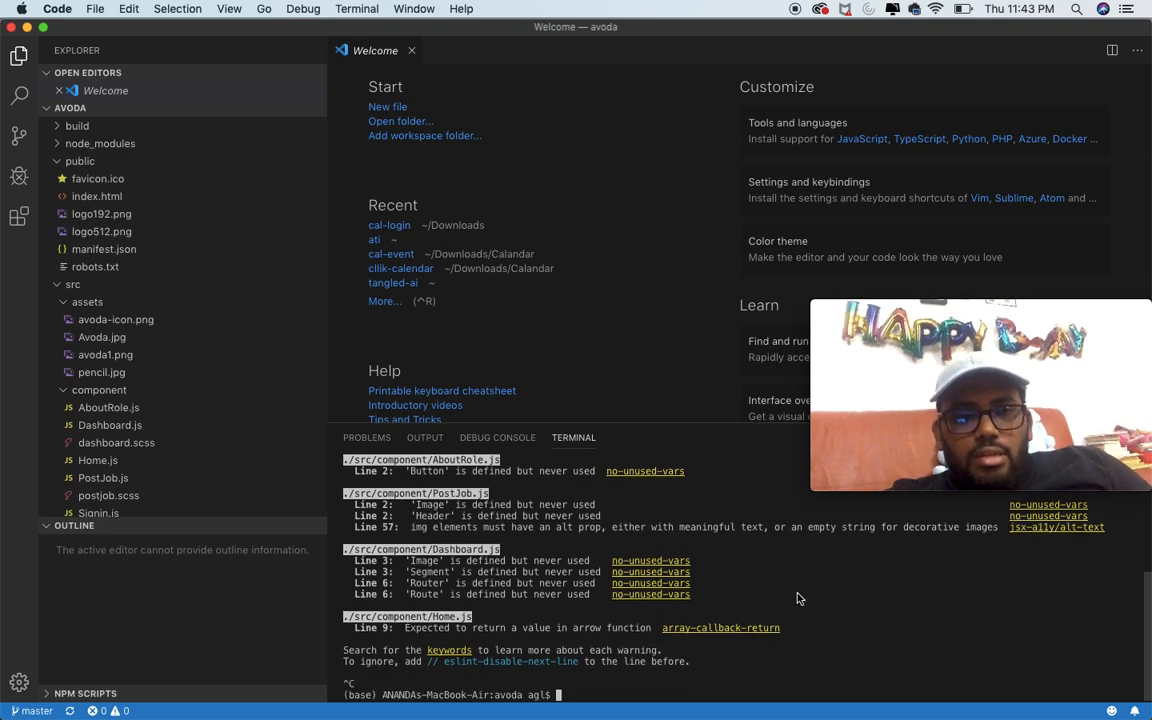
text(npm run b)
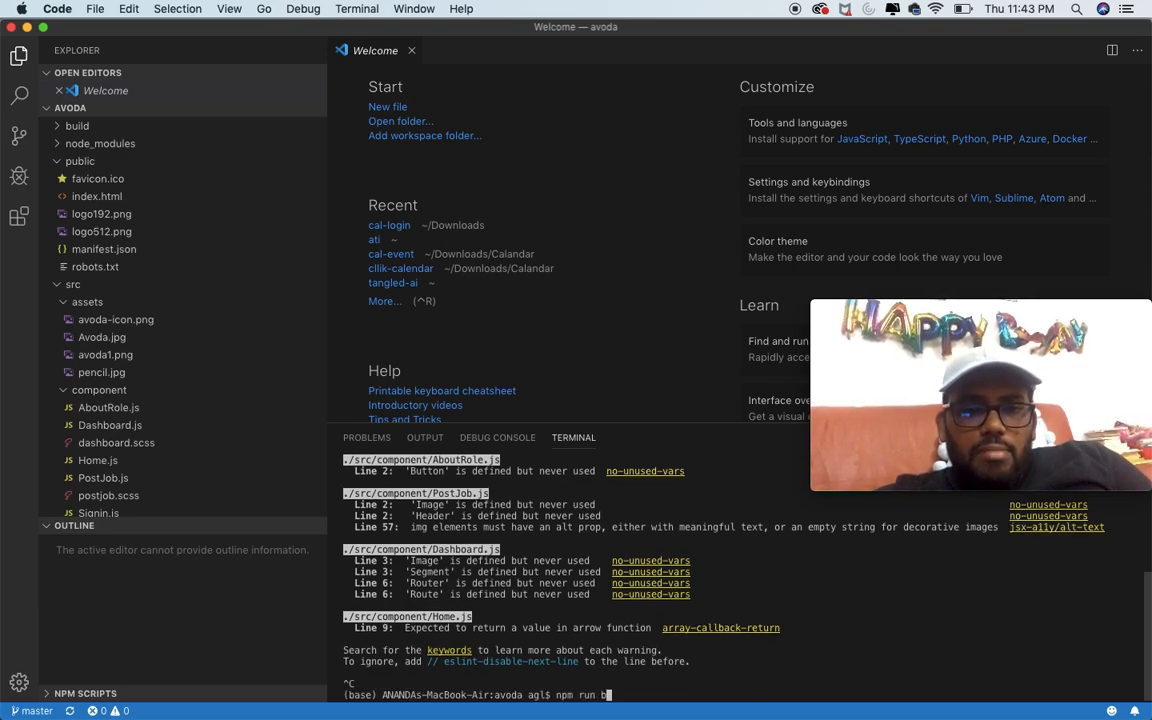
text(uild)
key(Return)
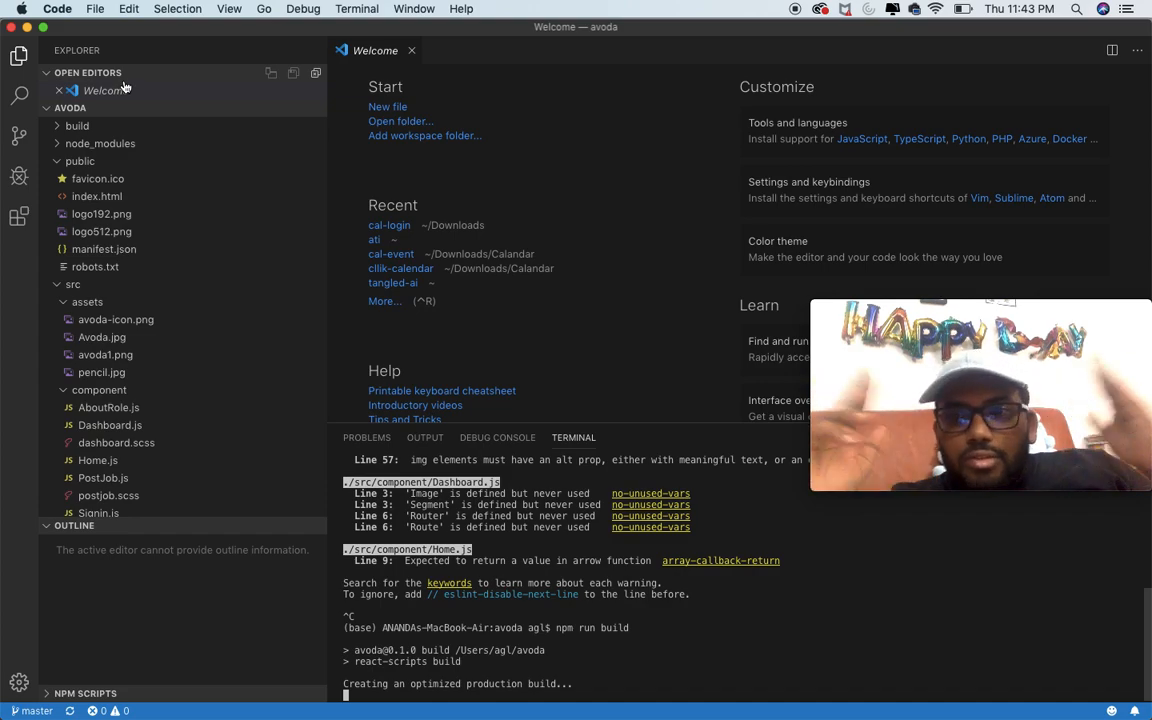
Step: Return to Chrome and load the AWS Management Console home page
click(28, 28)
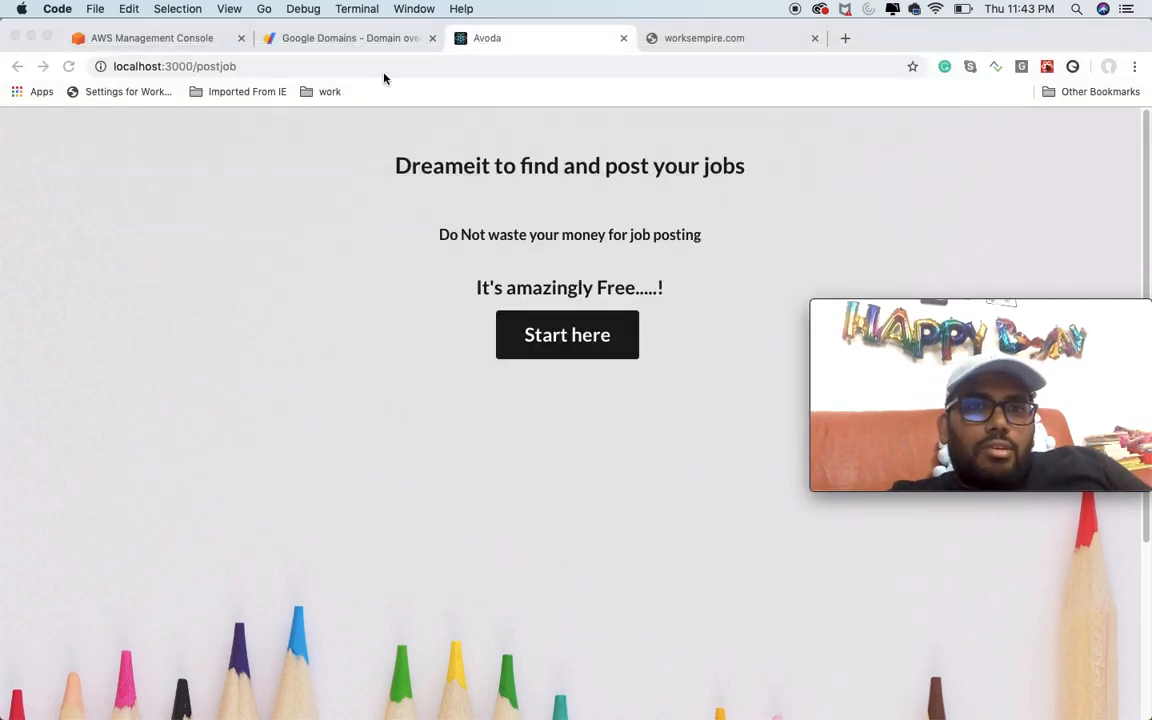
click(365, 38)
click(492, 42)
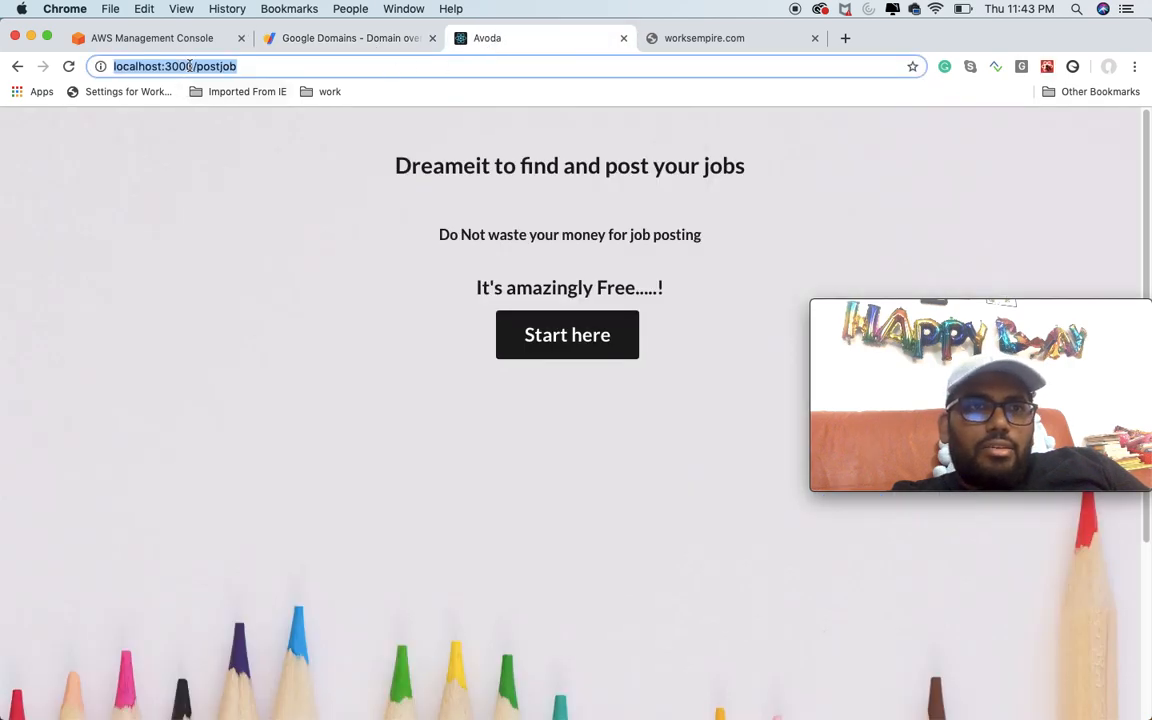
click(311, 38)
click(163, 42)
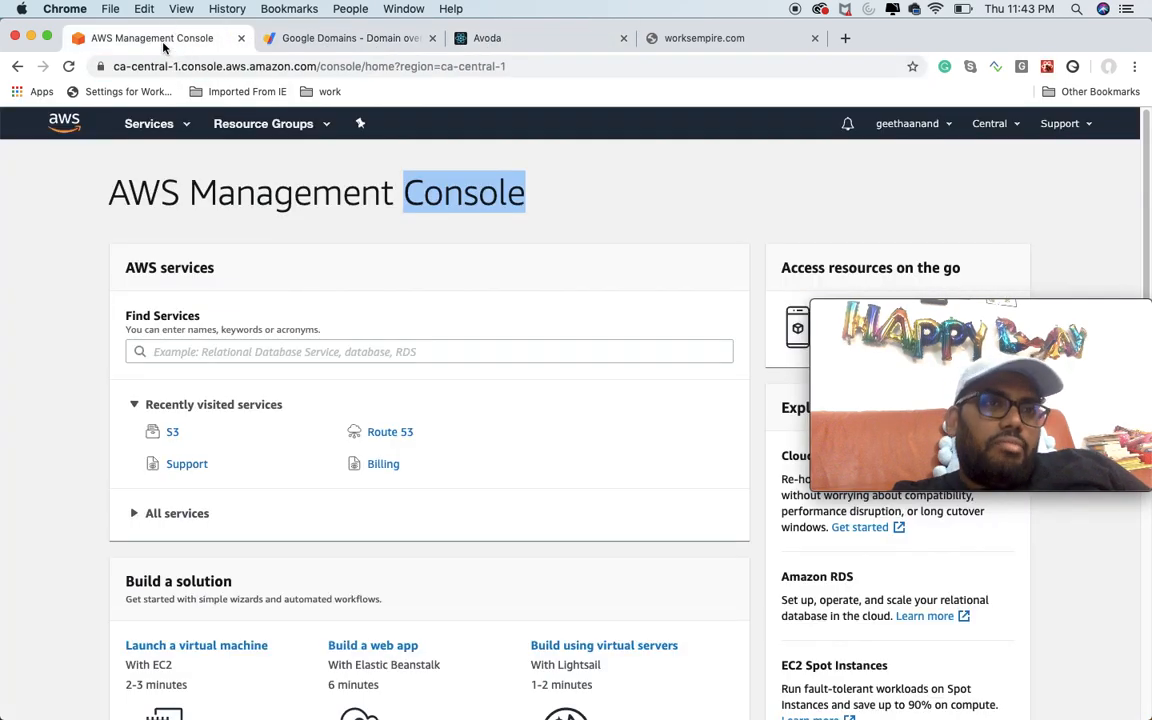
click(63, 122)
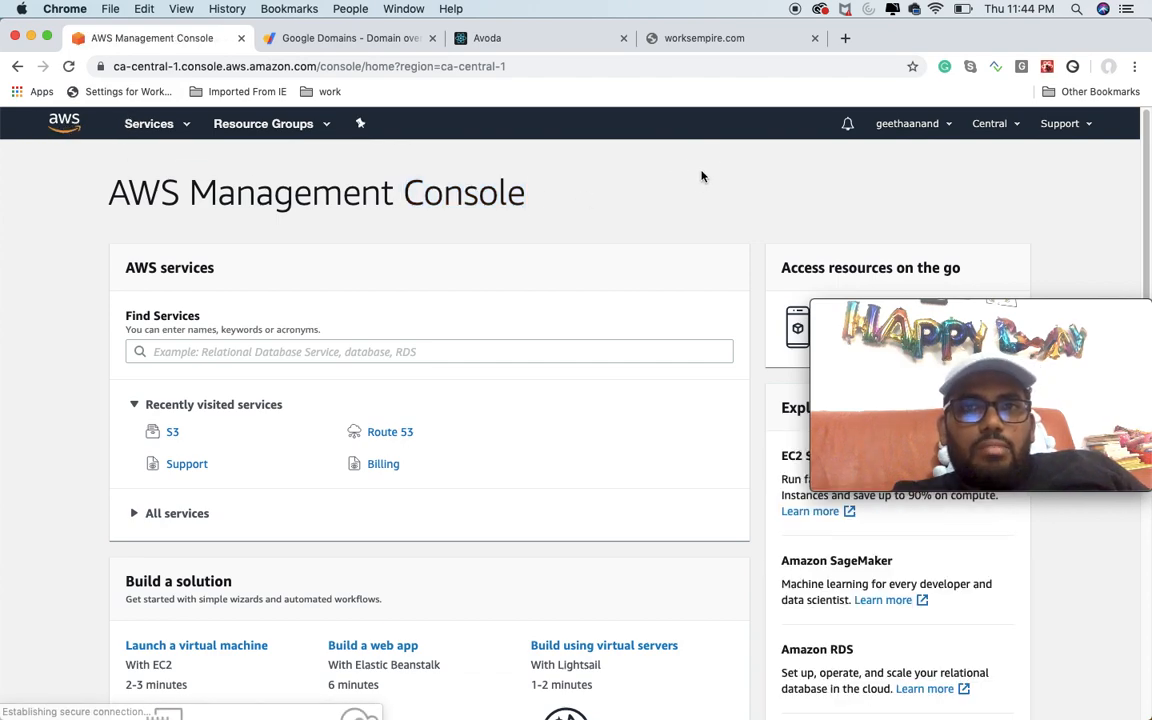
Step: Search the AWS services for "s3" and open the S3 service
click(170, 124)
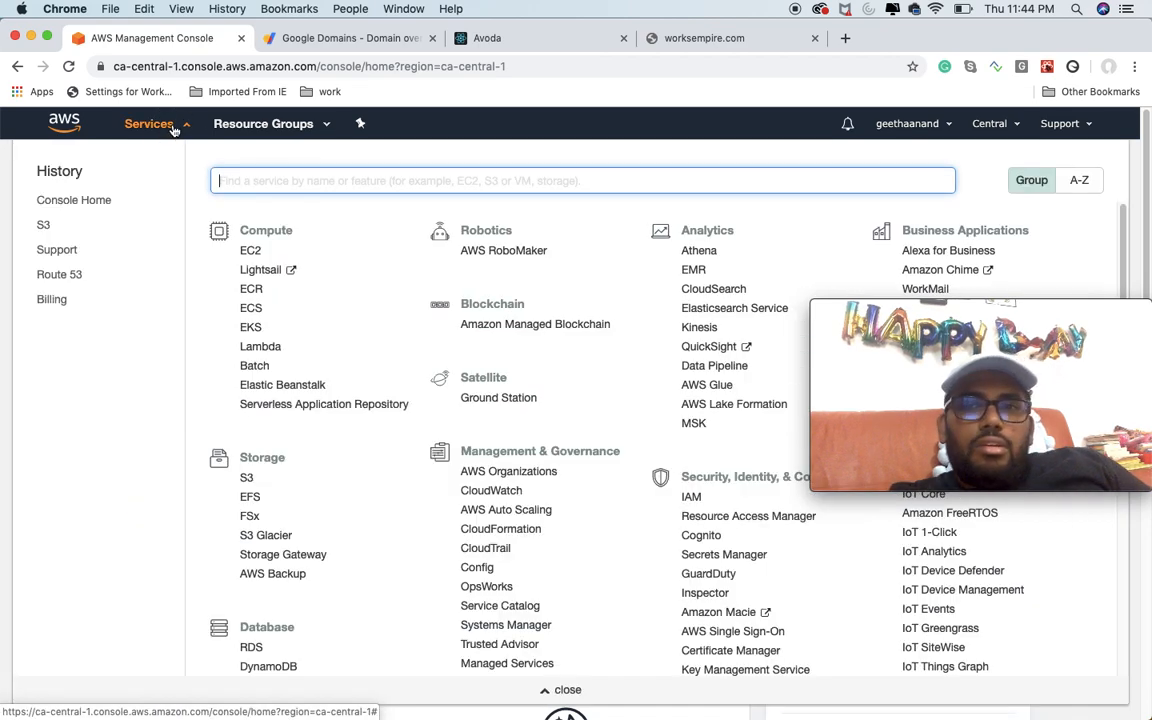
text(s3)
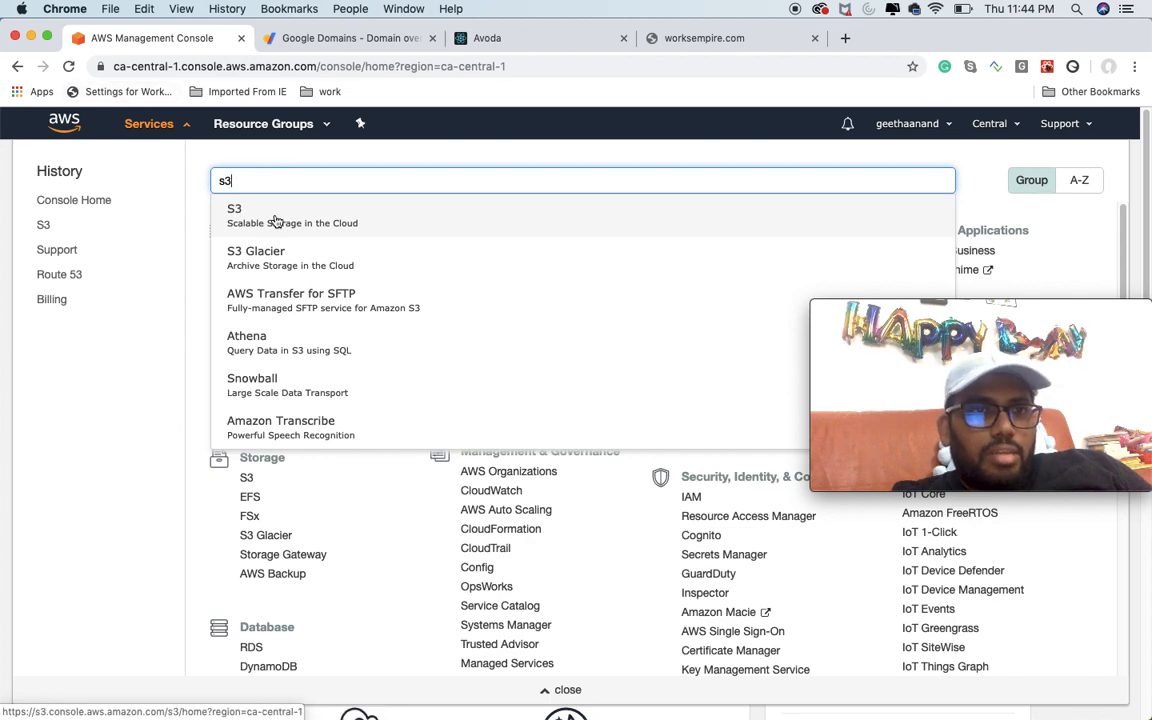
click(422, 225)
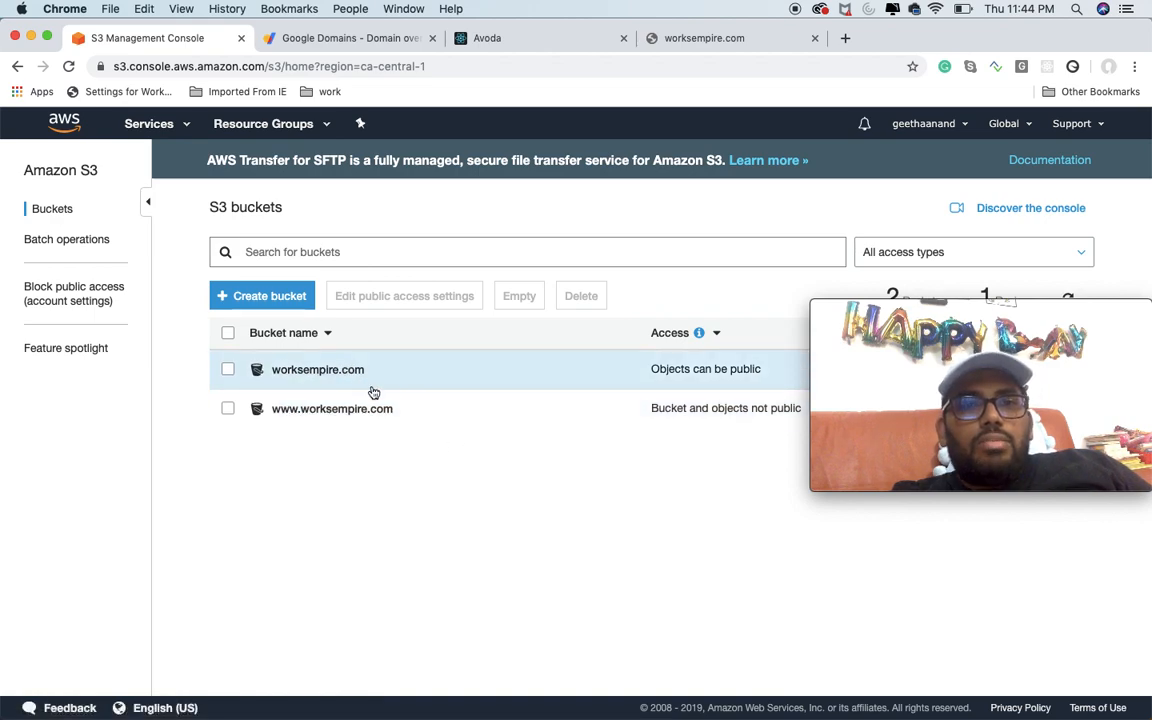
Step: Delete the existing worksempire.com bucket, confirming with its name
click(229, 369)
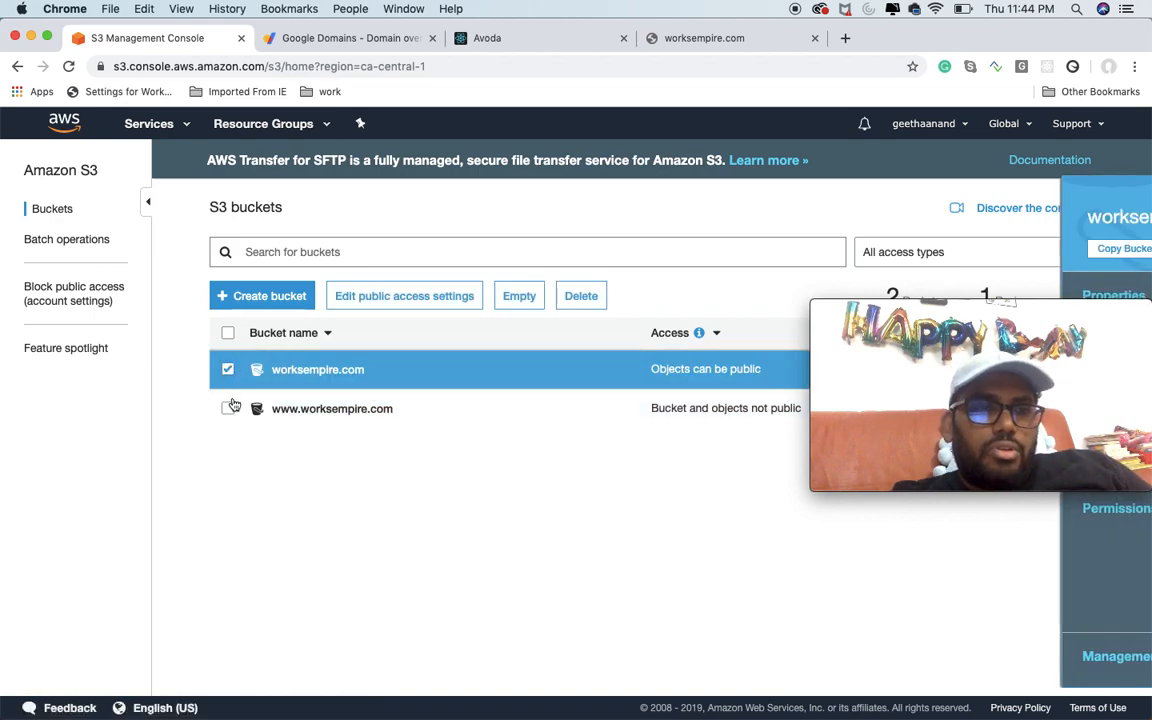
click(581, 296)
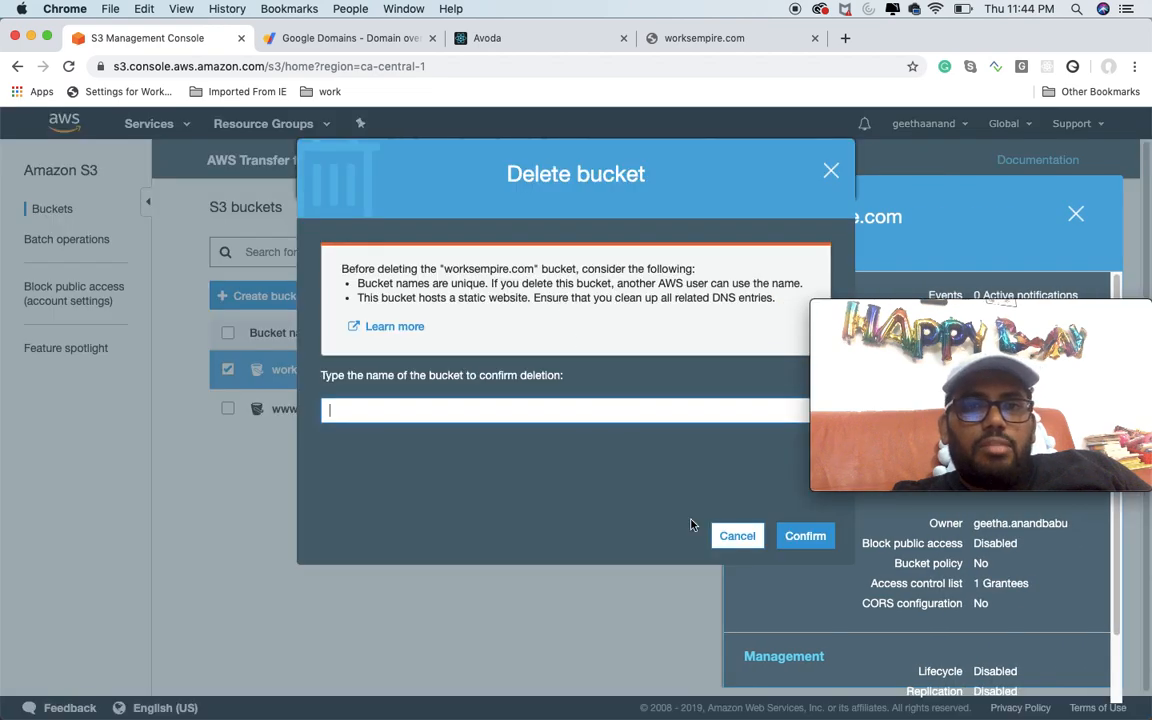
click(481, 418)
text(worksempire.com)
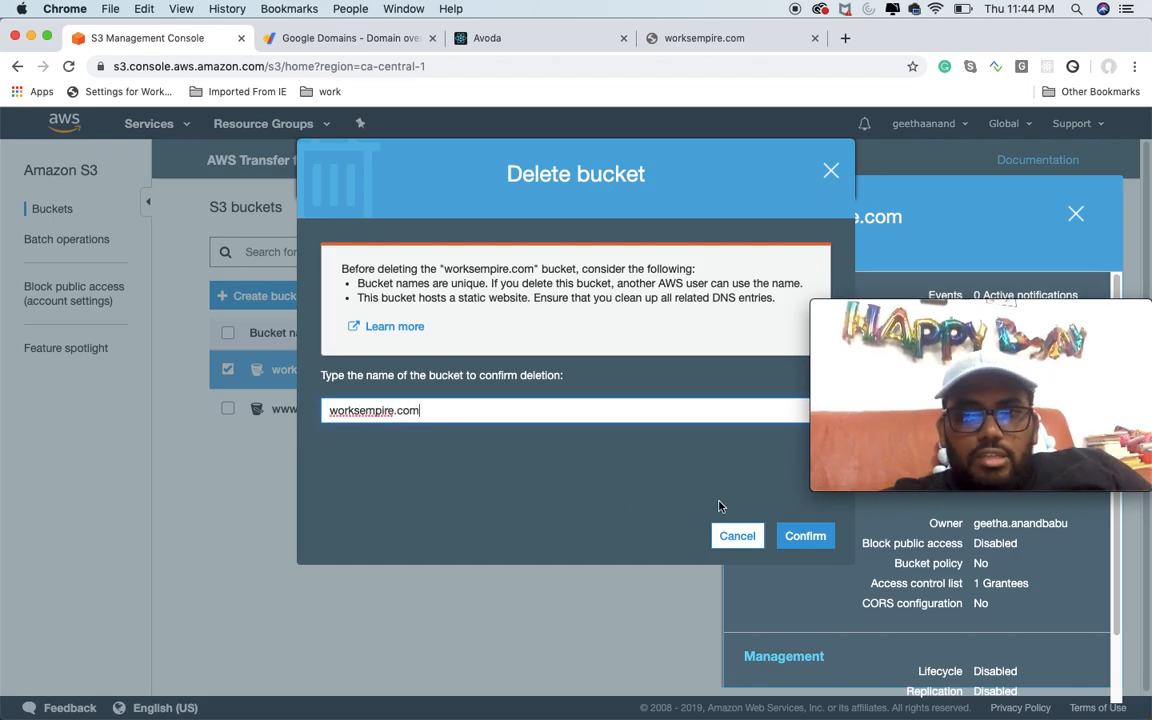
click(806, 536)
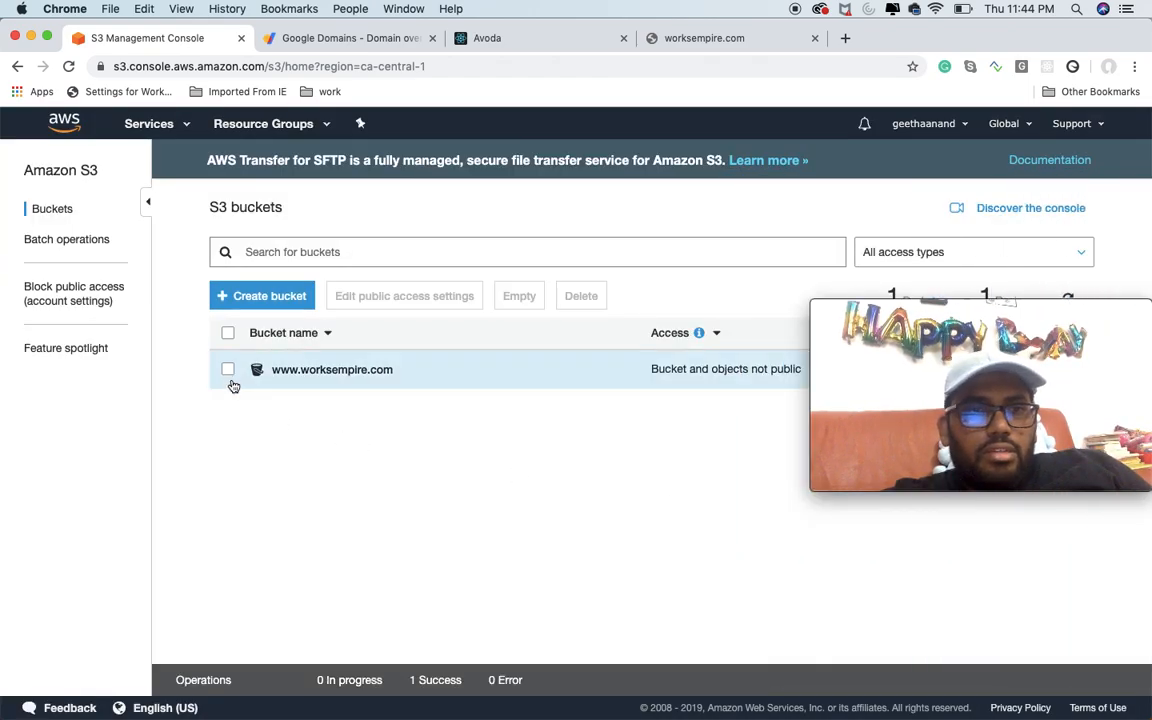
click(228, 370)
click(581, 296)
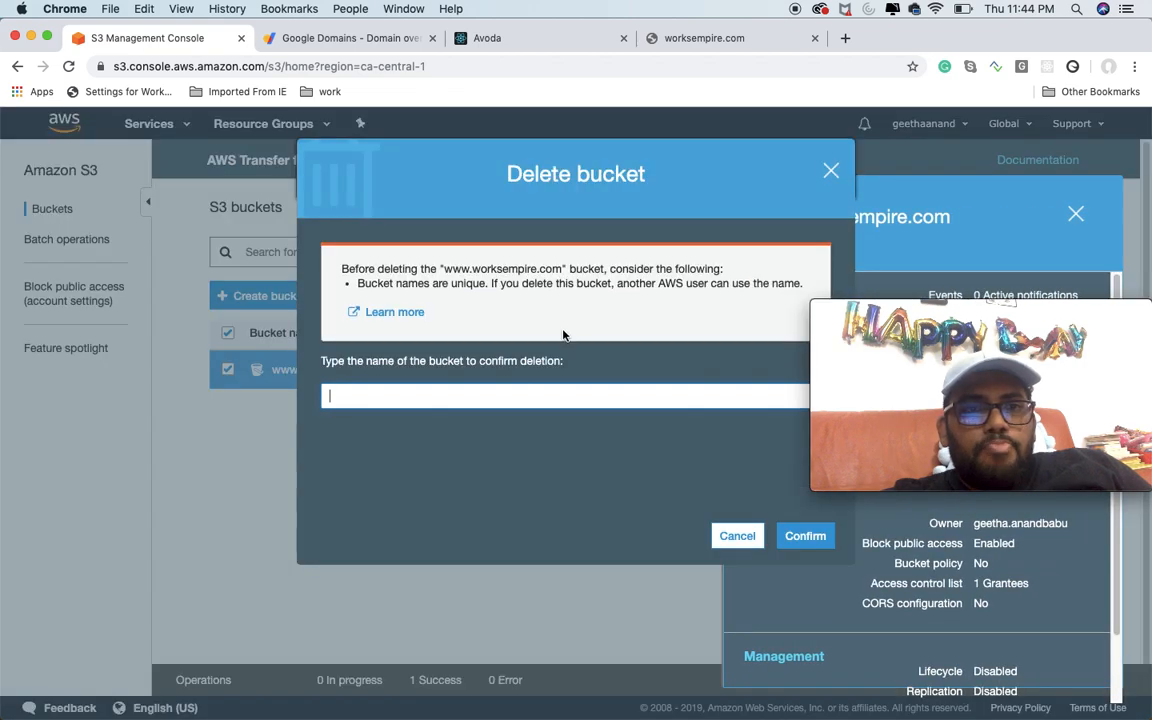
text(www.w)
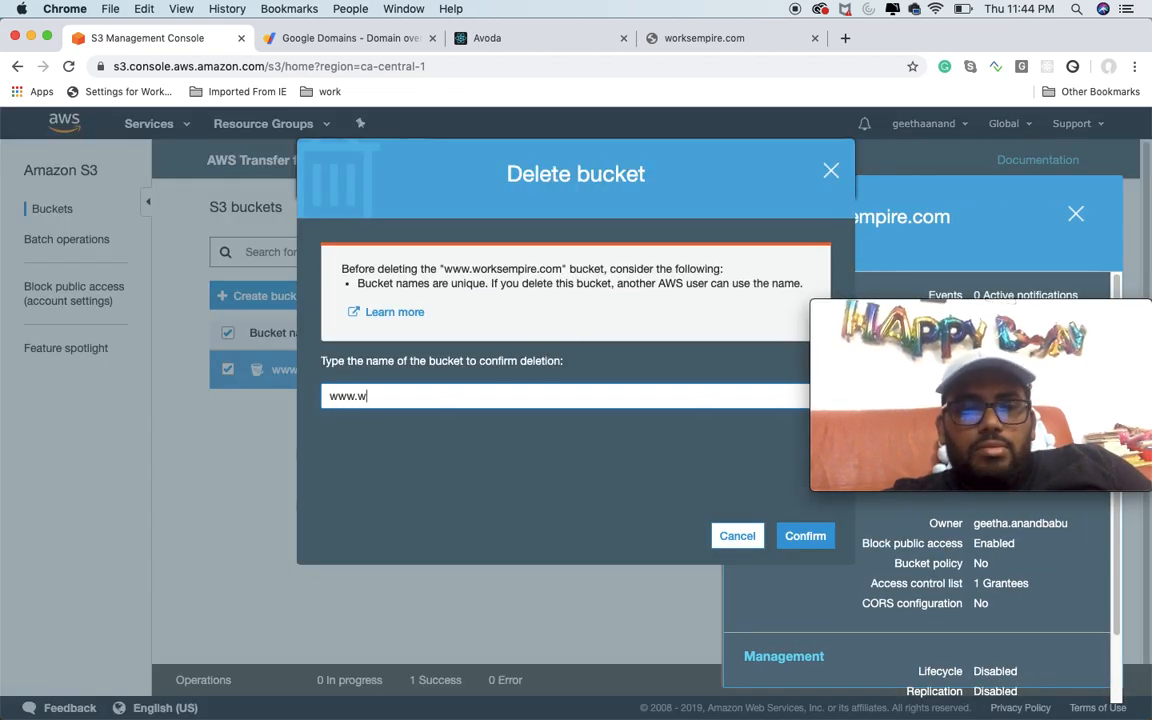
text(orksempire.com)
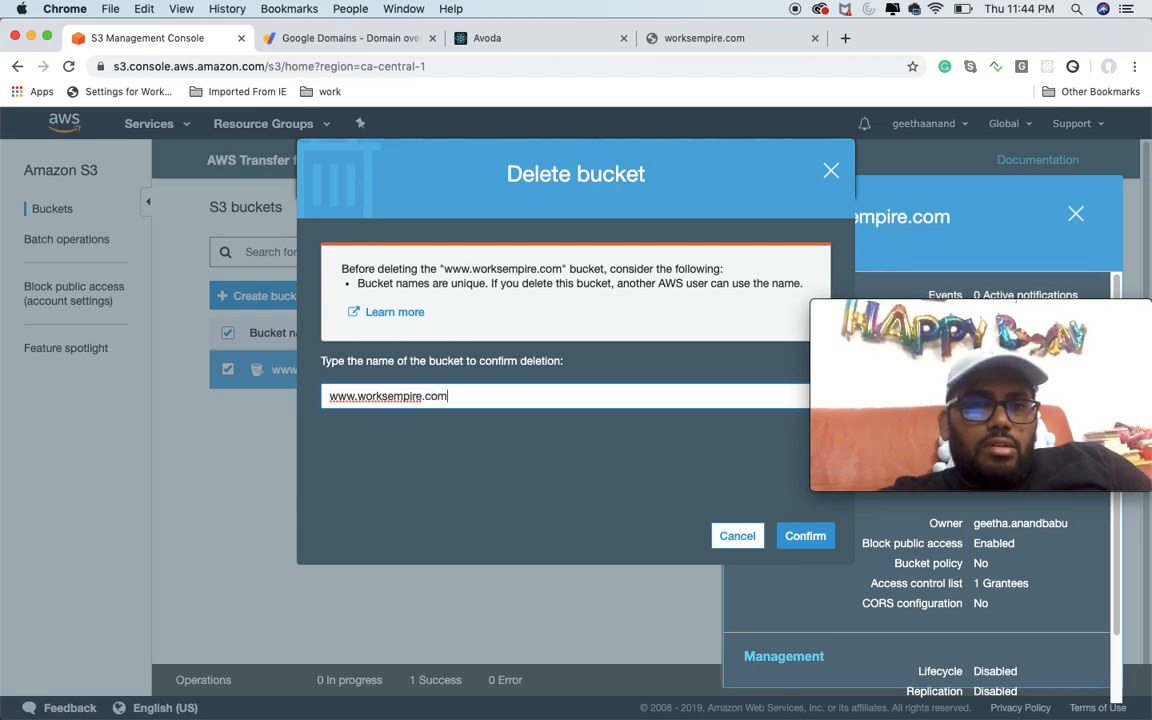
click(791, 537)
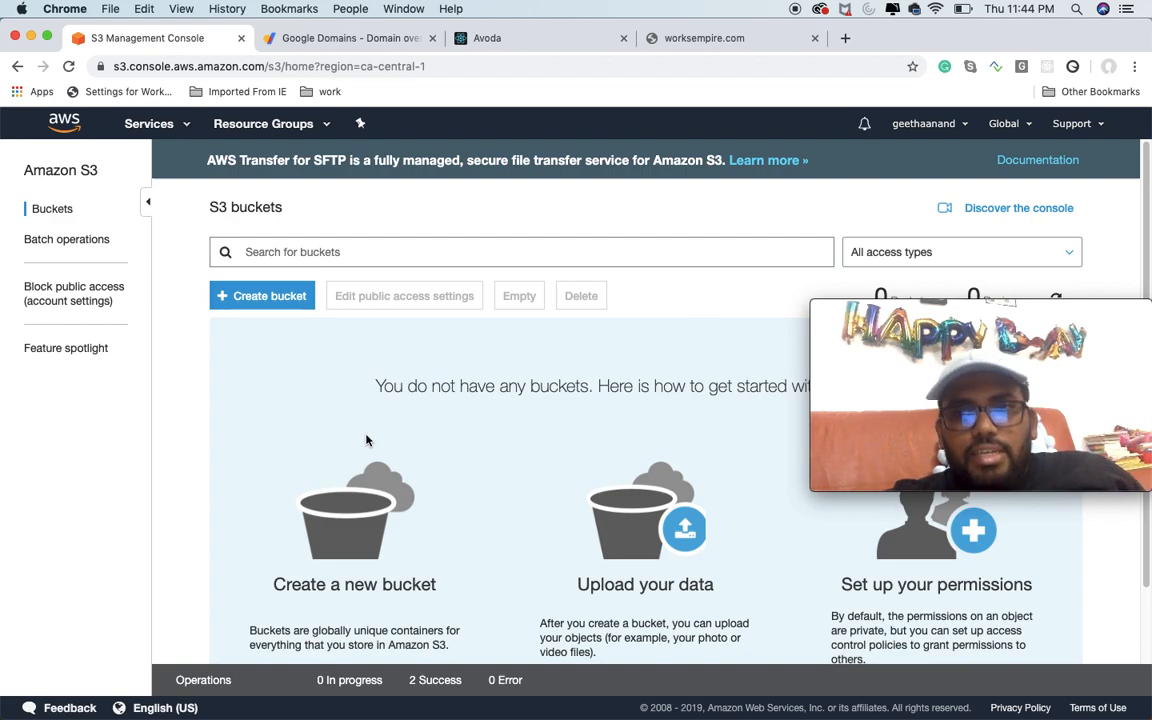
Step: Start creating a new S3 bucket and set its name to worksempire.com
click(272, 302)
click(283, 332)
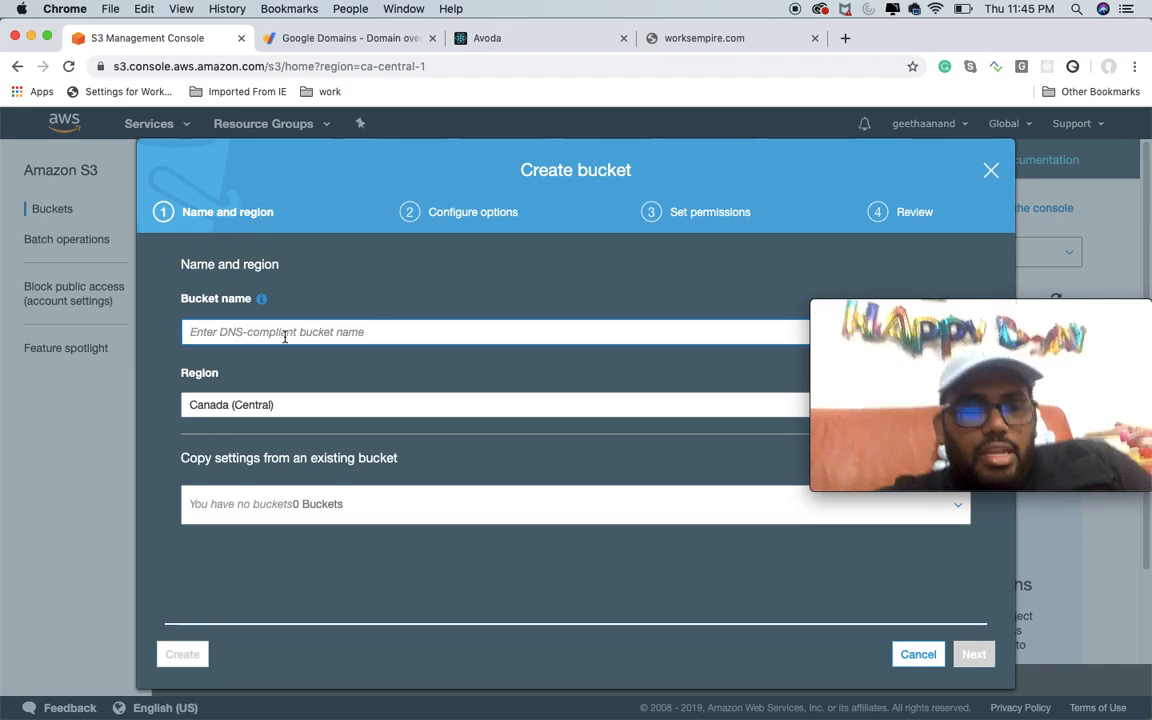
text(worksempire.com)
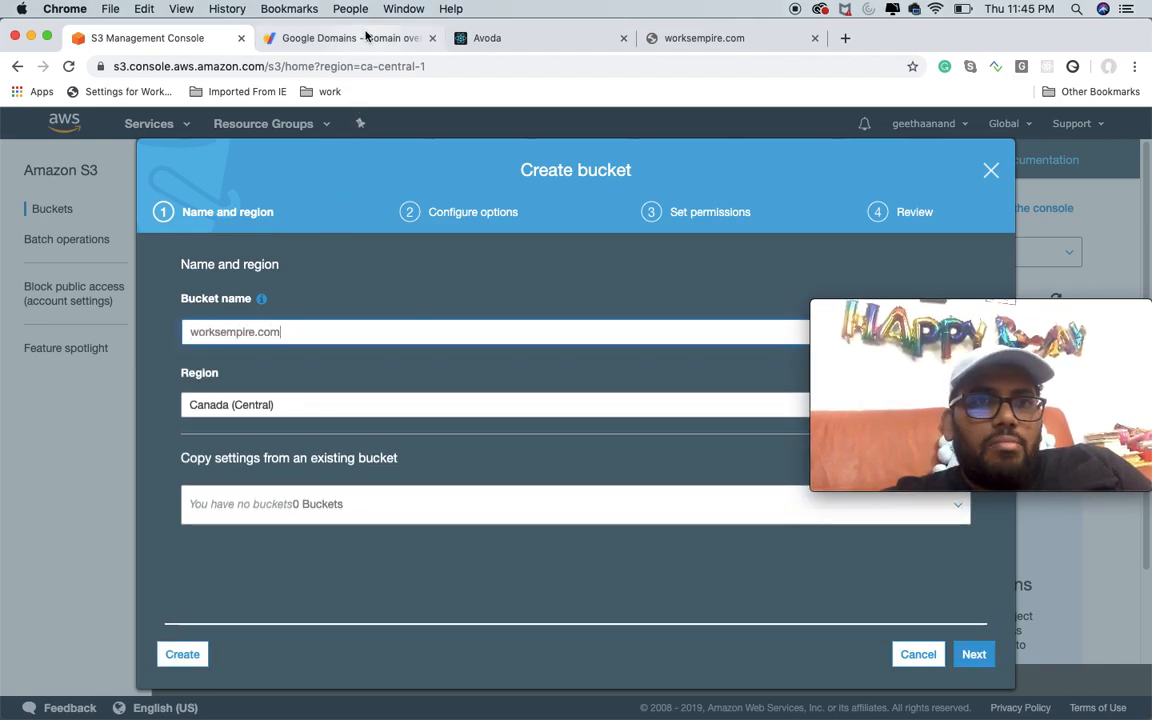
Step: Check the domain name in Google Domains against the bucket name, and set the new bucket's region to US East (Ohio)
click(365, 38)
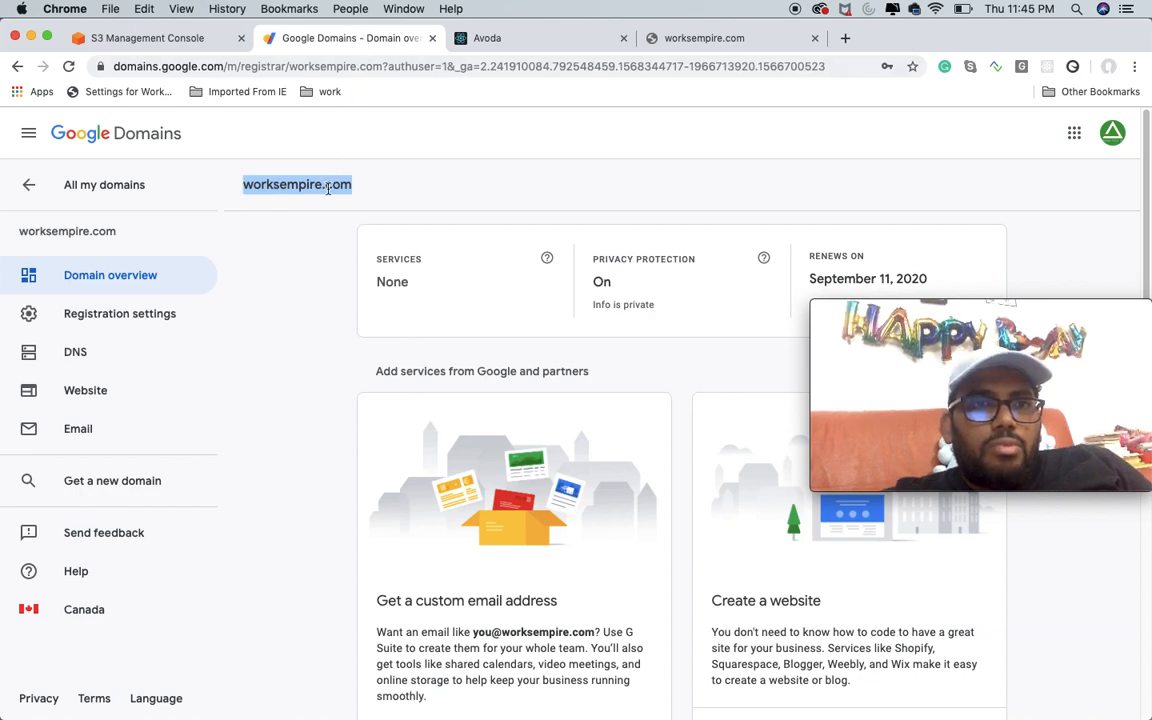
click(165, 37)
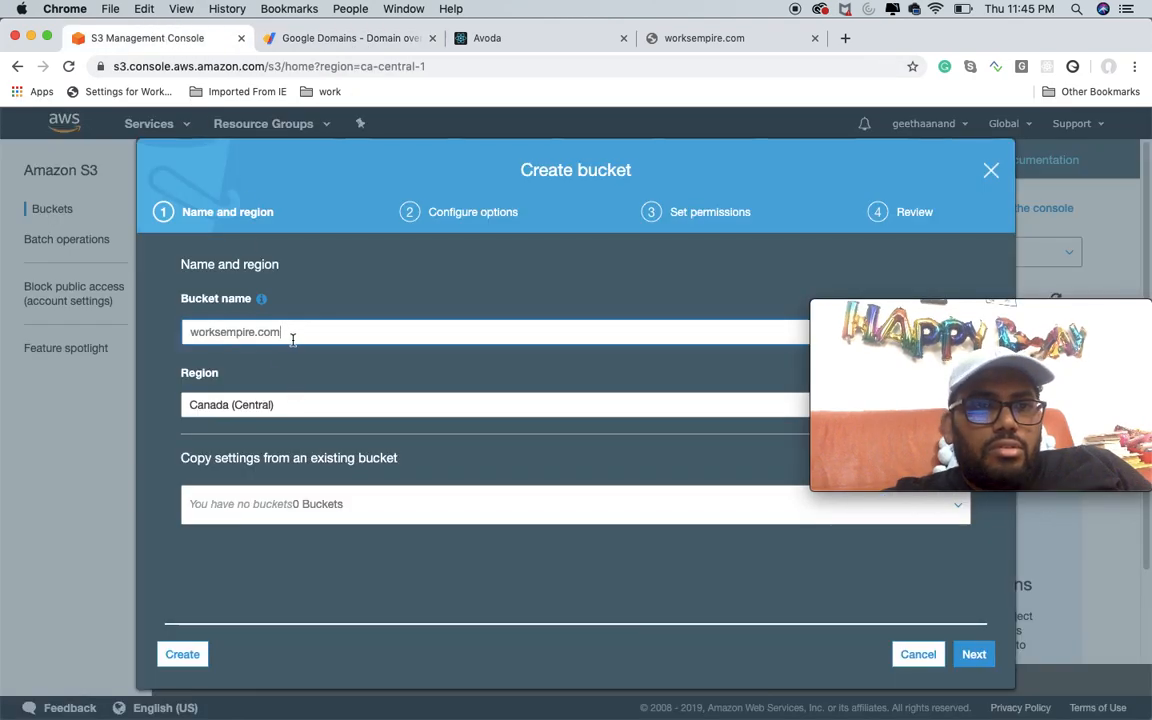
click(301, 406)
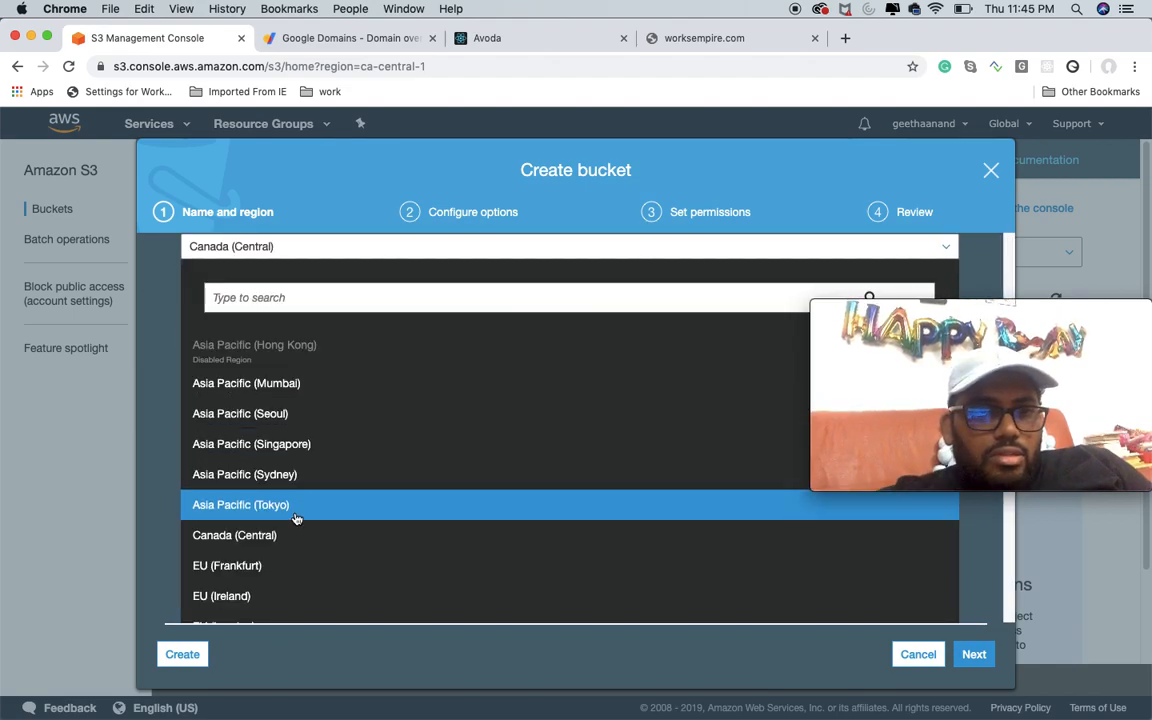
scroll(299, 516, down, 3)
scroll(299, 516, down, 3)
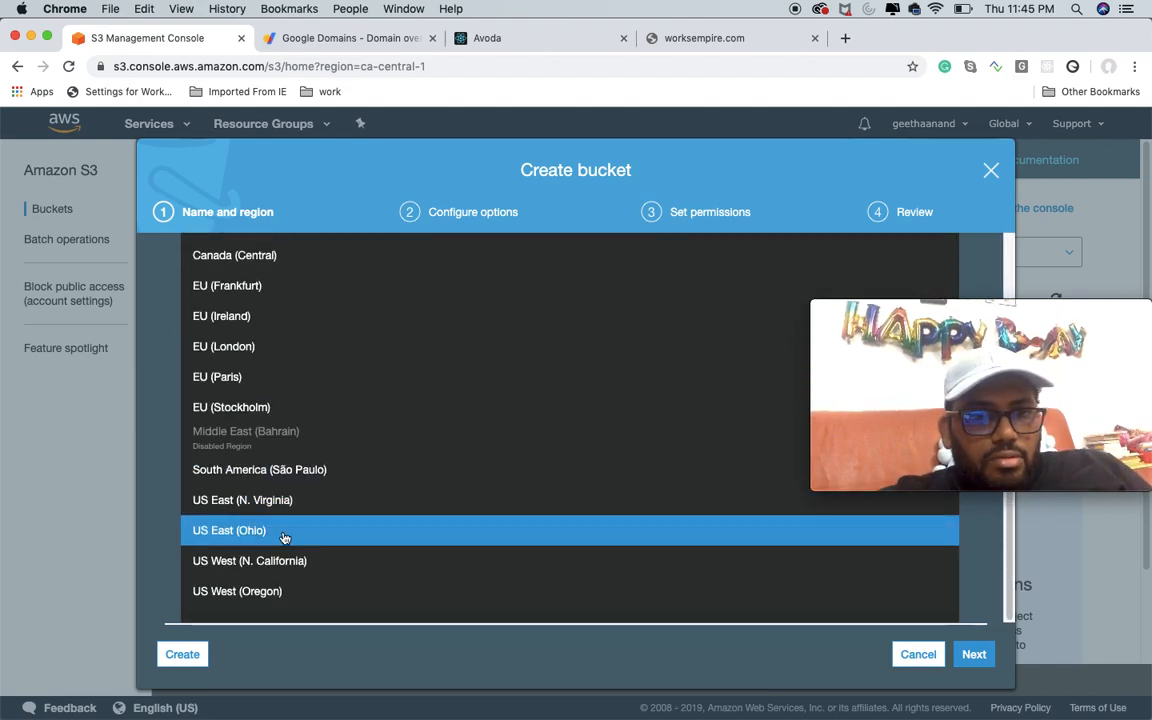
click(284, 534)
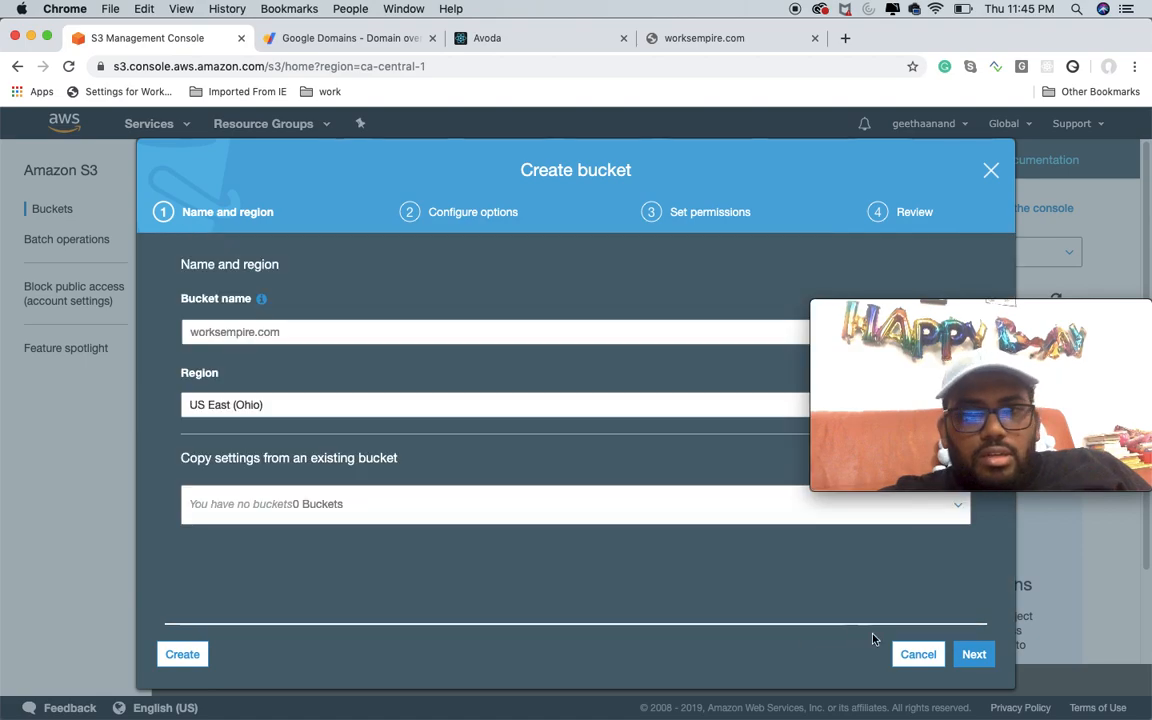
Step: Create the worksempire.com bucket, keeping the default options and permissions
click(974, 654)
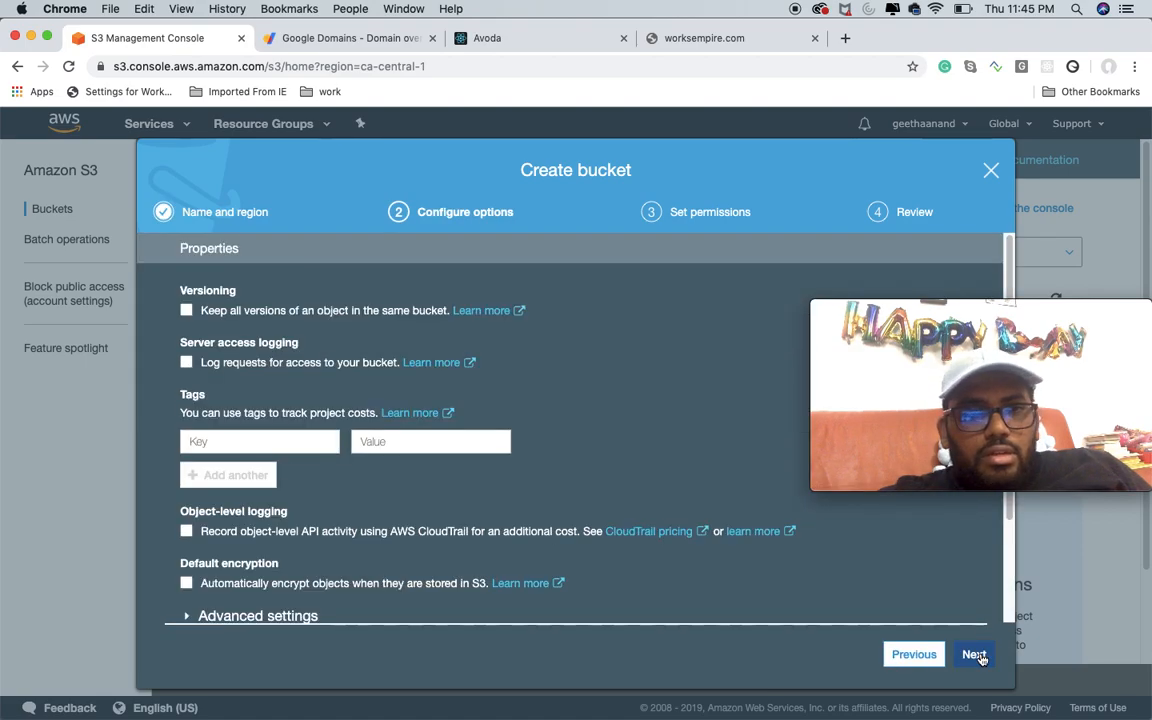
click(974, 654)
click(975, 654)
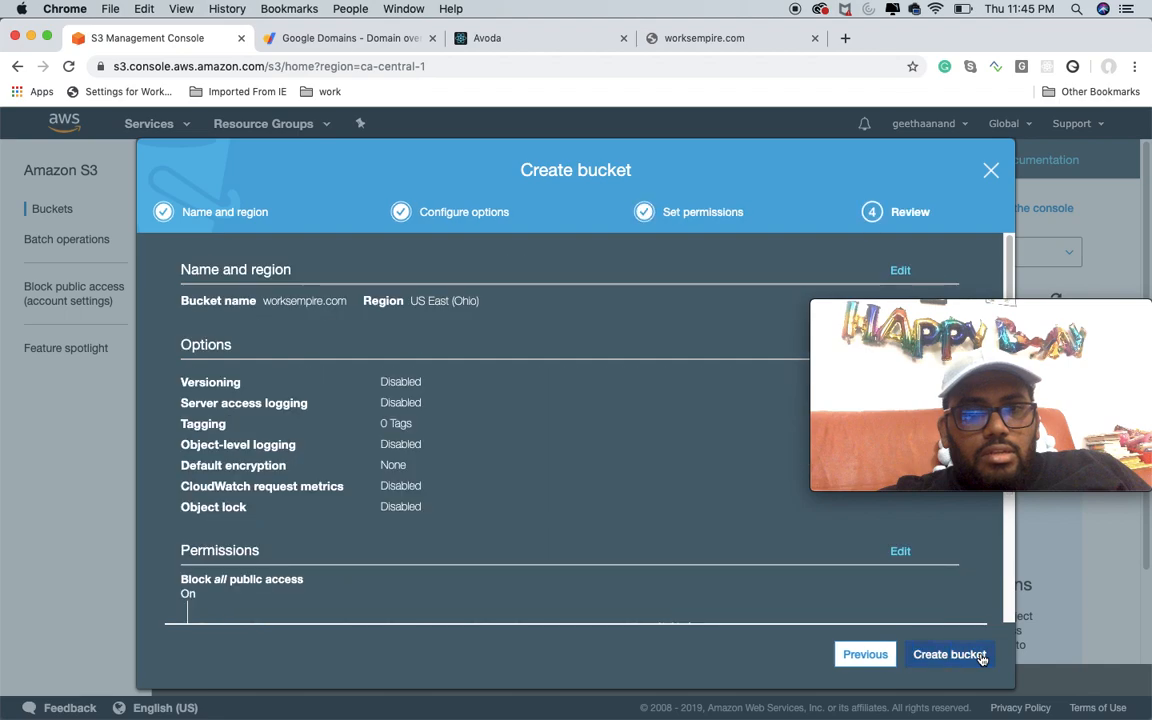
click(980, 656)
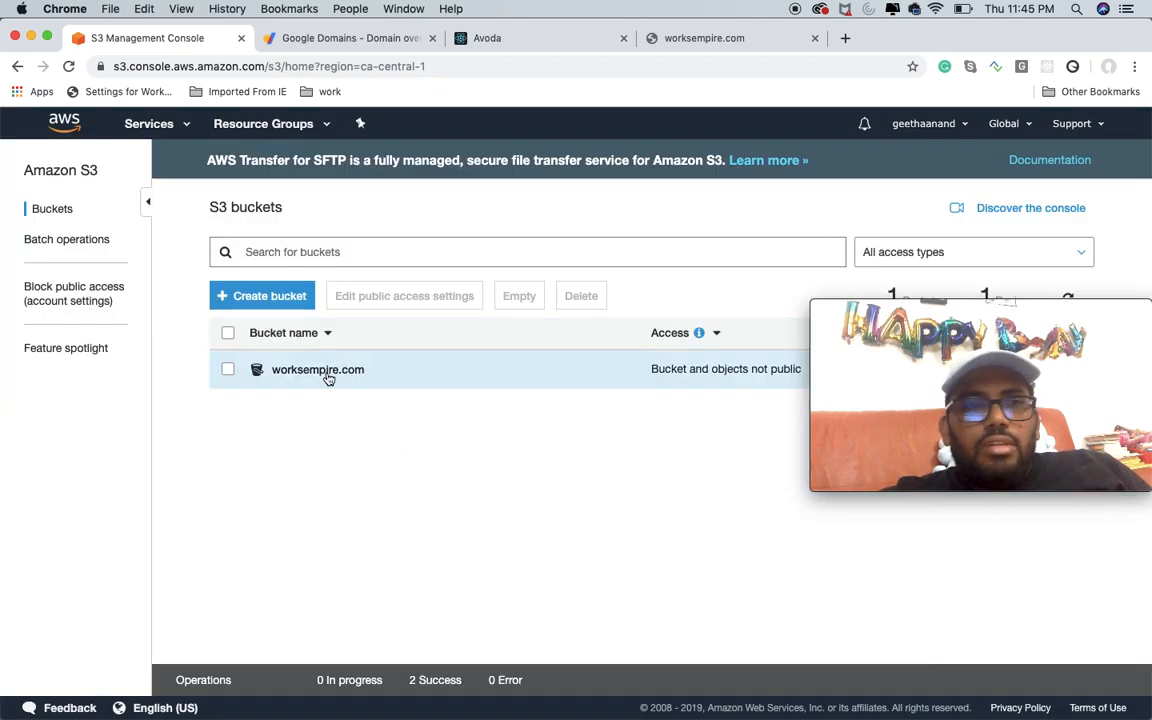
click(270, 296)
text(ww)
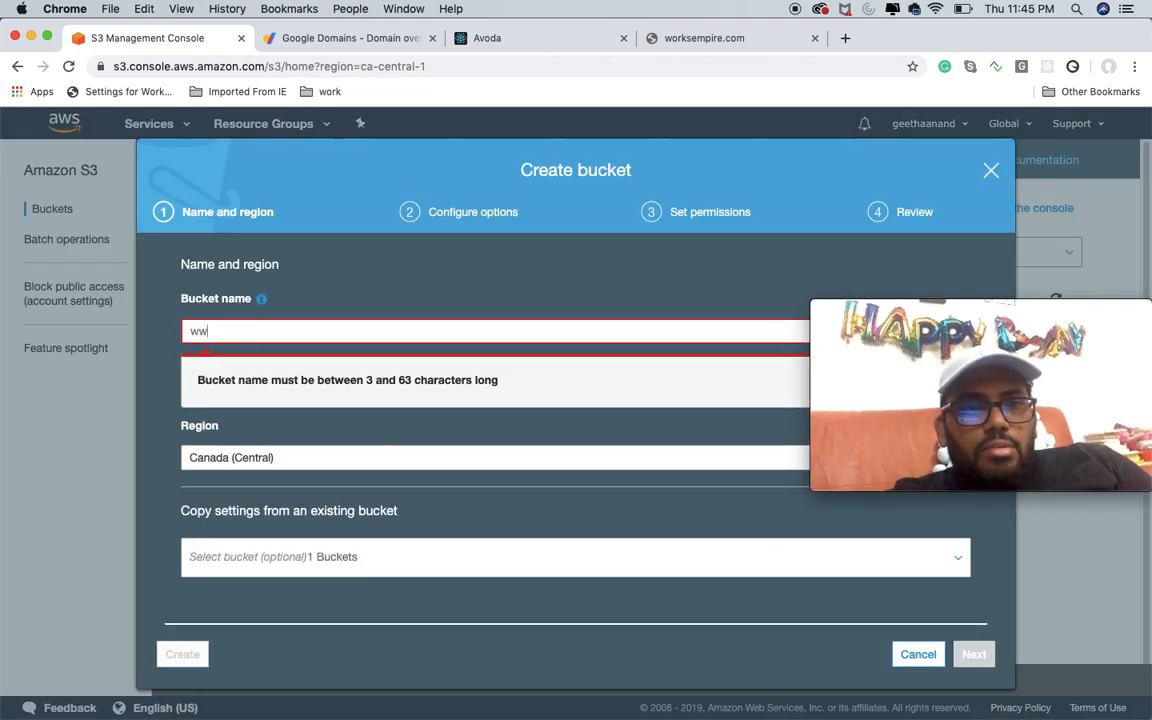
text(w.empire)
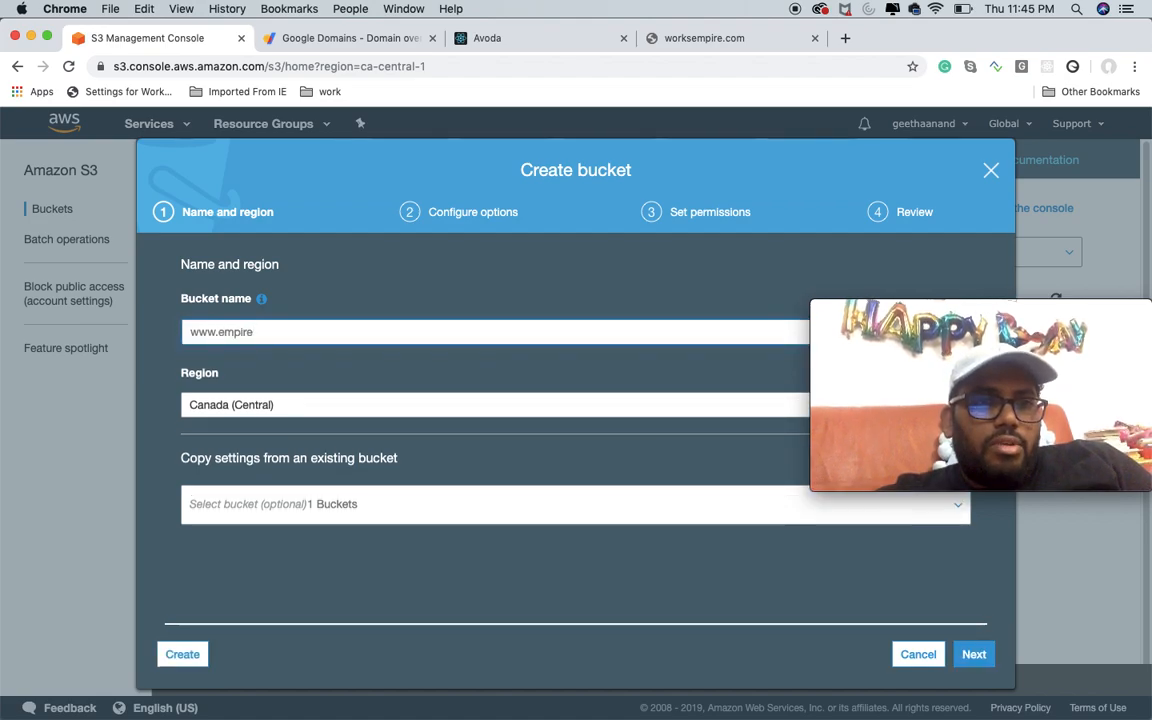
key(BackSpace)
key(BackSpace)
key(BackSpace)
key(BackSpace)
key(BackSpace)
key(BackSpace)
text(wor)
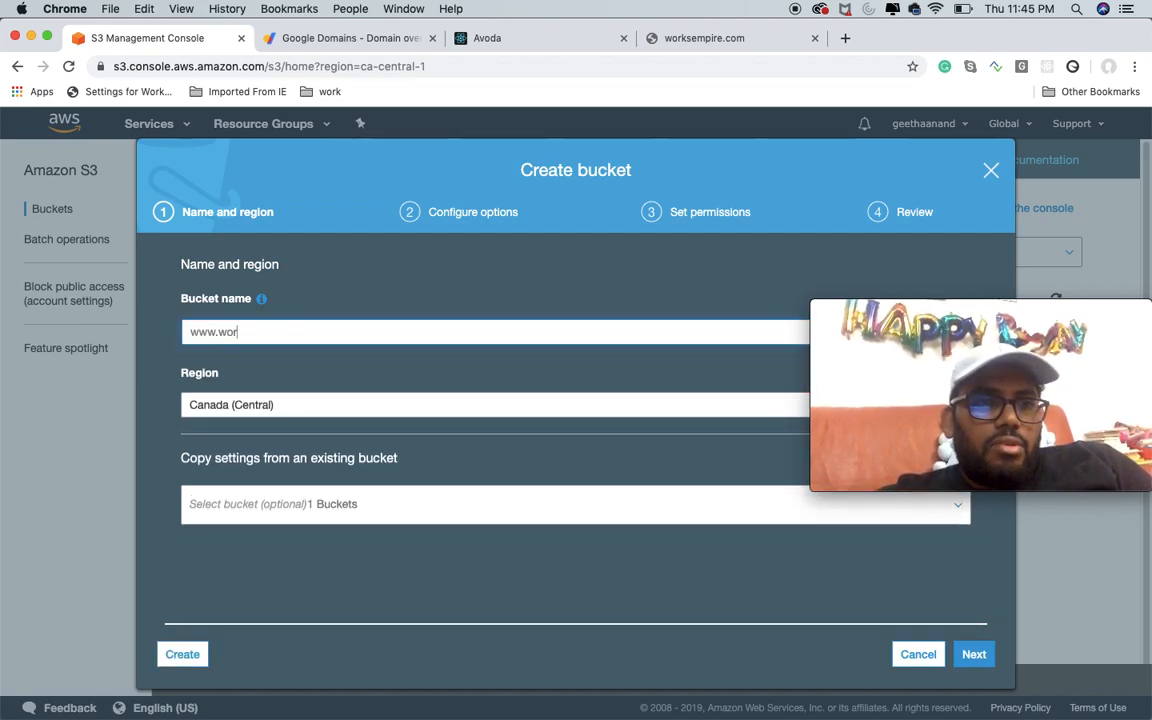
text(ksemp)
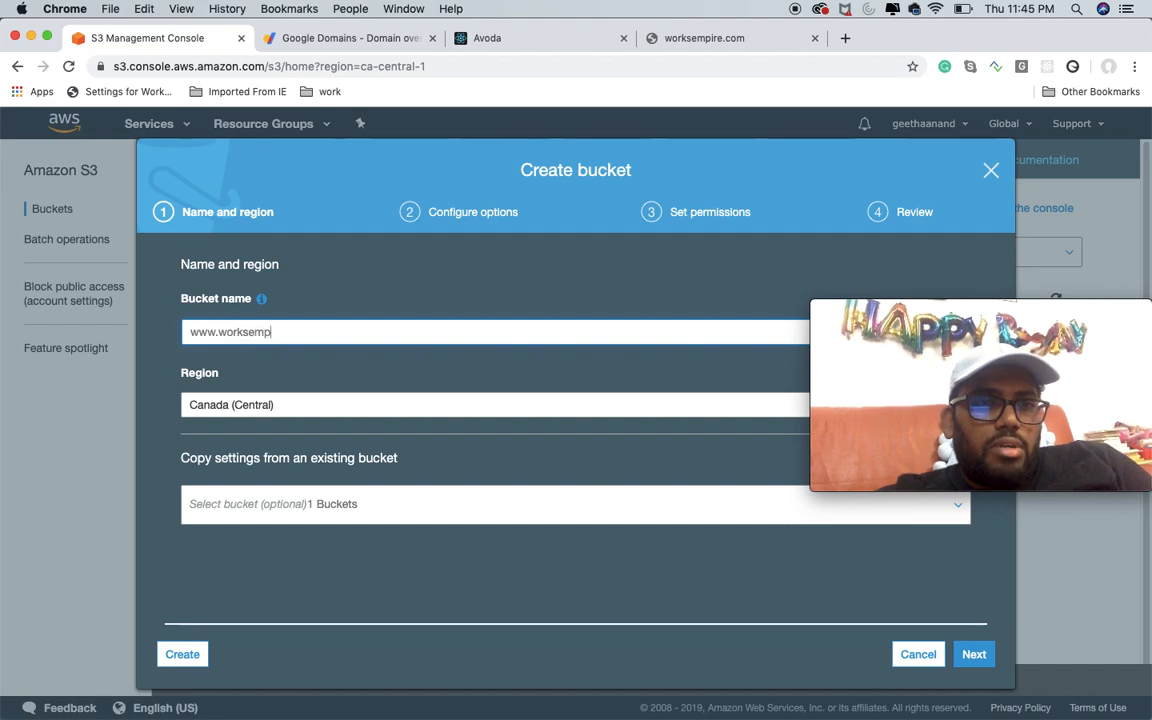
text(ire.com)
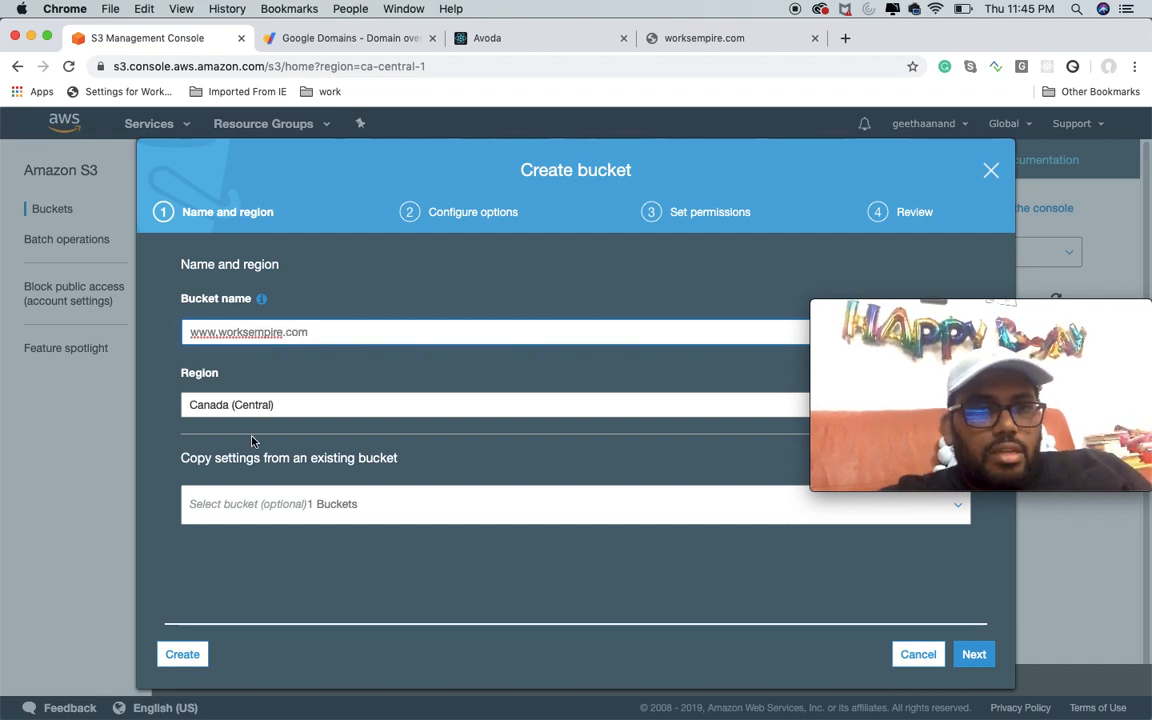
click(270, 405)
scroll(303, 600, down, 4)
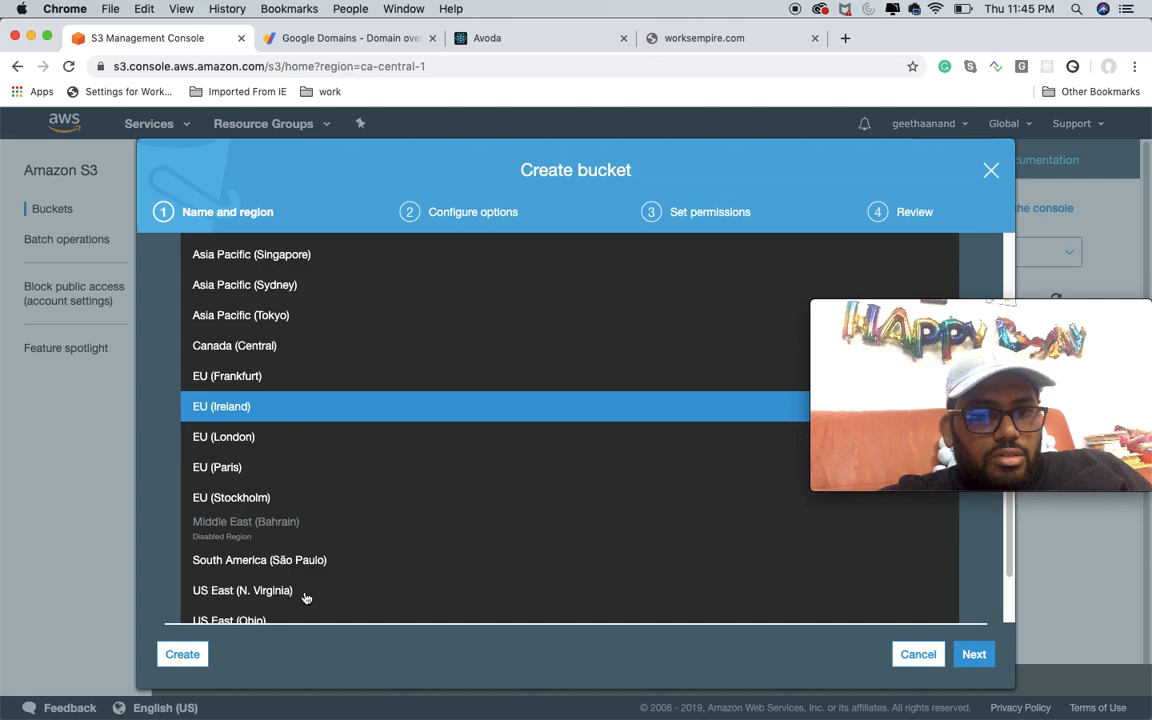
scroll(287, 596, down, 2)
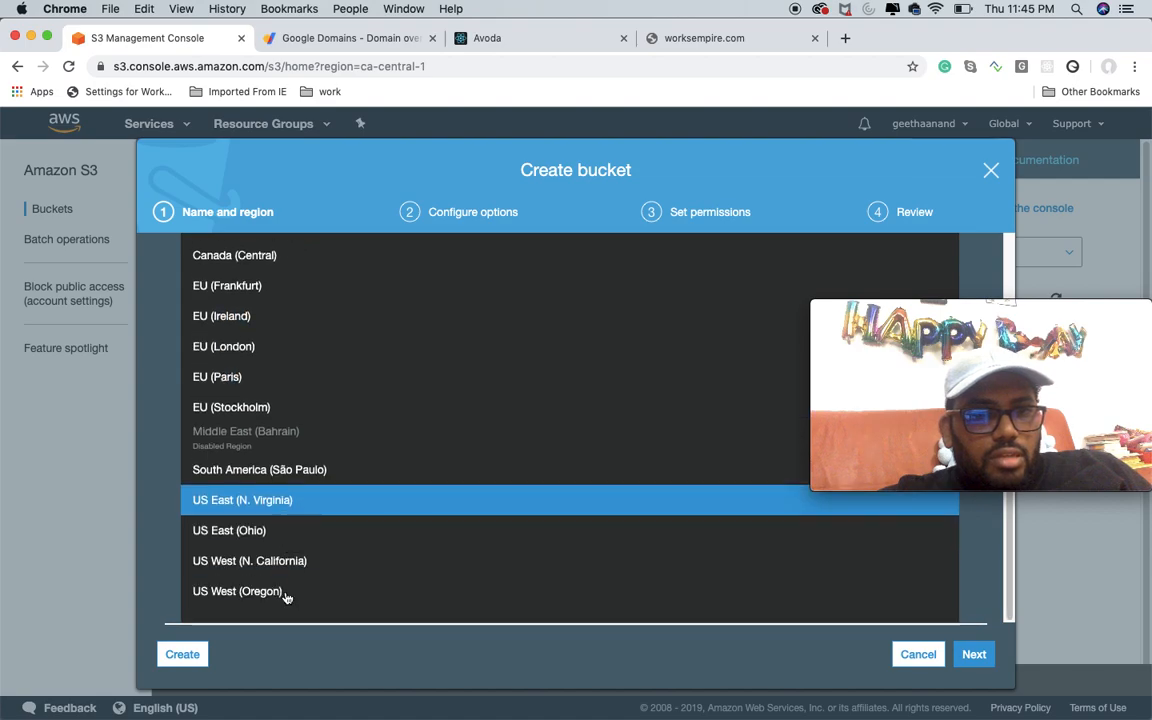
click(289, 533)
click(973, 654)
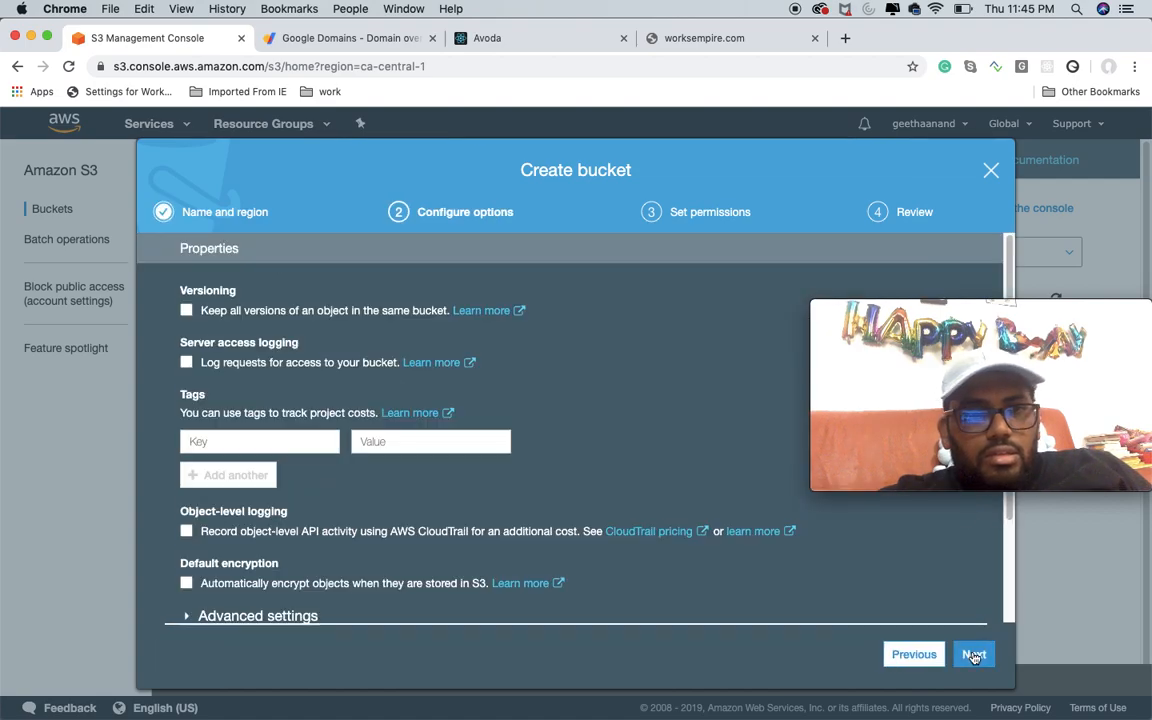
click(975, 655)
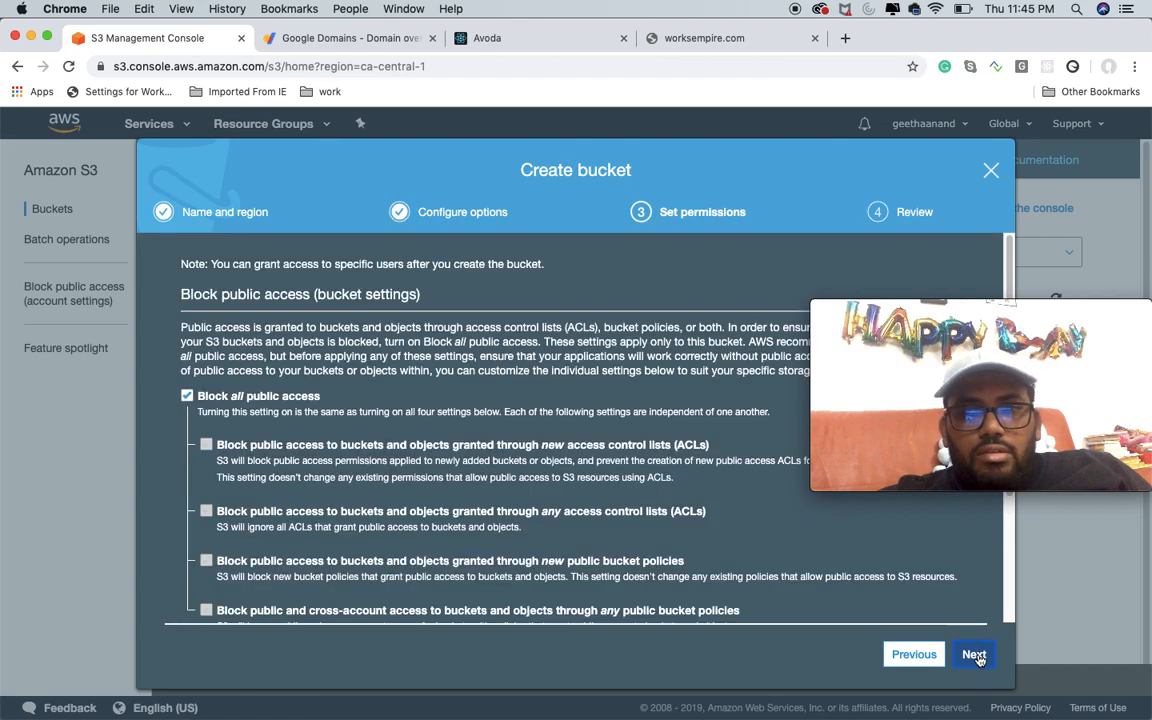
click(975, 655)
click(973, 658)
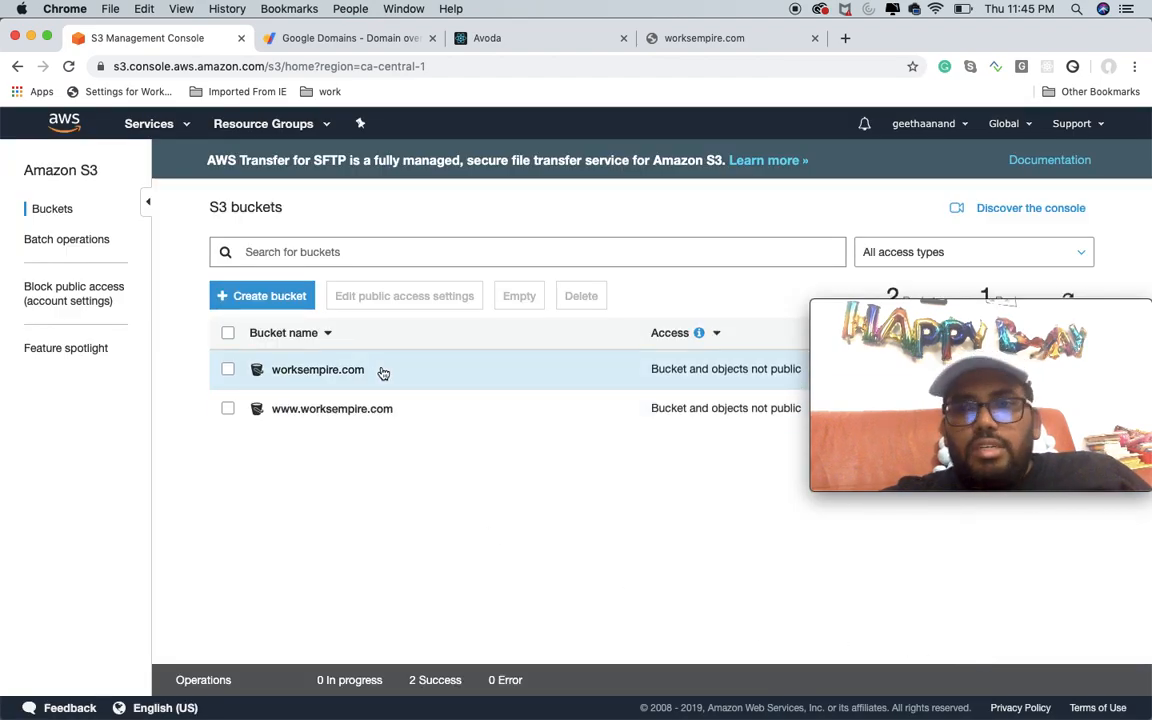
Step: Reload the worksempire.com site to check whether it is reachable, and return to the S3 console
click(701, 41)
click(68, 66)
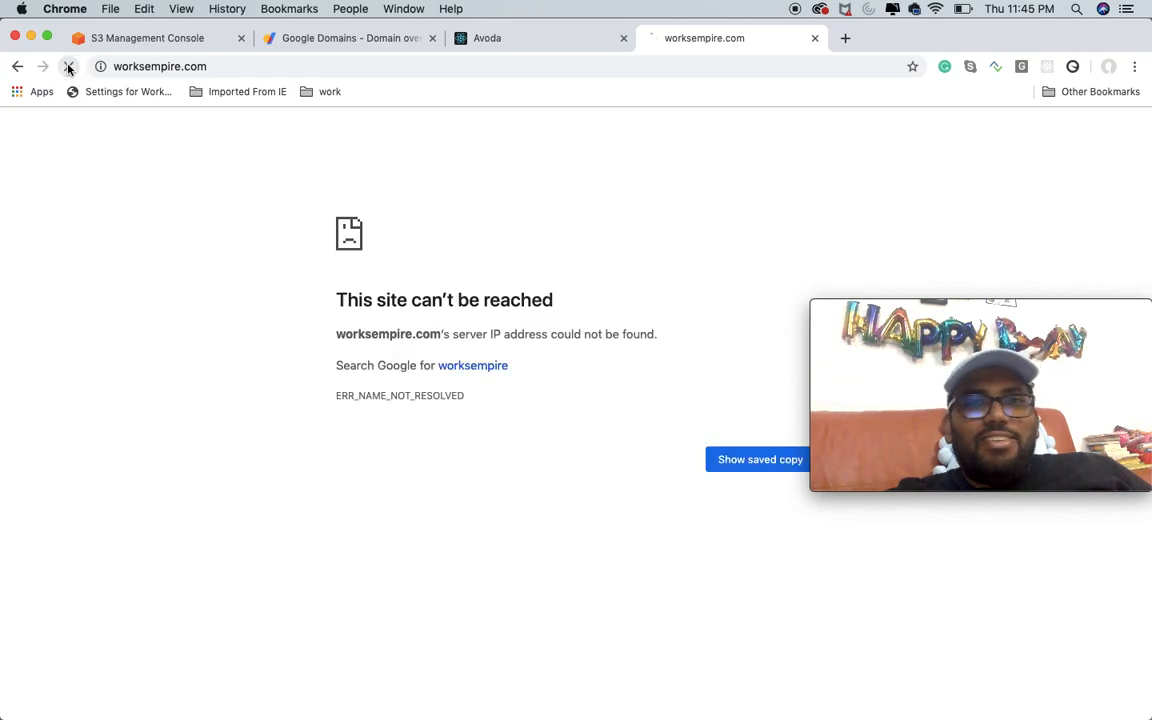
click(134, 38)
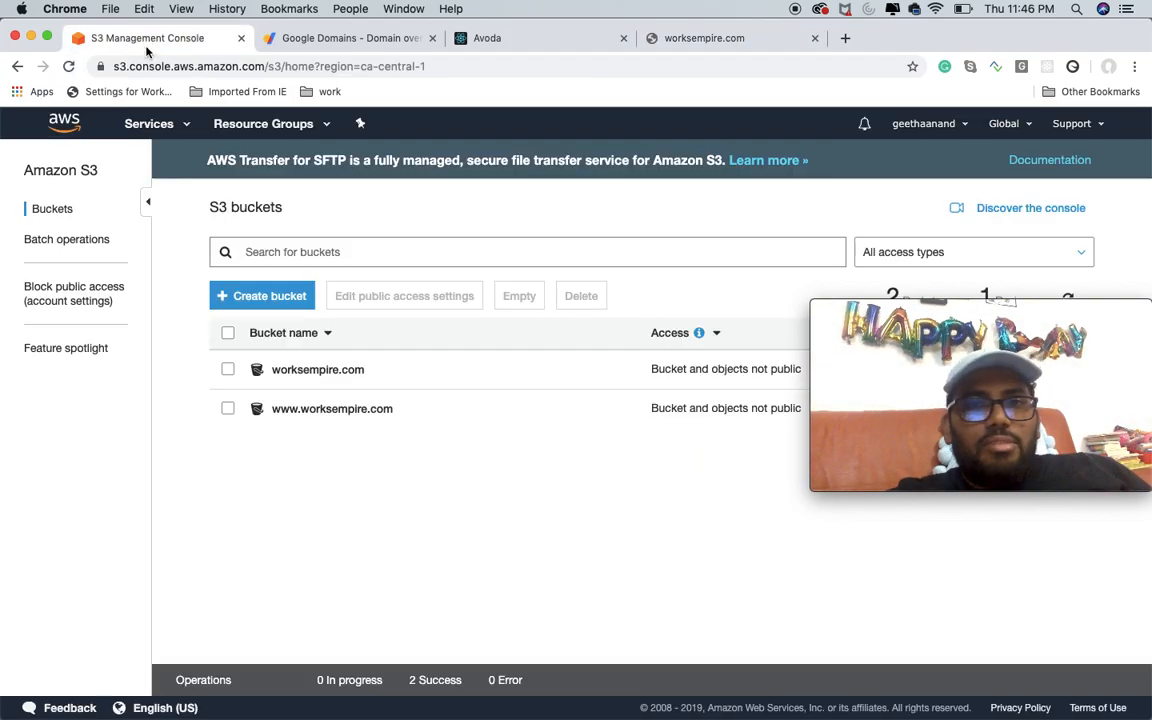
Step: Open the worksempire.com bucket and show its block public access permission settings
click(330, 371)
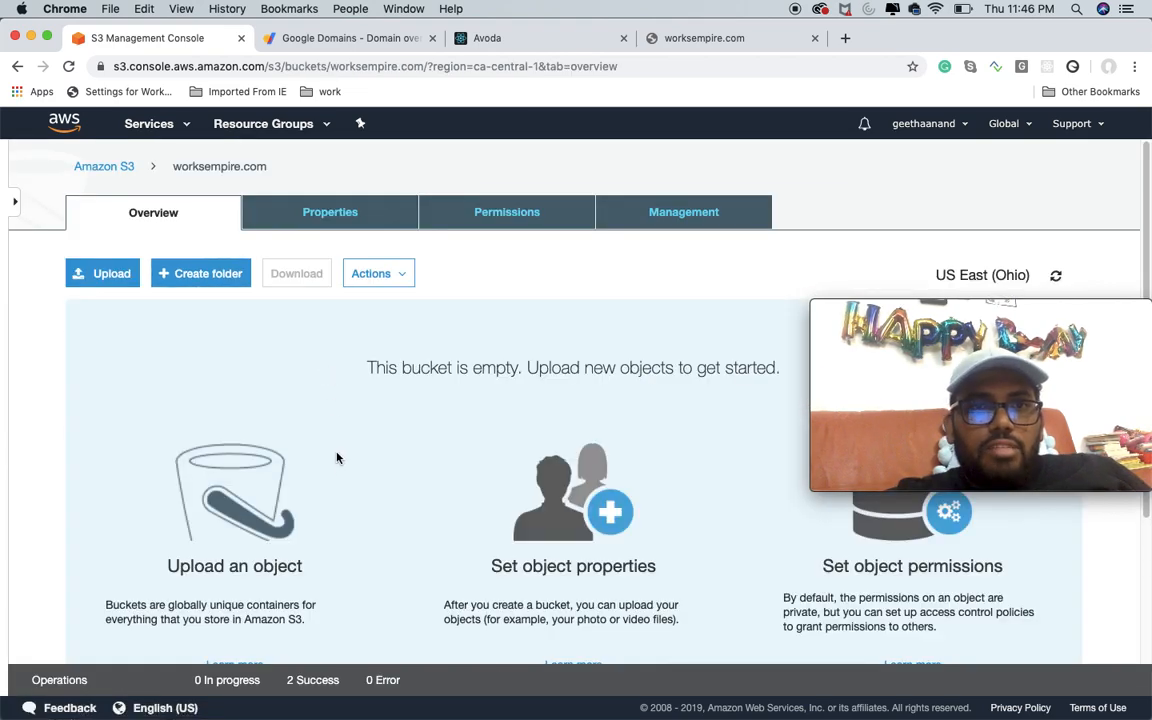
click(484, 215)
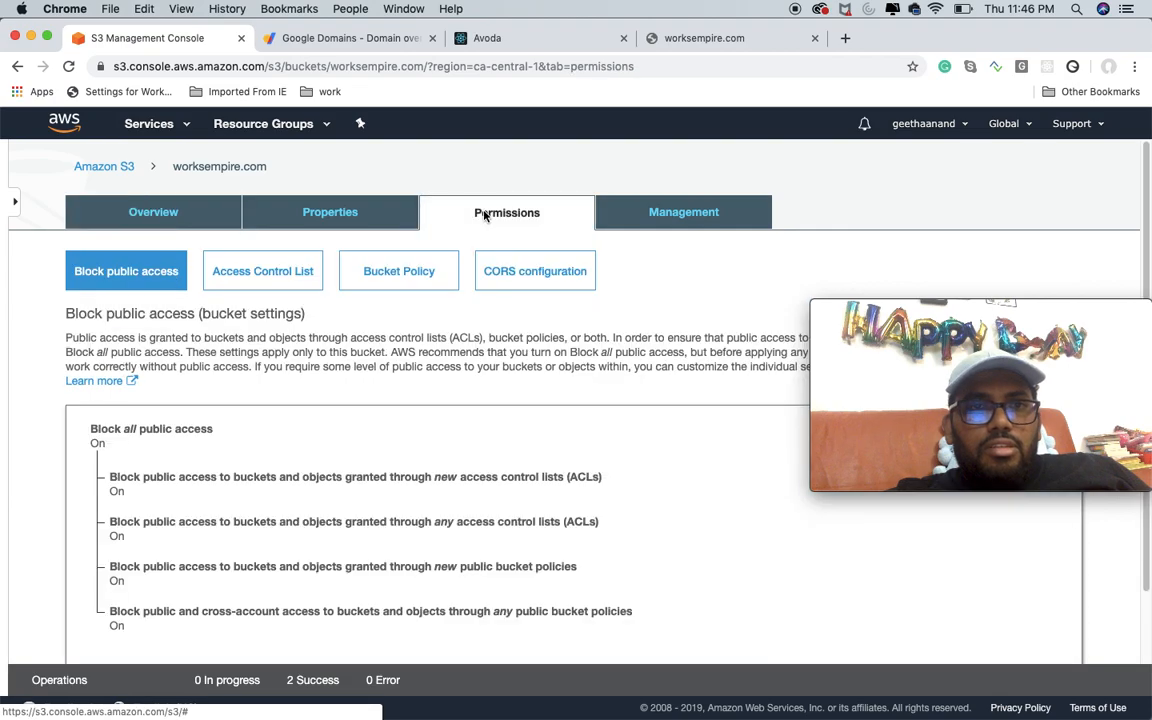
scroll(369, 369, down, 1)
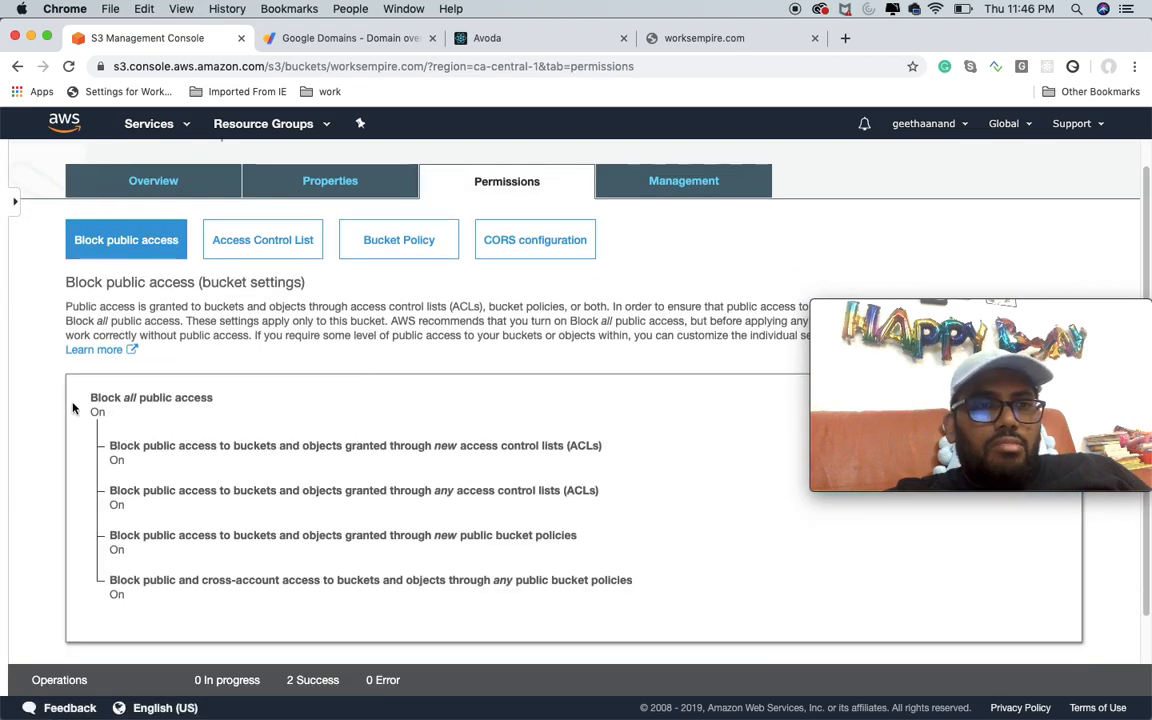
Step: Turn off Block all public access for the worksempire.com bucket and save it, confirming with "confirm"
mouse_move(885, 311)
drag(967, 311, 957, 429)
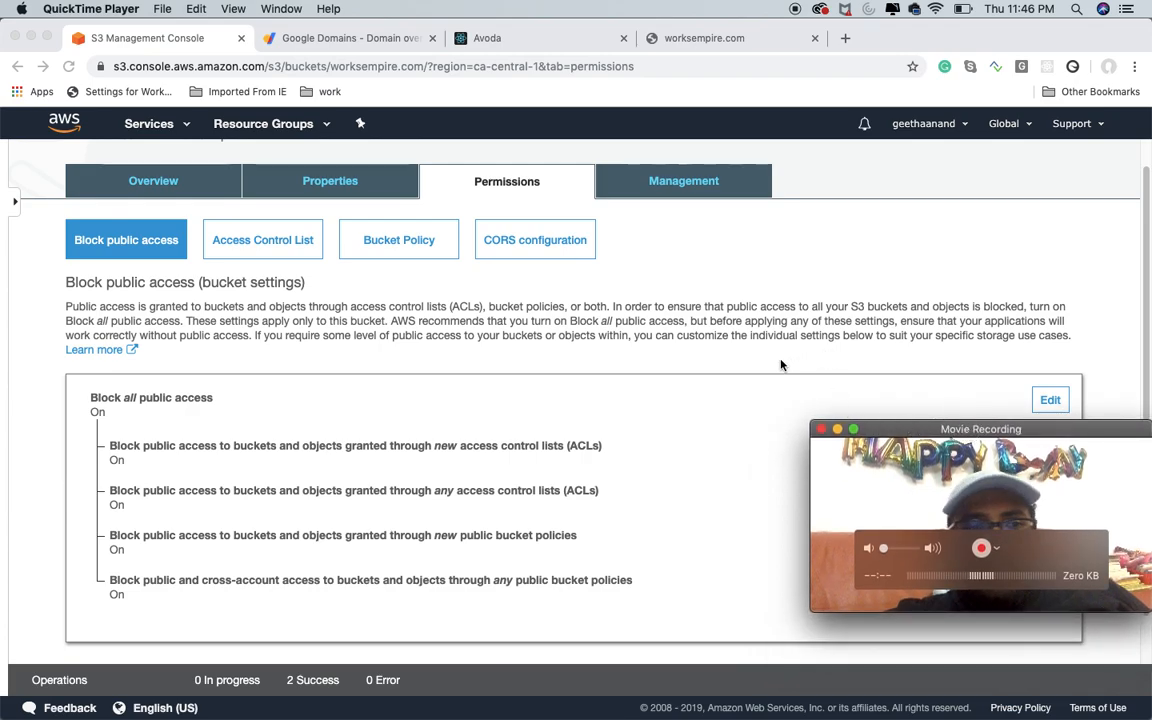
click(1050, 400)
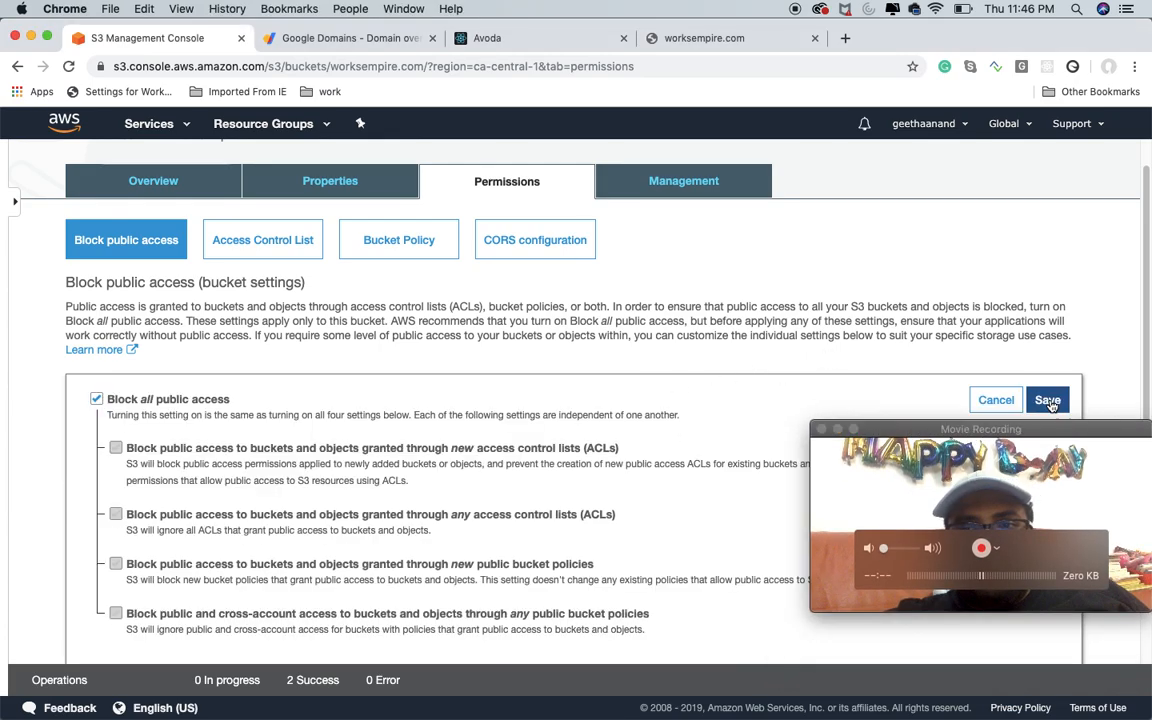
click(144, 402)
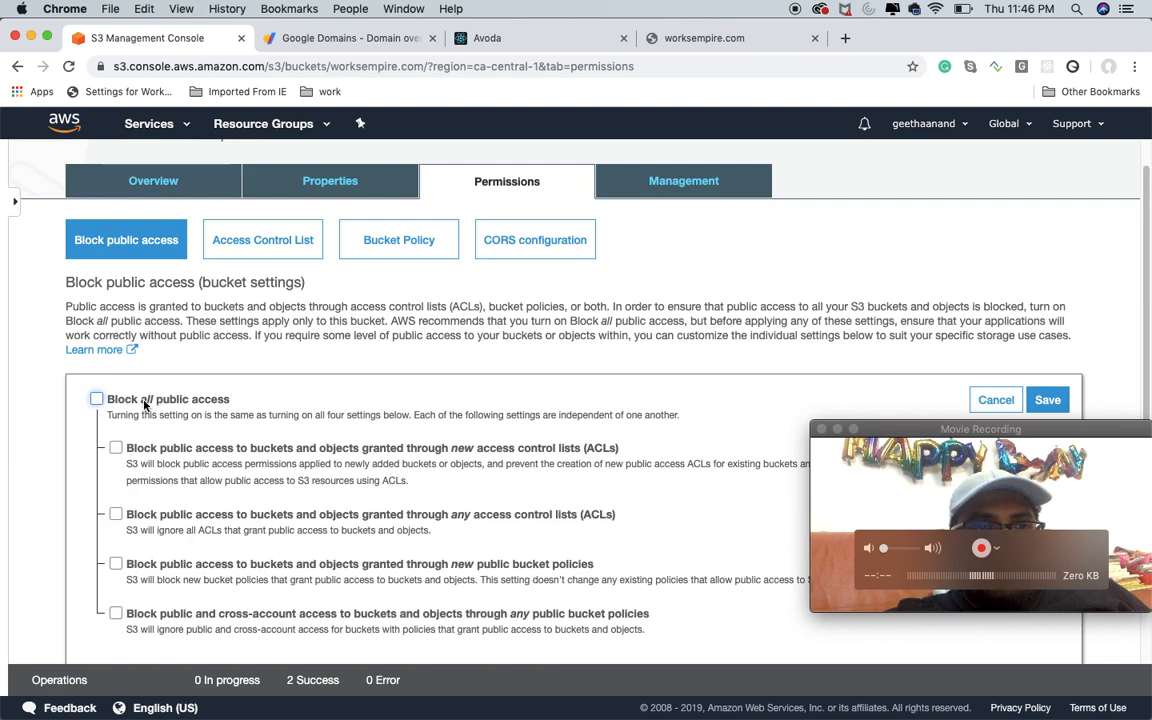
click(1049, 401)
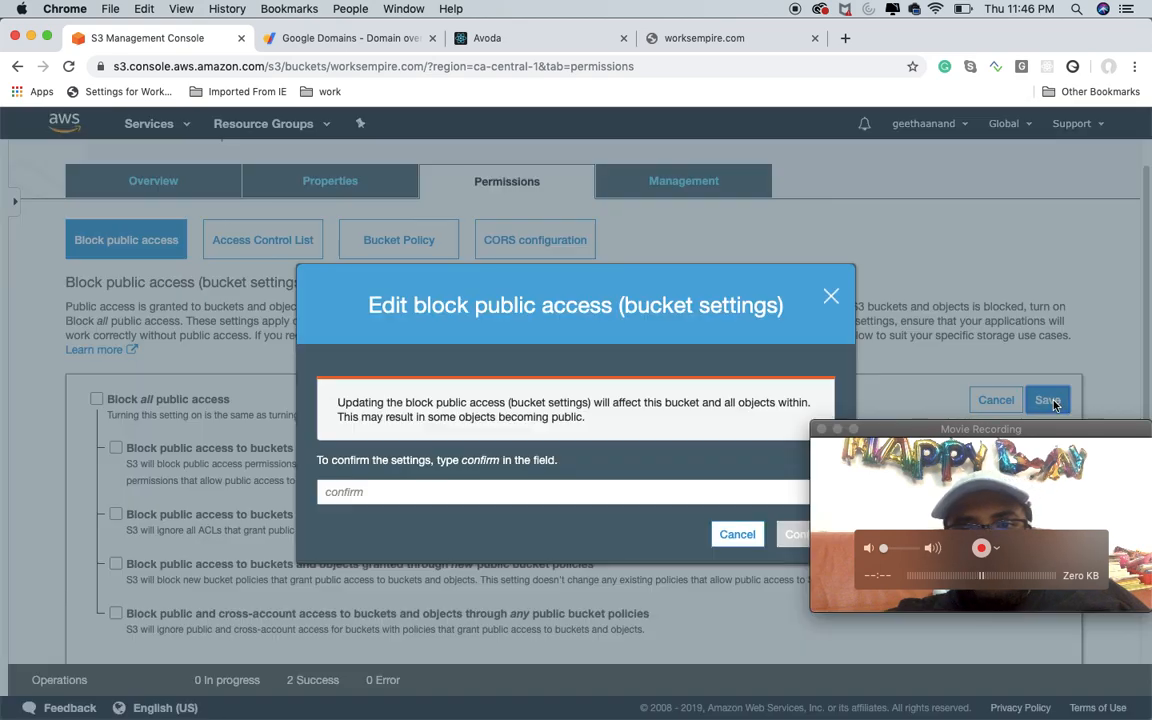
click(354, 492)
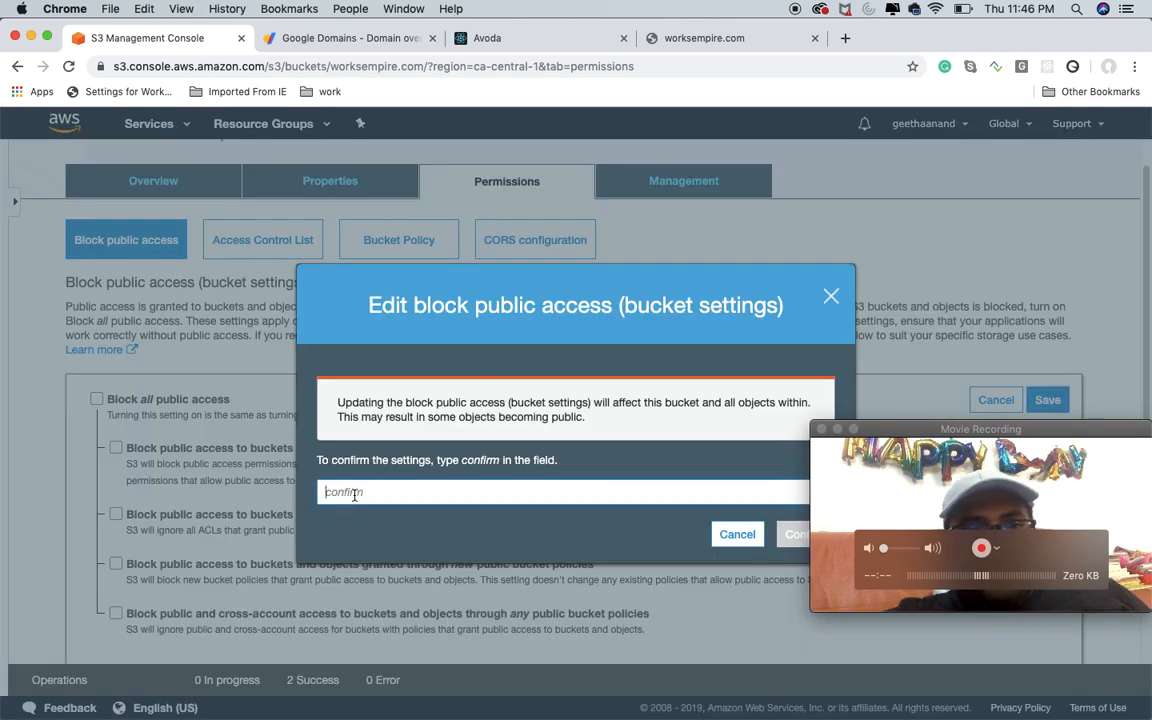
text(confirm)
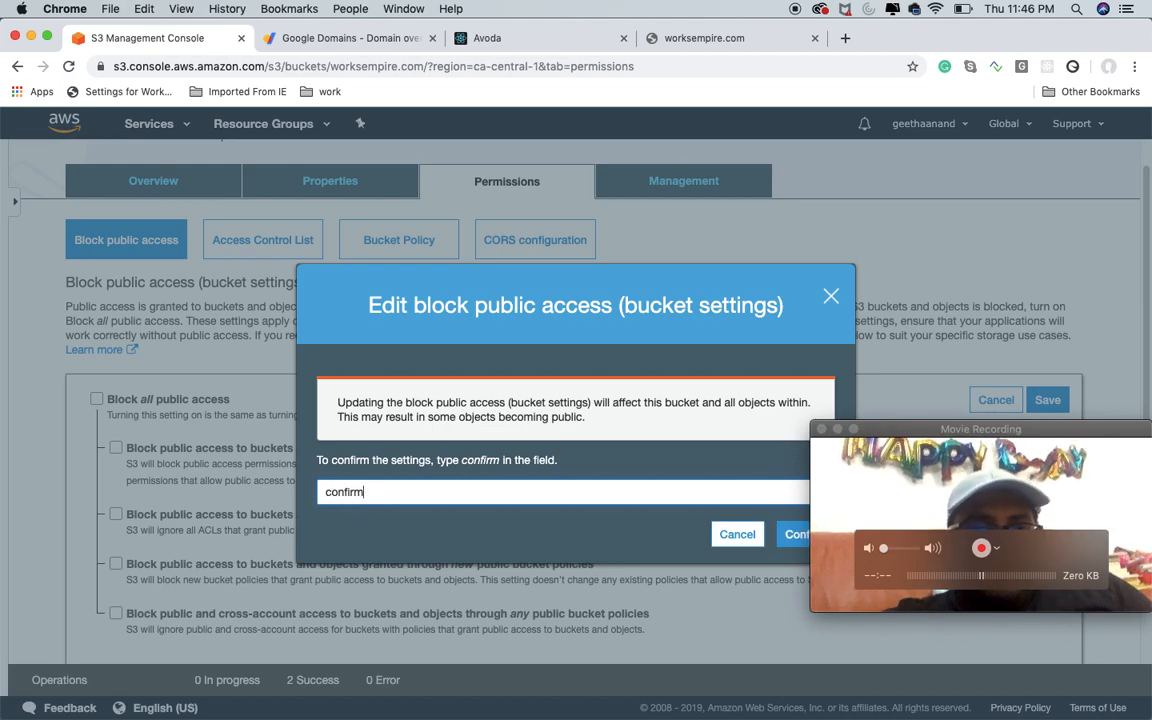
click(789, 534)
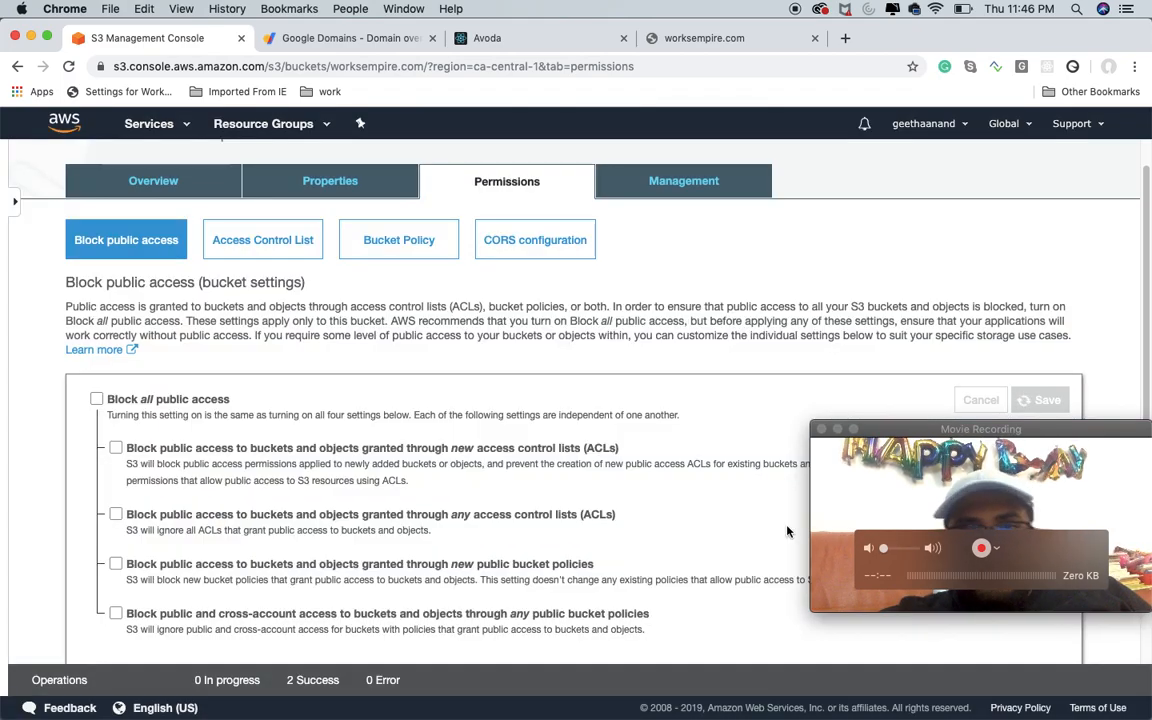
drag(1013, 429, 1008, 549)
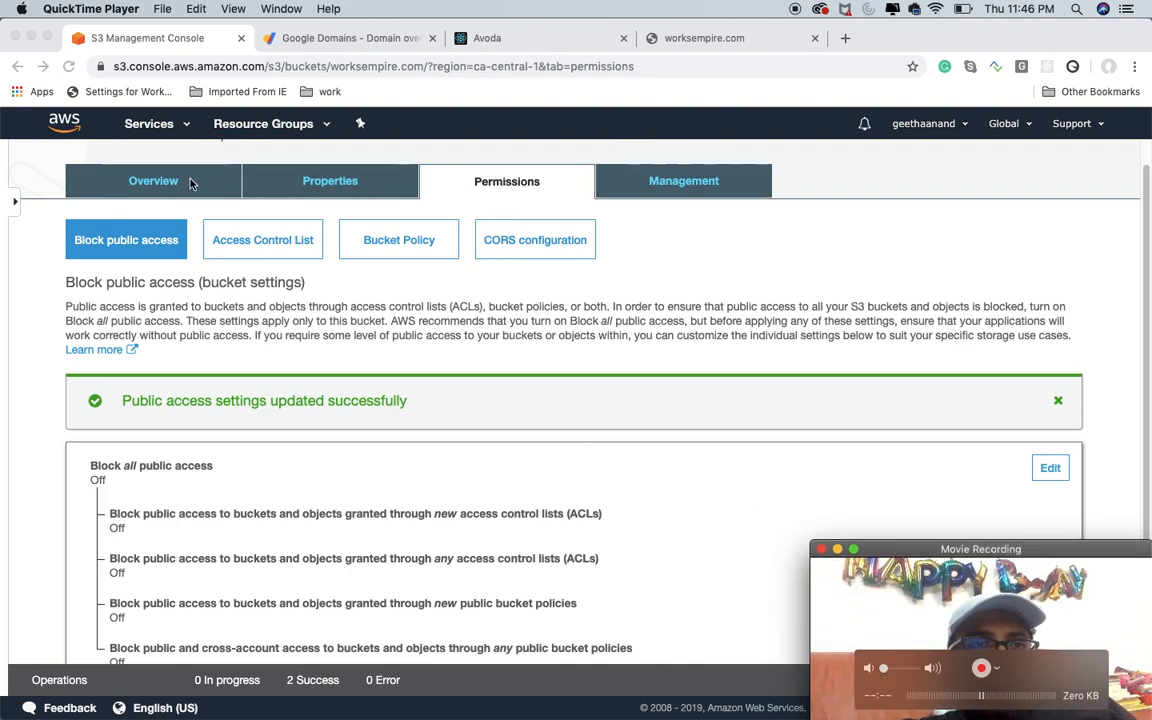
Step: Reload worksempire.com to check the site after the access change, and return to the bucket's permissions
click(670, 30)
click(67, 66)
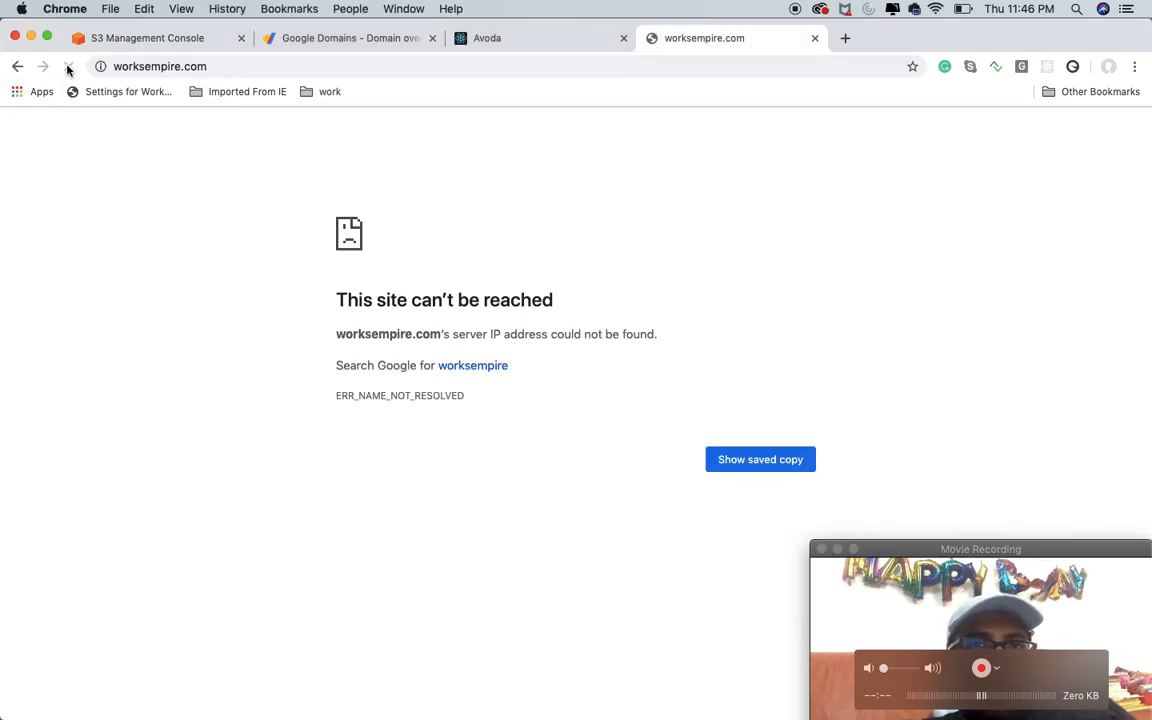
click(160, 40)
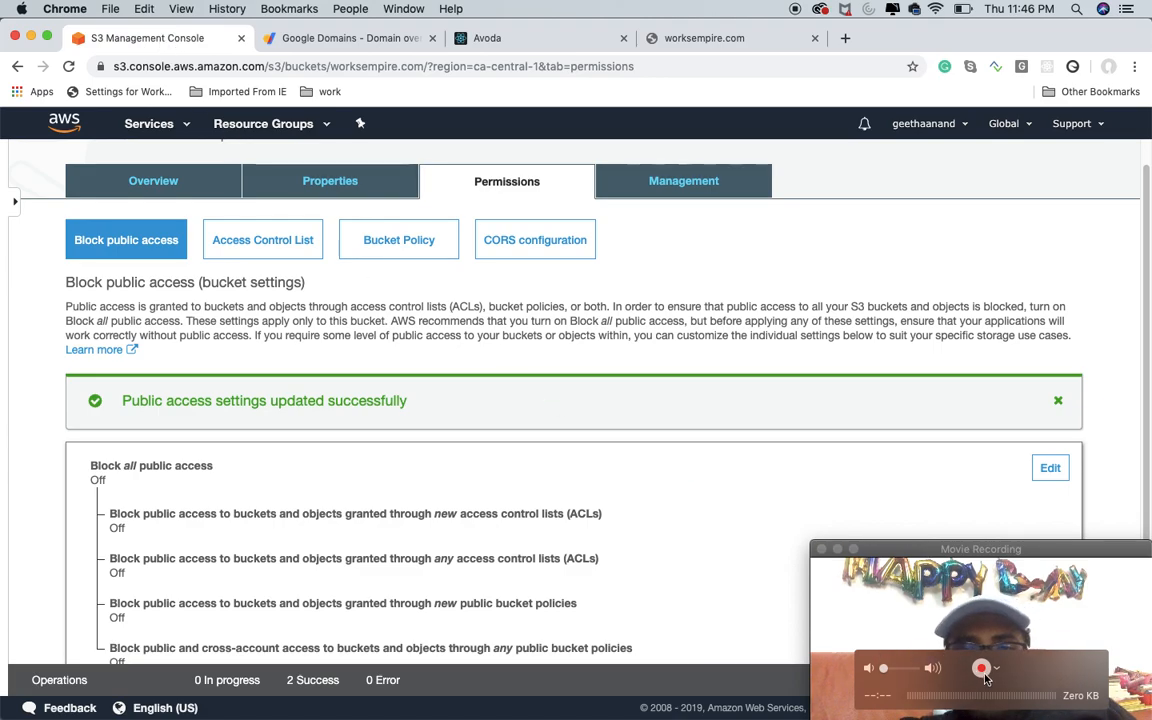
Step: Open the bucket policy editor for the worksempire.com bucket
click(995, 669)
click(949, 415)
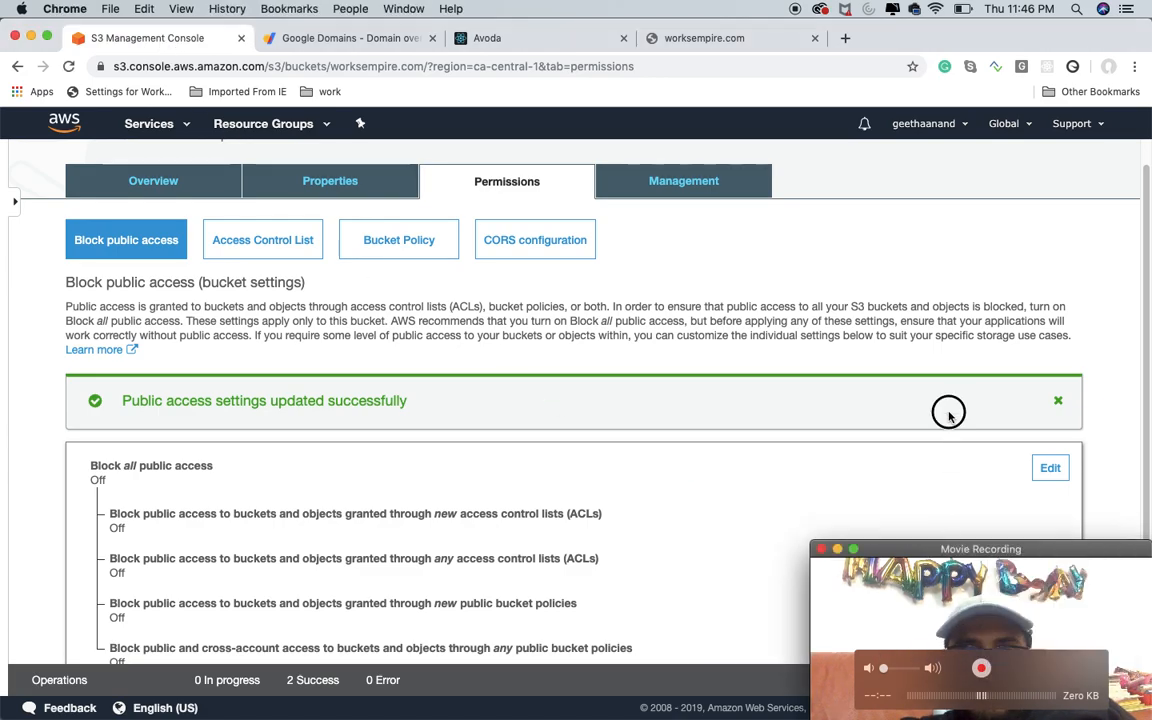
click(408, 248)
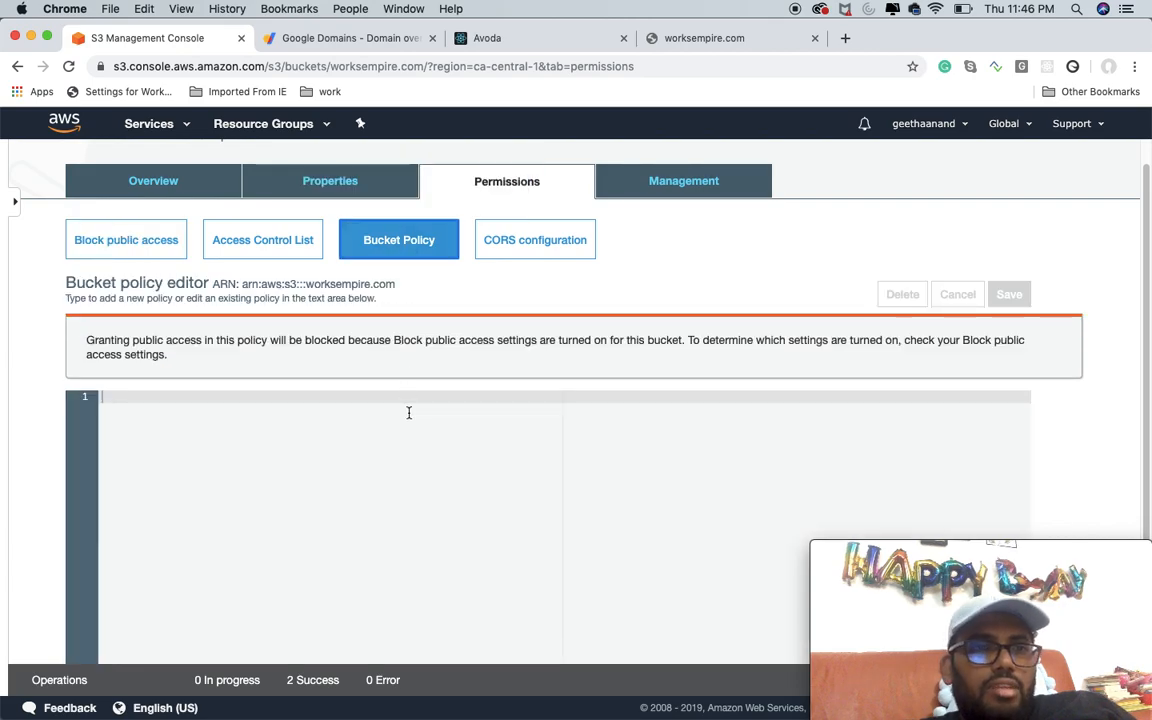
Step: Open the AWS Policy Generator from the bucket policy editor and set the policy type to S3 Bucket Policy
scroll(739, 320, down, 3)
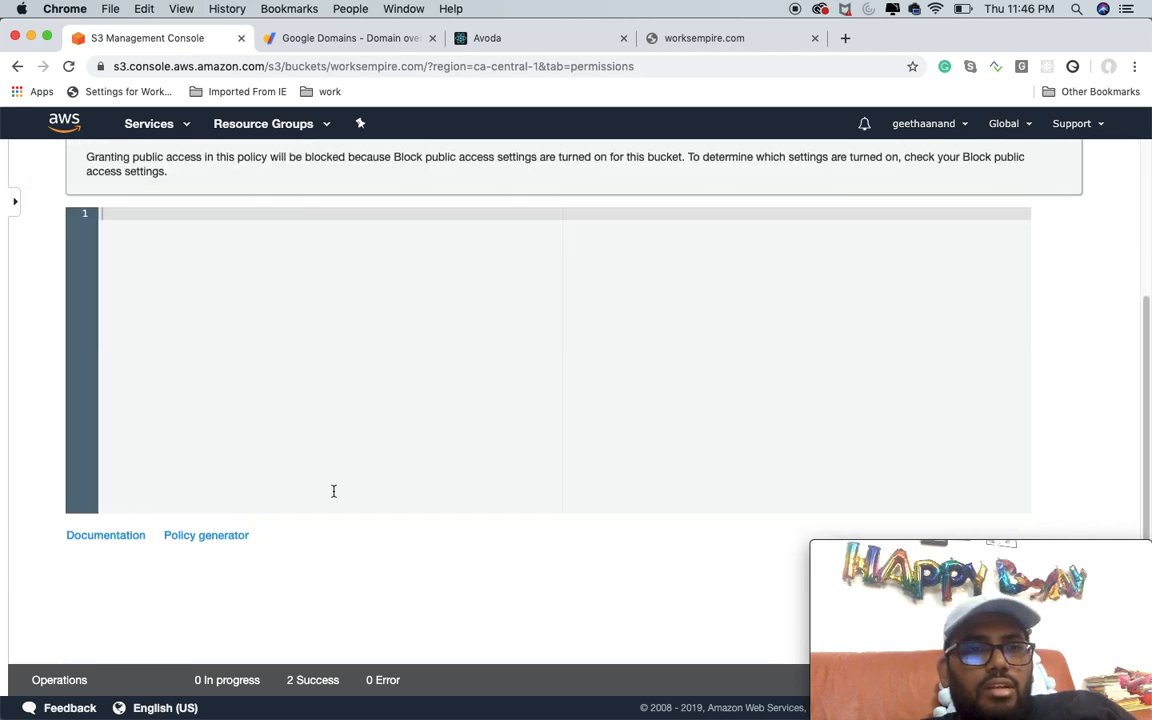
click(223, 538)
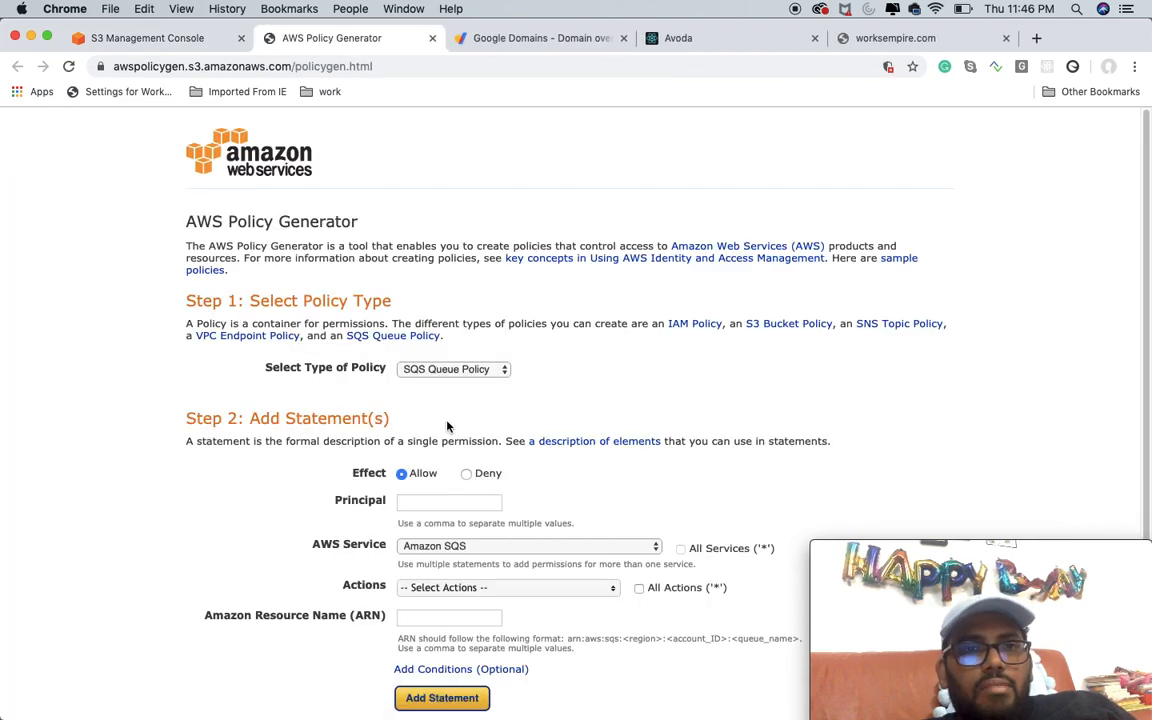
click(456, 369)
click(488, 383)
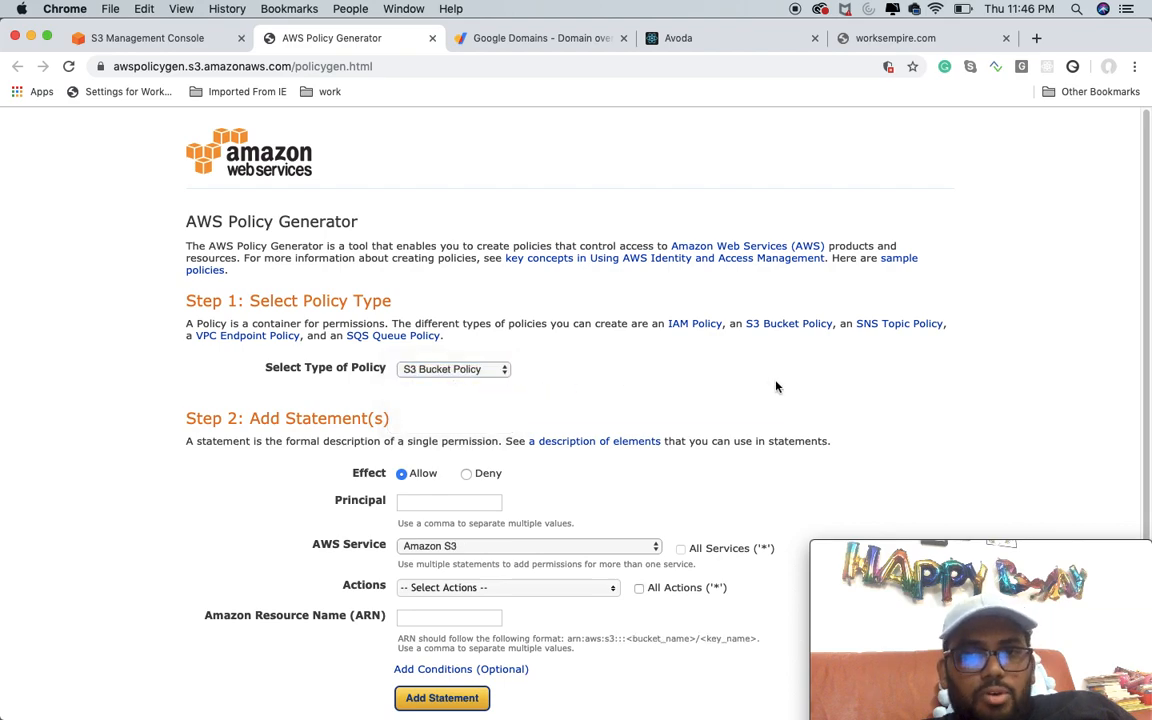
Step: Set the Allow statement's principal to * in the policy generator
scroll(776, 387, down, 1)
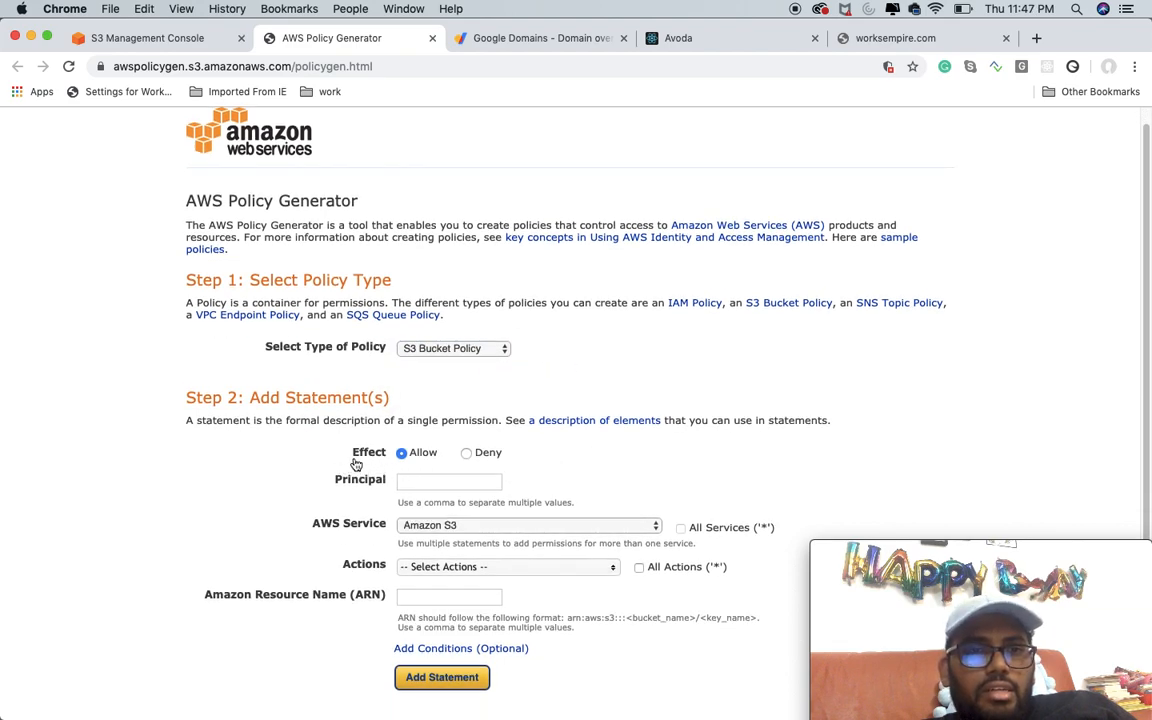
scroll(507, 470, down, 1)
click(477, 457)
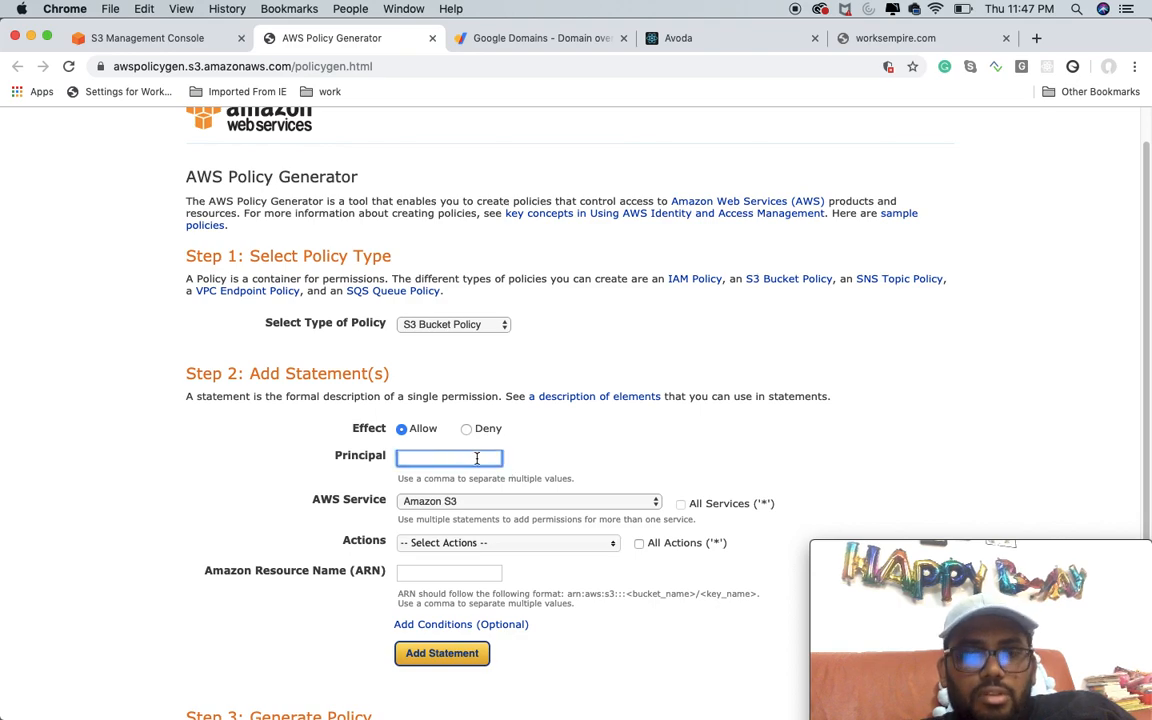
text(*)
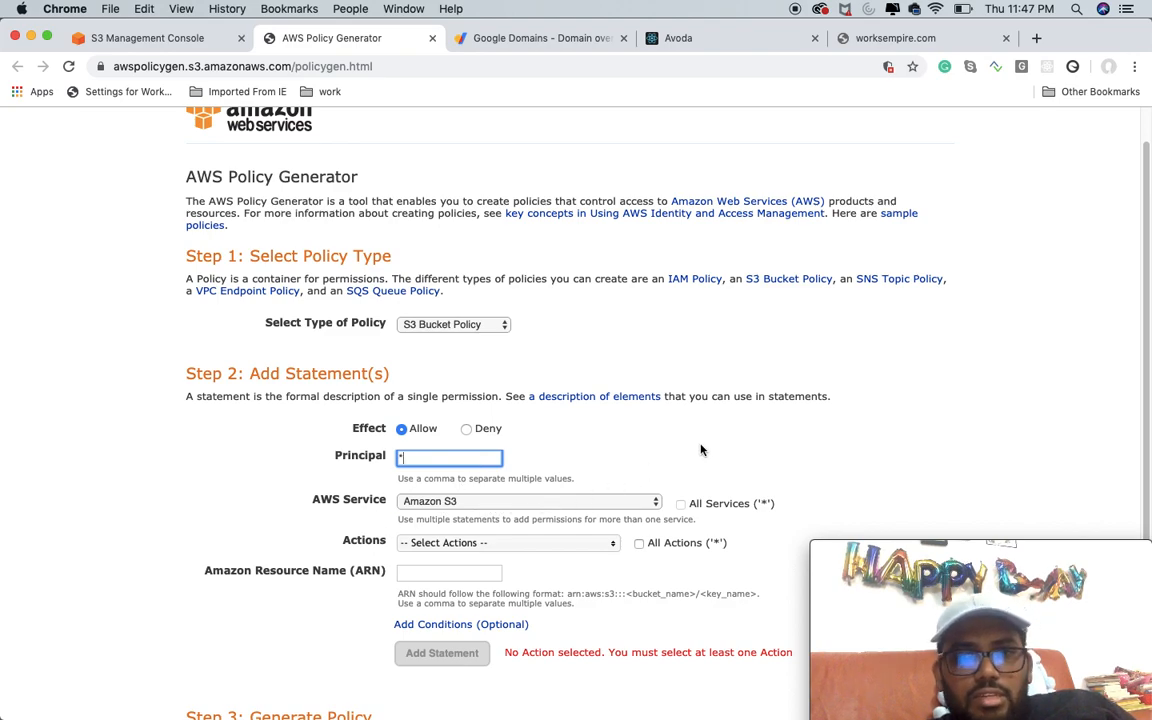
Step: Select the GetObject action for the Amazon S3 statement
scroll(701, 451, down, 2)
click(574, 500)
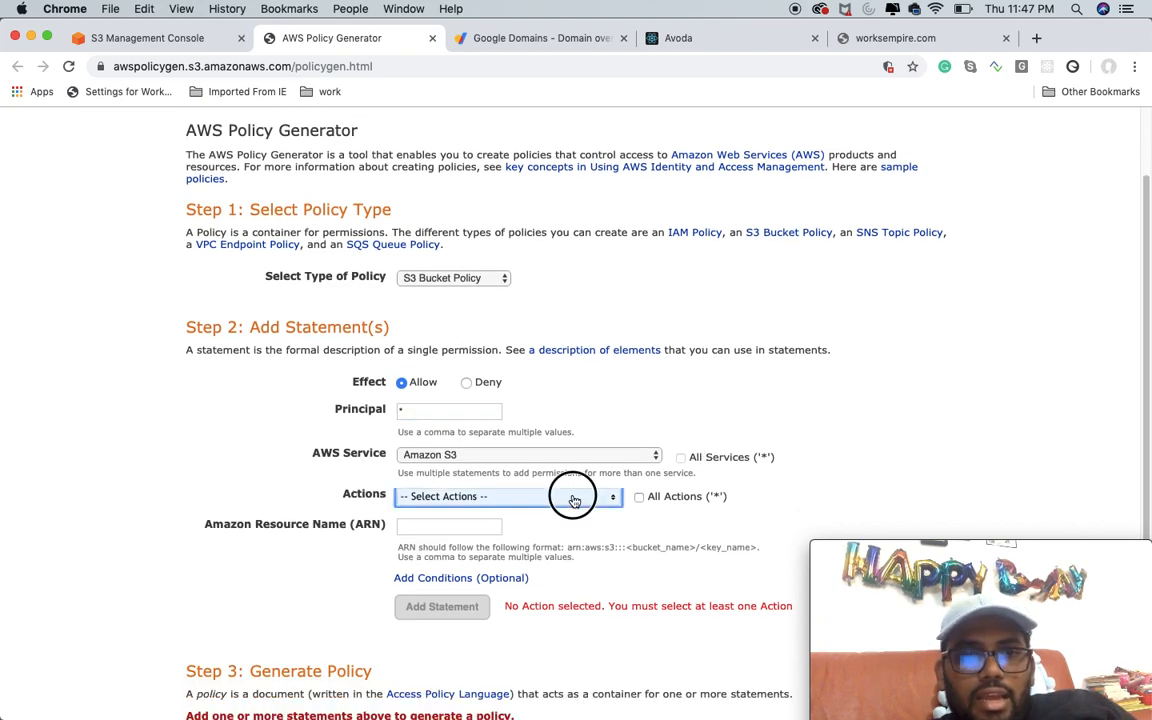
scroll(569, 584, down, 5)
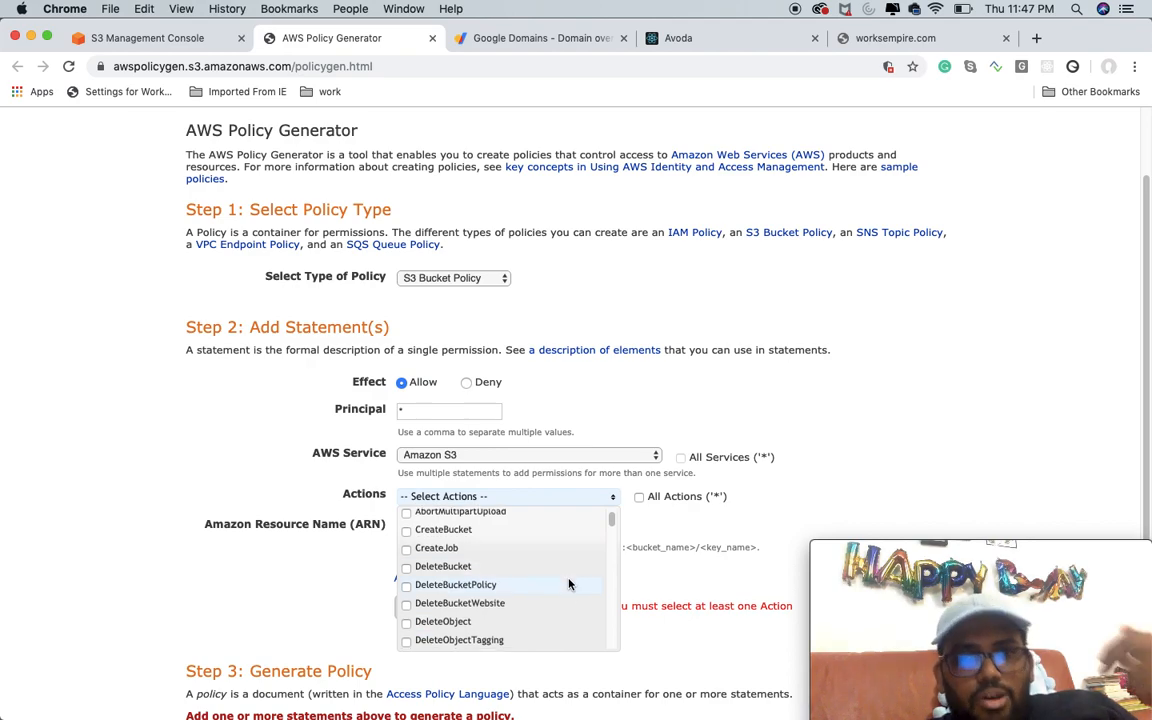
scroll(569, 584, down, 4)
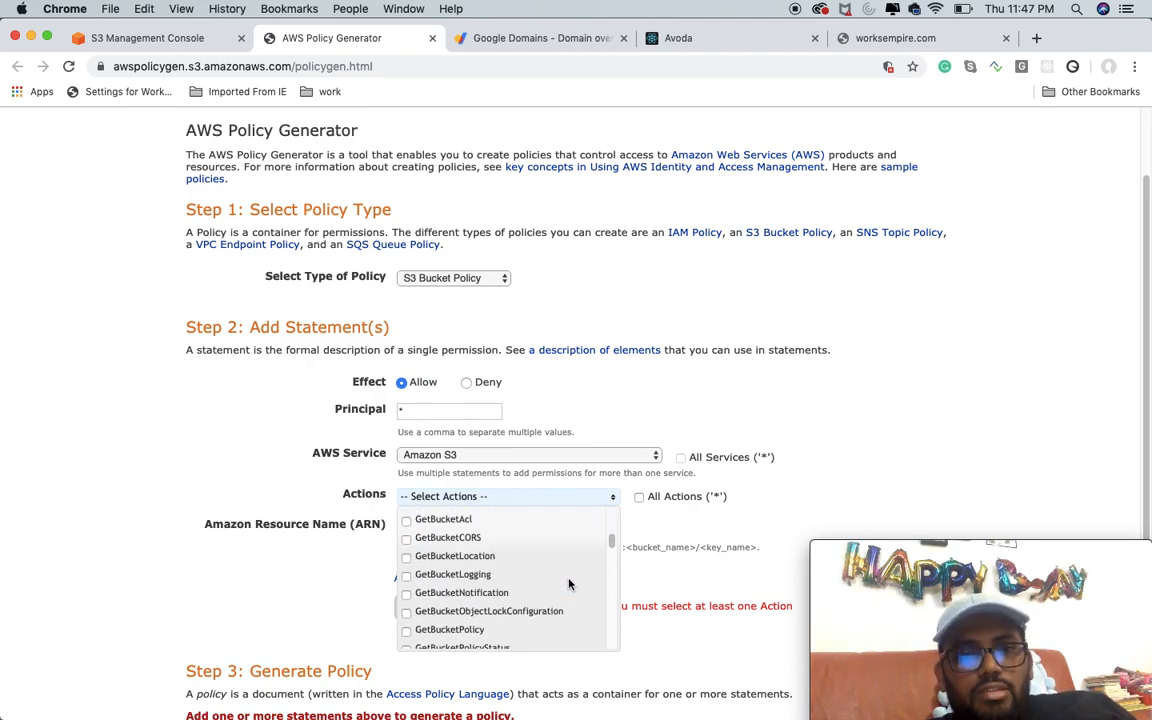
scroll(569, 584, up, 1)
scroll(569, 584, down, 5)
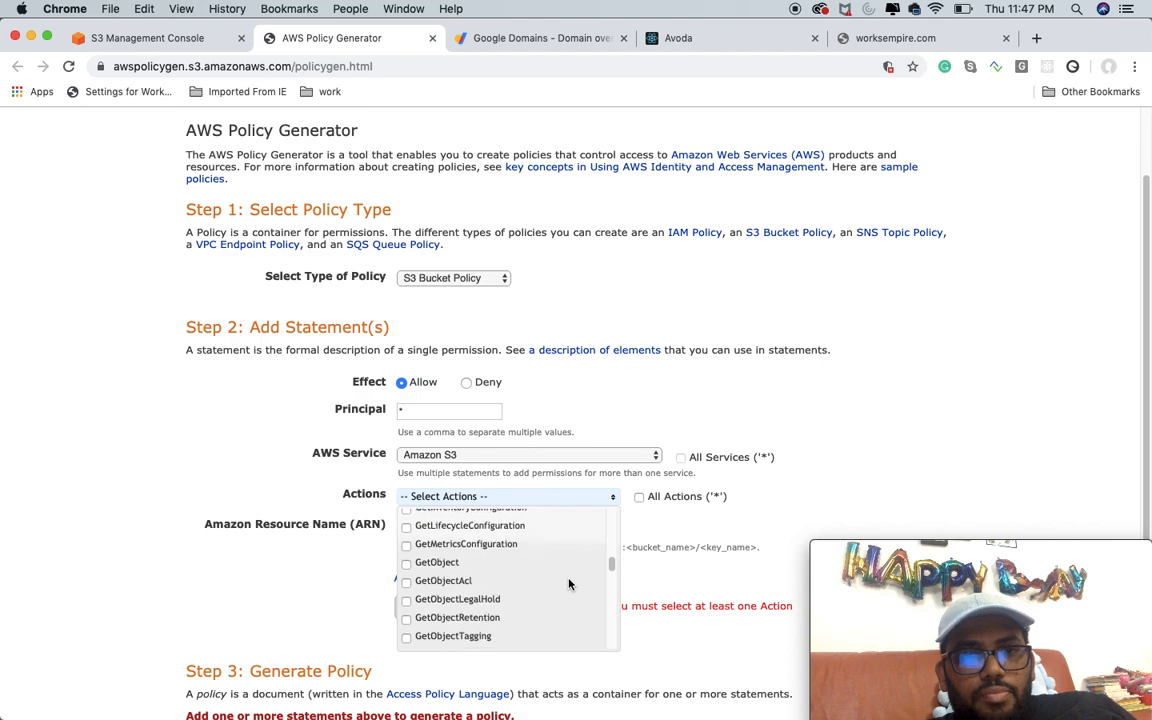
click(407, 565)
click(872, 490)
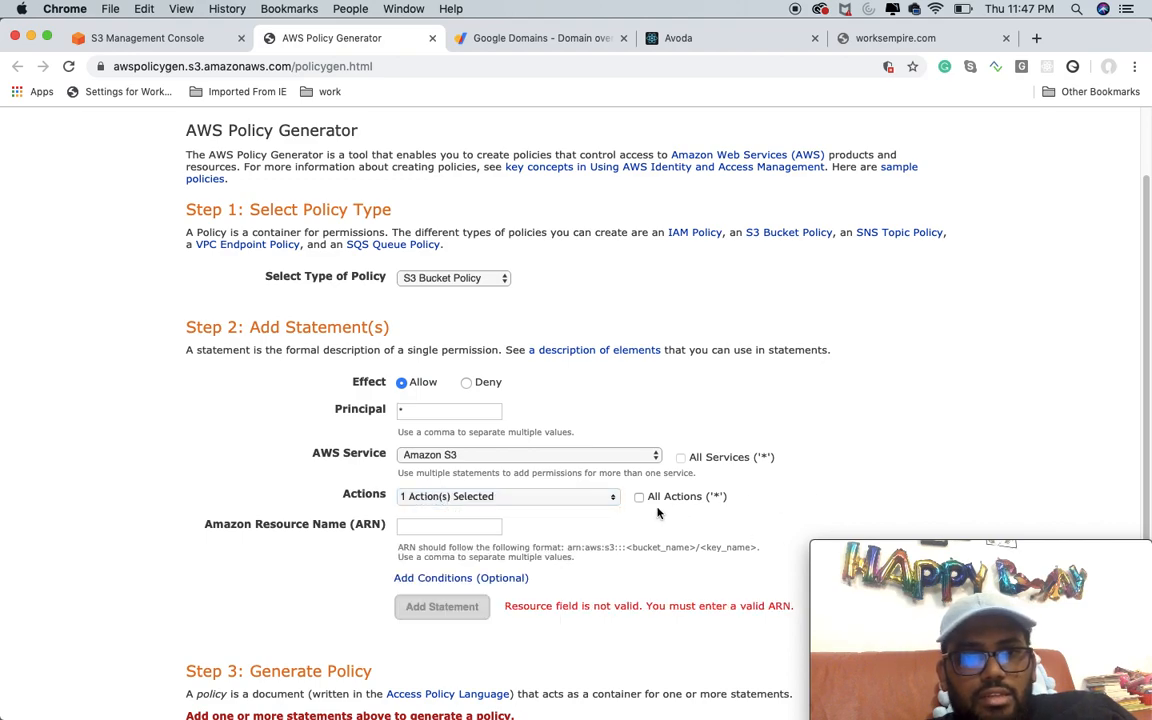
Step: Copy the ARN arn:aws:s3:::worksempire.com from the bucket policy editor into the statement's Amazon Resource Name
click(455, 527)
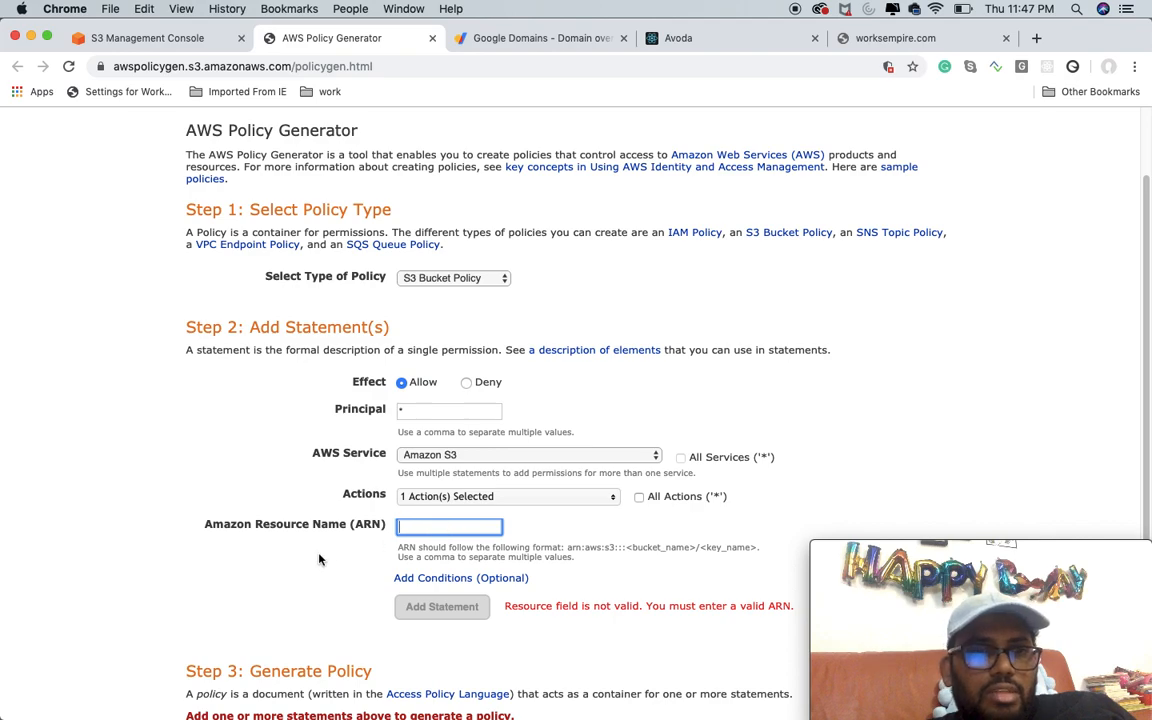
click(167, 38)
scroll(488, 323, up, 5)
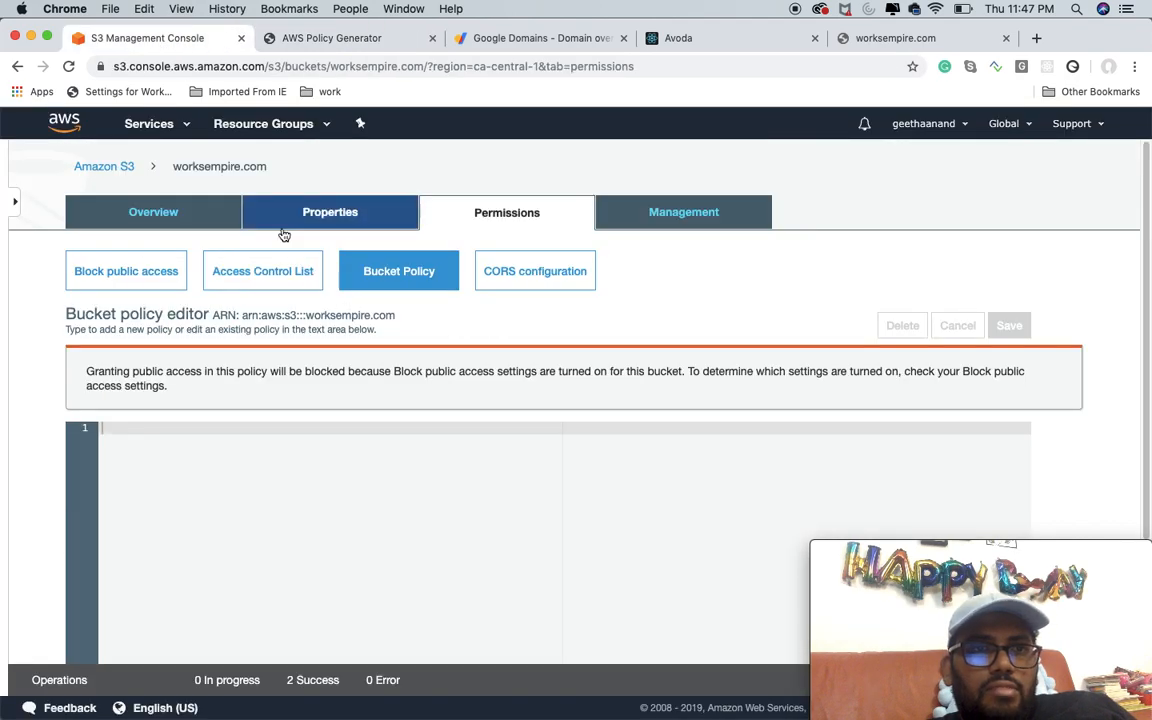
drag(243, 315, 398, 315)
right_click(336, 323)
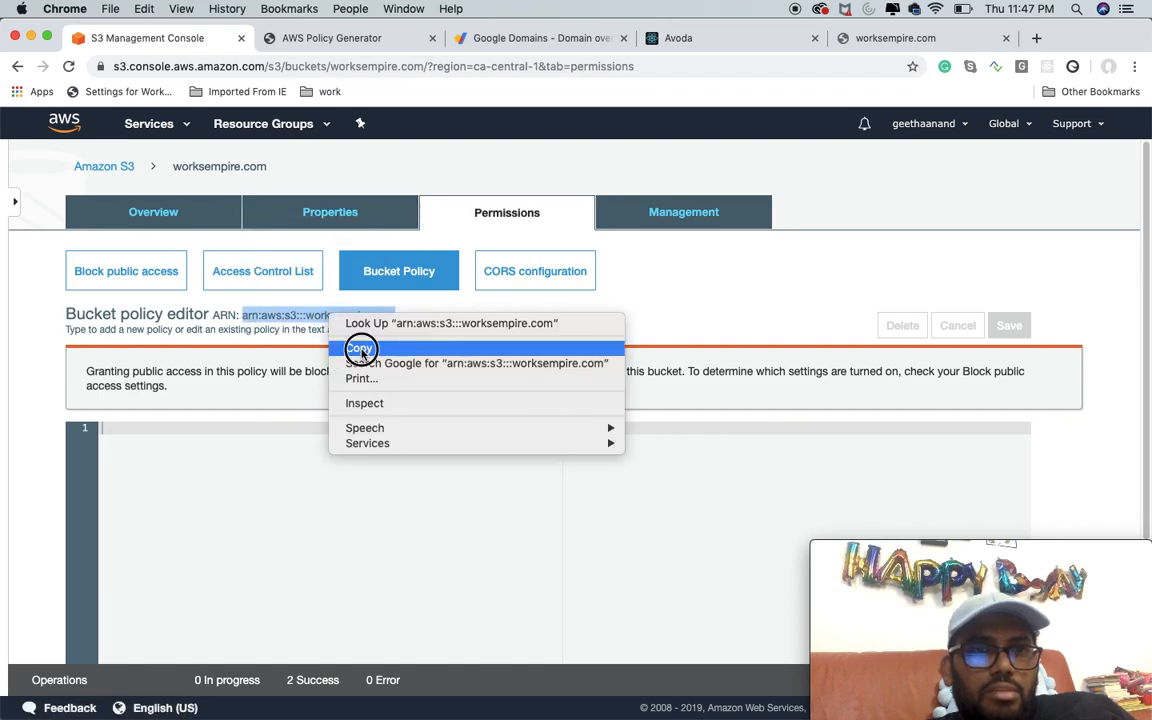
click(359, 348)
click(334, 37)
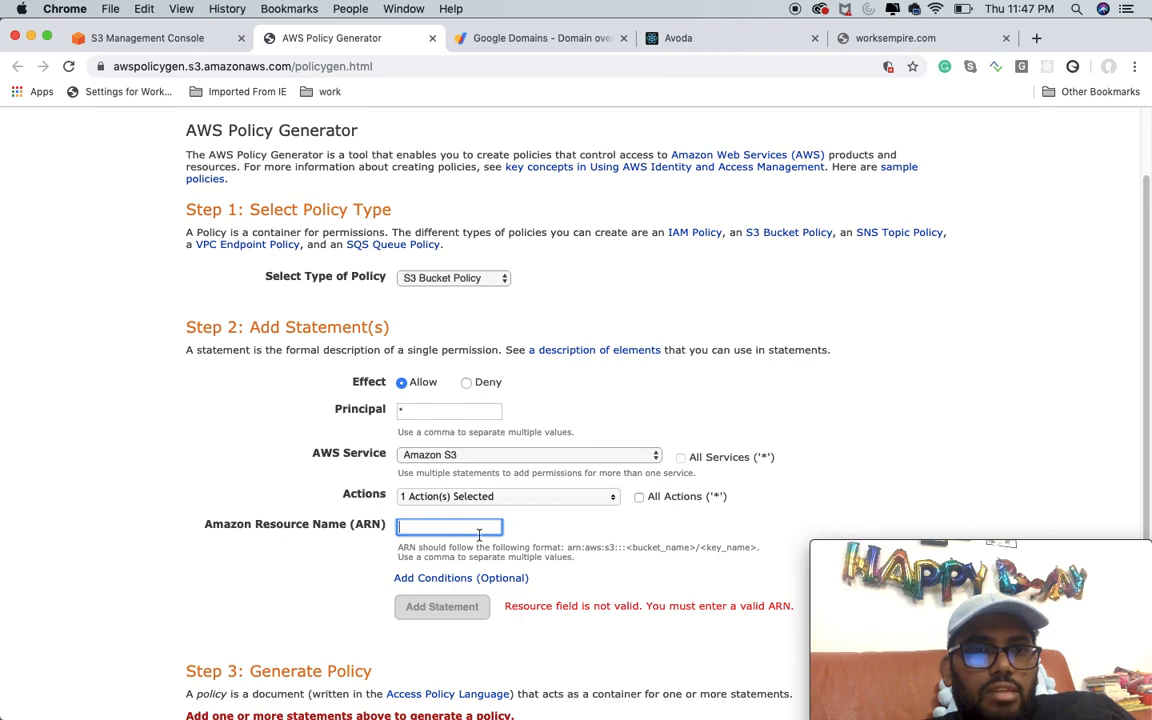
key(super+v)
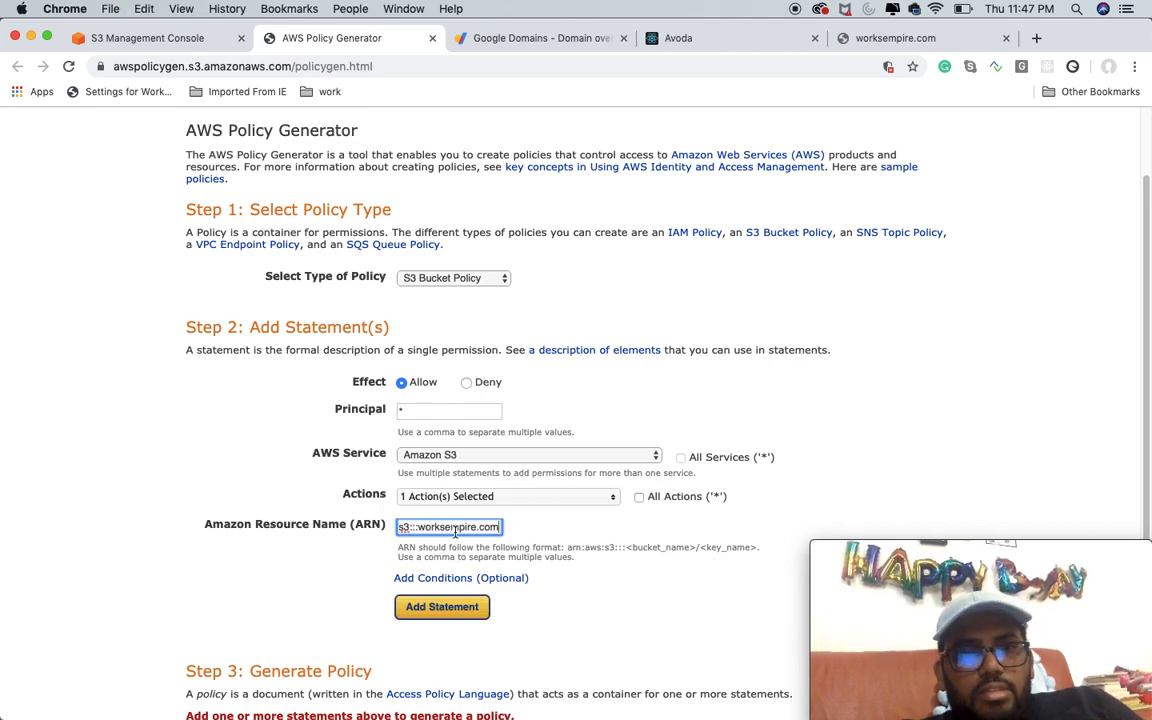
Step: Add the GetObject statement to the policy and generate the policy JSON document
scroll(687, 358, down, 3)
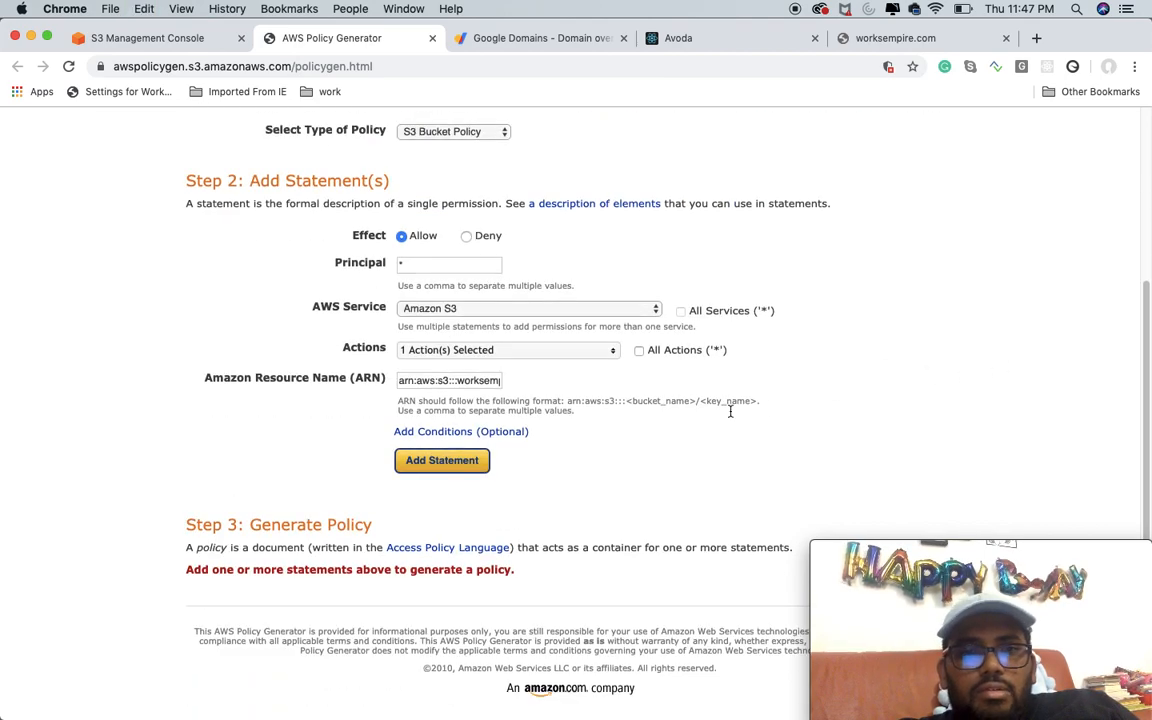
click(442, 463)
scroll(474, 469, down, 3)
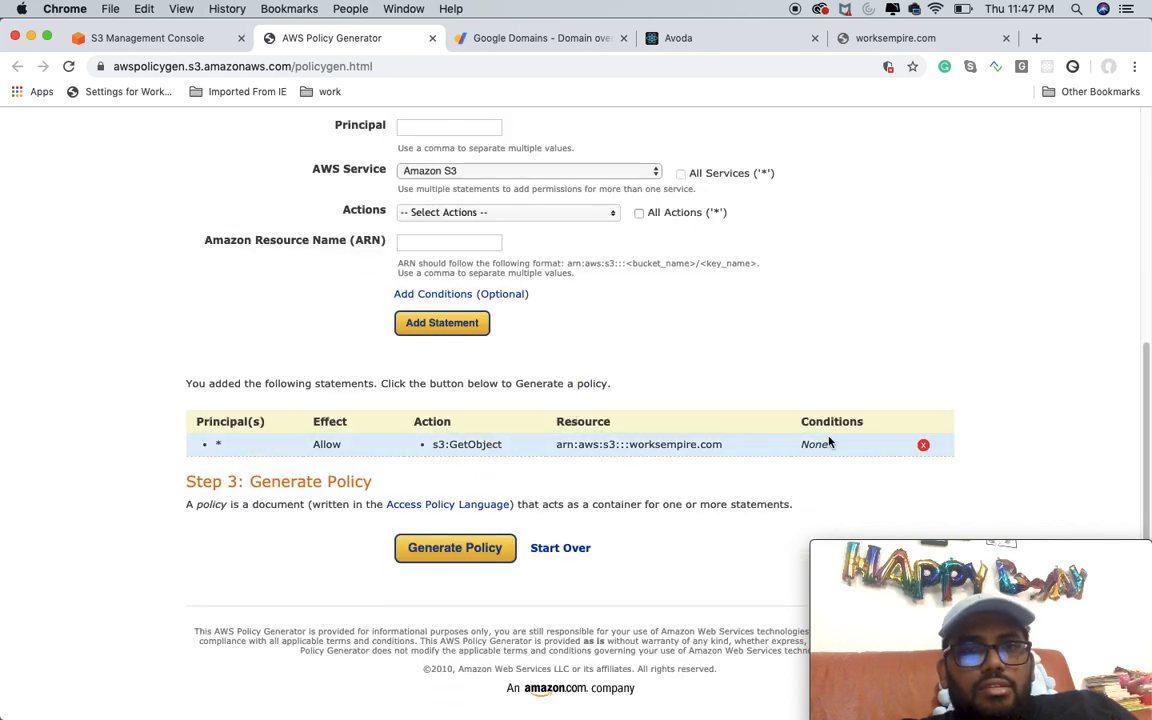
click(466, 550)
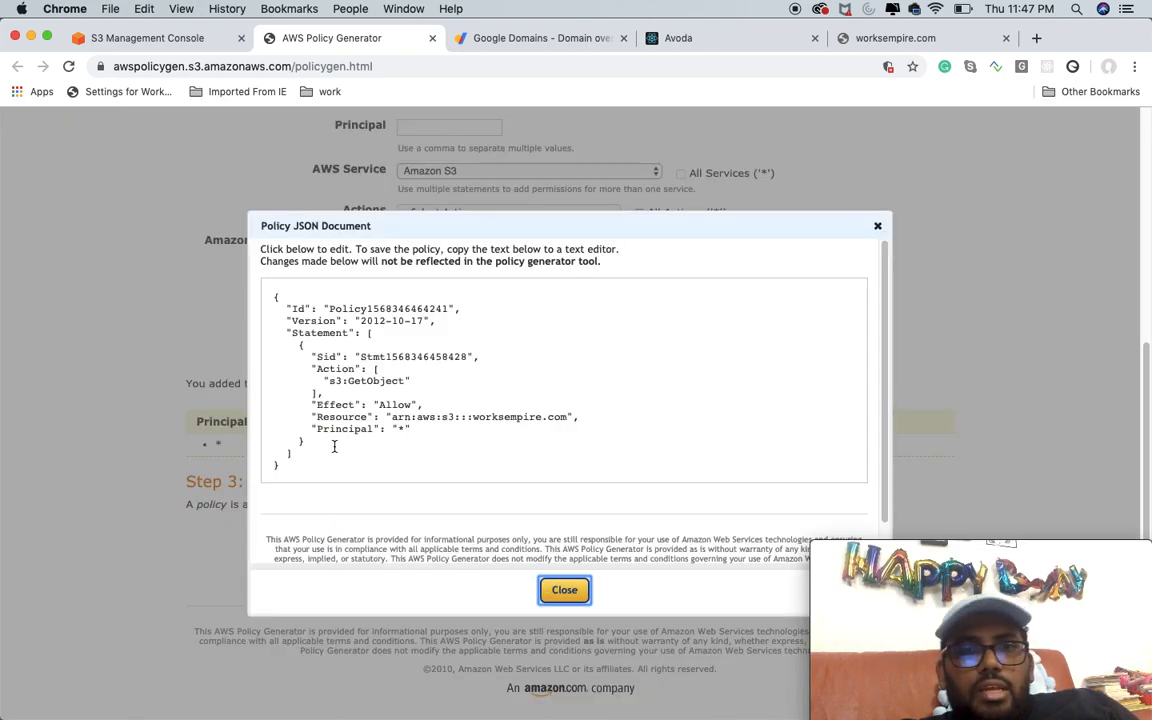
Step: Append /* to the resource ARN in the generated policy JSON so it reads arn:aws:s3:::worksempire.com/*
click(570, 417)
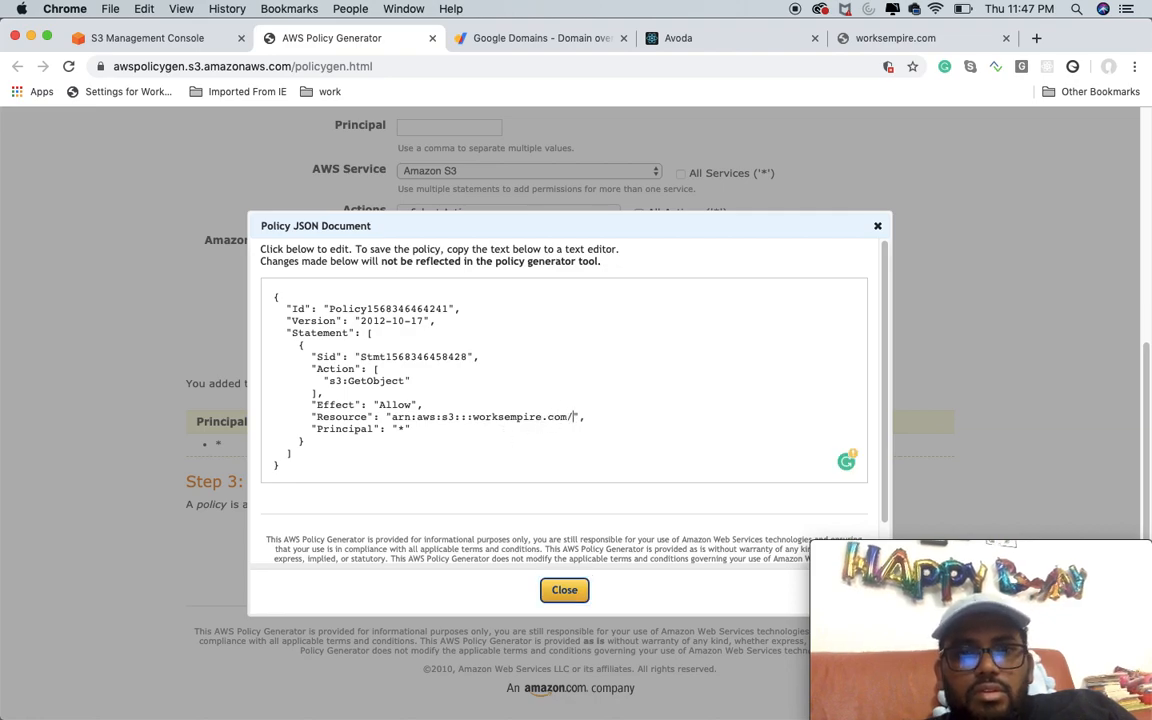
text(*)
drag(473, 417, 570, 419)
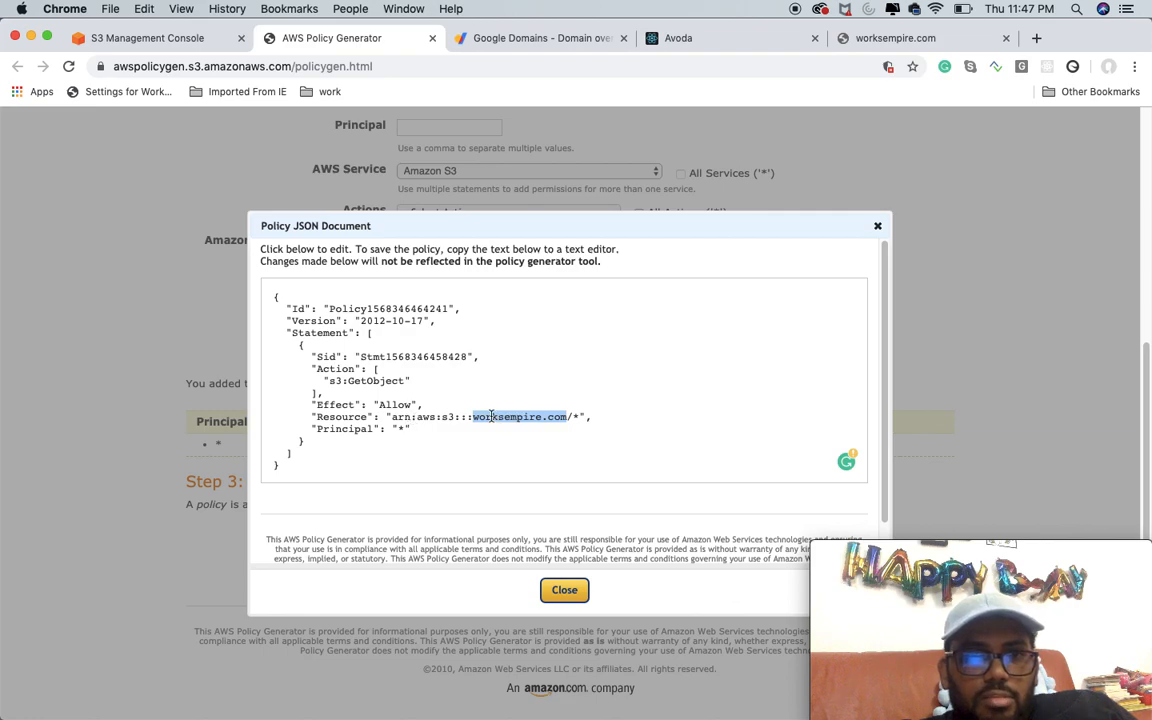
click(581, 417)
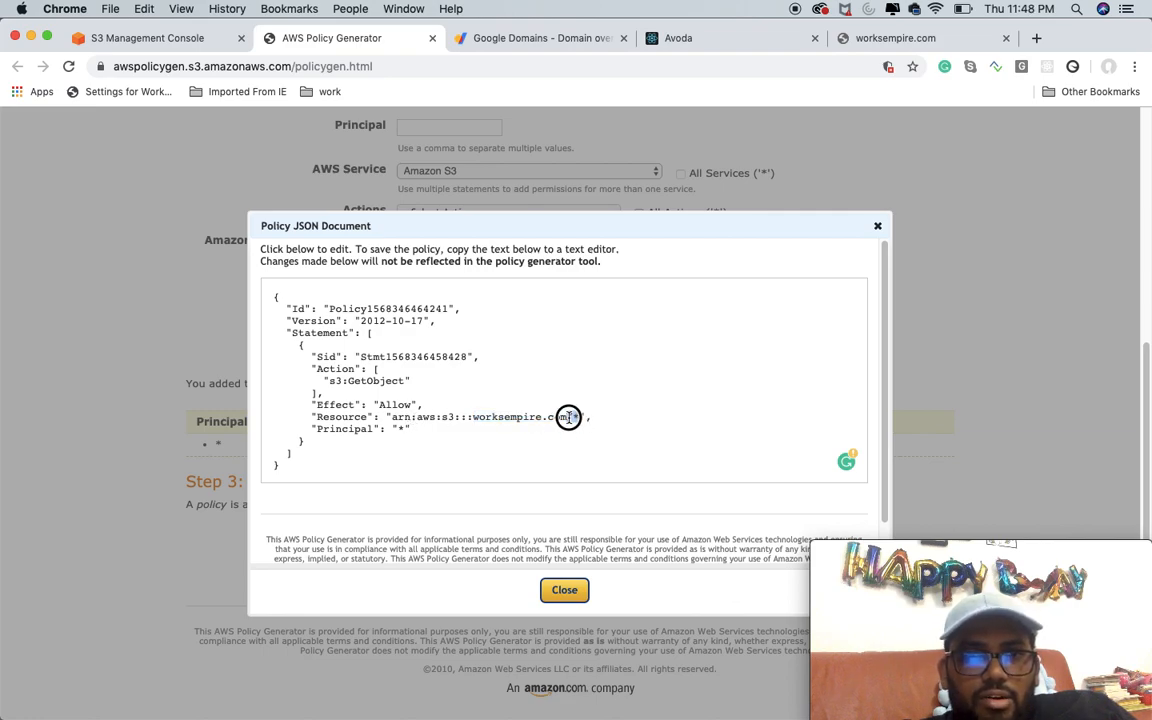
drag(568, 417, 570, 418)
double_click(343, 417)
Step: Copy the complete policy JSON into the worksempire.com bucket policy editor and save the policy
drag(295, 468, 268, 298)
right_click(343, 326)
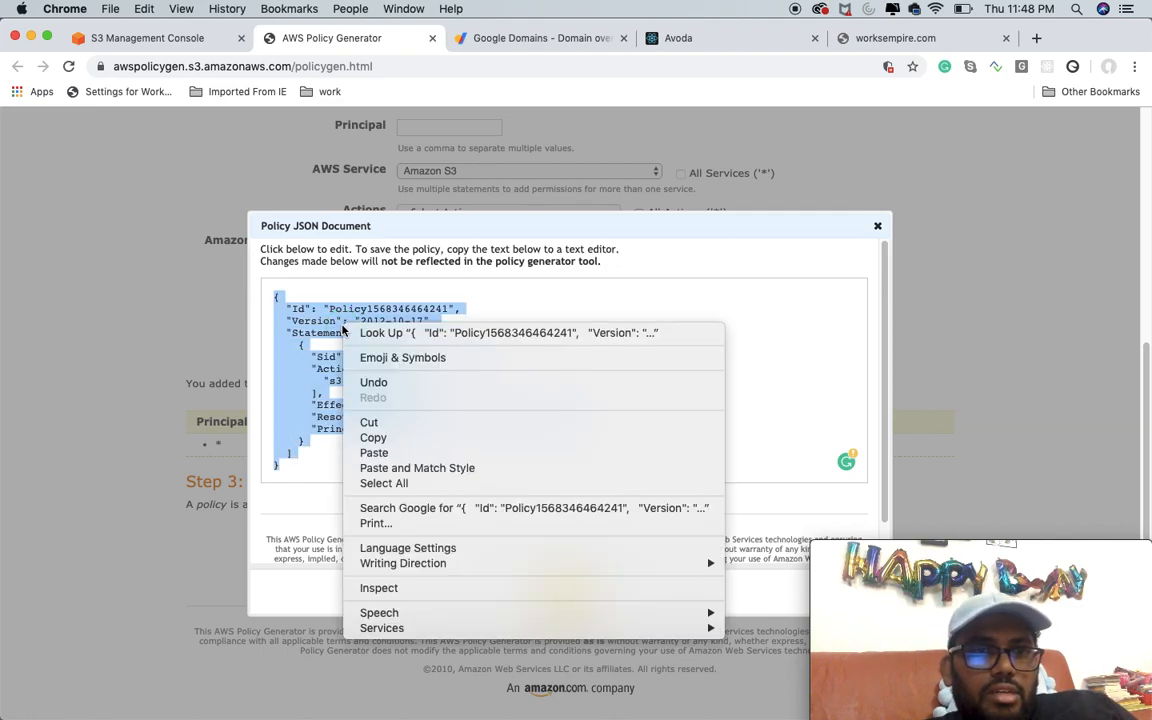
click(381, 438)
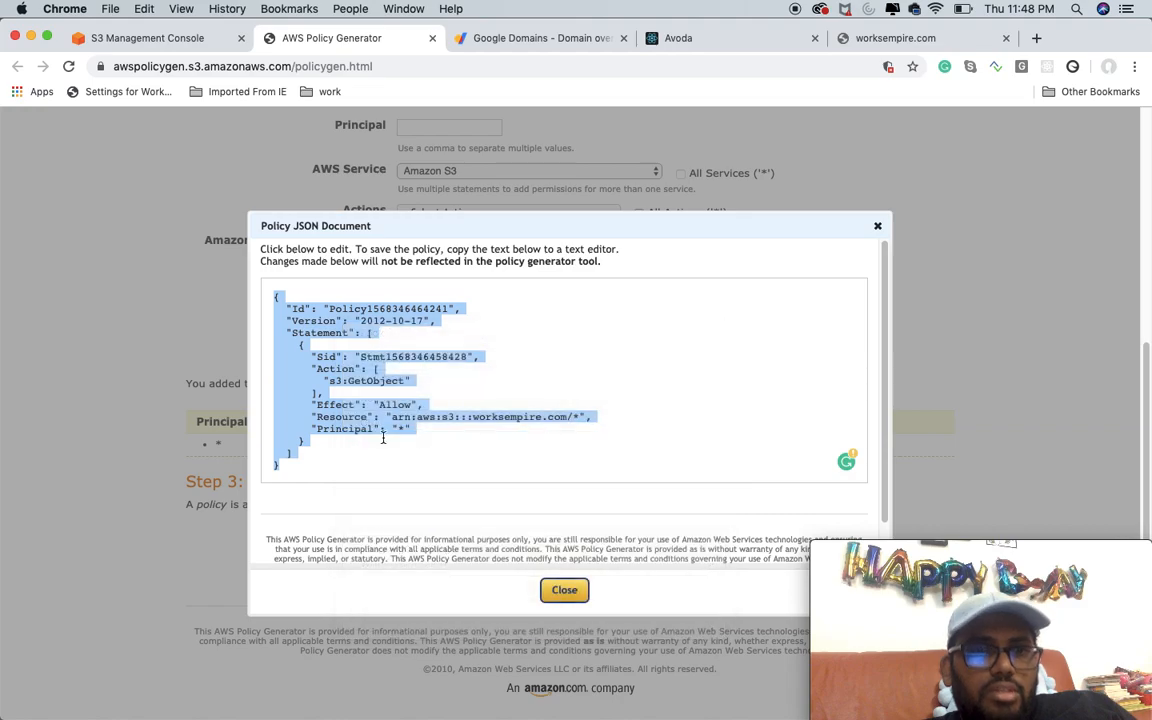
click(124, 37)
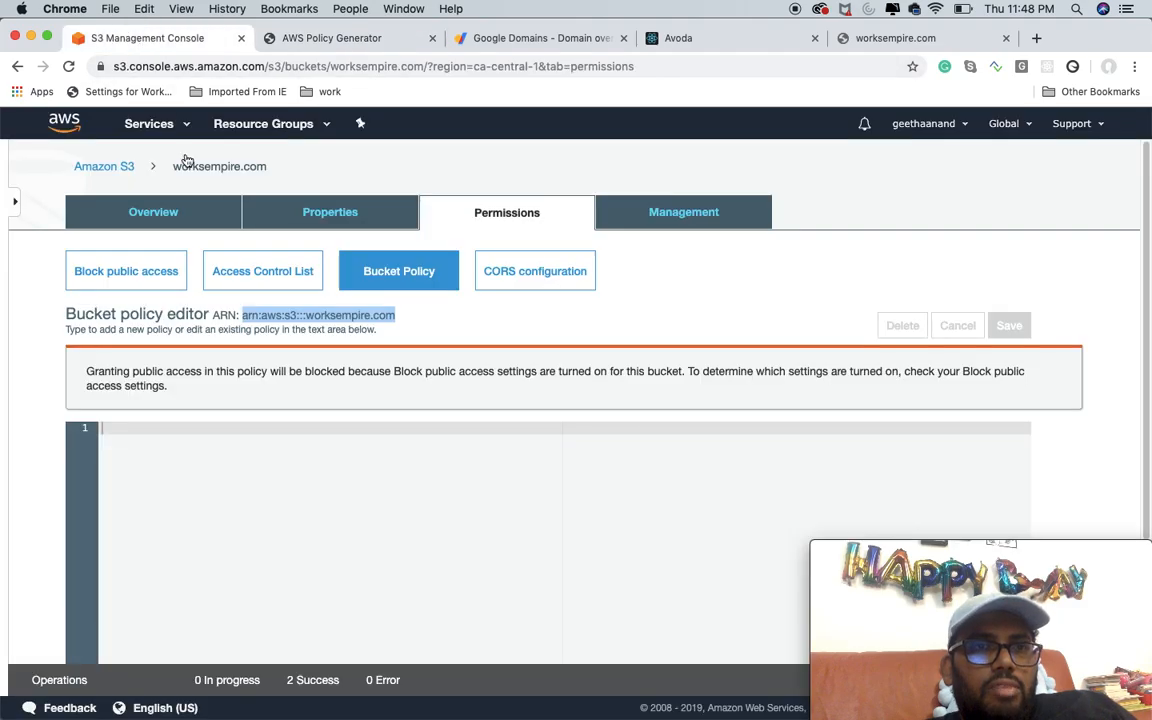
right_click(235, 446)
click(266, 543)
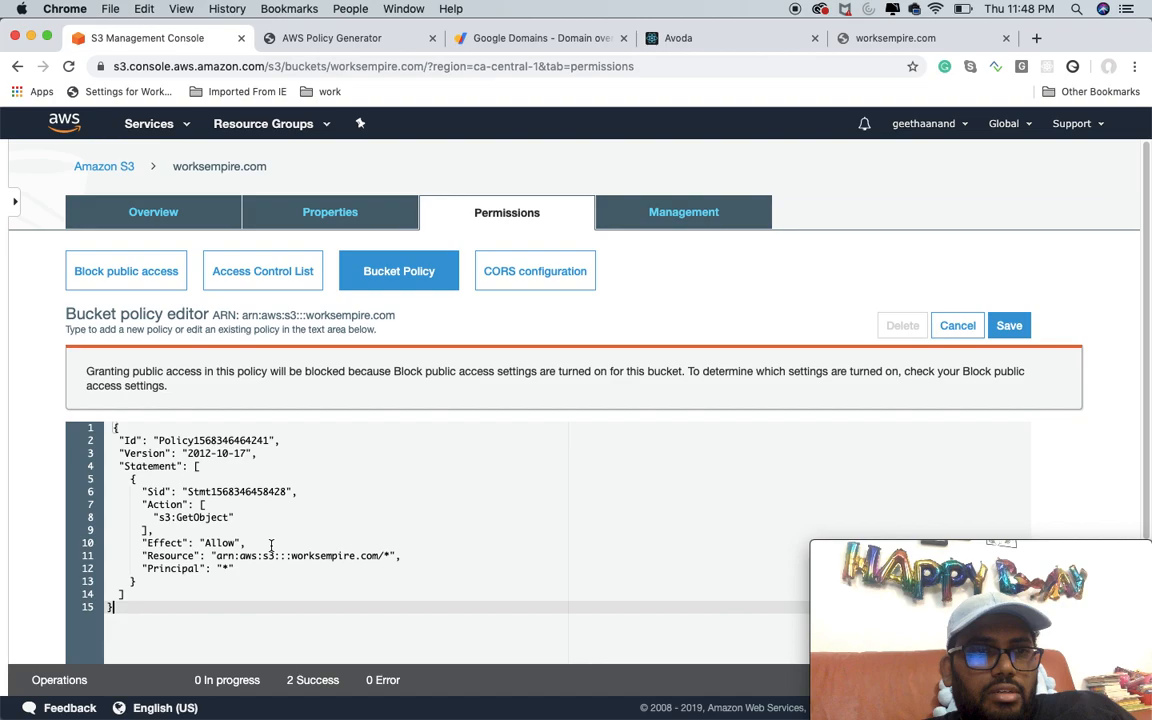
scroll(420, 521, down, 3)
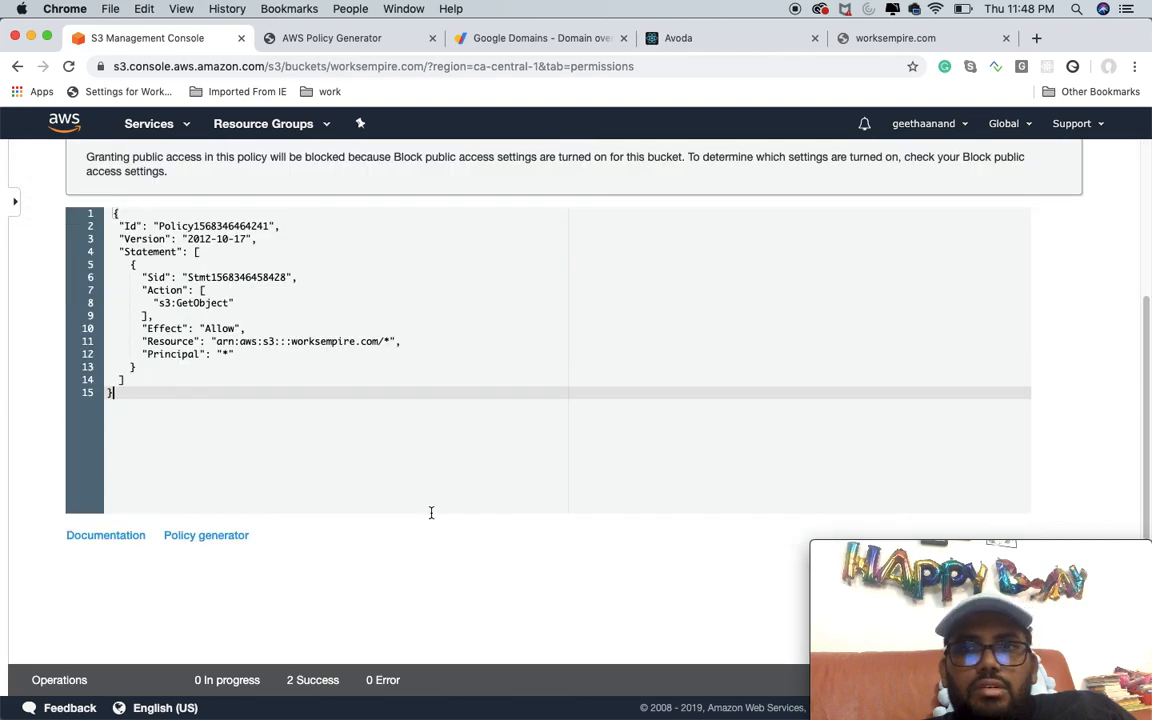
scroll(974, 335, up, 3)
click(1005, 297)
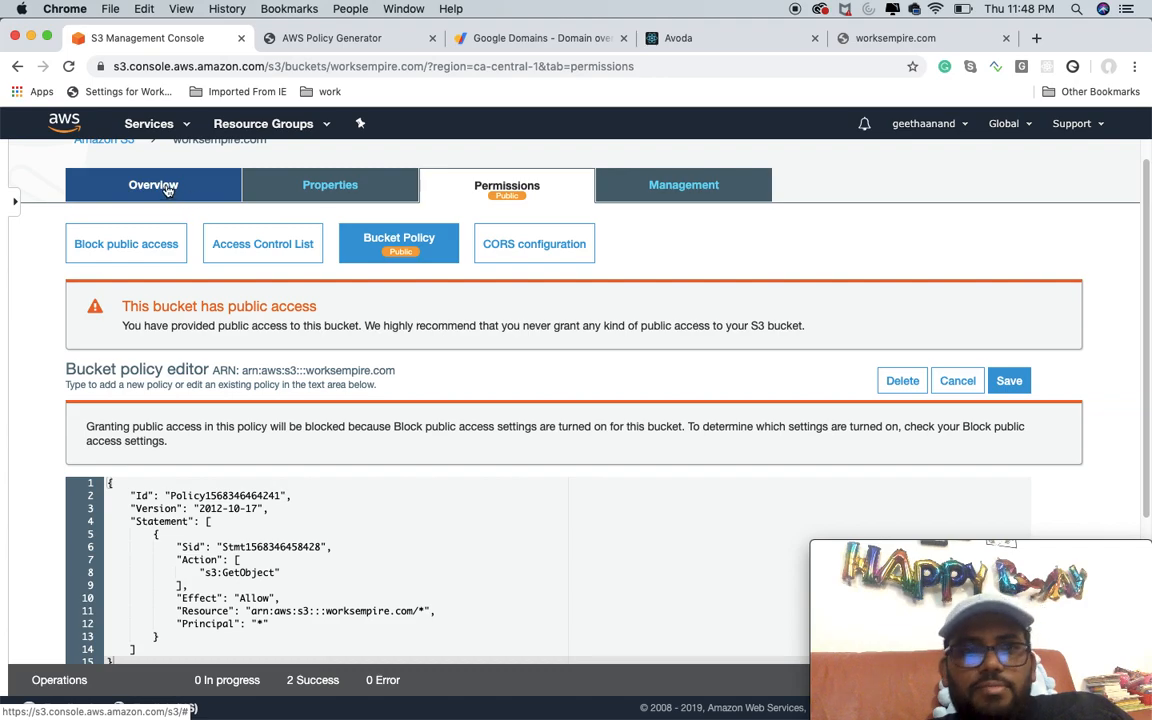
Step: Open the static website hosting settings of the worksempire.com bucket and choose to use this bucket to host a website
click(324, 190)
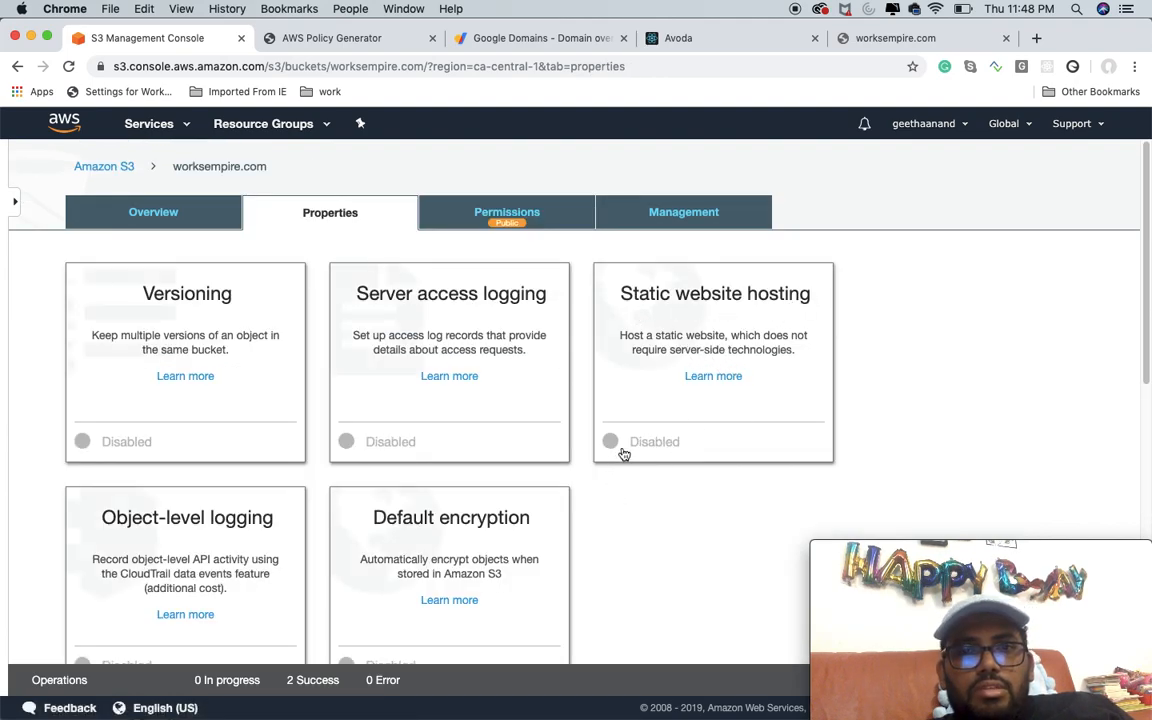
click(650, 302)
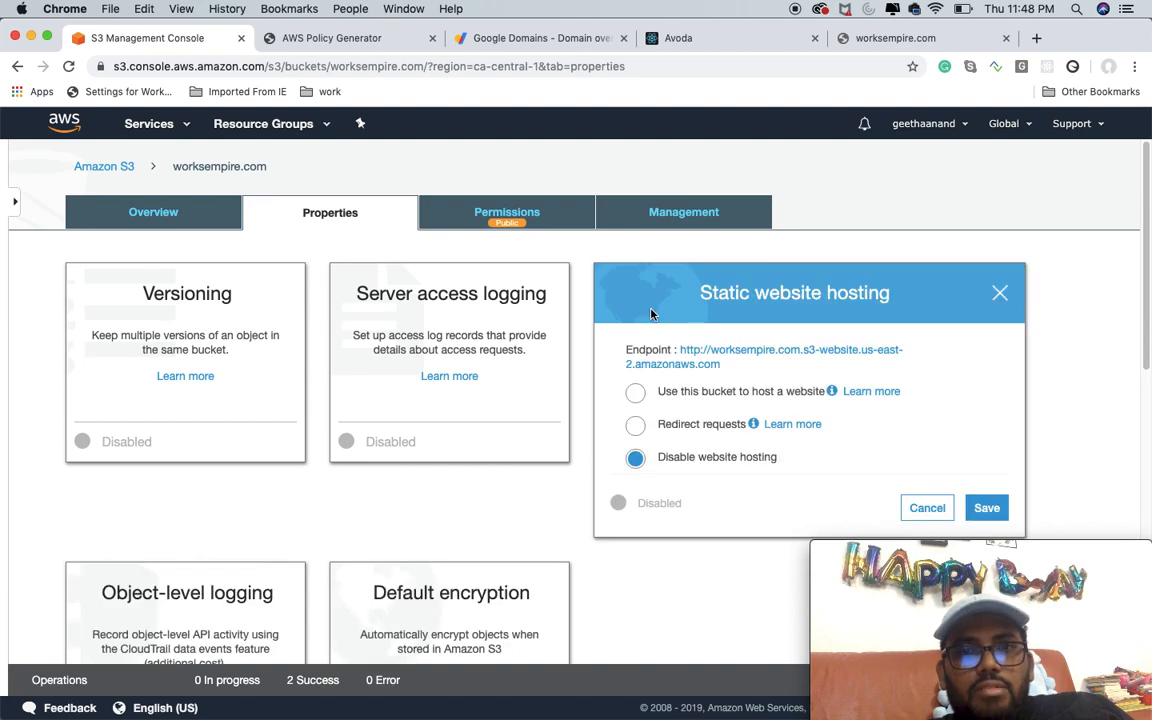
scroll(860, 415, down, 1)
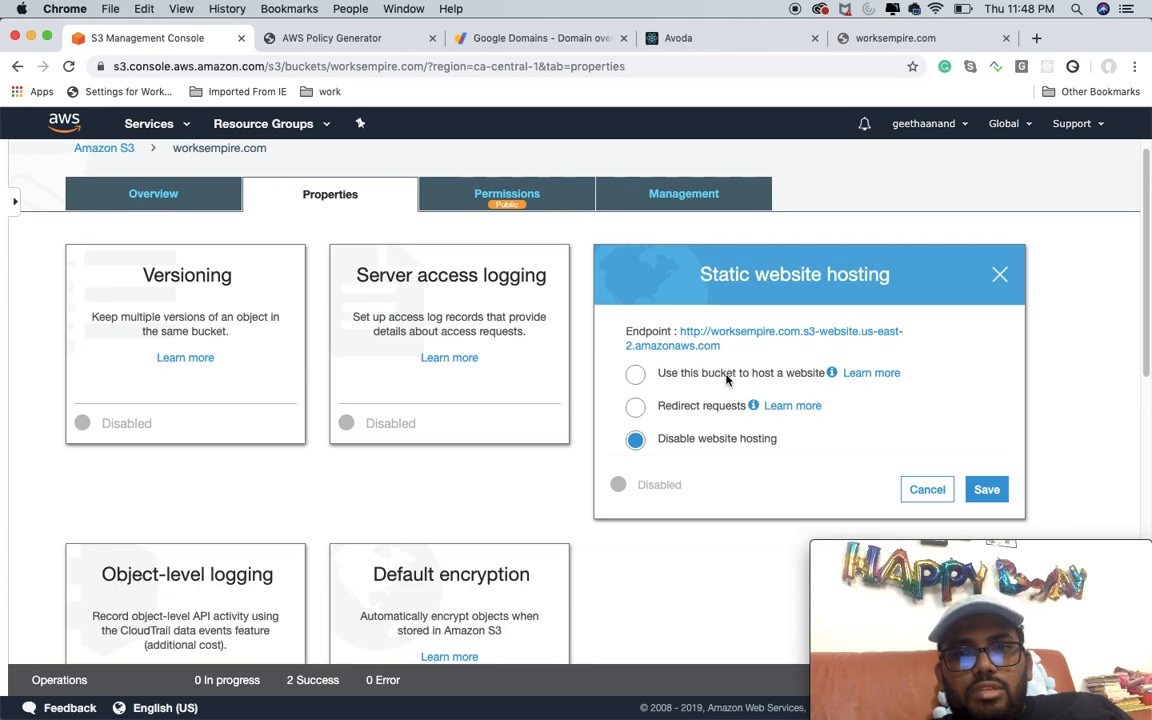
click(637, 375)
Step: Enter index.html as both the index document and the error document for static website hosting
click(689, 440)
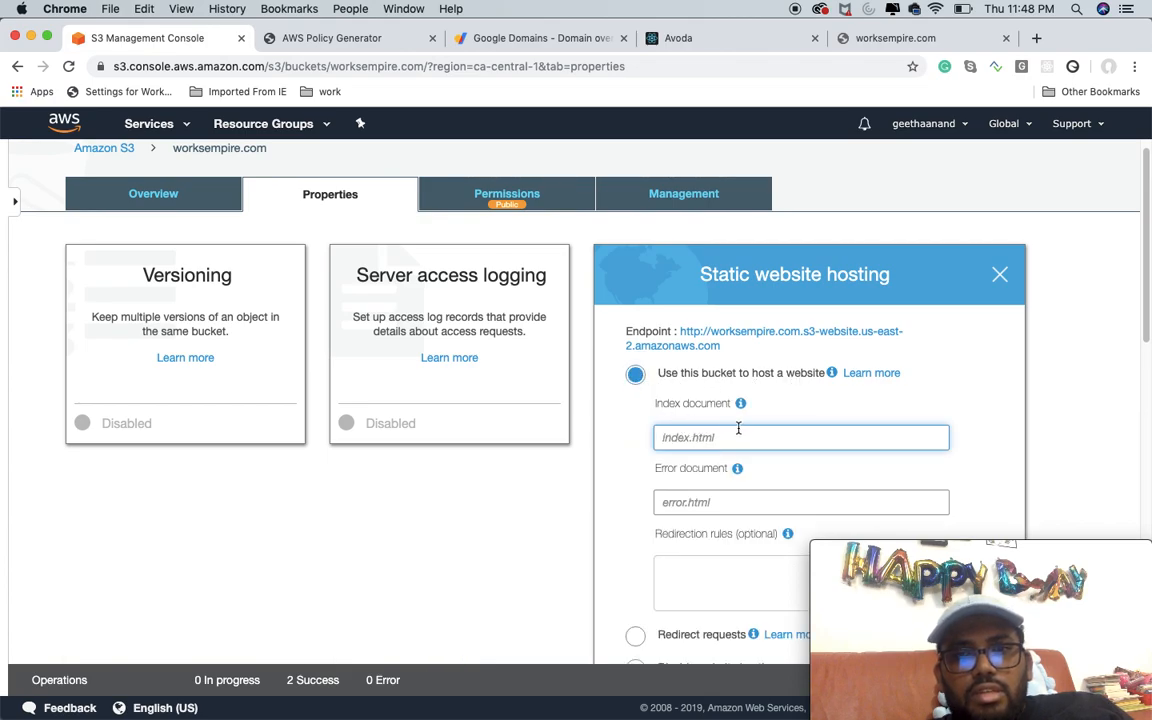
text(i)
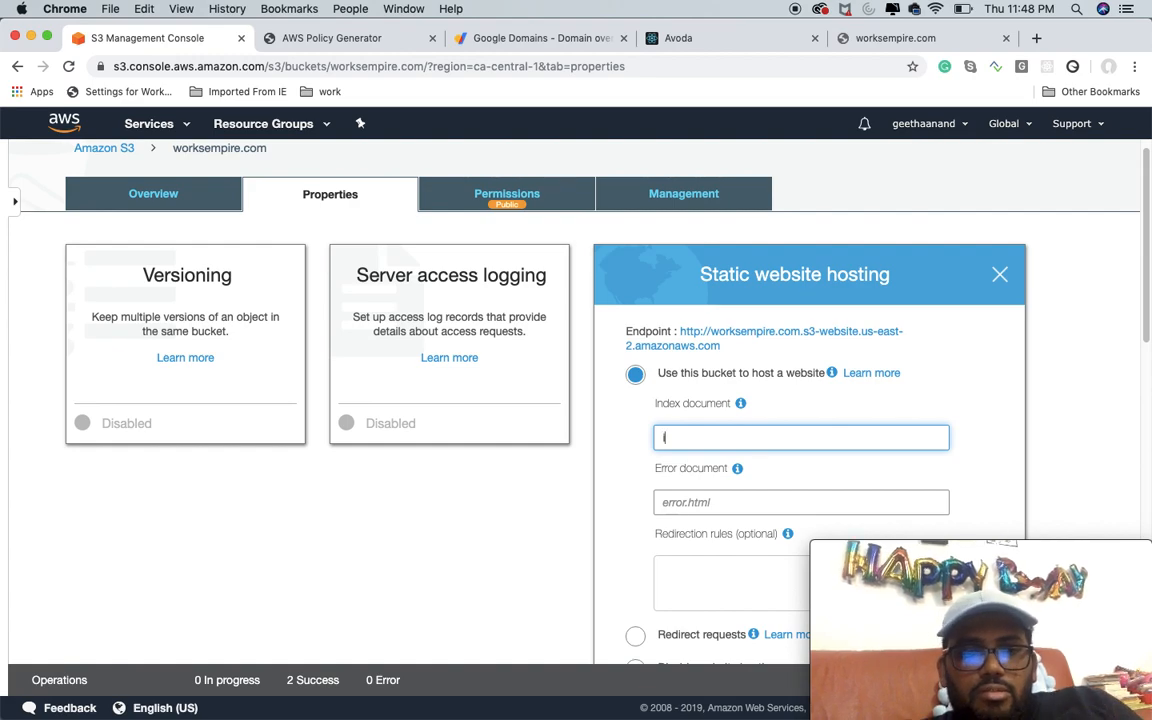
text(ndex.html)
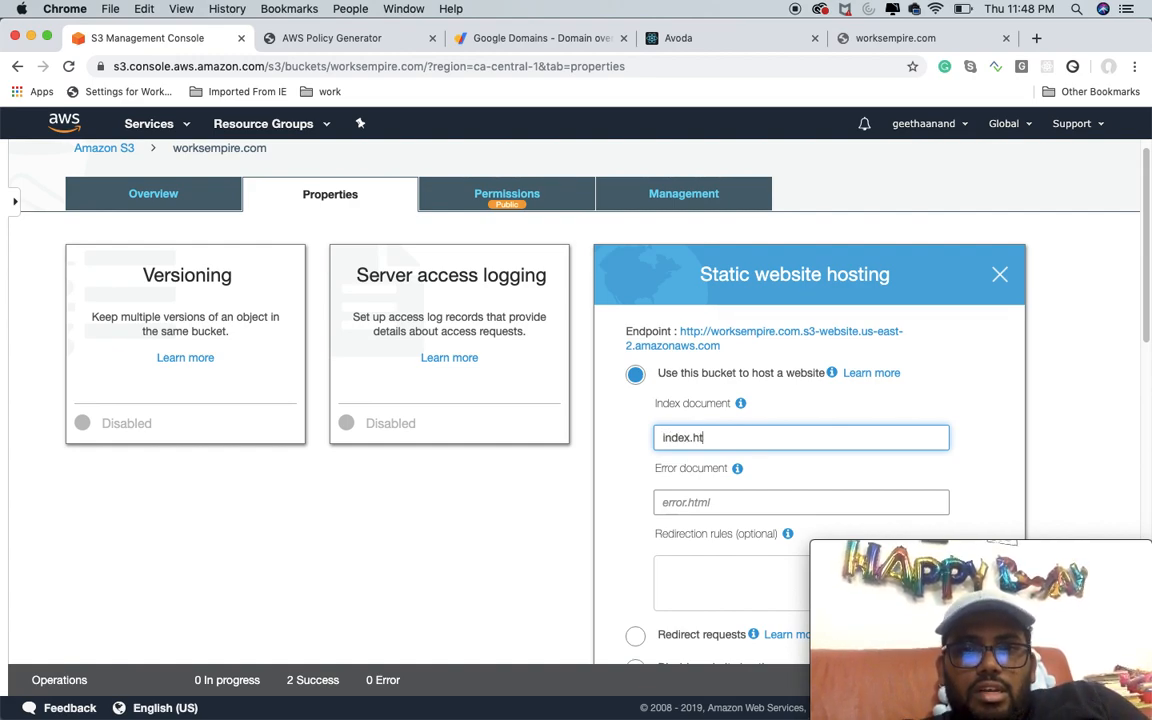
click(716, 503)
text(index.html)
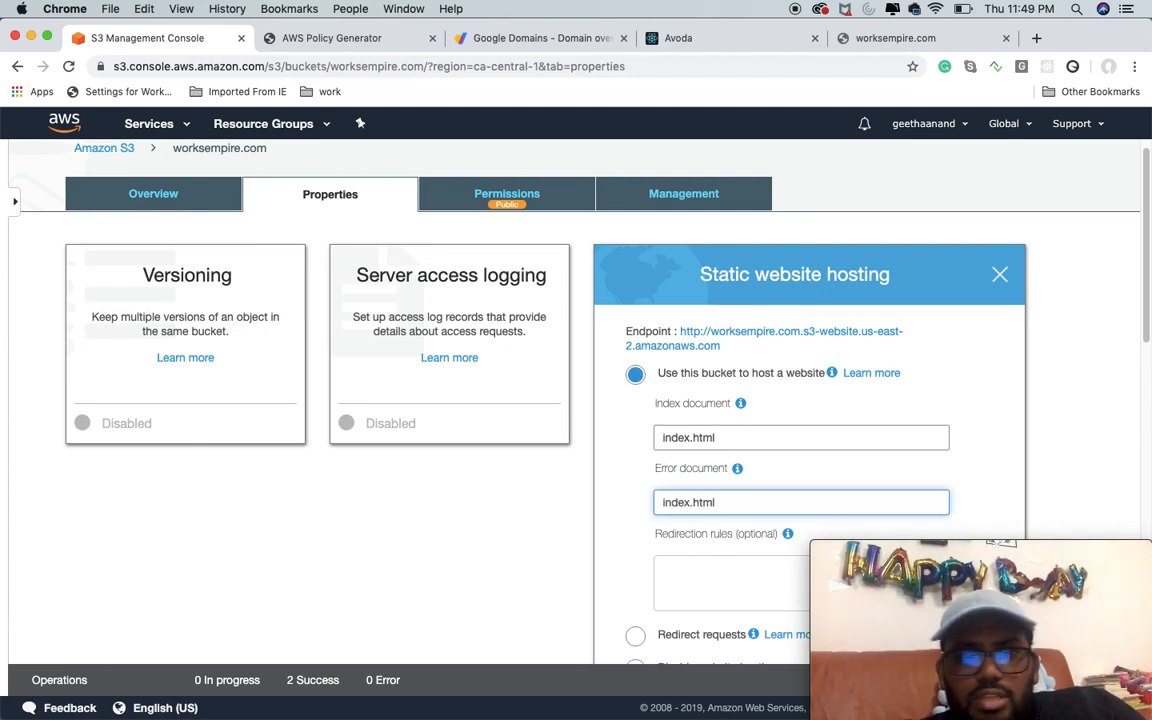
Step: Save the static website hosting settings of the worksempire.com bucket
scroll(969, 471, down, 5)
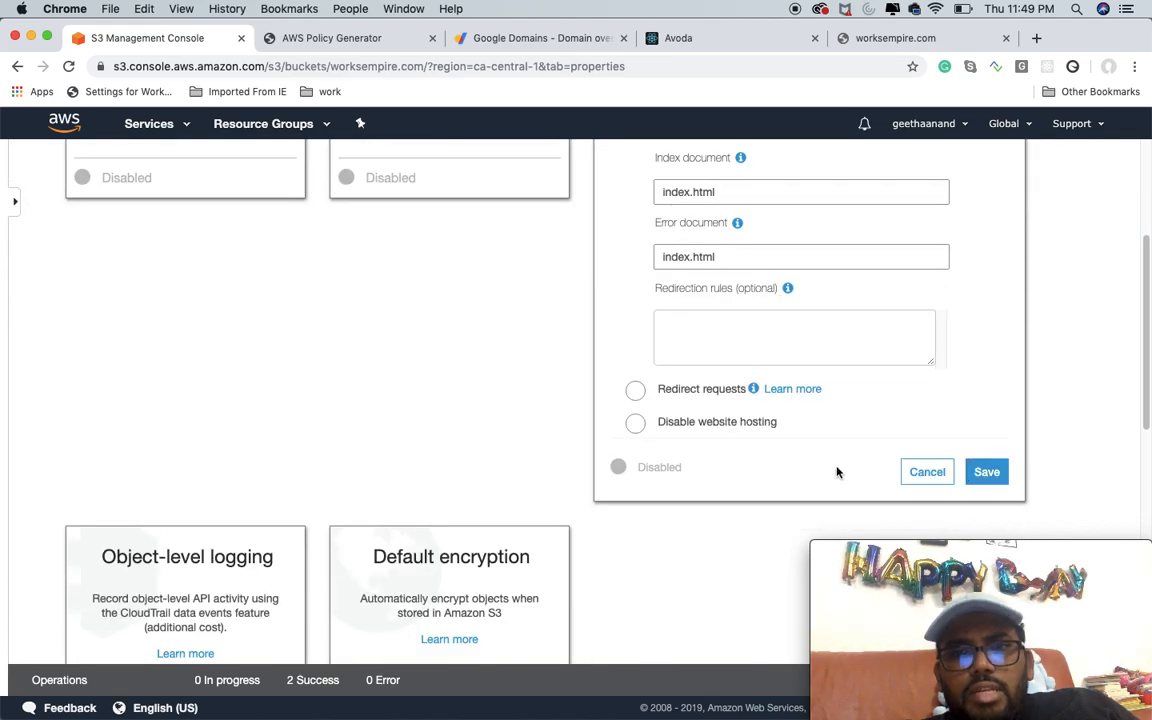
click(986, 472)
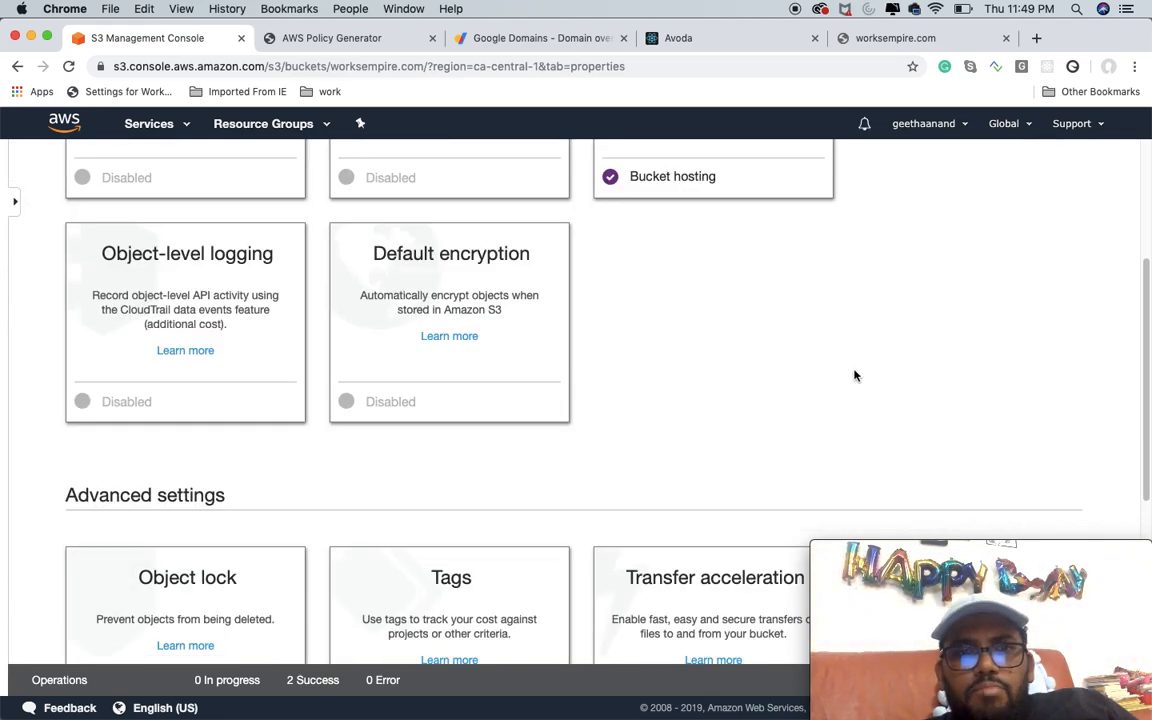
scroll(854, 375, up, 5)
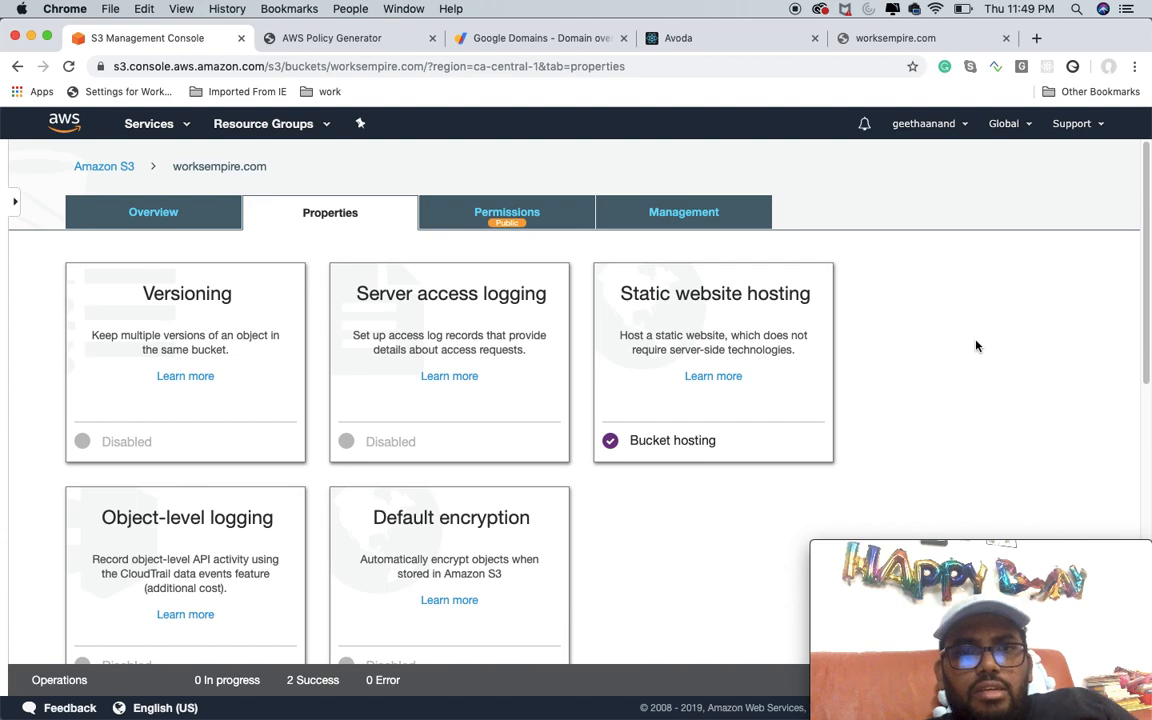
click(237, 168)
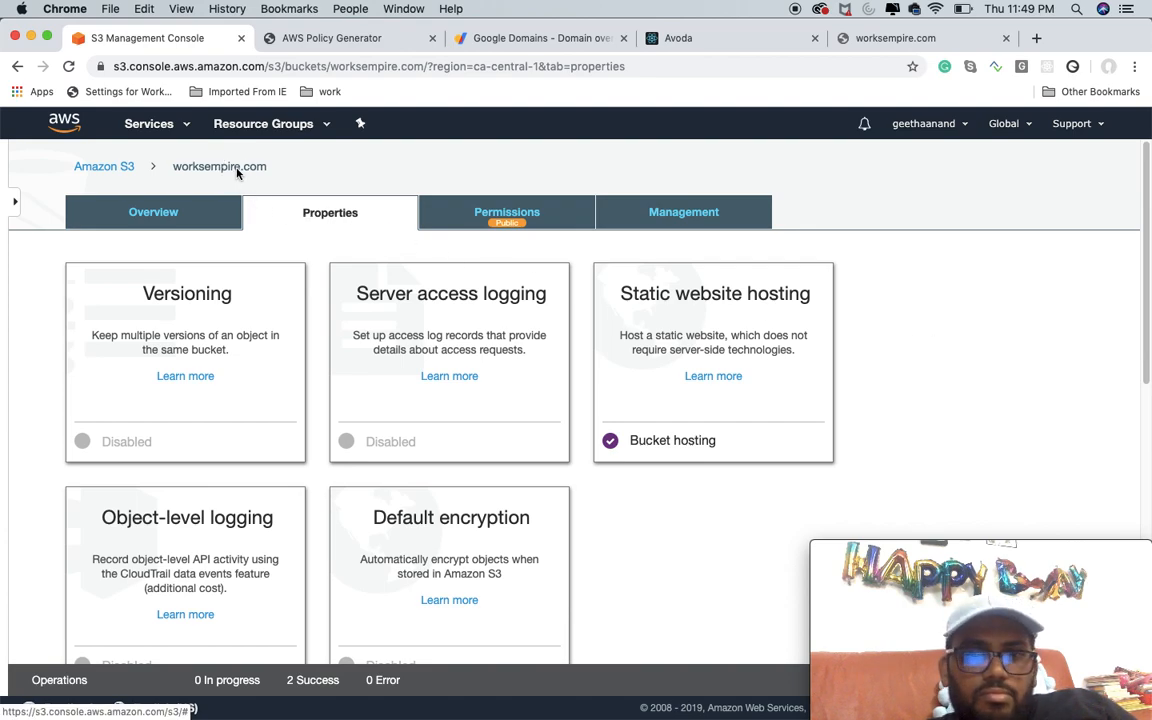
click(258, 167)
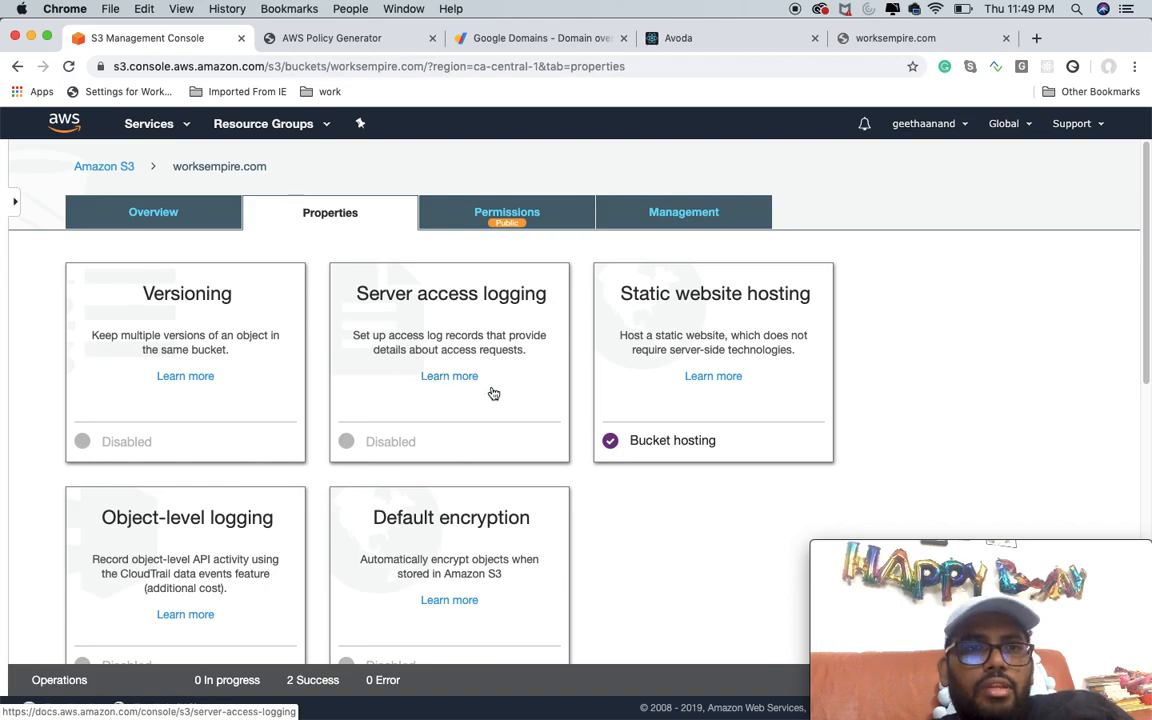
scroll(491, 393, down, 3)
scroll(500, 380, up, 3)
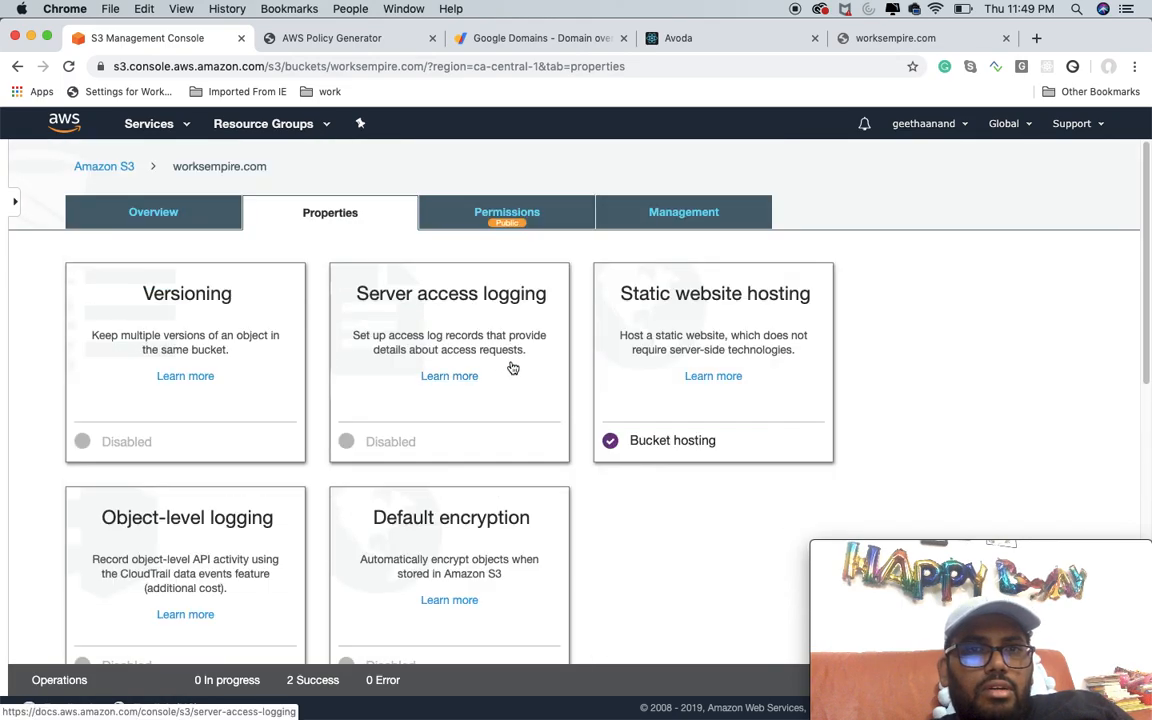
Step: Open the object overview of the worksempire.com bucket
click(663, 218)
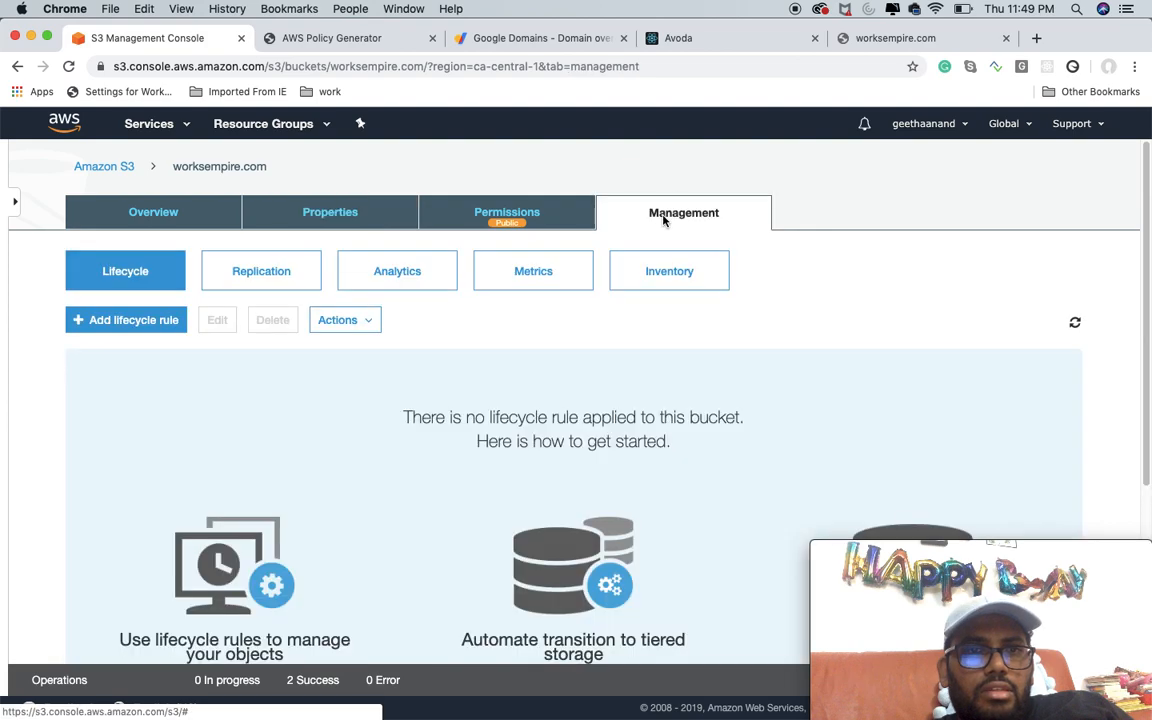
click(140, 214)
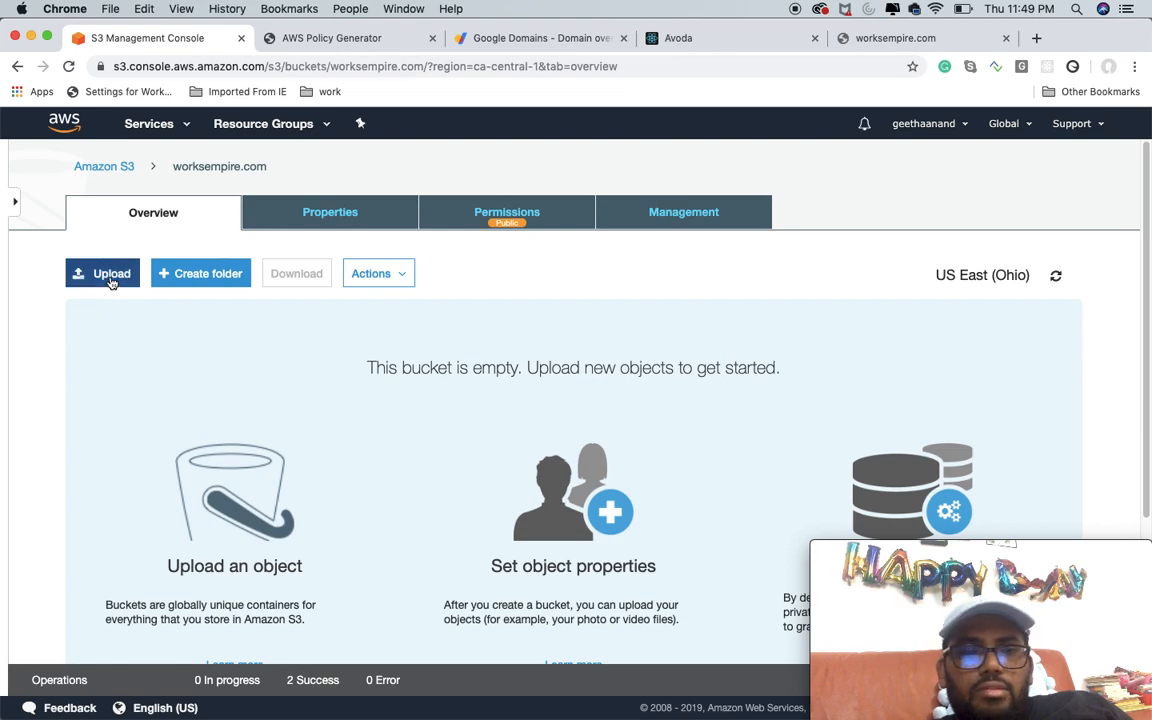
scroll(522, 405, down, 5)
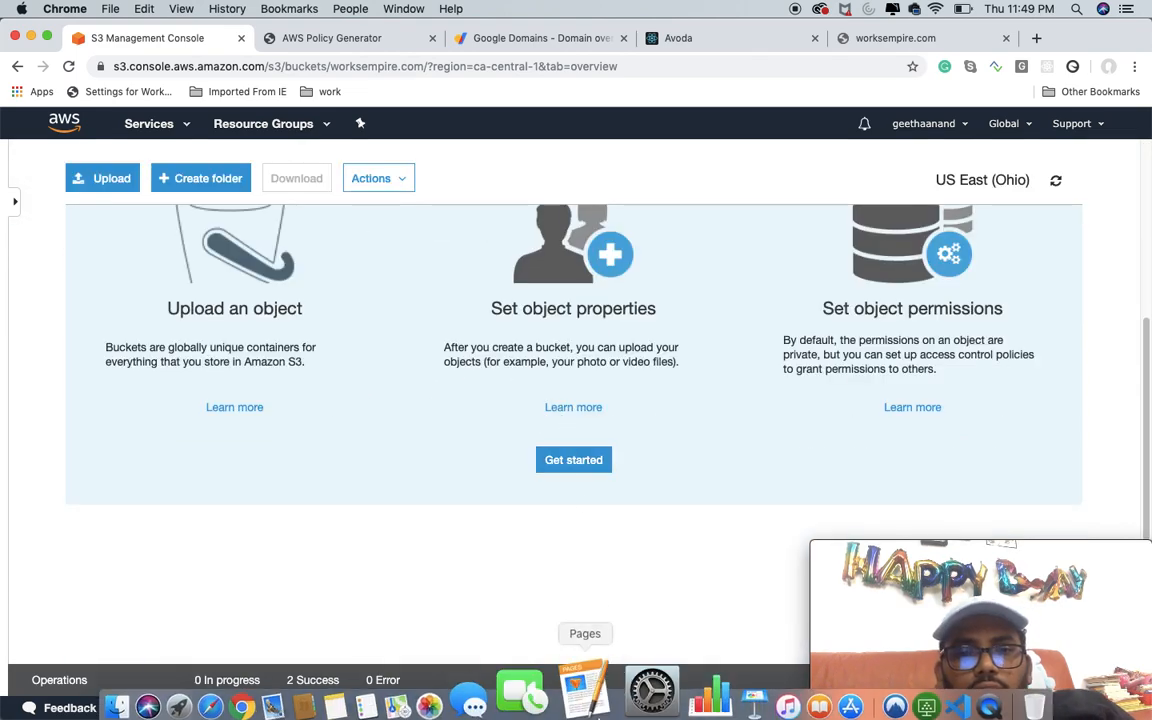
Step: Switch to Visual Studio Code and use ls -ltr in the terminal to list the avoda project folder and its build folder
click(890, 700)
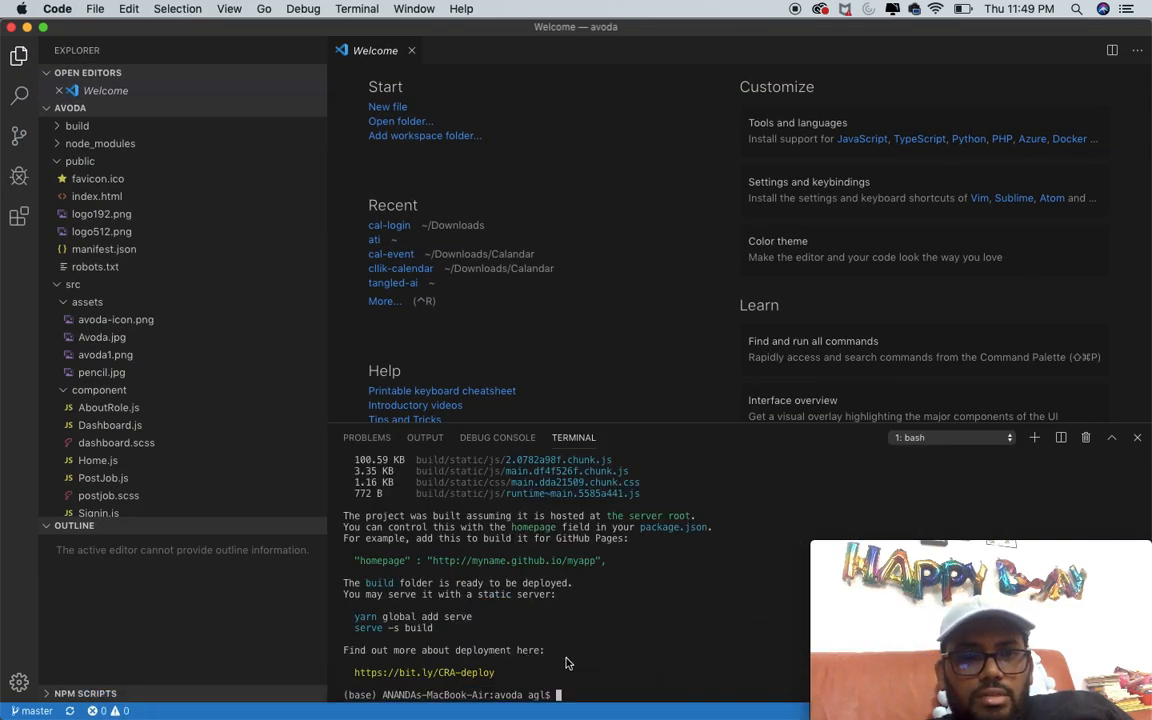
text(ls -ltr)
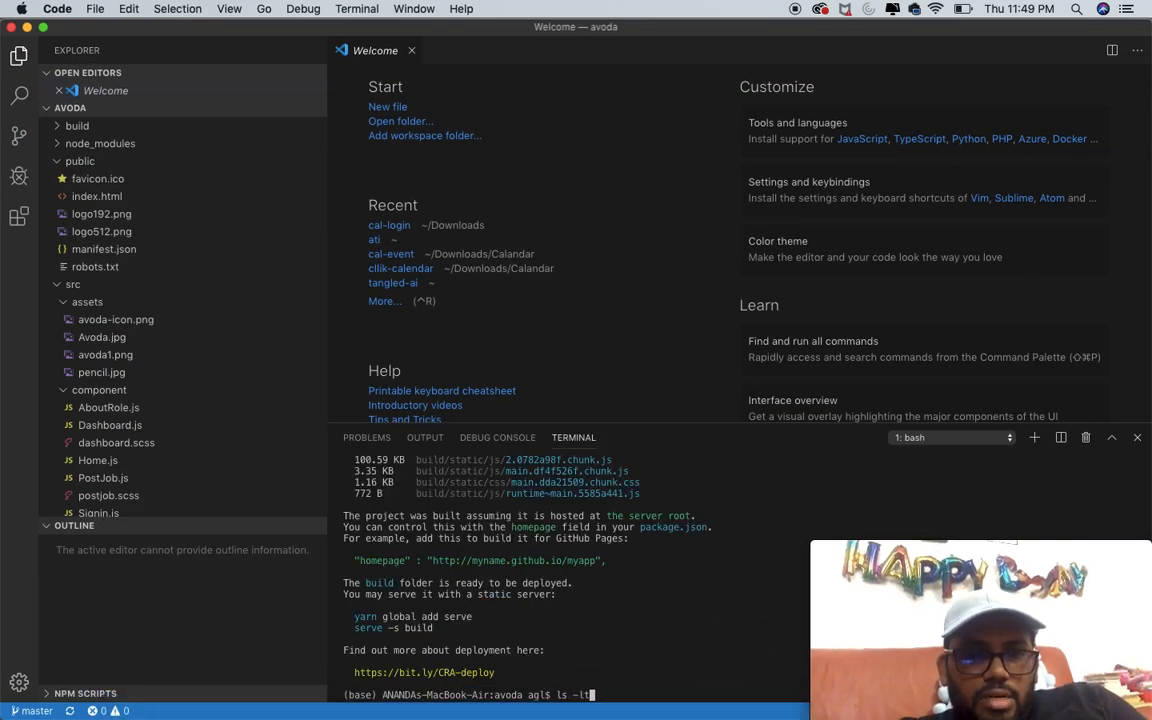
key(Return)
text(cd b)
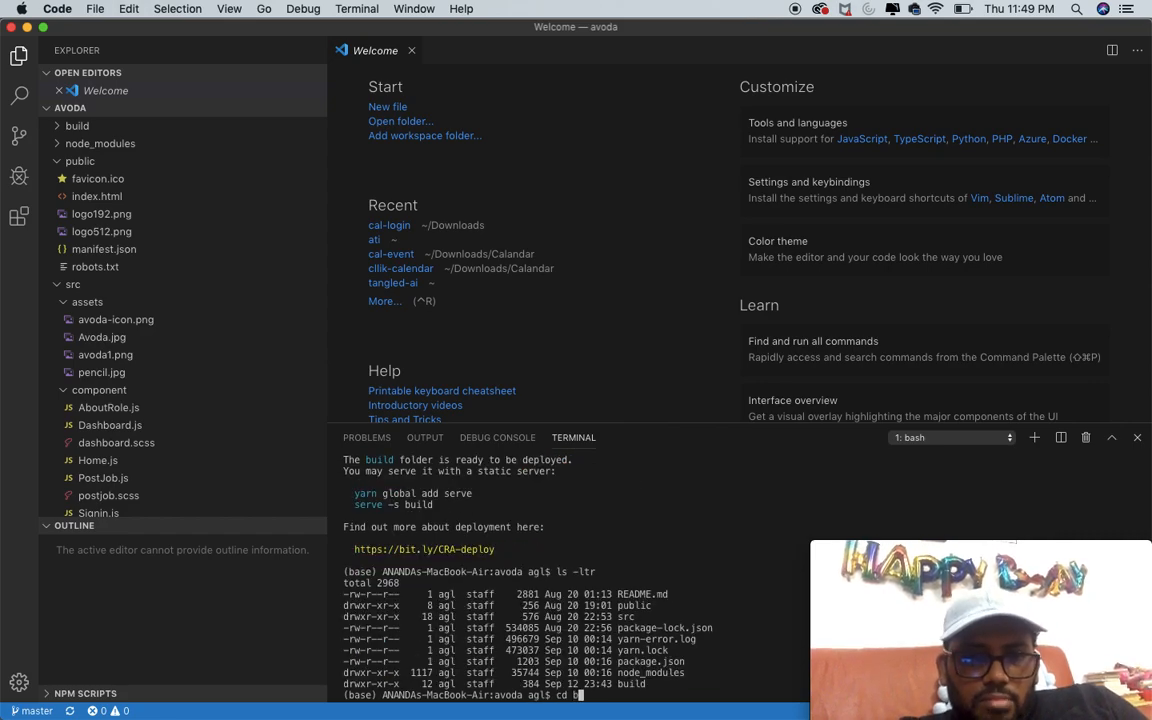
text(uild)
key(Return)
text(ls -ltr)
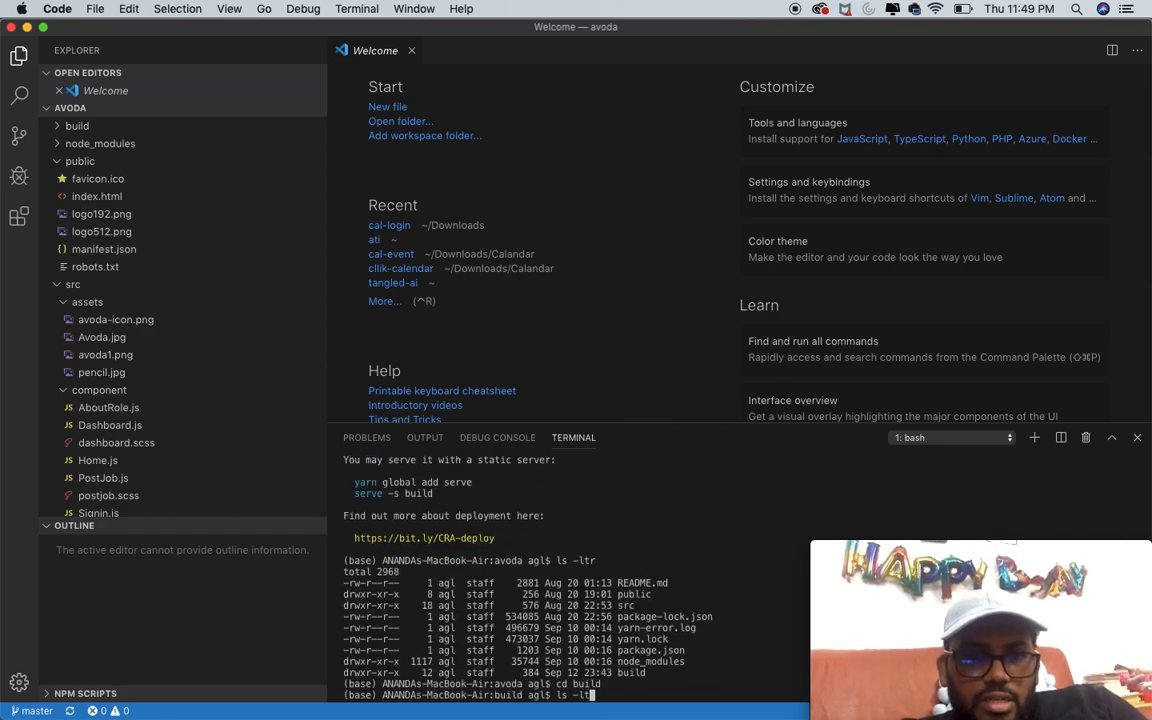
key(Return)
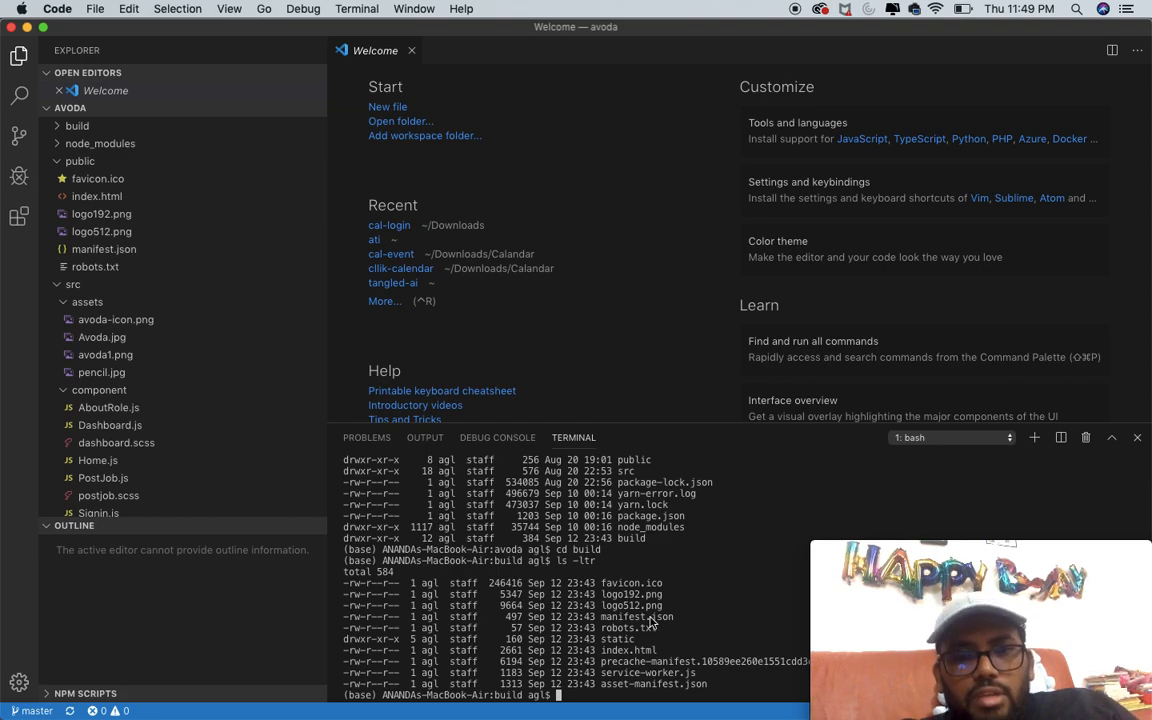
double_click(628, 650)
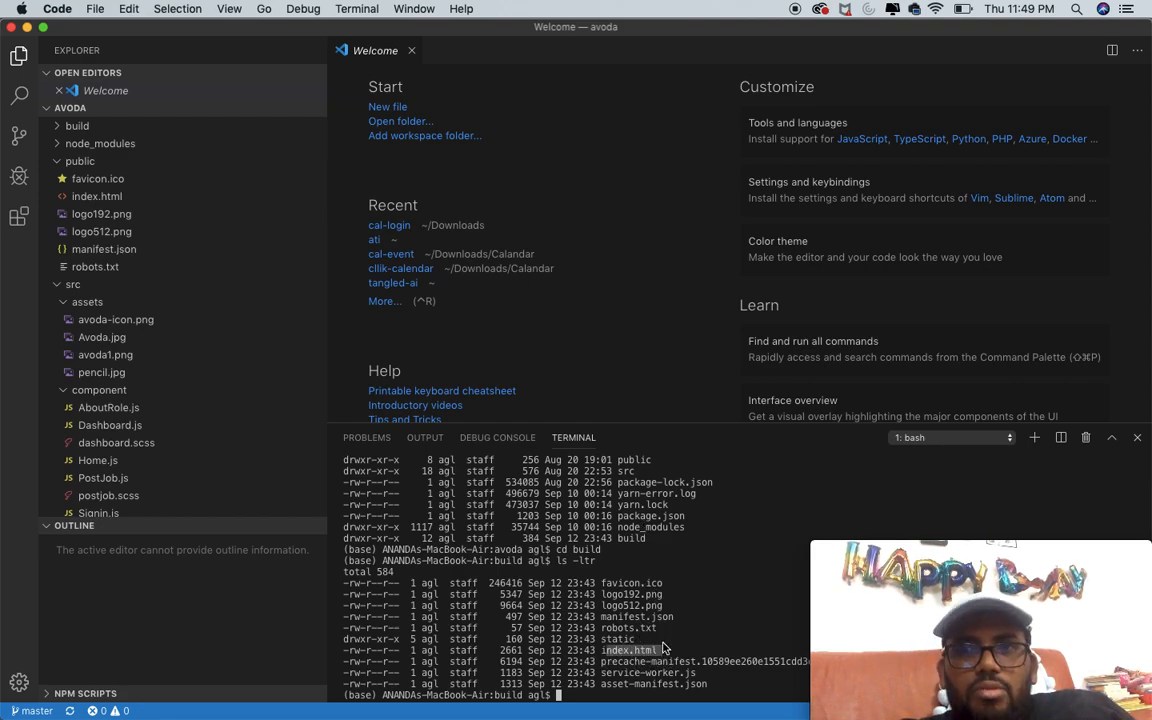
click(27, 29)
Step: Start an upload to the worksempire.com bucket and switch to Finder to open the build folder inside the home folder's avoda project
scroll(386, 378, up, 3)
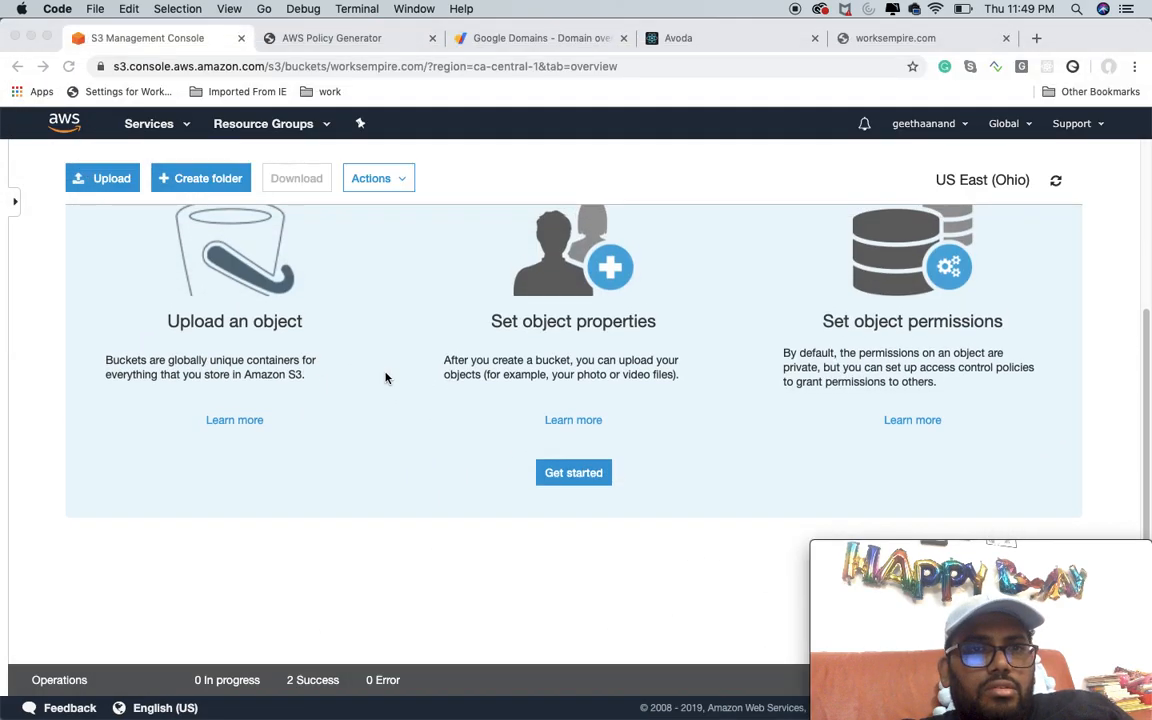
click(105, 180)
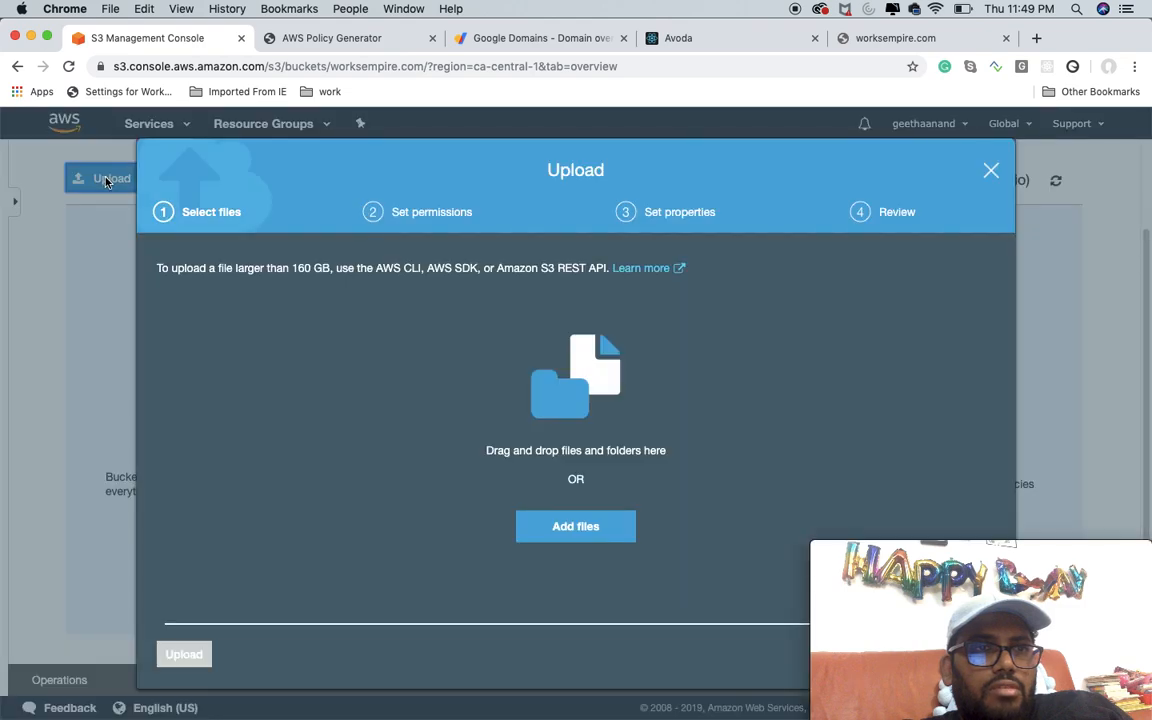
mouse_move(262, 710)
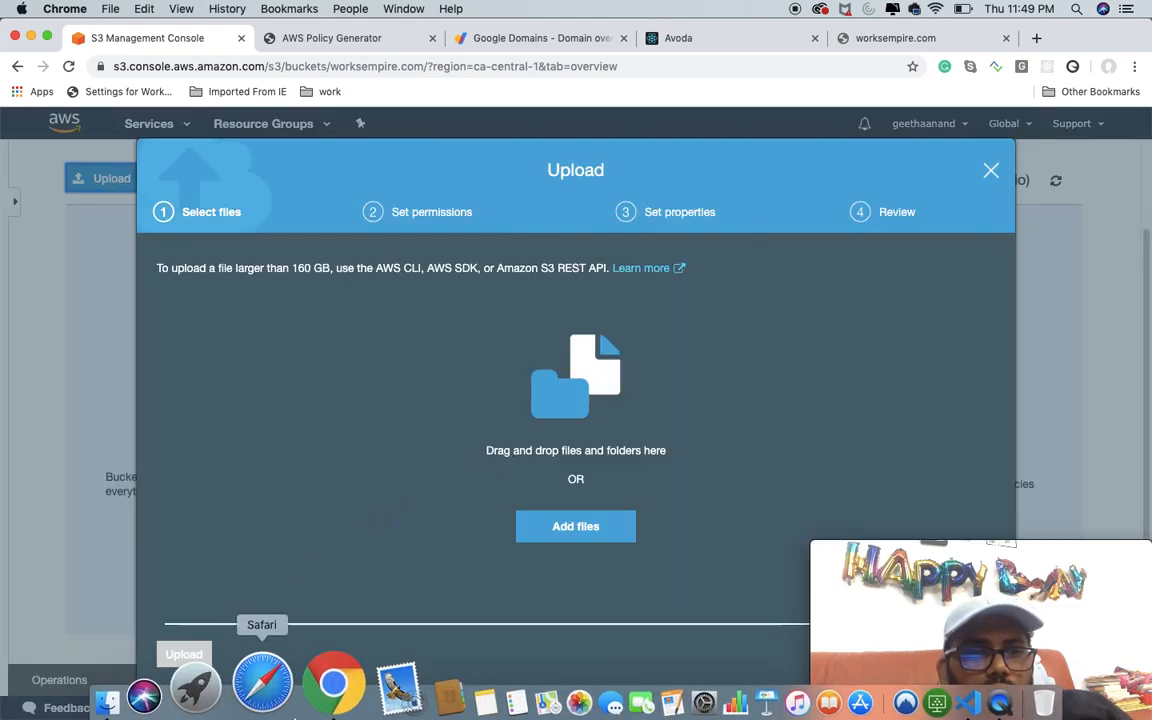
click(141, 680)
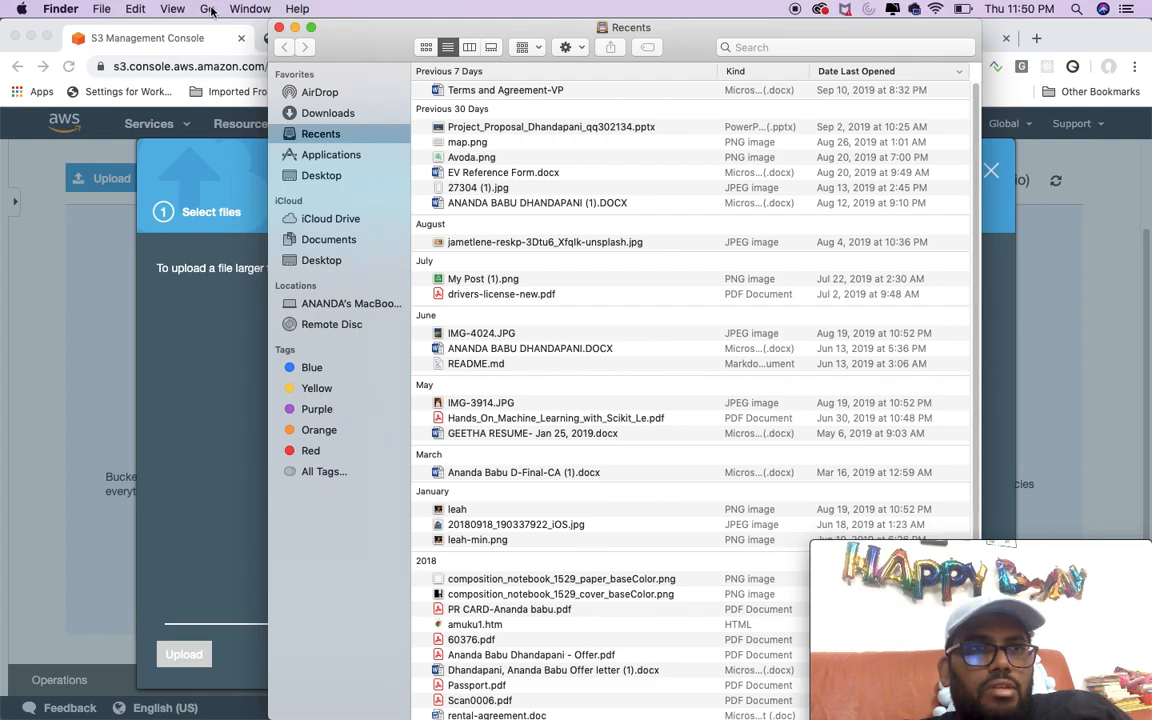
click(208, 9)
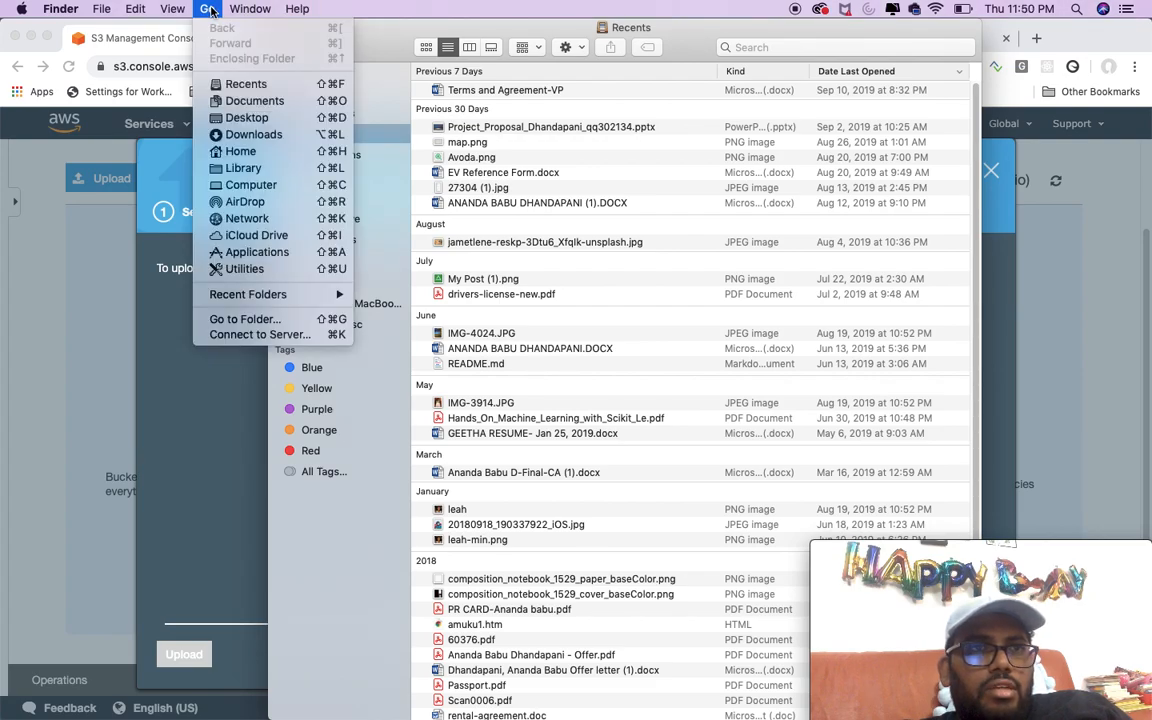
click(245, 152)
double_click(463, 121)
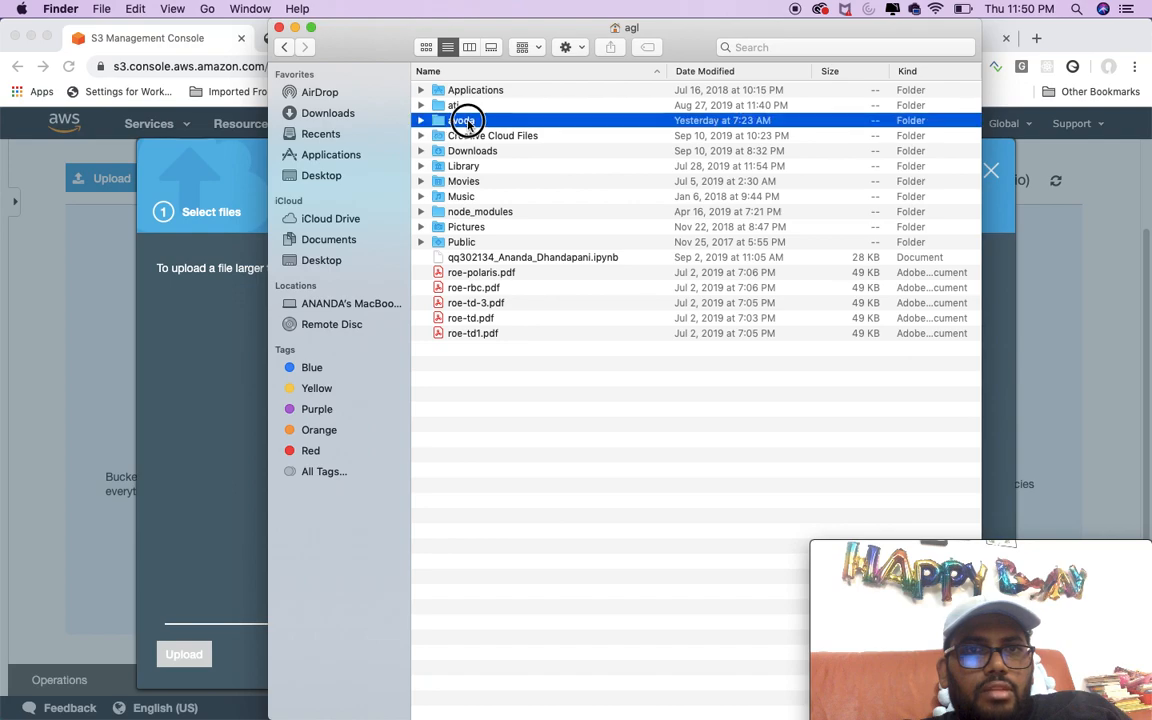
double_click(478, 92)
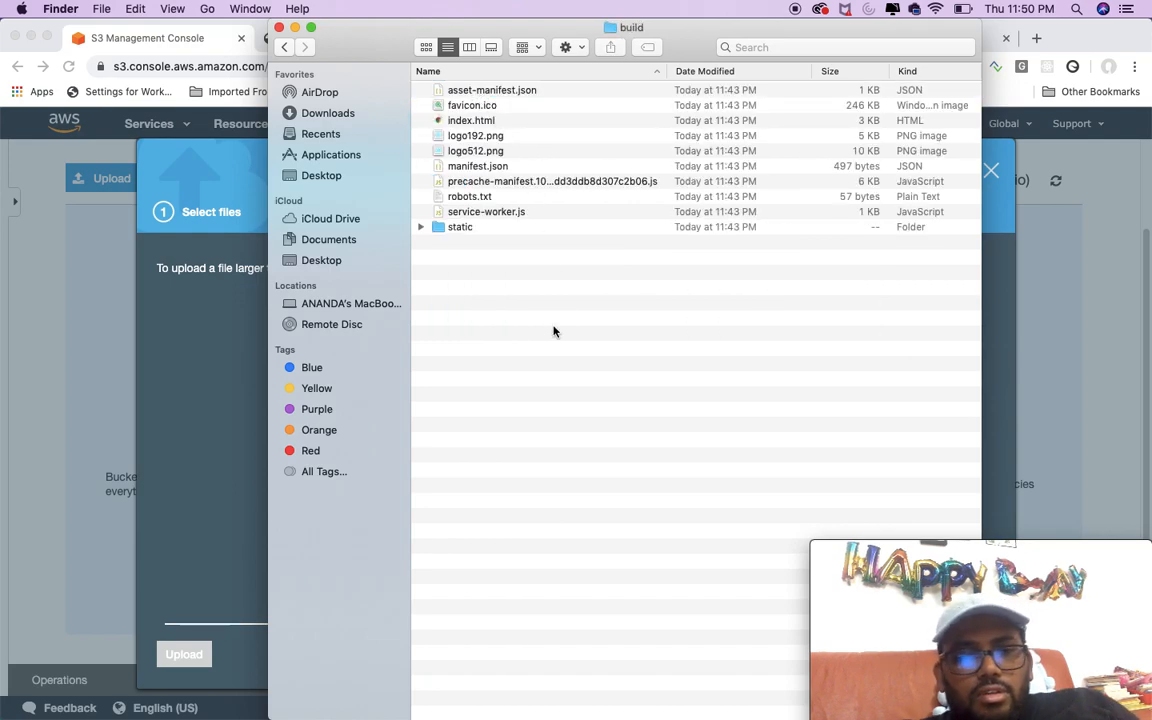
Step: Add all files of the build folder and its static folder to the upload and upload them to the worksempire.com bucket
key(super+a)
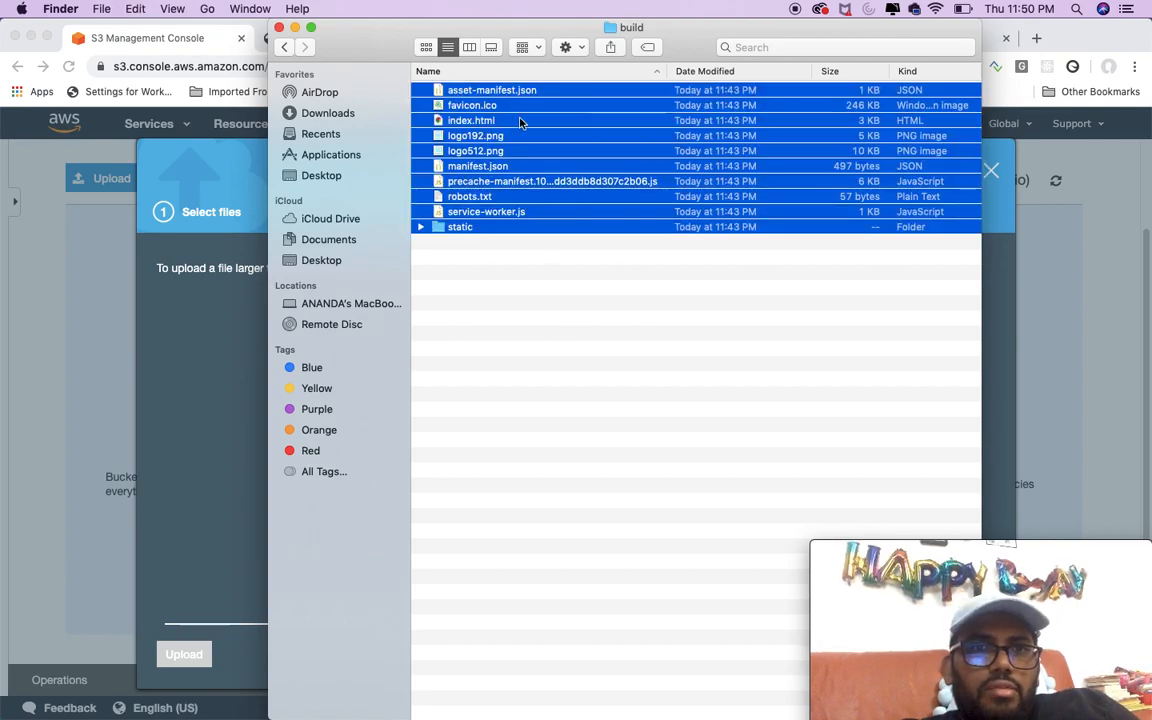
drag(522, 90, 240, 337)
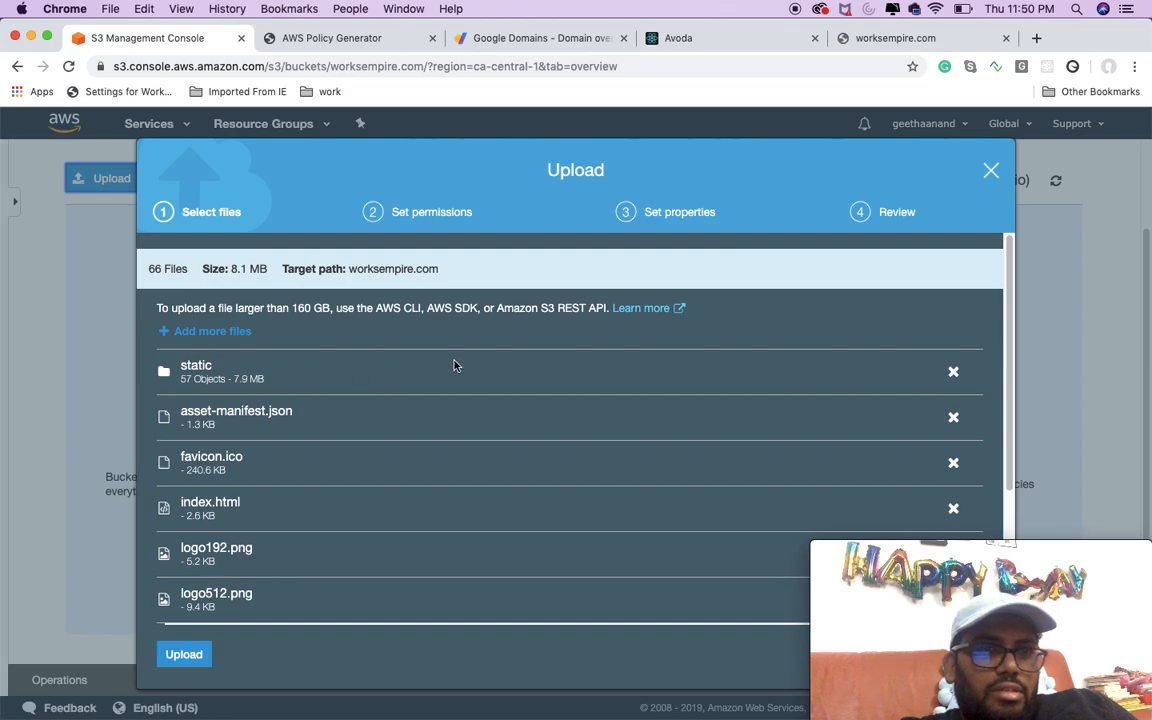
scroll(452, 364, down, 4)
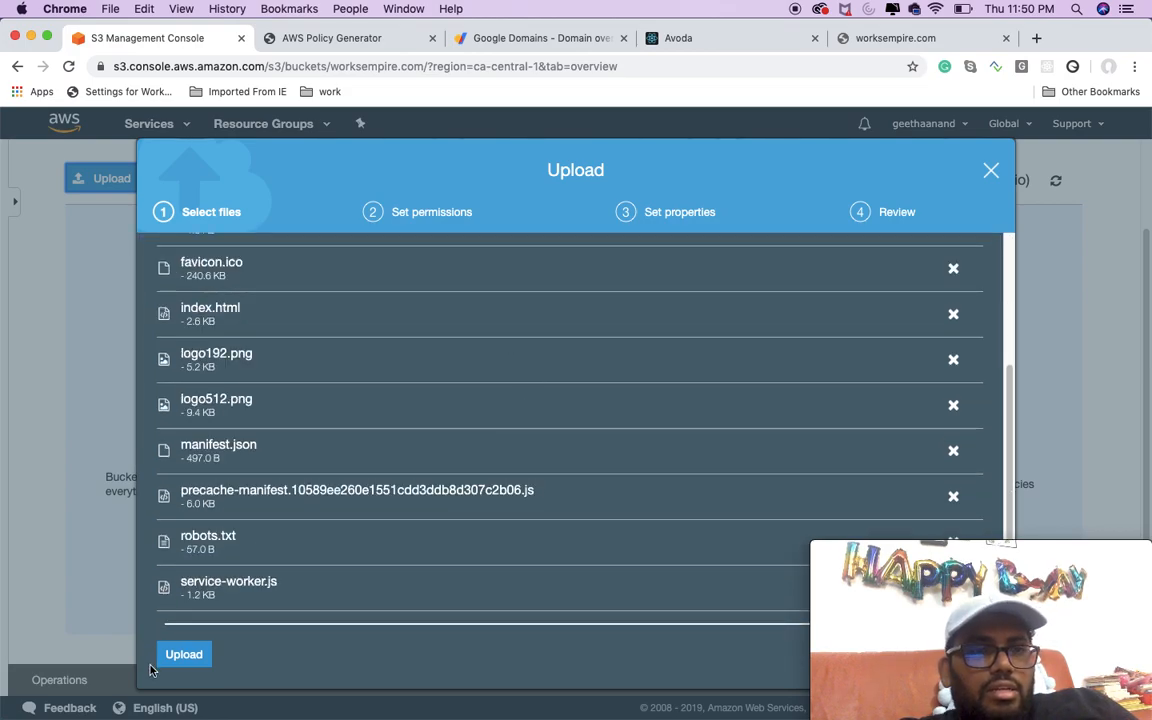
click(180, 655)
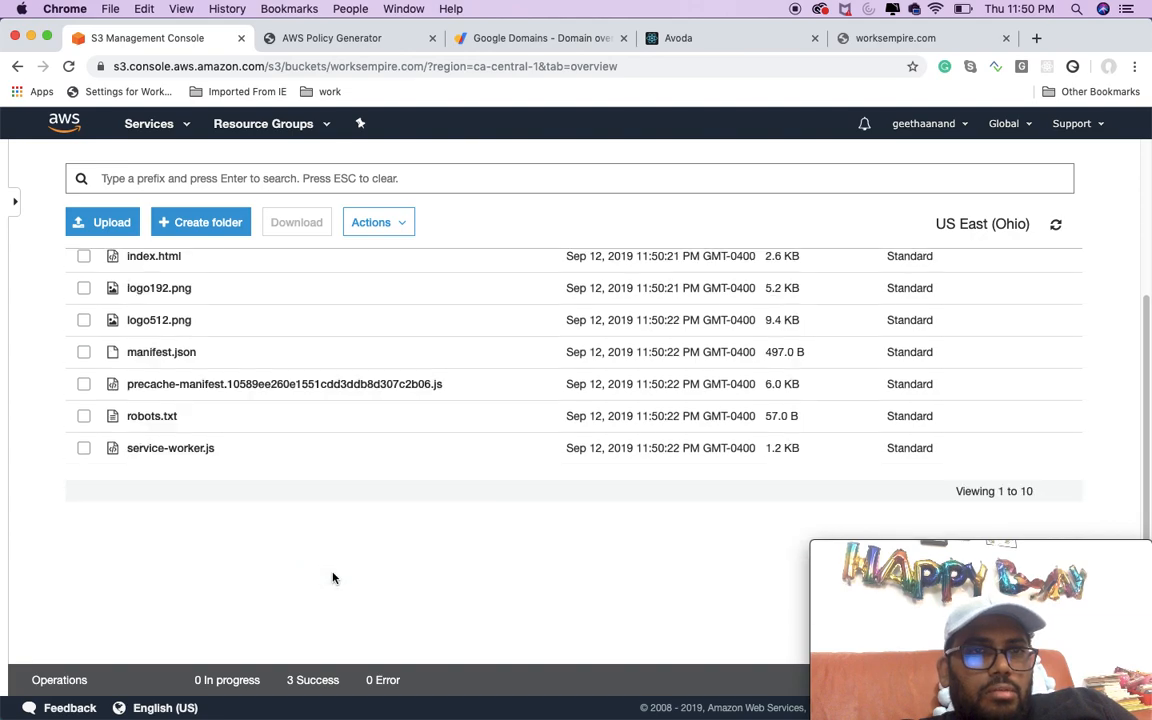
scroll(341, 549, up, 5)
click(399, 322)
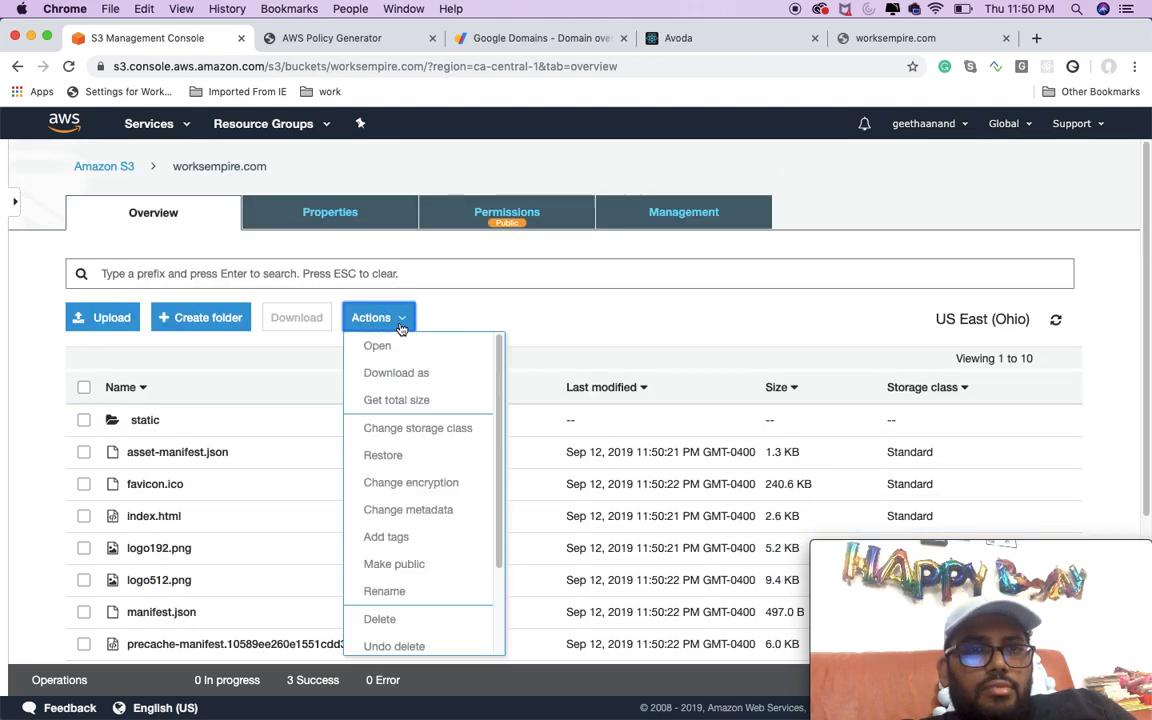
click(922, 191)
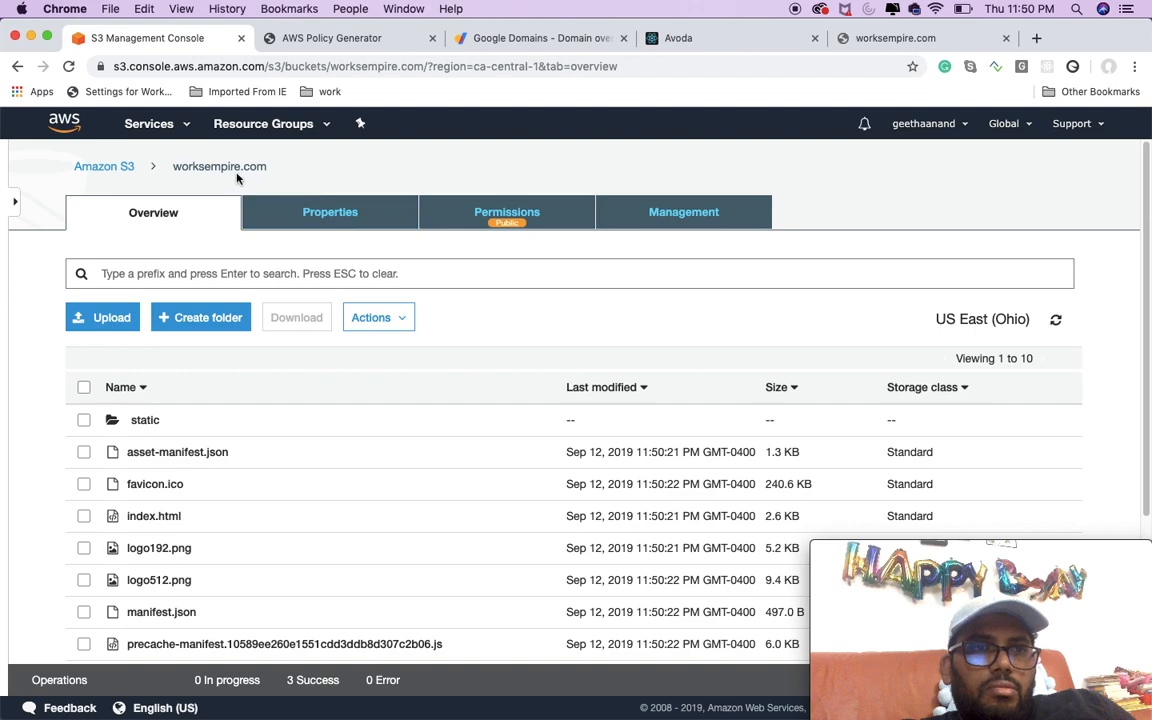
click(118, 168)
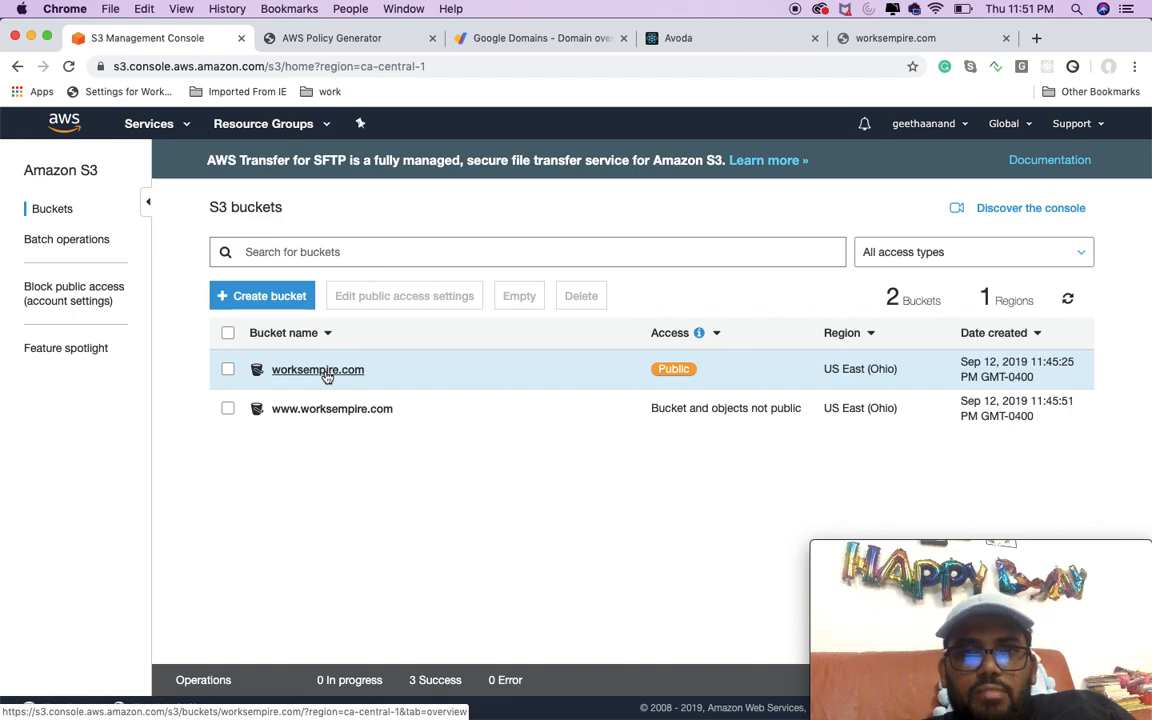
click(326, 410)
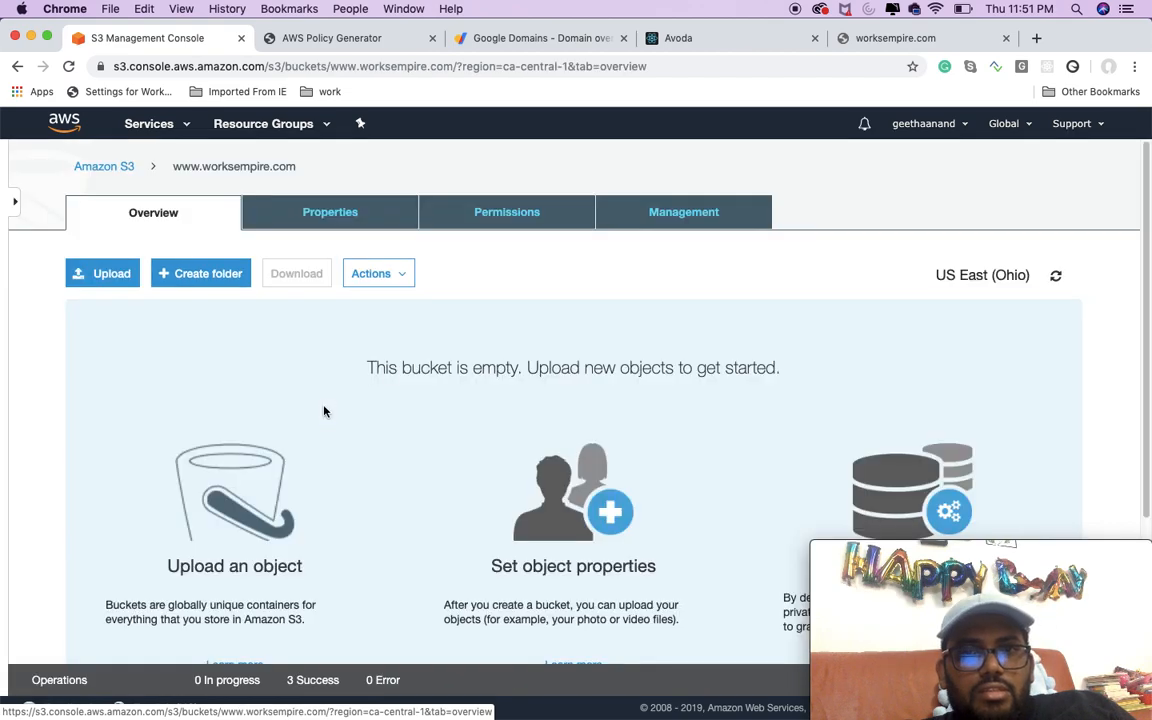
click(486, 215)
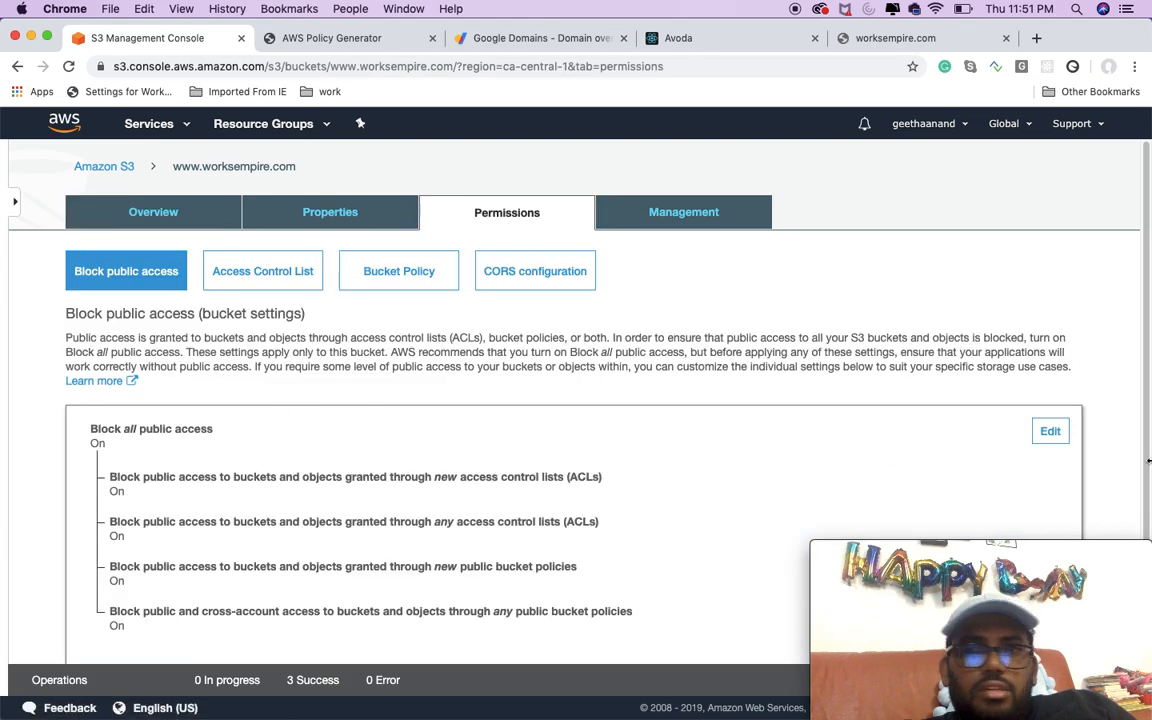
click(1052, 432)
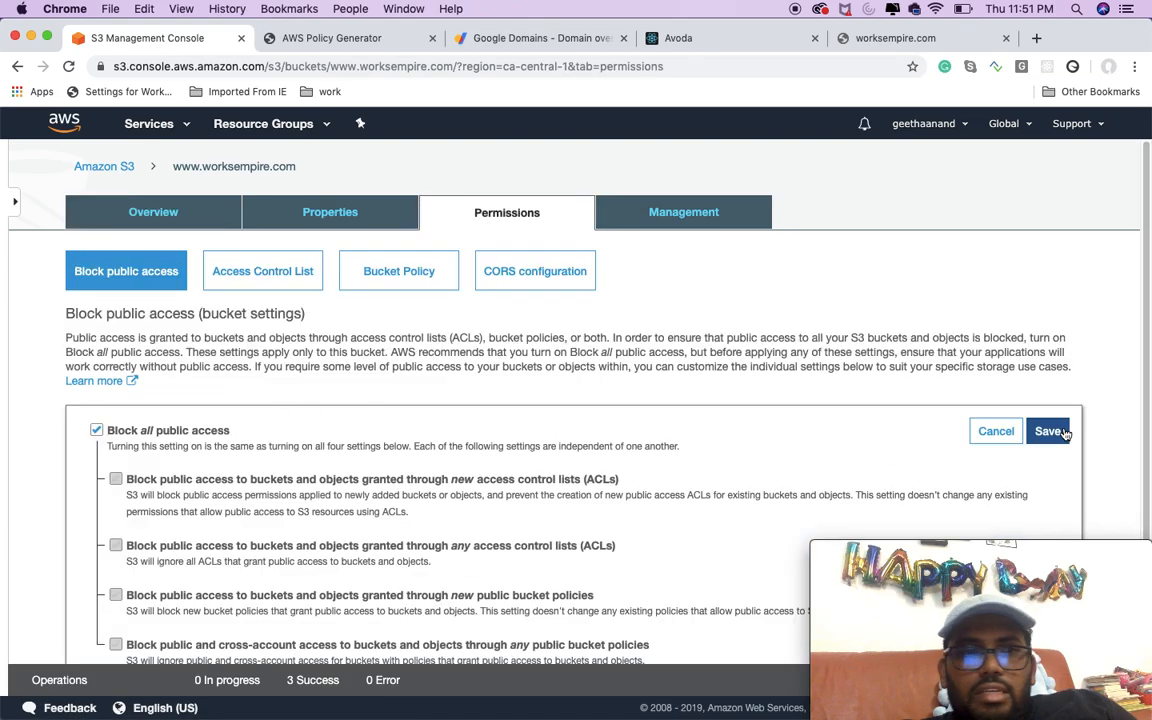
click(167, 432)
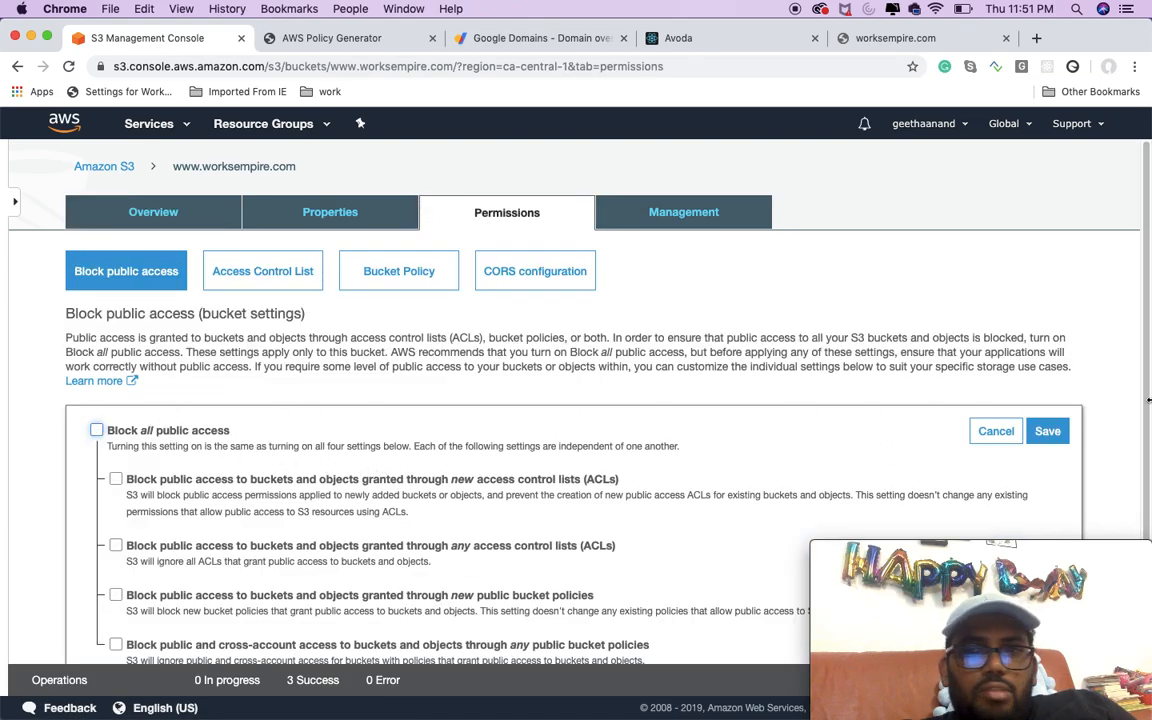
click(1047, 431)
click(548, 484)
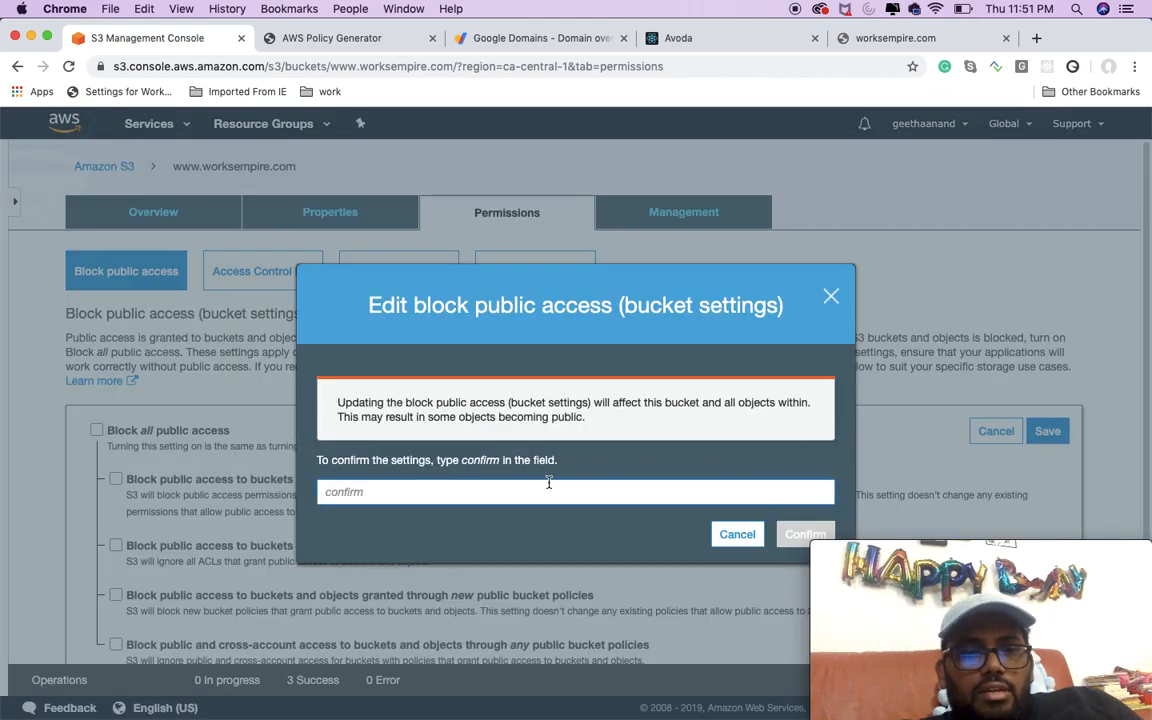
text(confirm)
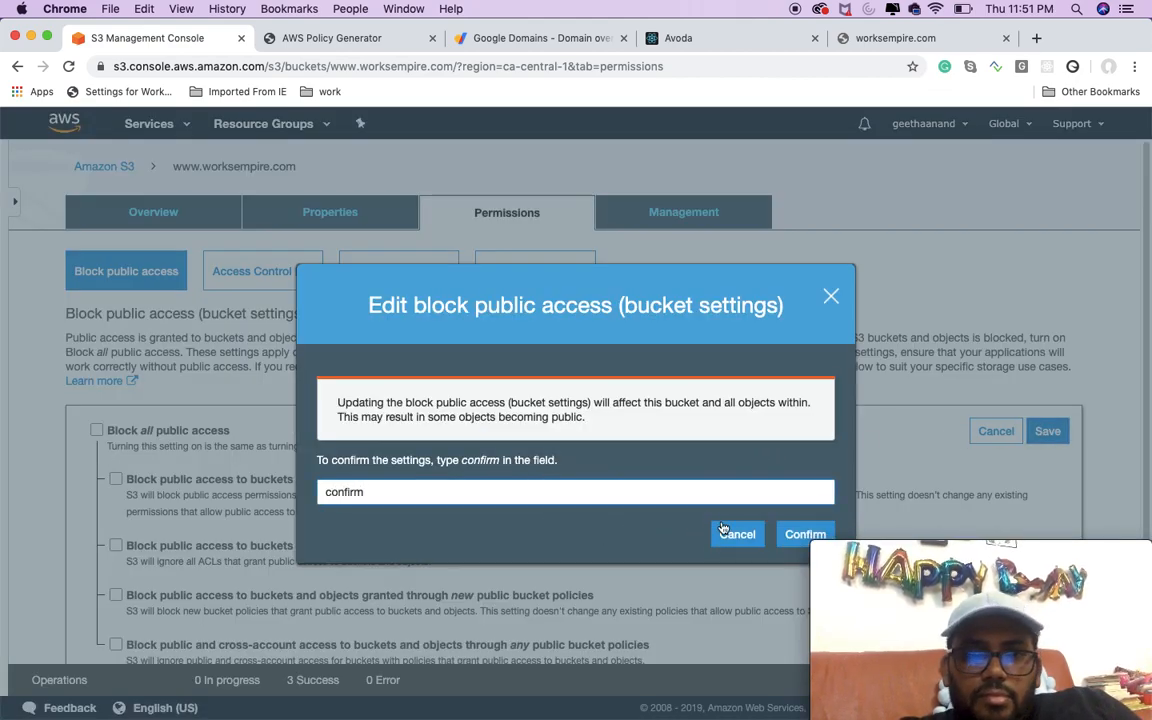
click(805, 534)
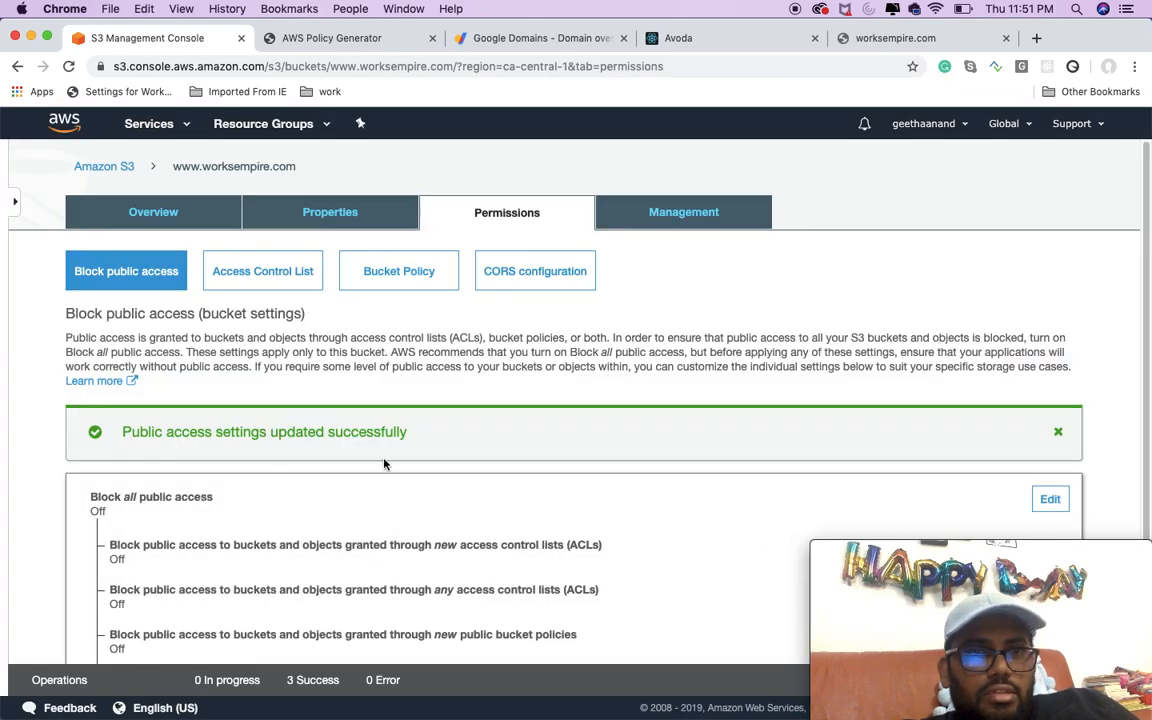
Step: Open the policy generator from the bucket's policy editor and set the policy type to S3 Bucket Policy
click(399, 276)
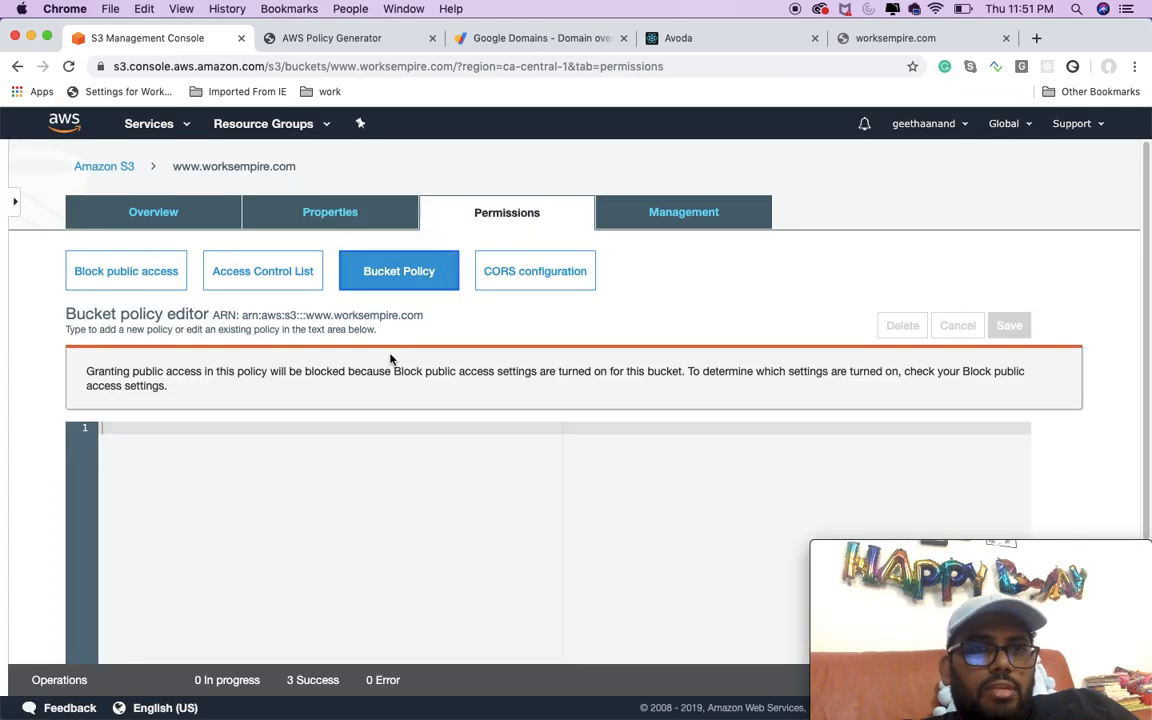
scroll(557, 346, down, 3)
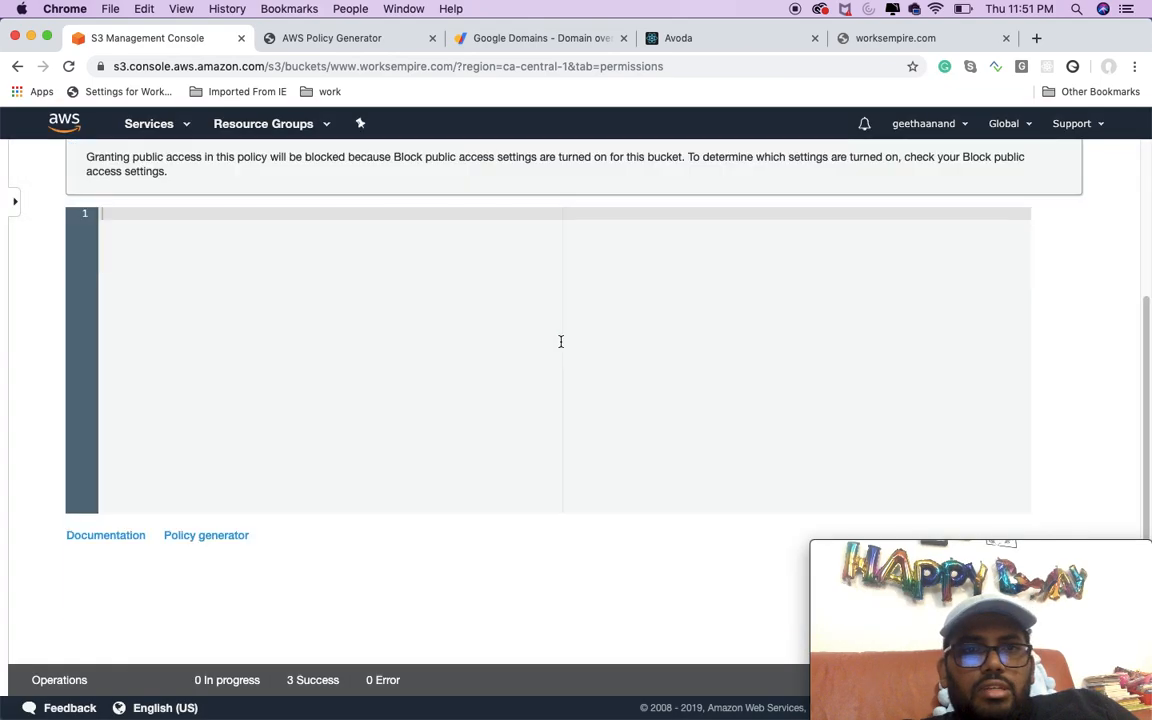
click(219, 539)
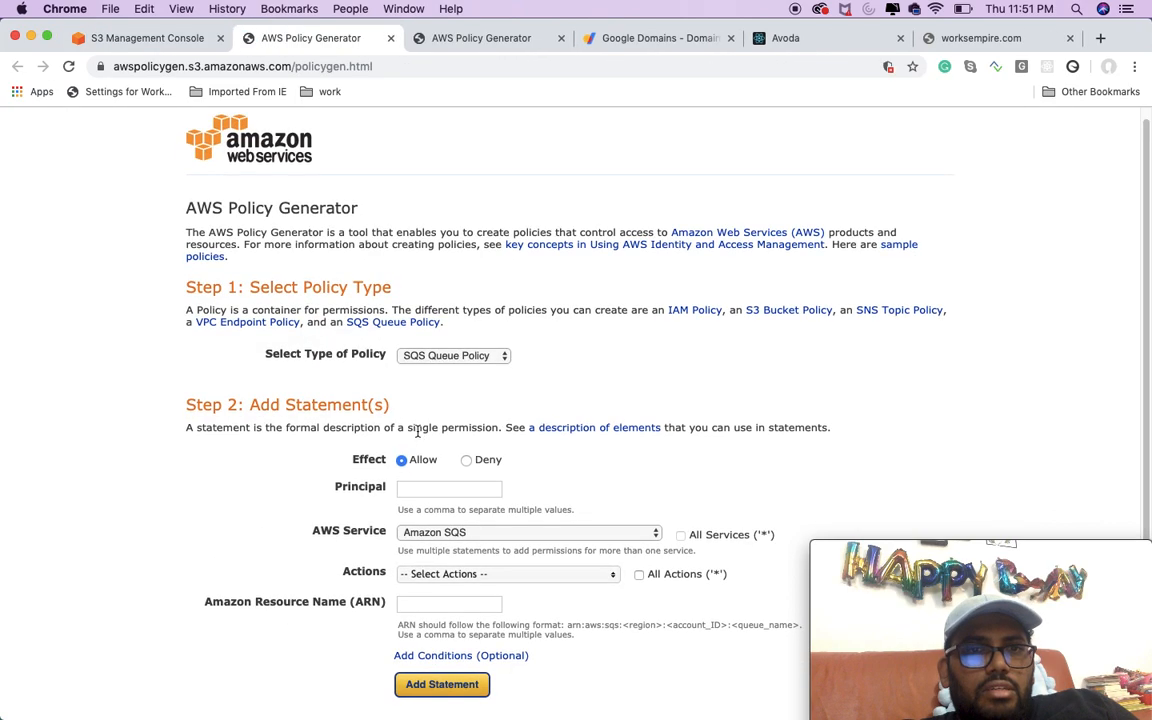
scroll(413, 447, down, 1)
click(440, 338)
click(442, 352)
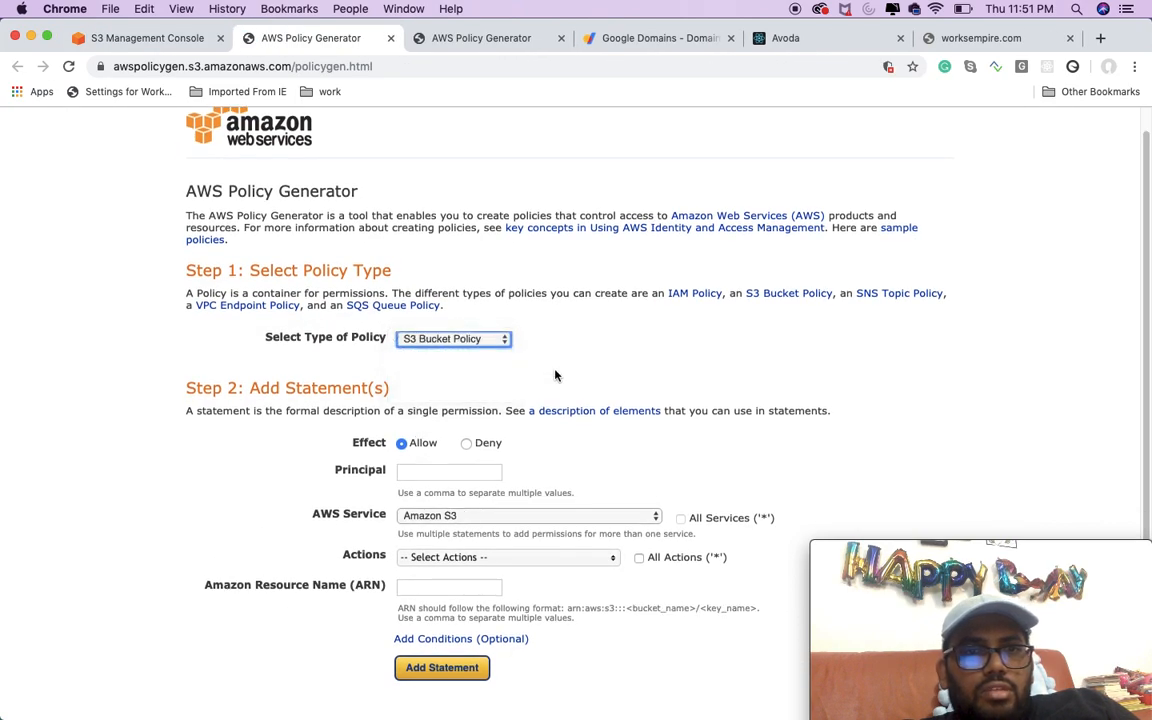
Step: Set the statement's principal to * and select GetObject as its only action
scroll(553, 375, down, 1)
click(459, 449)
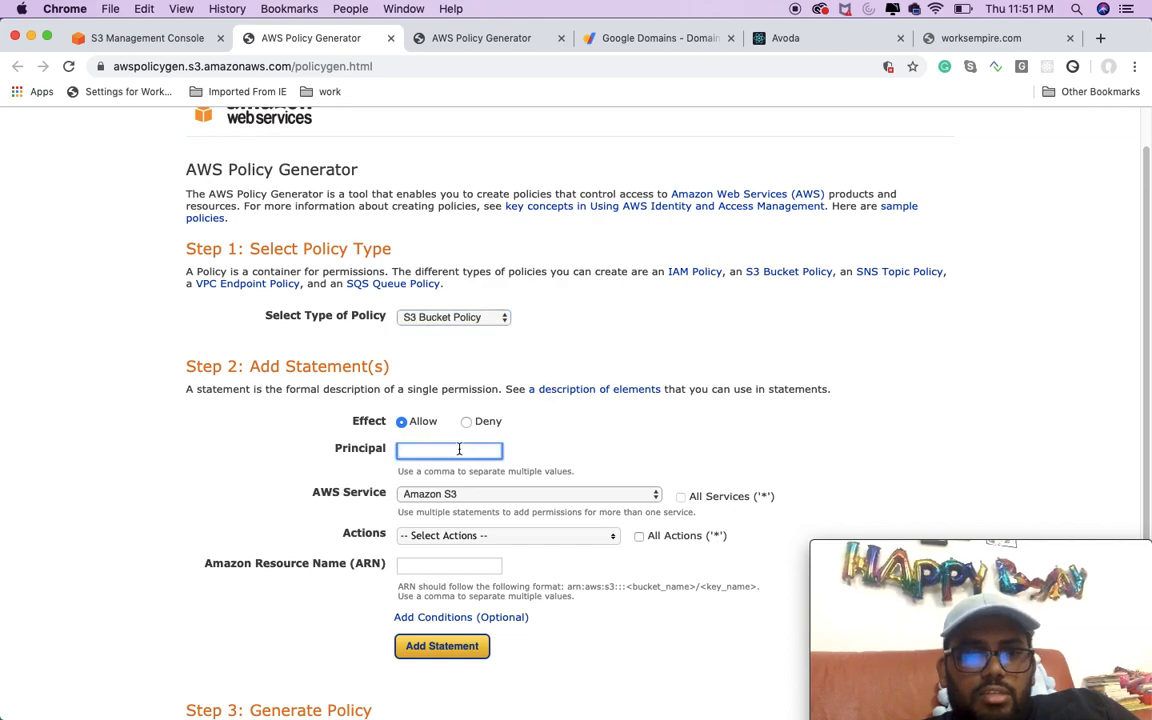
text(*)
click(455, 537)
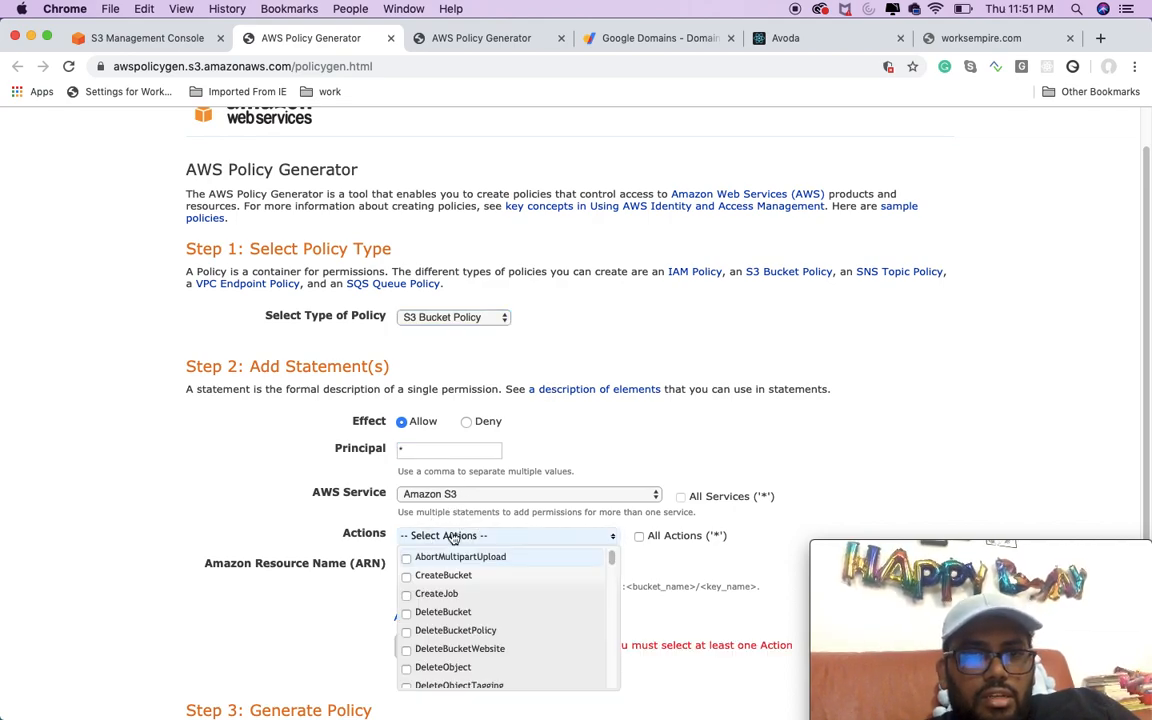
scroll(452, 537, down, 1)
scroll(476, 586, down, 4)
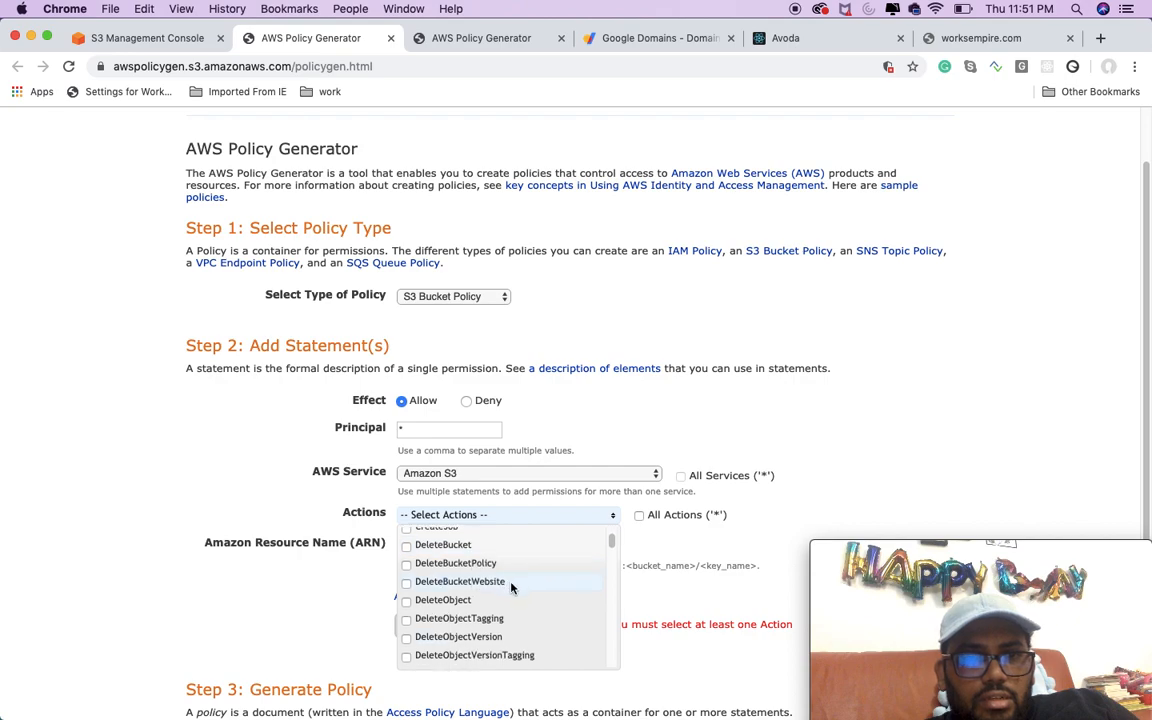
scroll(485, 592, down, 5)
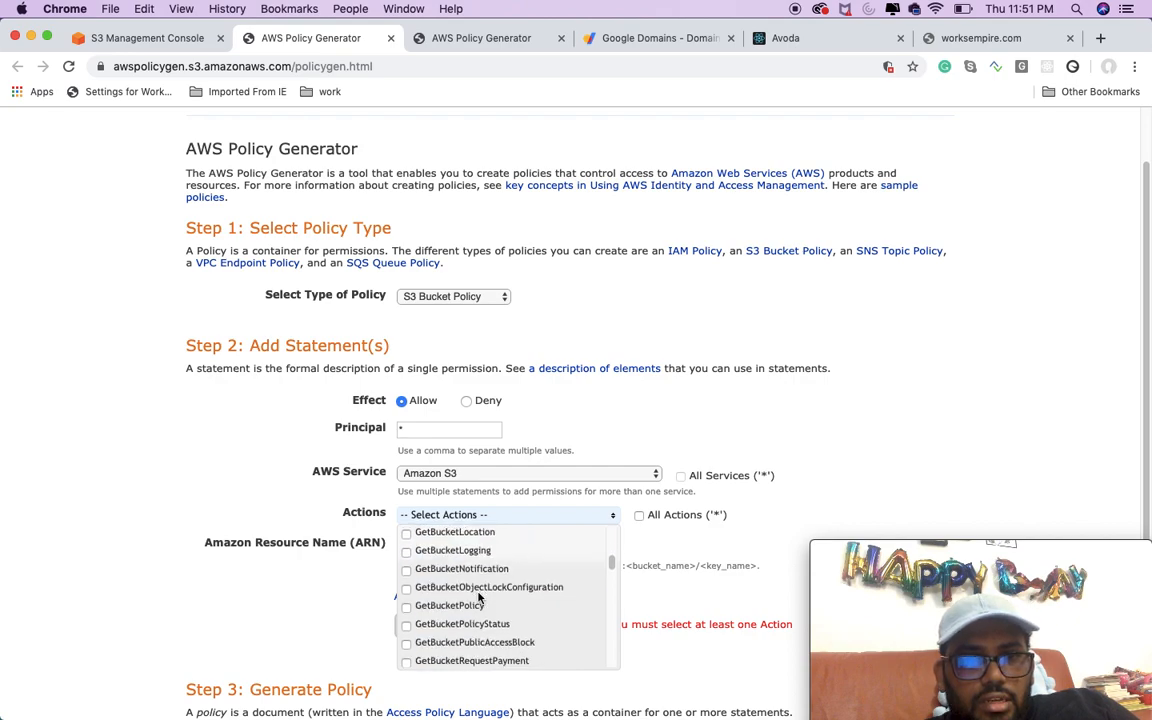
scroll(478, 597, down, 3)
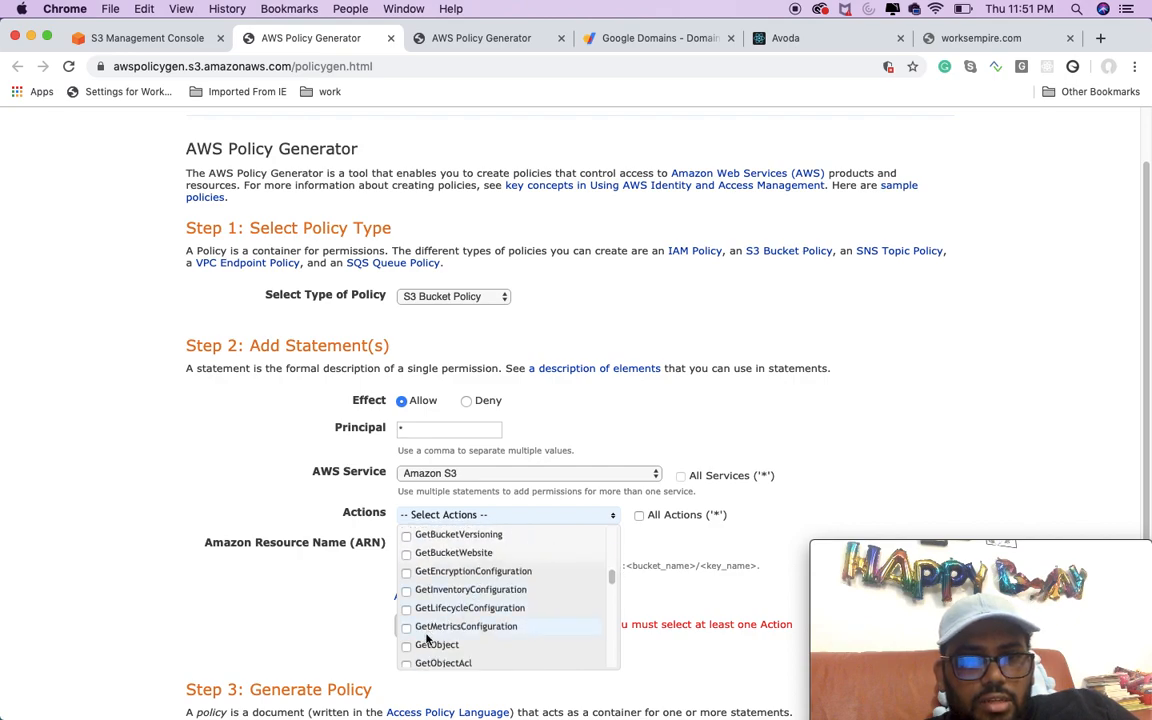
click(408, 646)
click(702, 548)
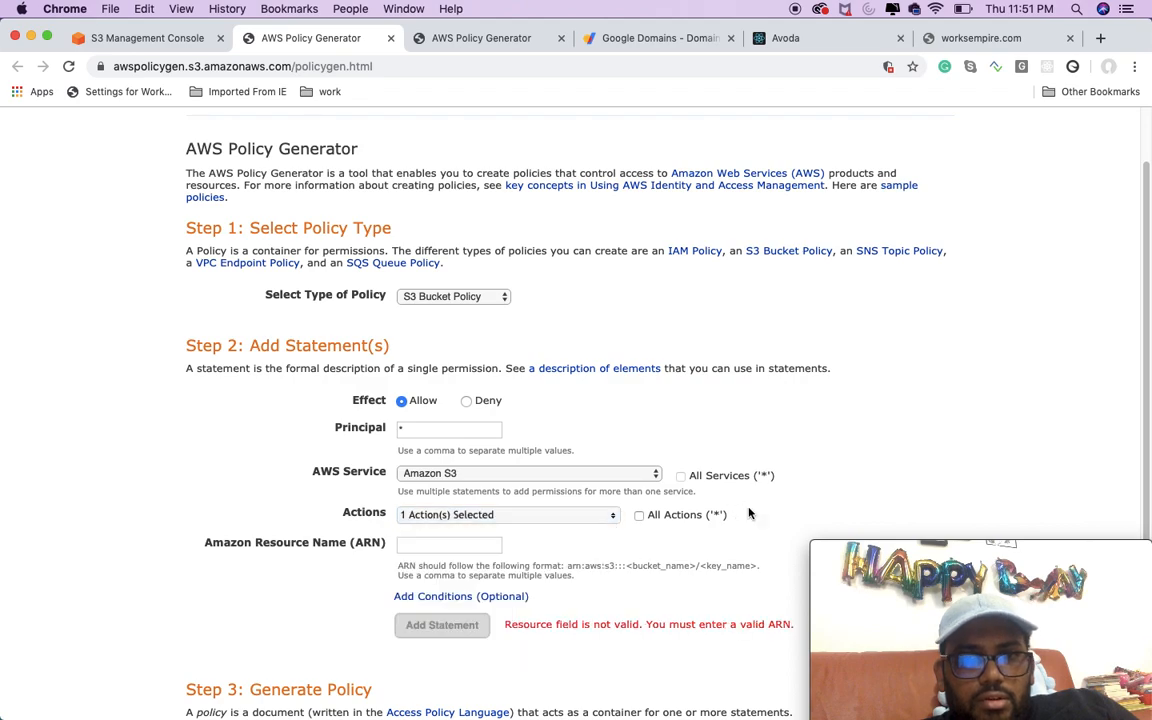
scroll(694, 452, down, 3)
click(415, 444)
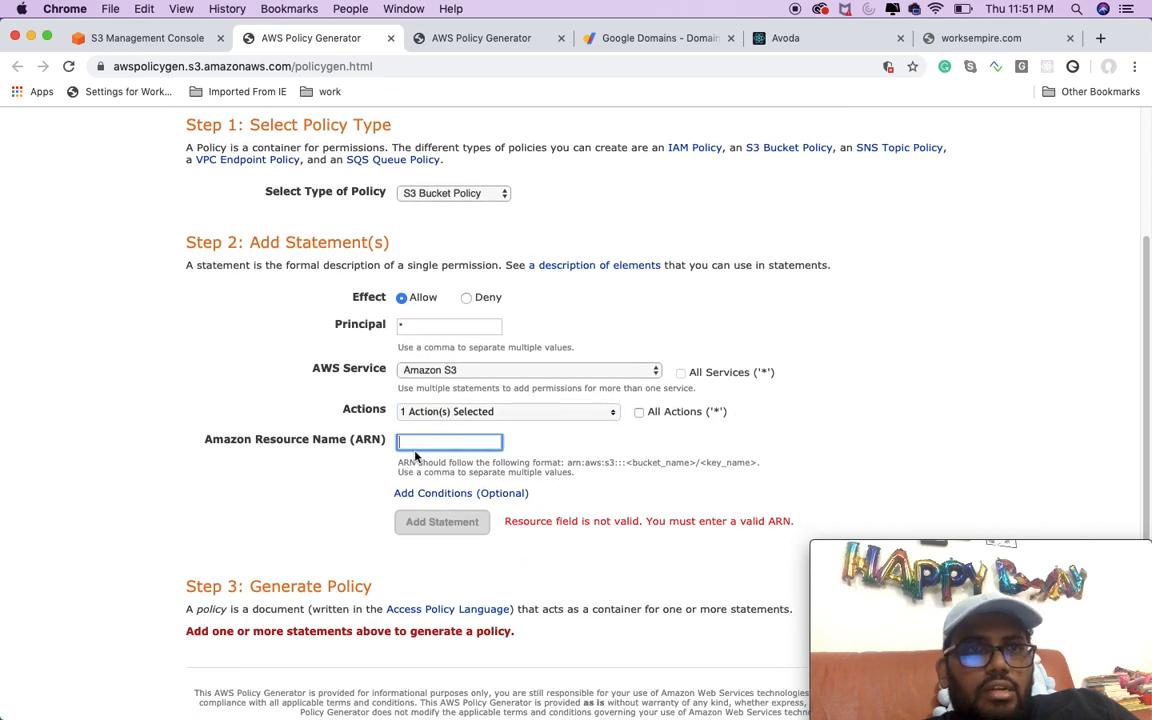
click(140, 38)
scroll(351, 289, up, 5)
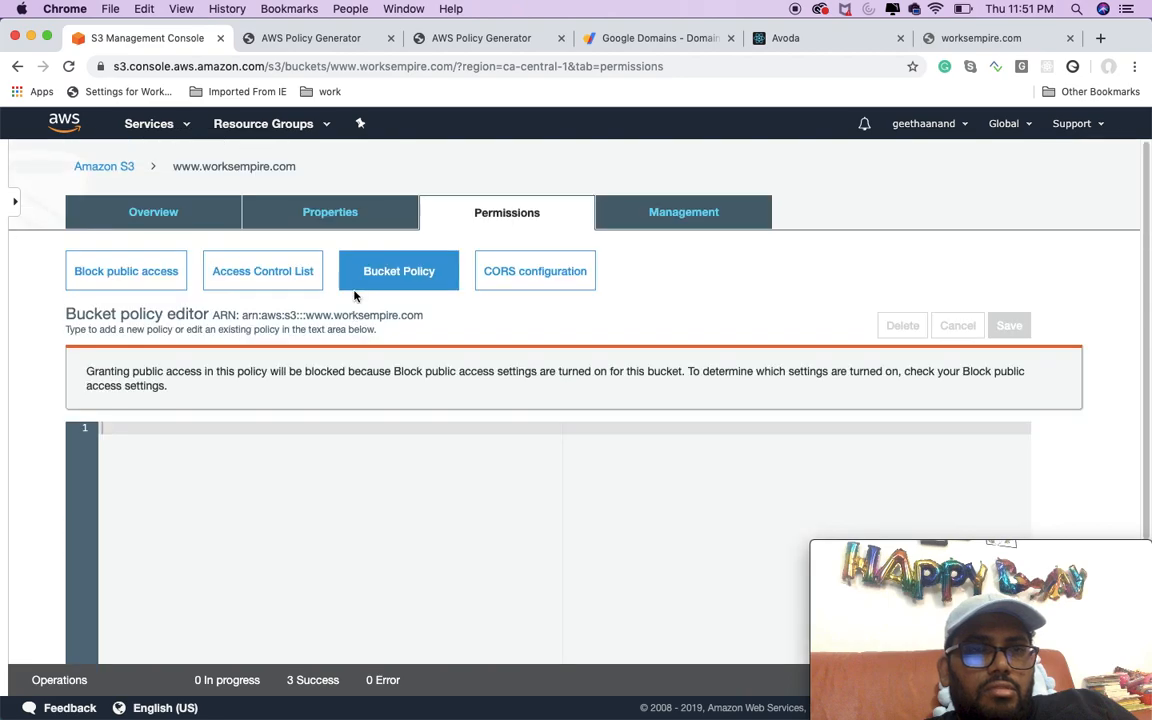
drag(243, 318, 419, 316)
right_click(395, 318)
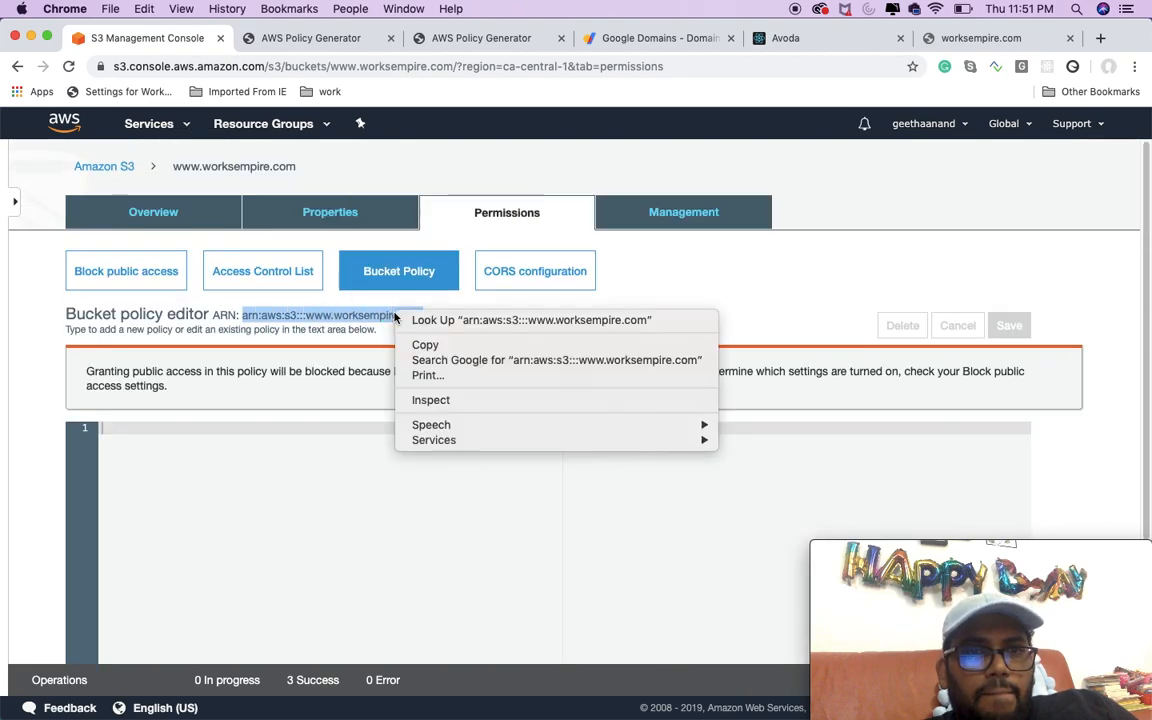
click(420, 344)
click(321, 38)
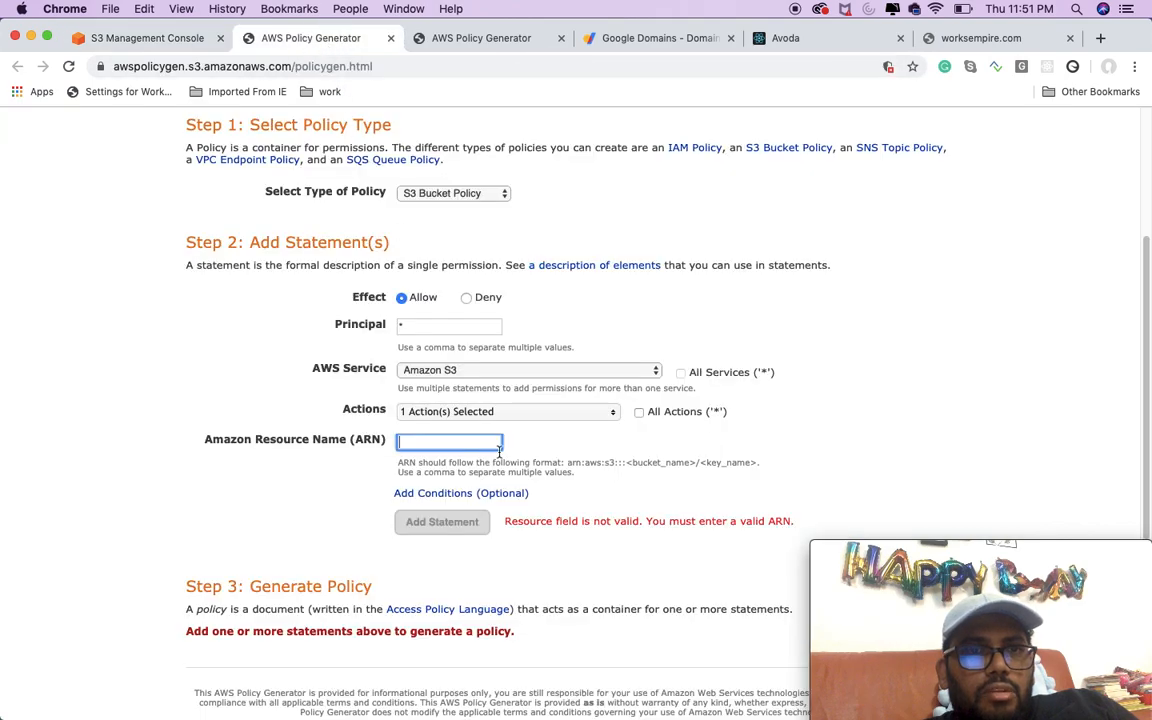
key(super+v)
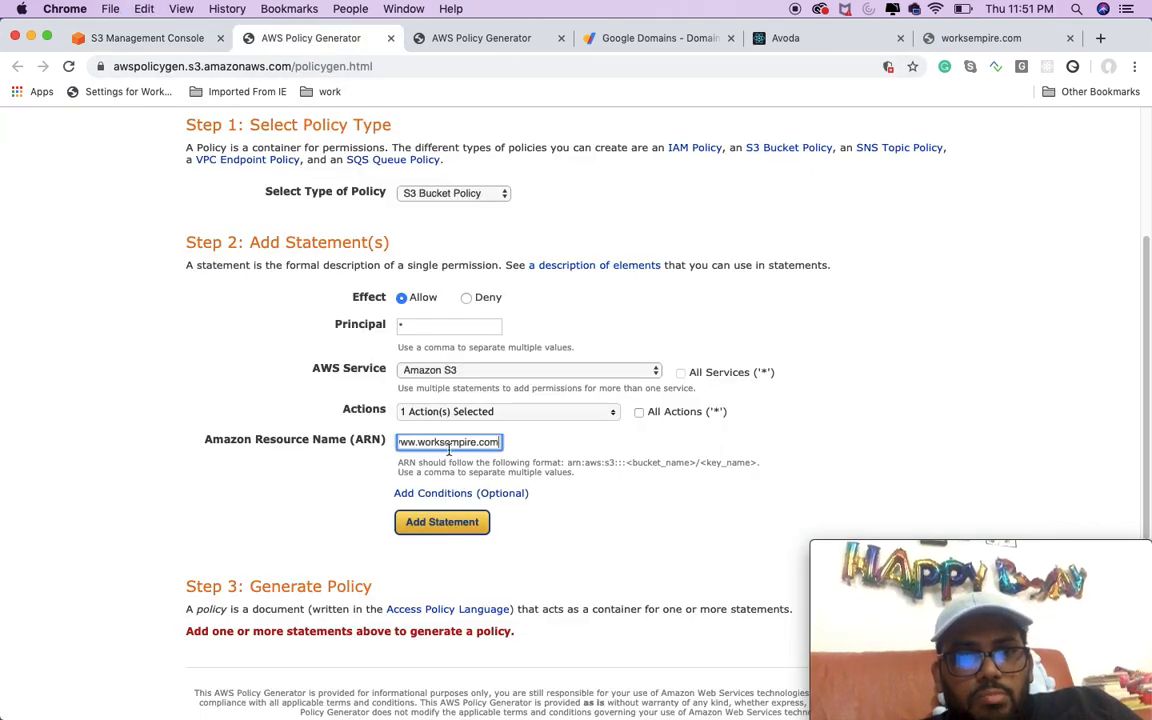
click(442, 522)
Step: Generate the policy and append /* to the bucket ARN in the Resource line of the JSON document
scroll(526, 495, down, 3)
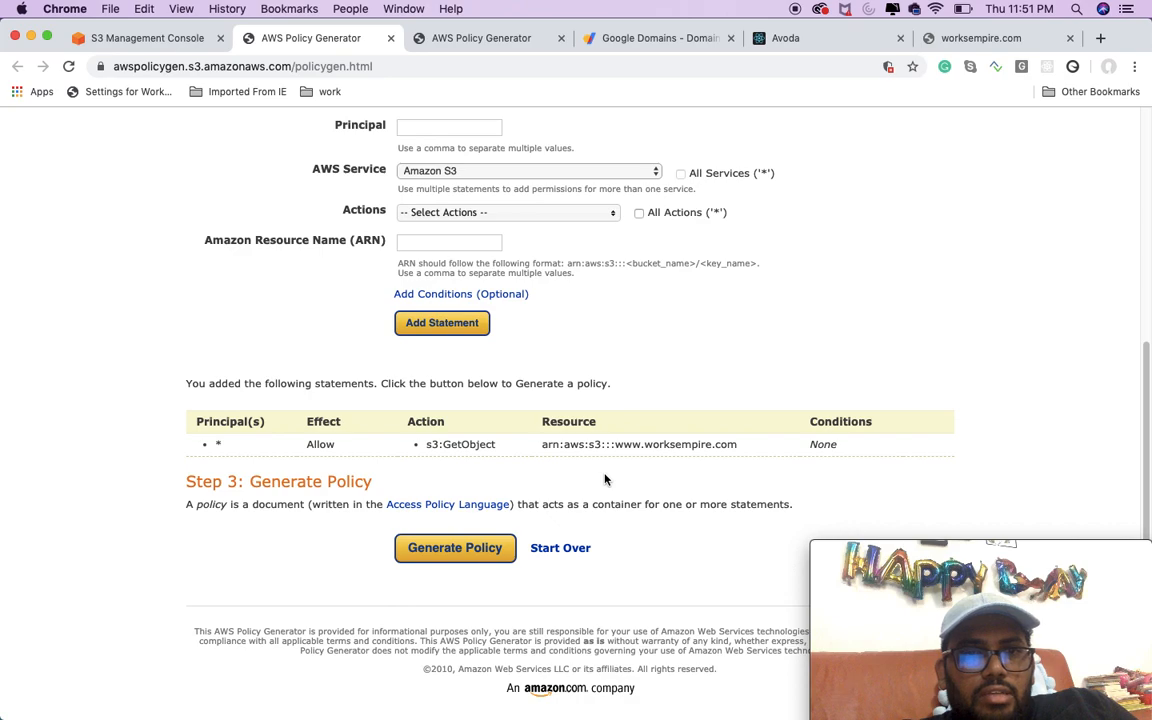
click(480, 548)
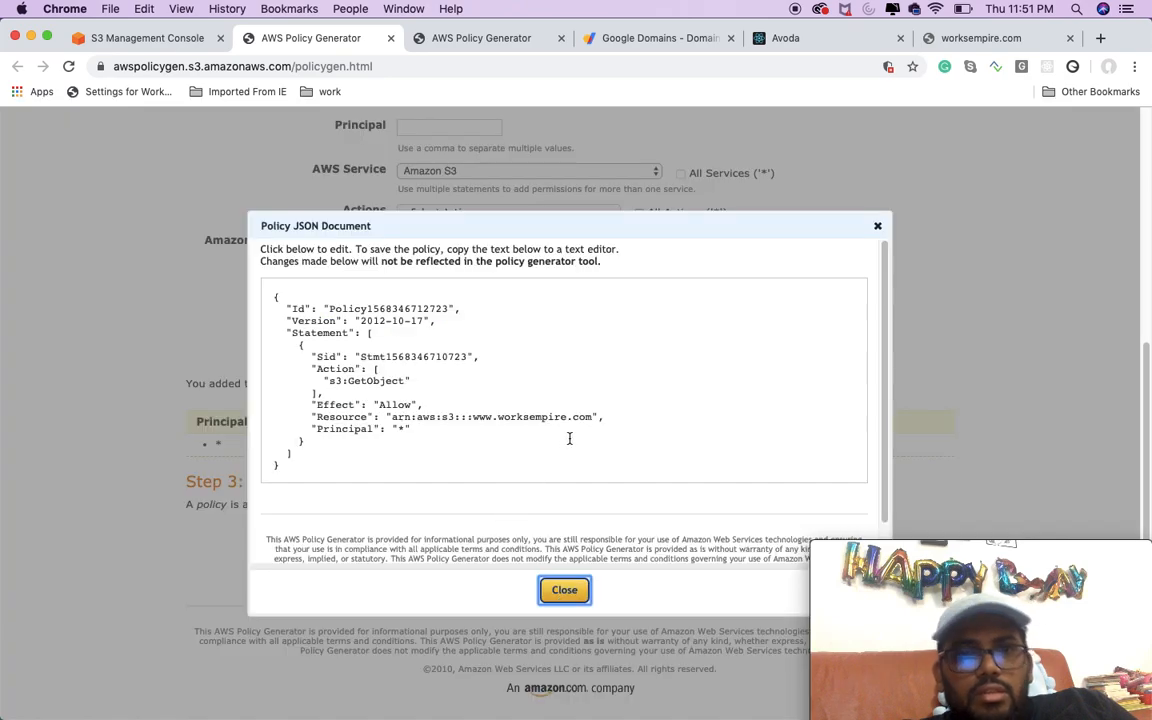
click(593, 420)
text(/*)
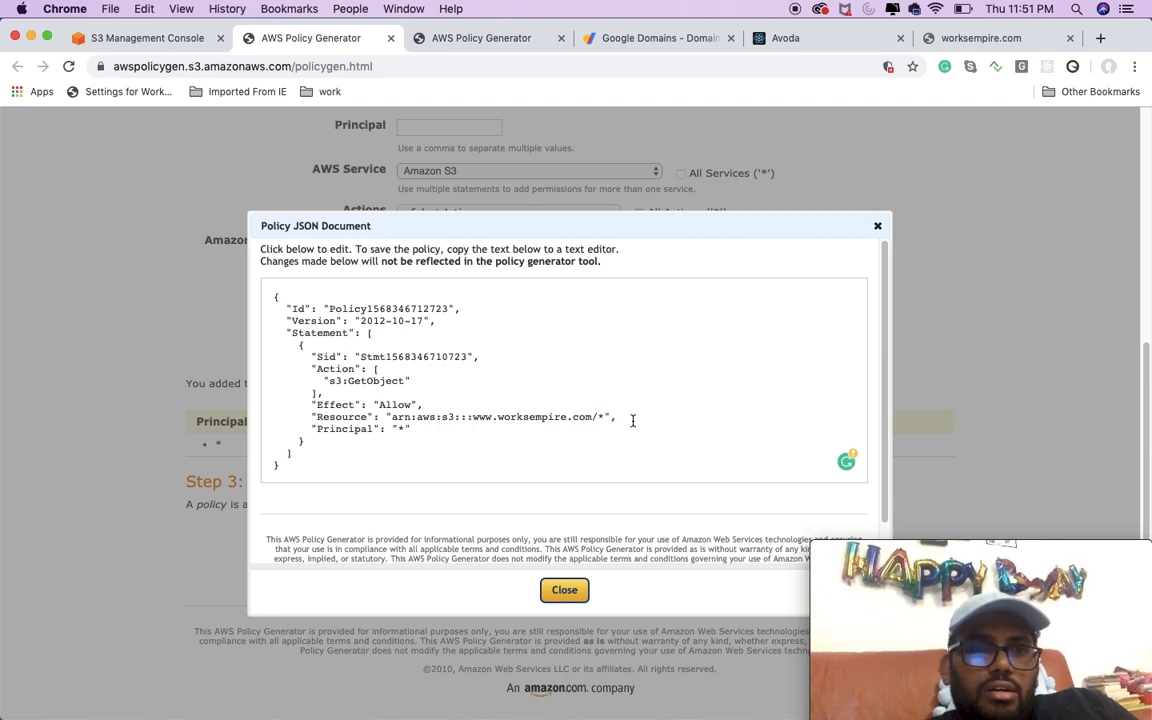
drag(284, 467, 260, 297)
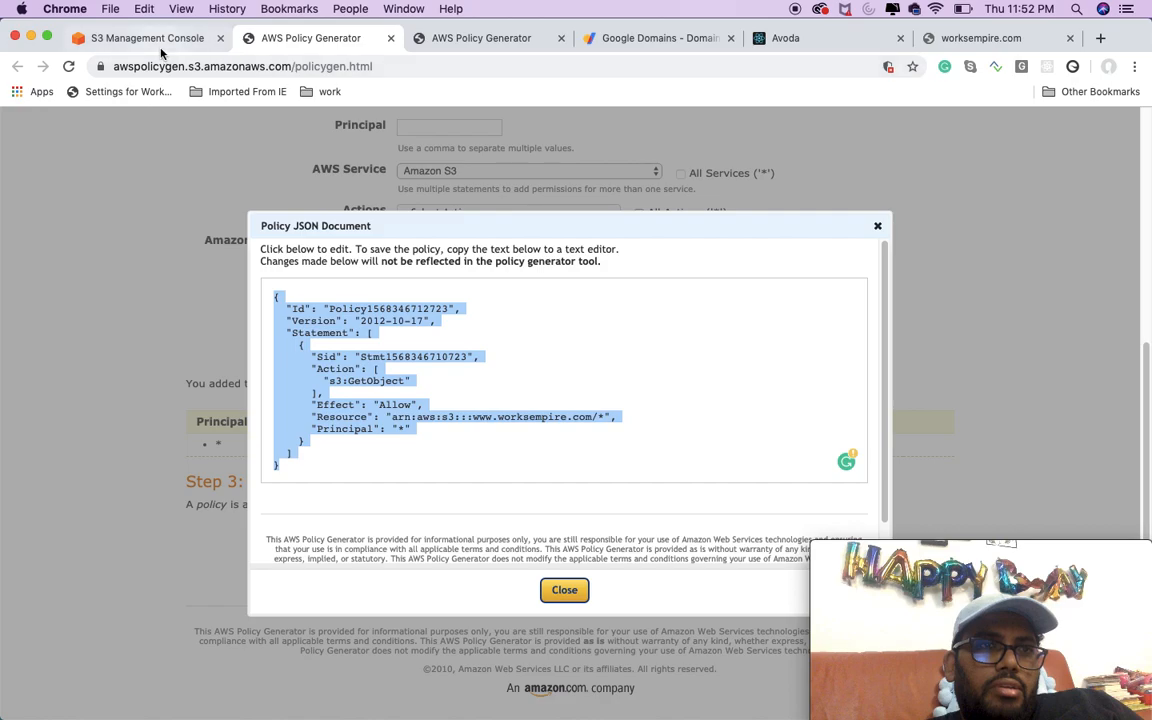
click(147, 38)
click(256, 452)
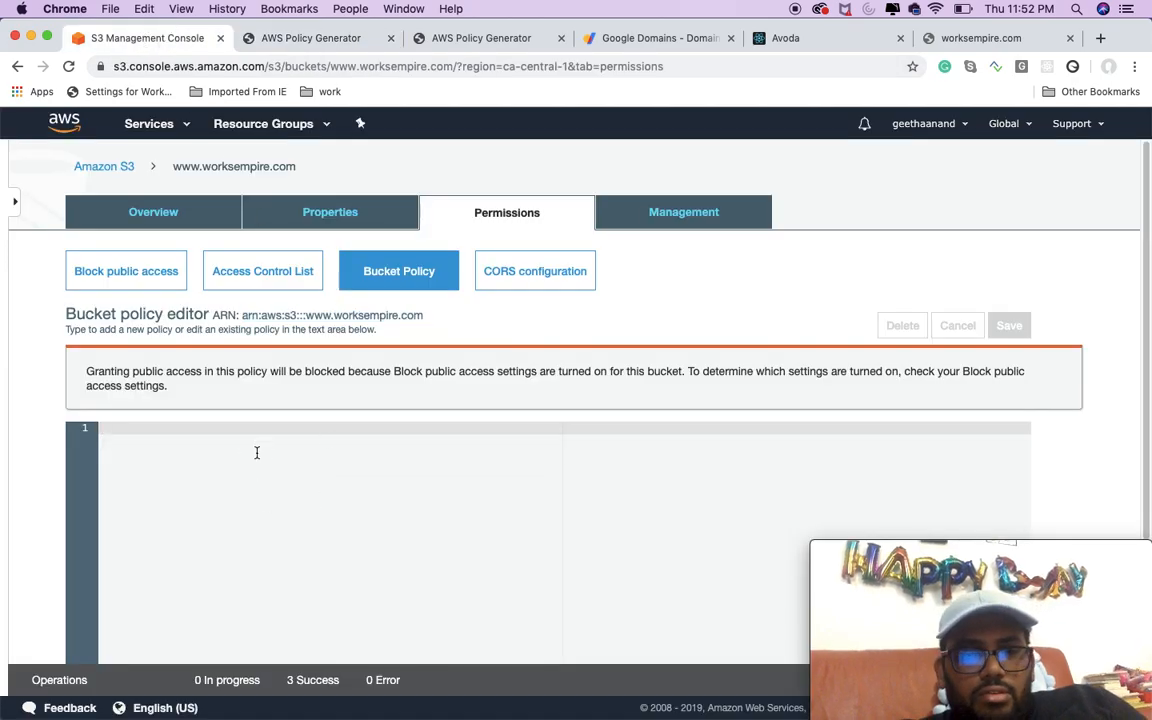
key(super+v)
scroll(528, 481, down, 4)
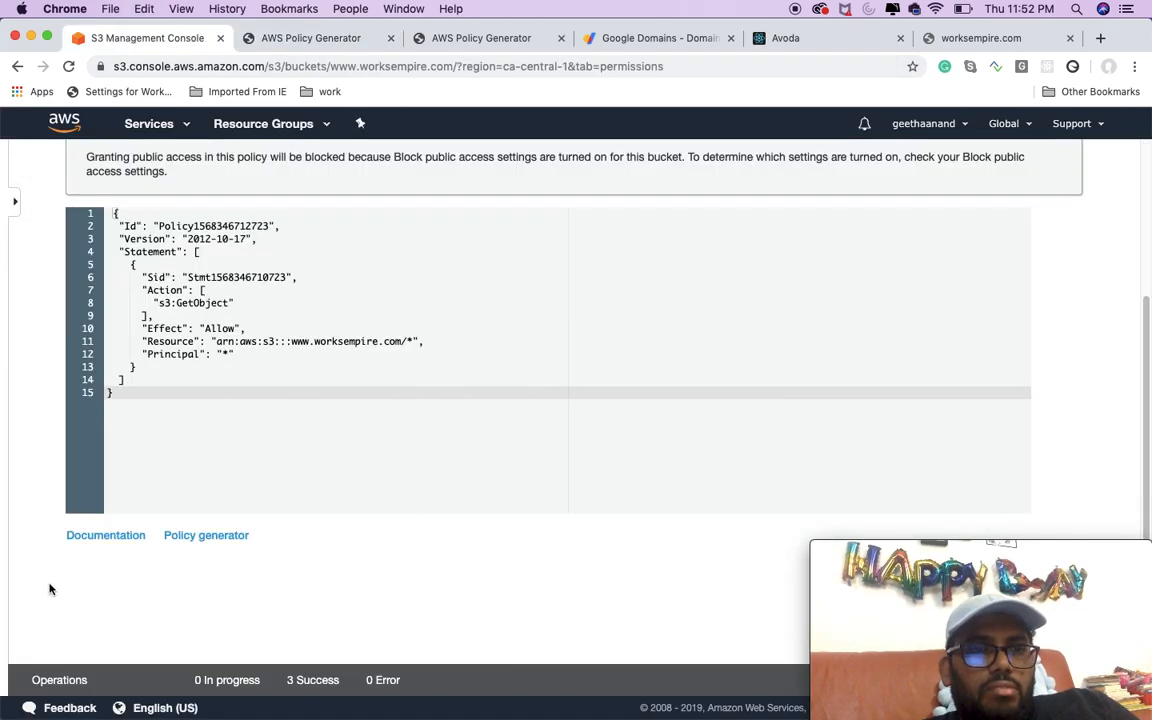
scroll(726, 405, up, 4)
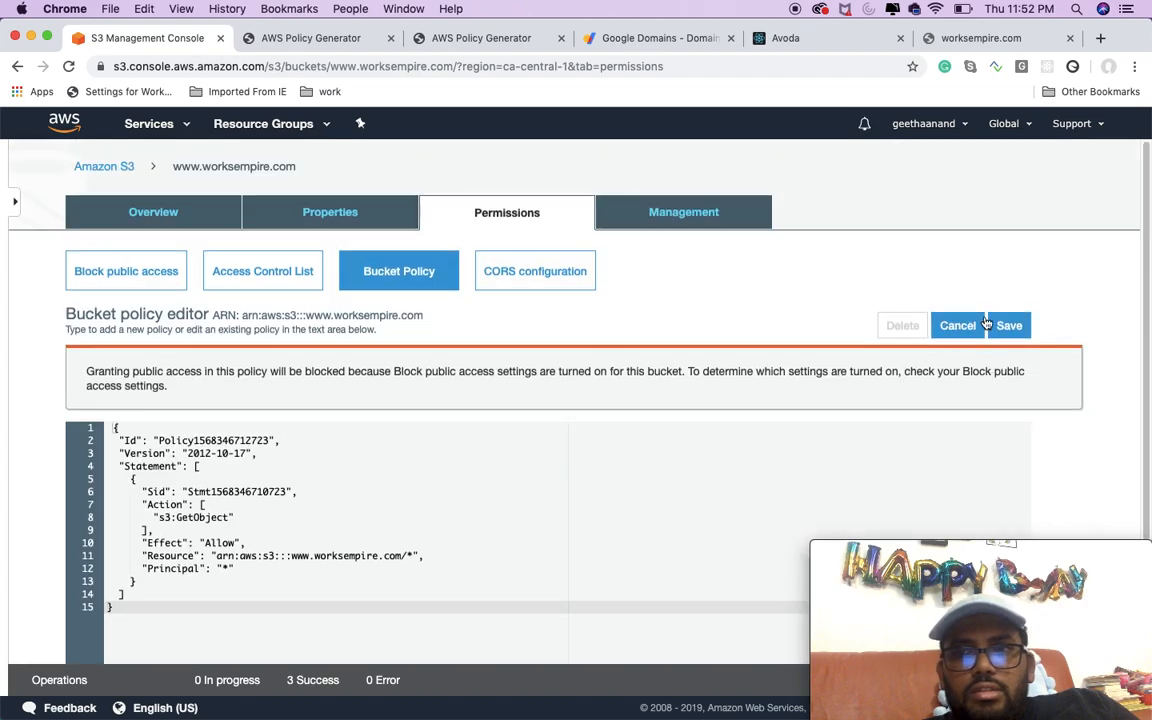
click(1005, 326)
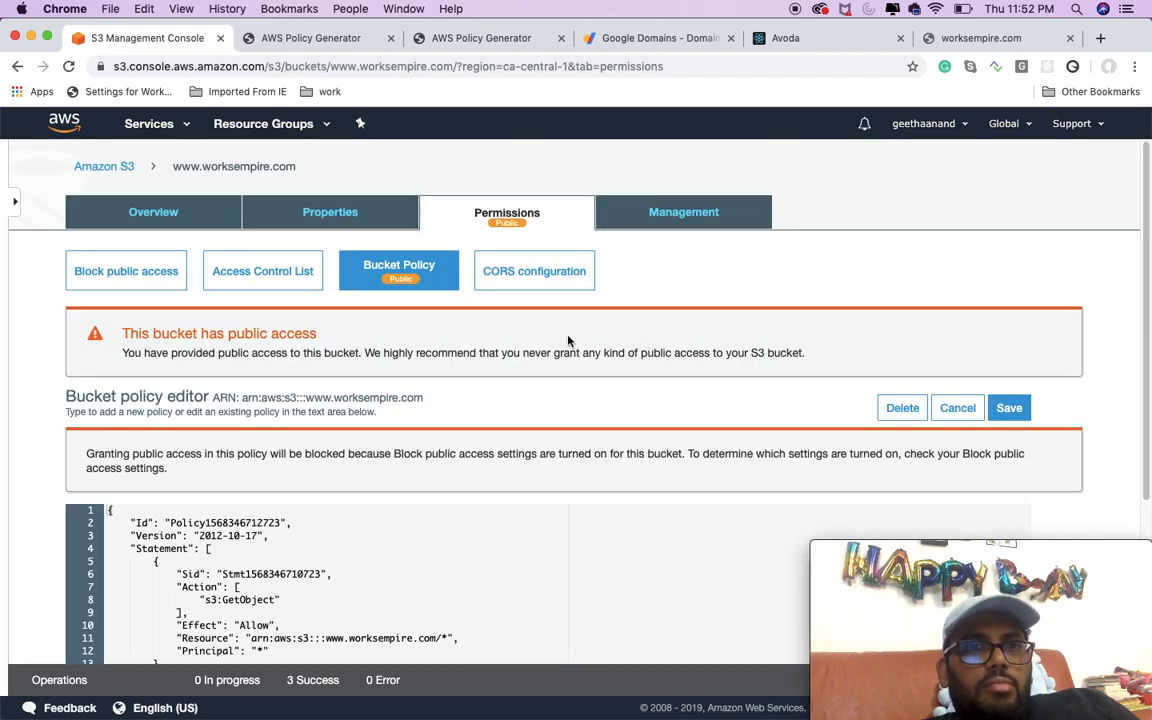
click(343, 214)
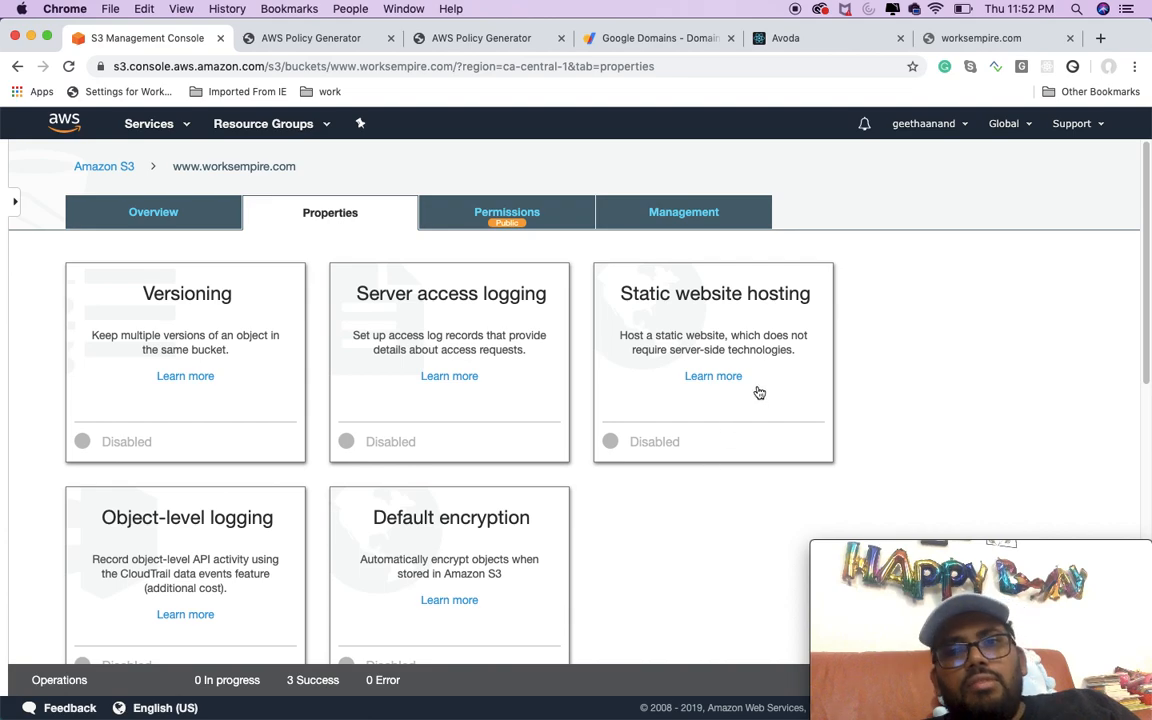
click(755, 388)
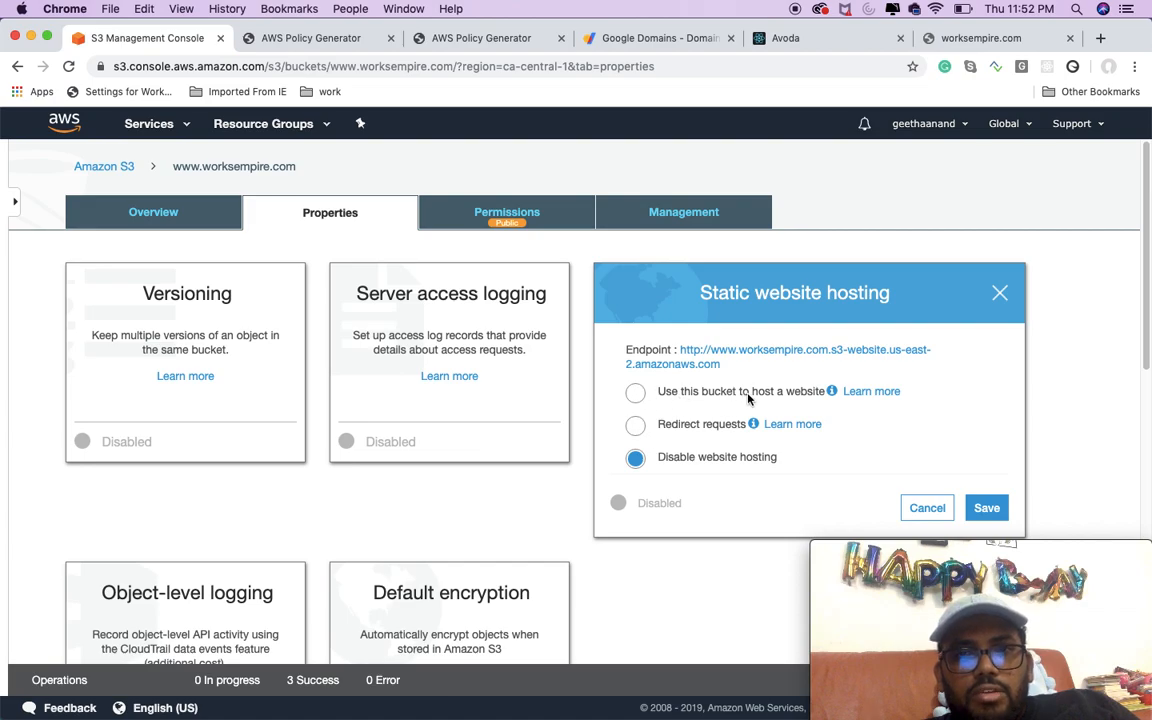
click(636, 426)
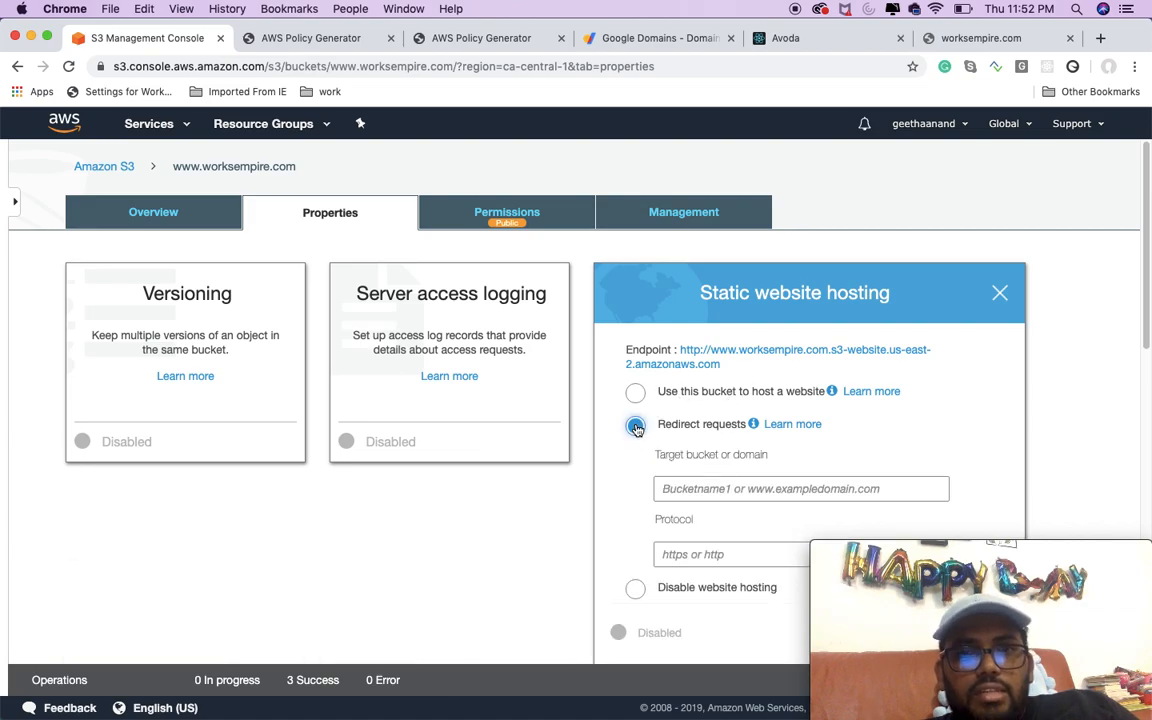
click(714, 489)
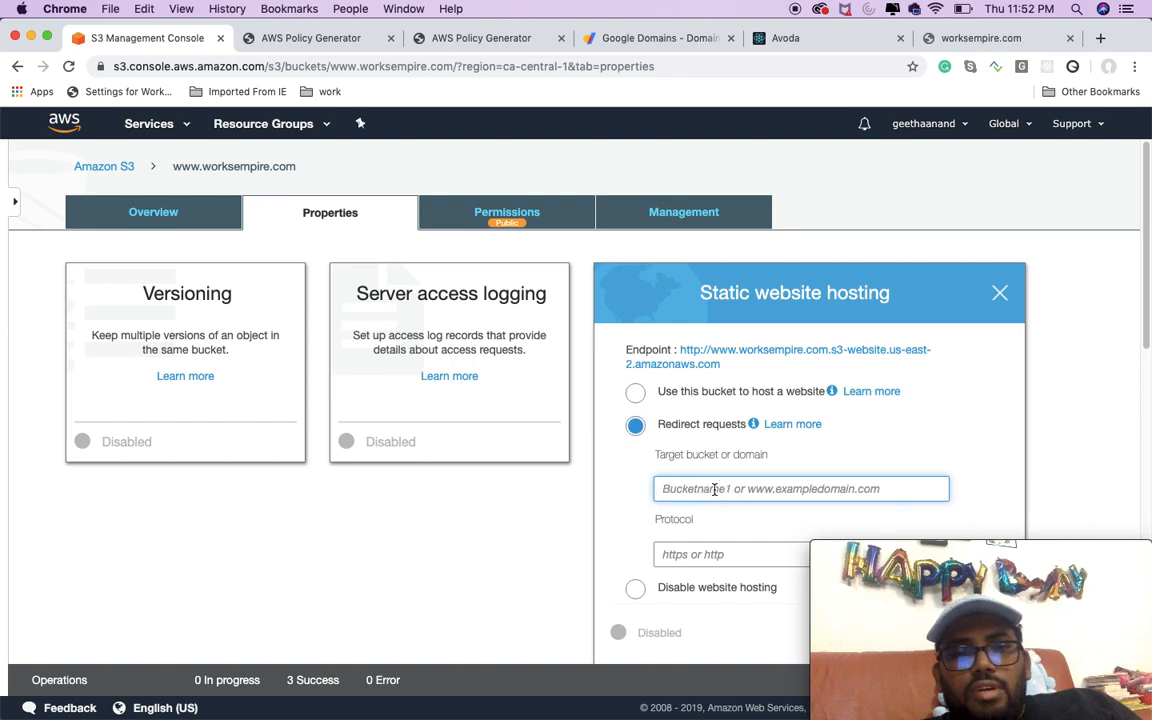
text(works)
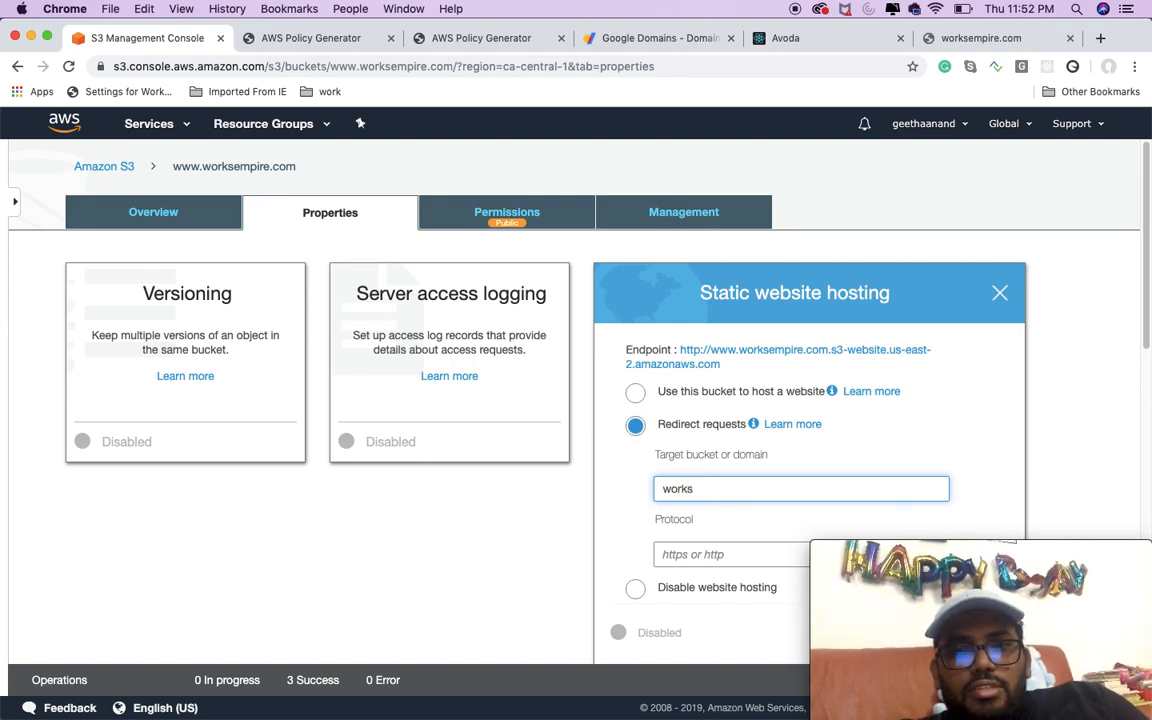
text(emplire.com)
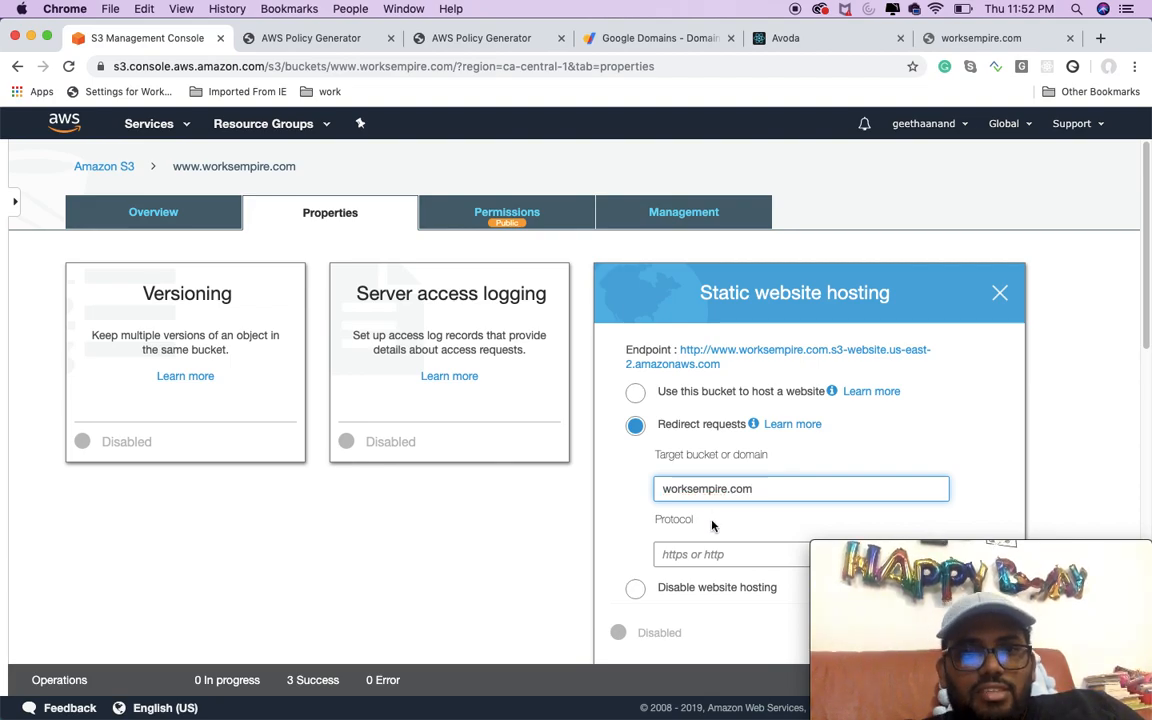
scroll(913, 450, down, 1)
scroll(900, 456, down, 5)
click(985, 408)
scroll(774, 388, up, 5)
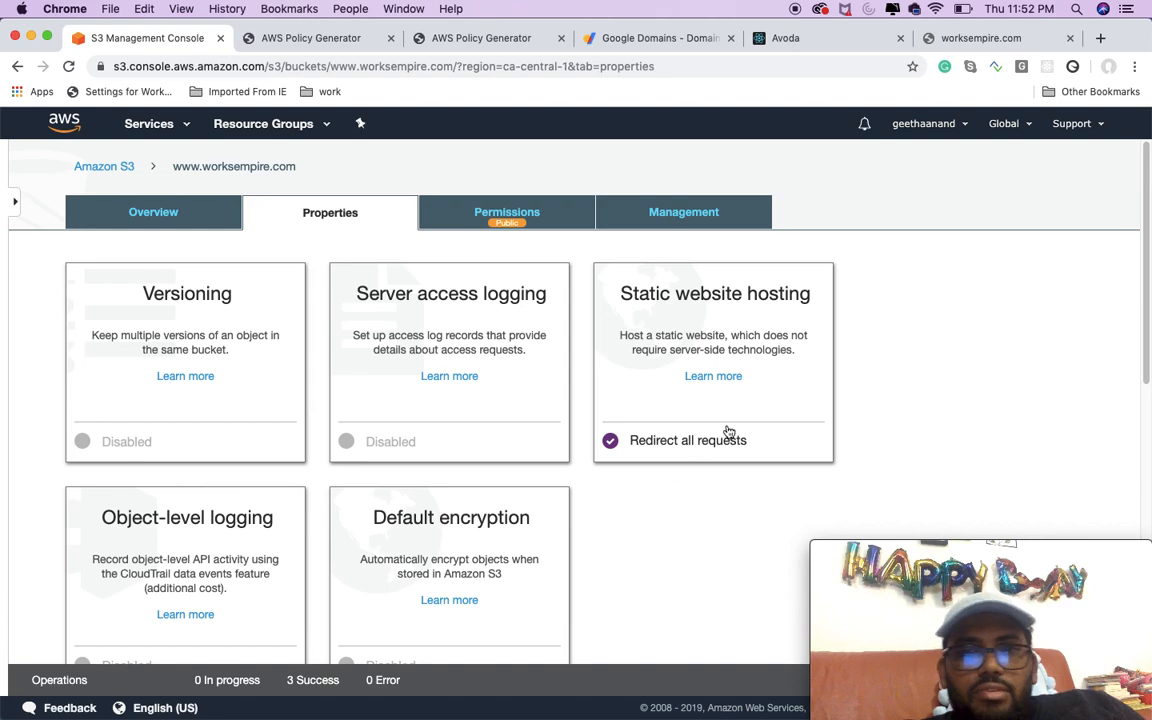
Step: Return to the S3 bucket list and reload worksempire.com to check whether the site responds
click(104, 166)
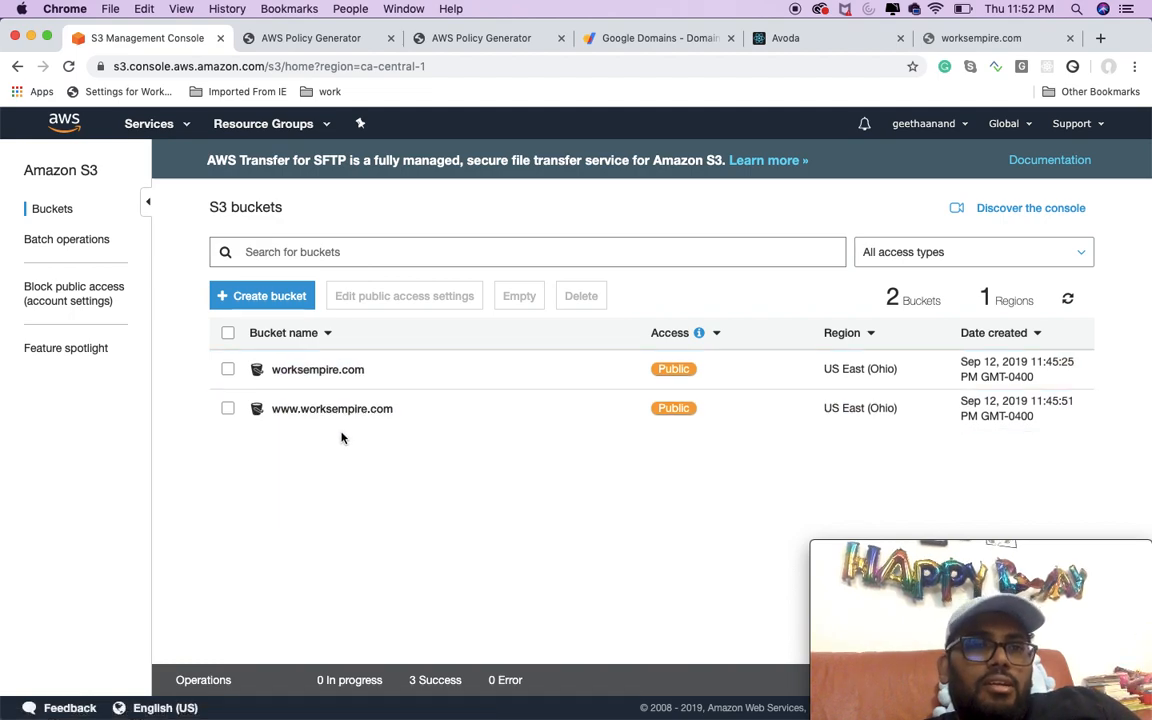
click(975, 40)
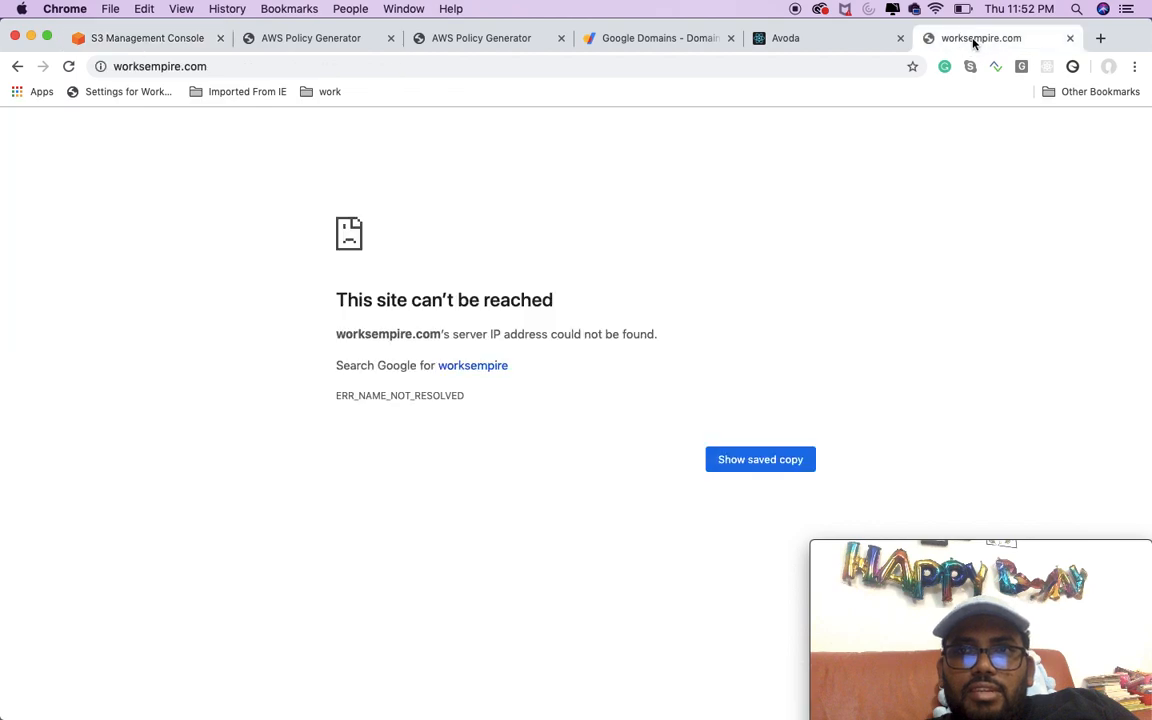
click(67, 66)
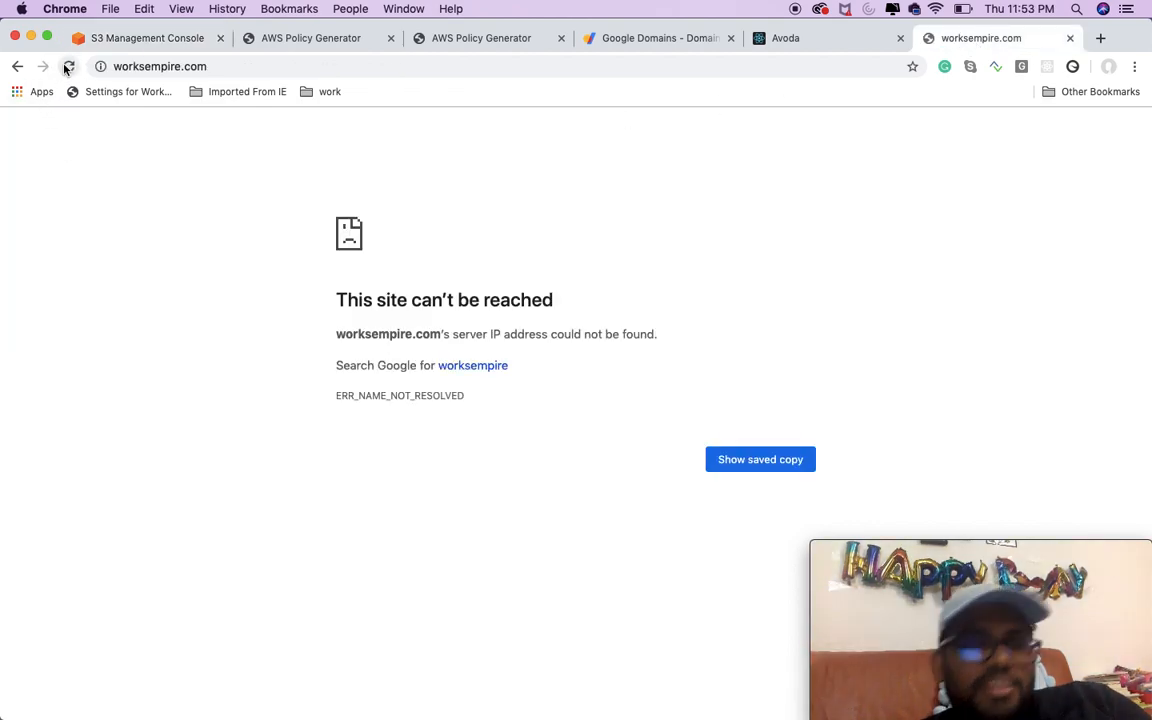
click(114, 39)
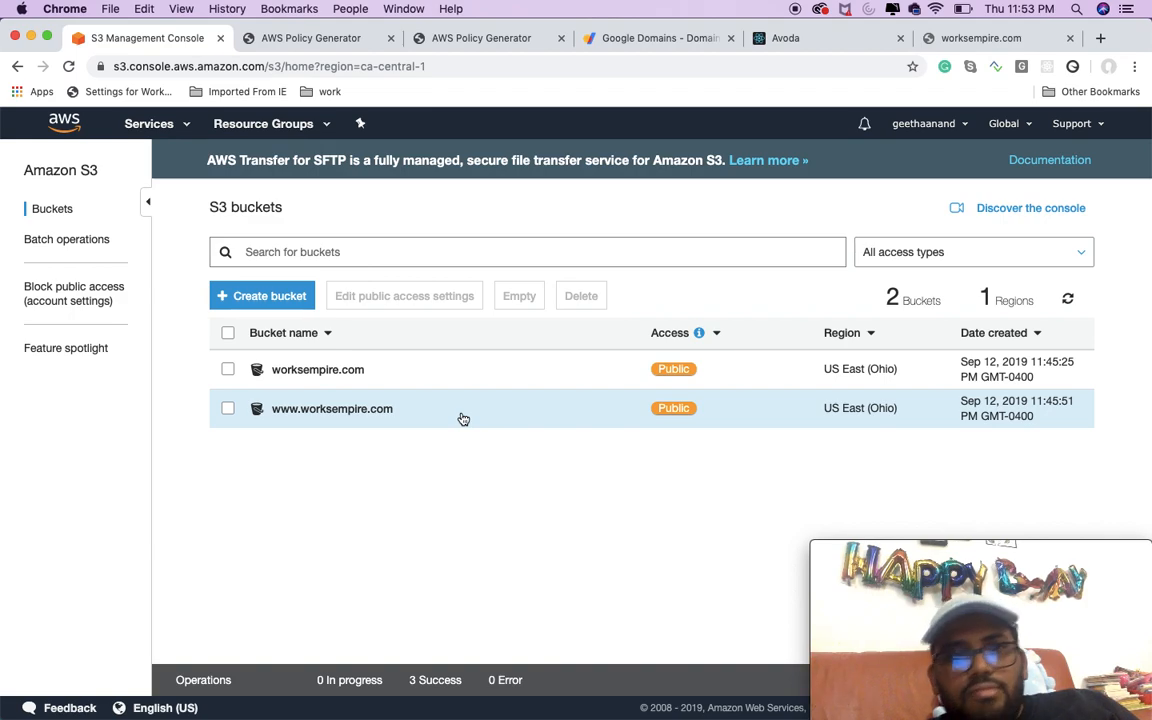
Step: Search Google for "aws 53 route", open the Amazon Route 53 page and go to the AWS Management Console
click(302, 40)
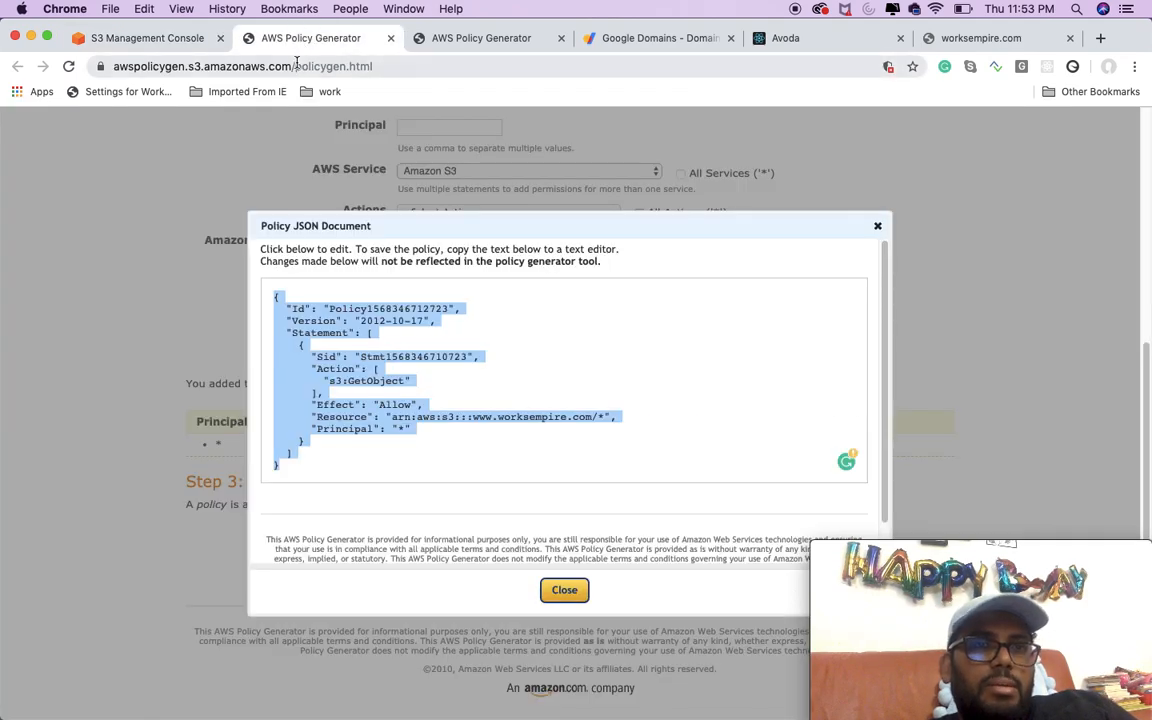
click(319, 66)
text(aws 5)
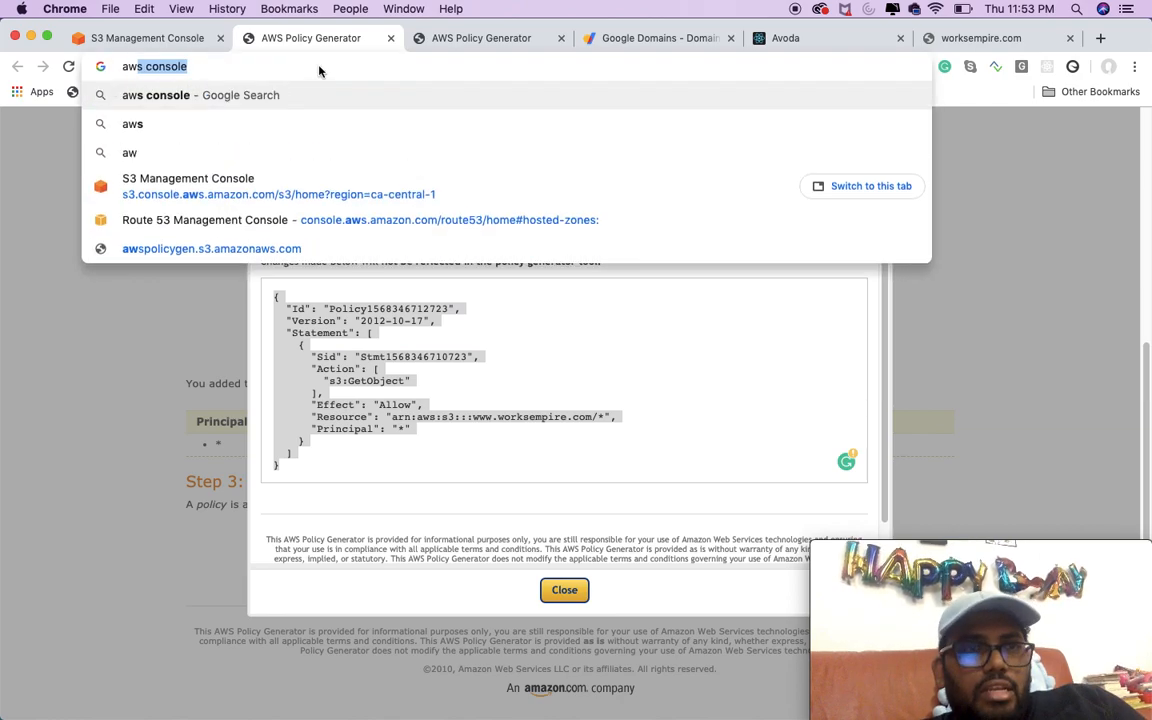
text(3 ro)
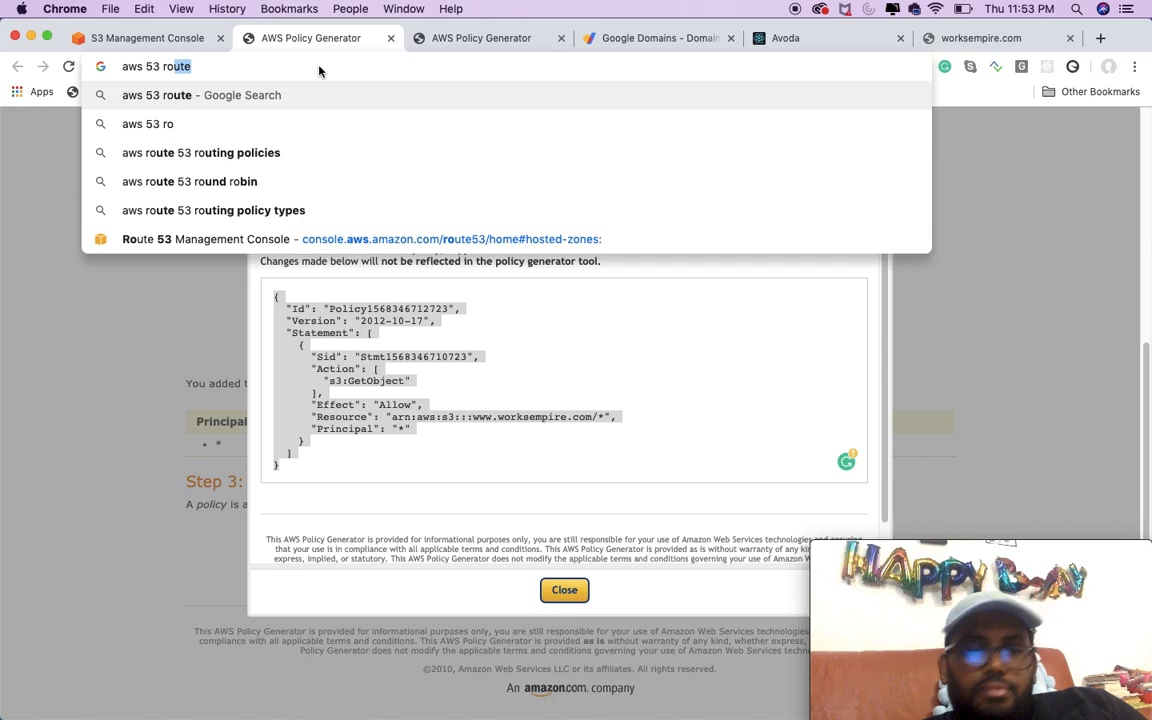
key(Return)
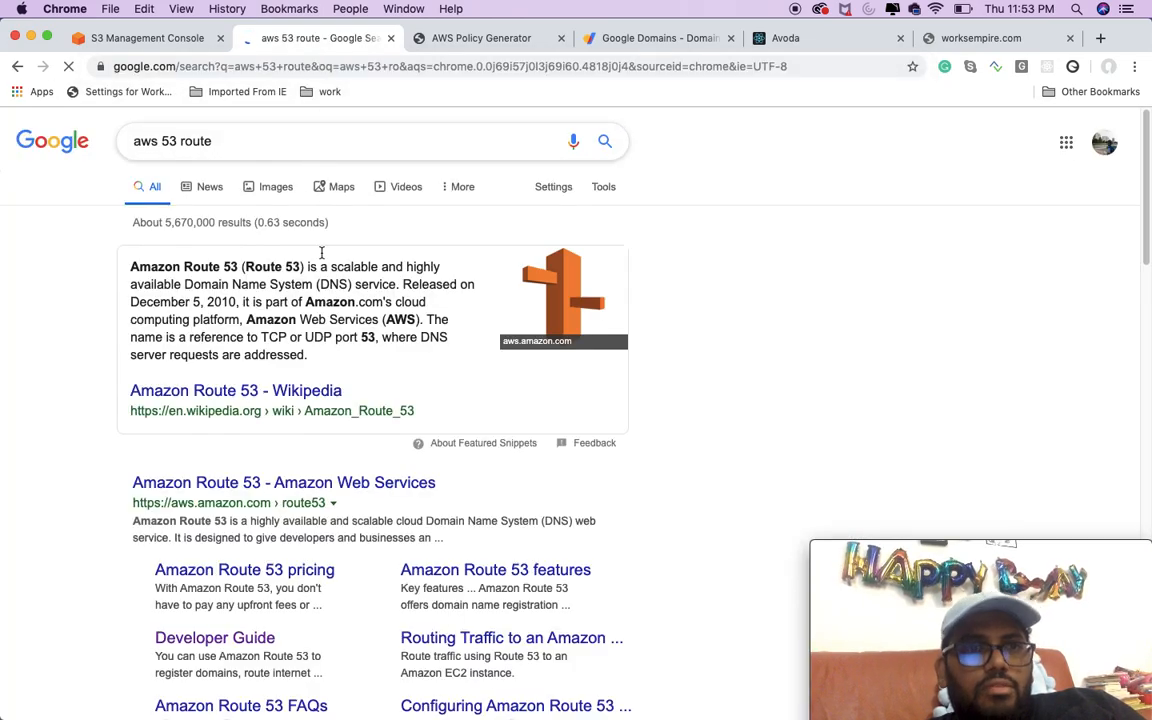
click(276, 483)
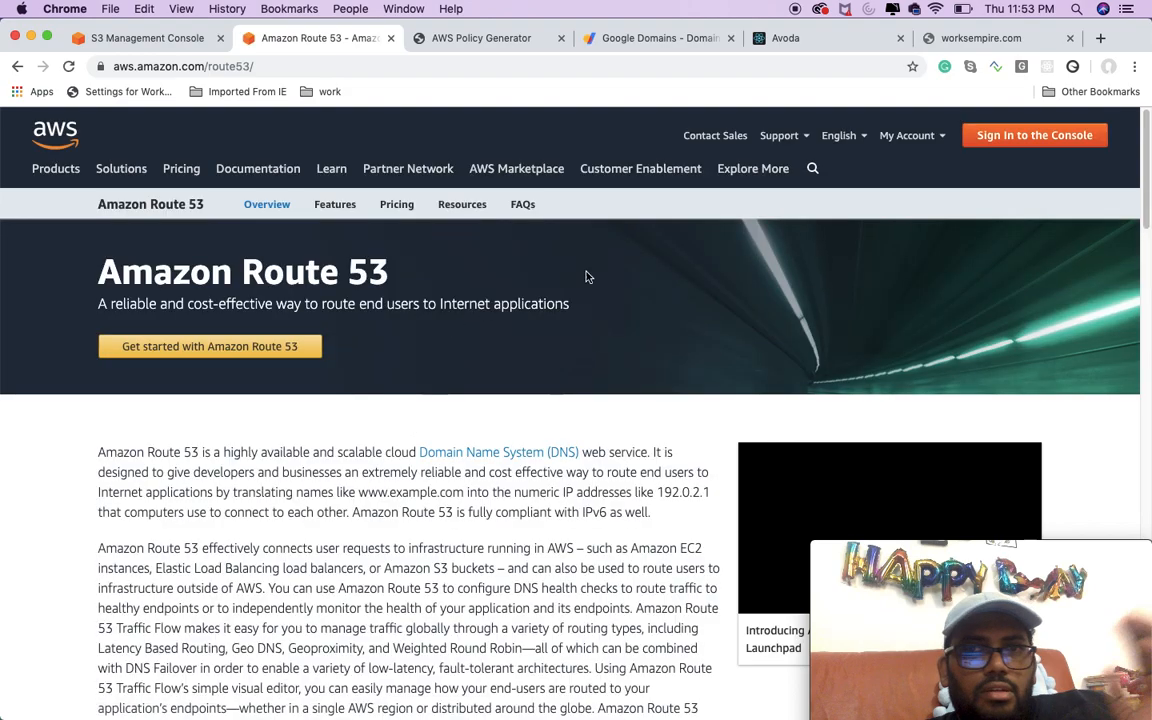
click(1045, 142)
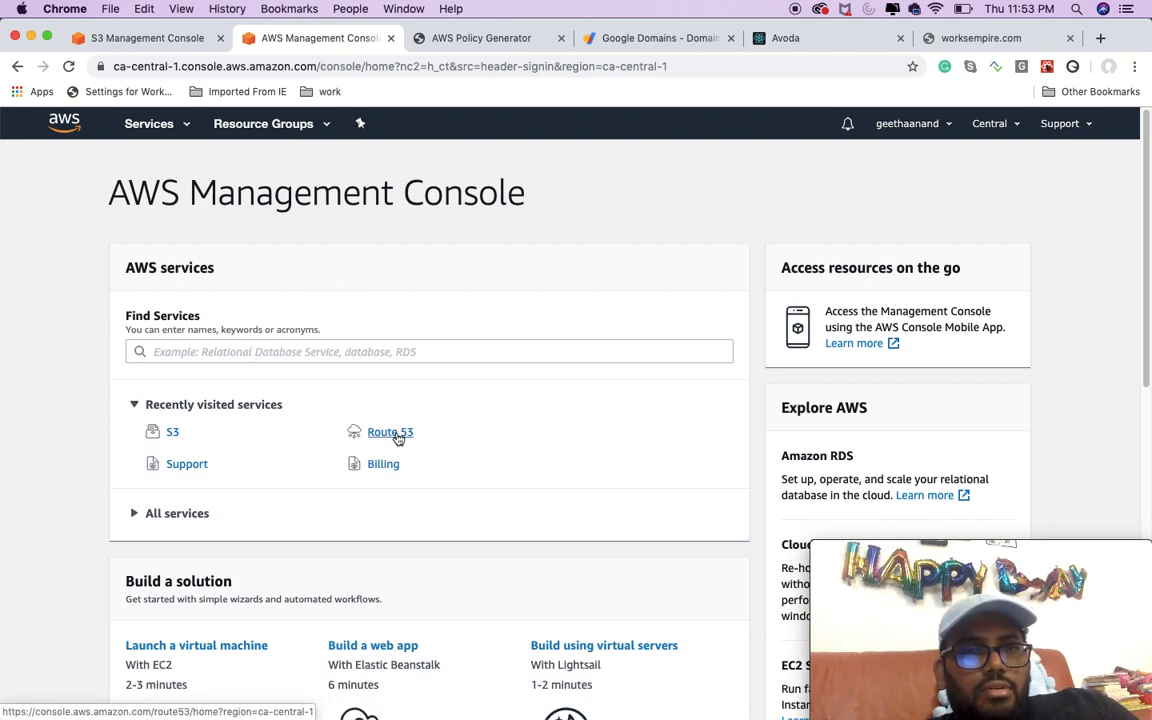
Step: Find the Route 53 service by searching for "rout" and open its hosted zones list
click(162, 123)
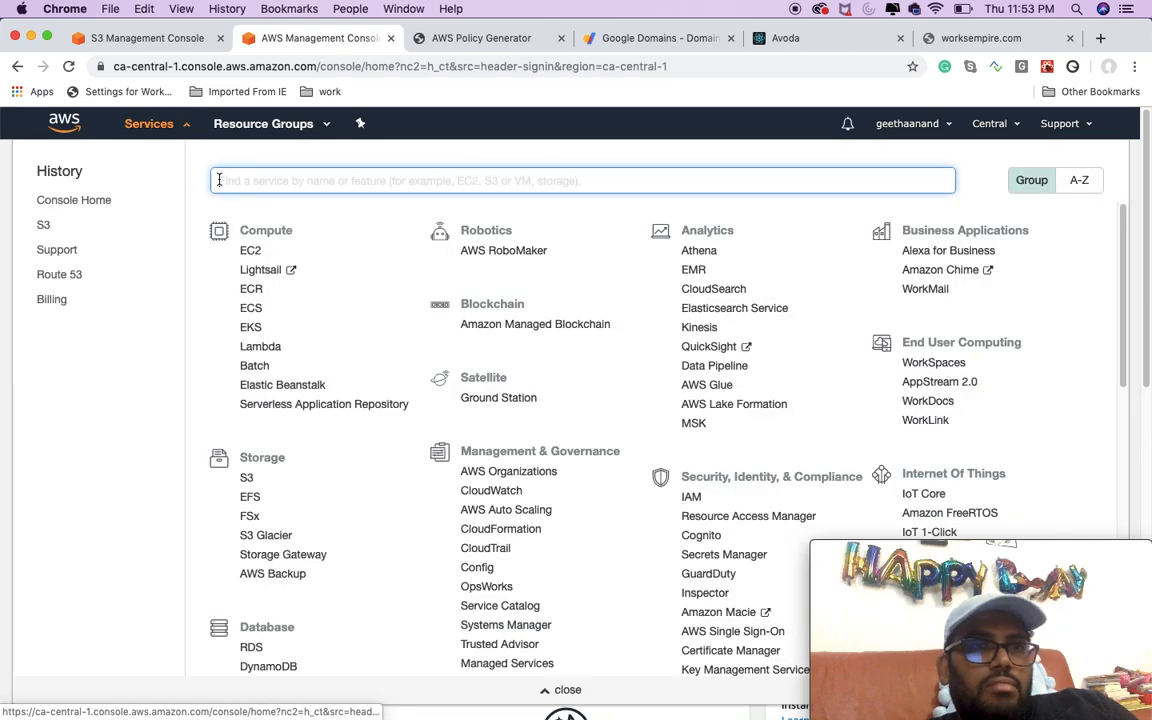
text(rout)
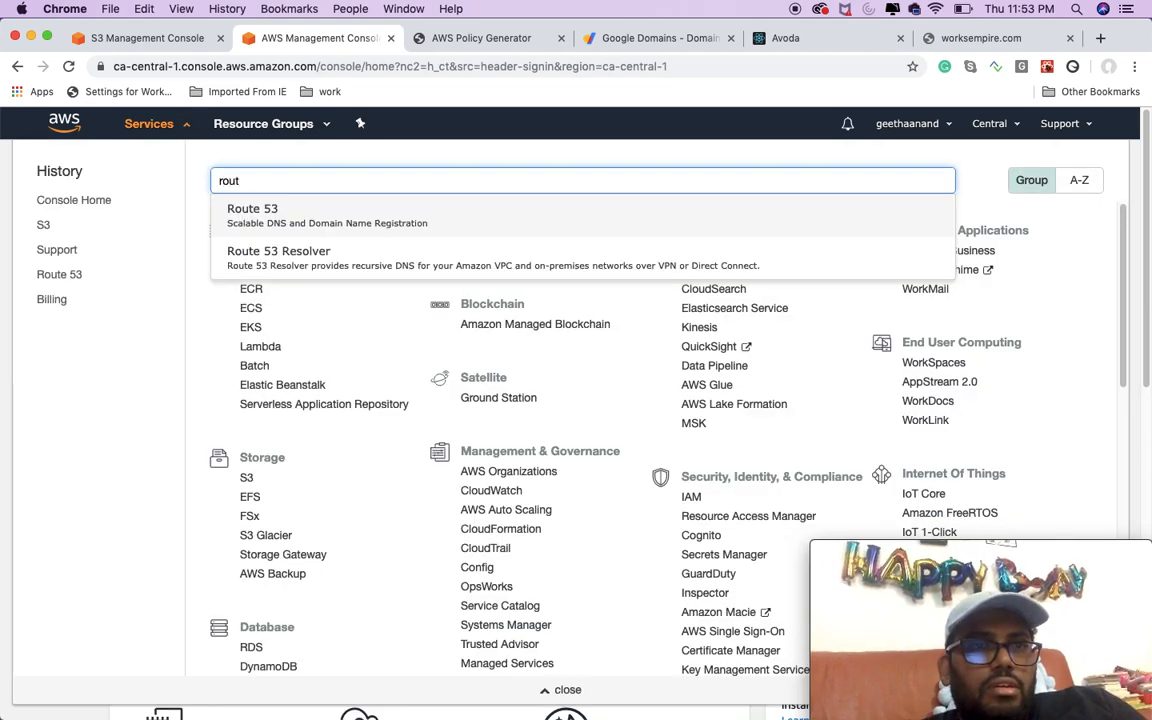
click(245, 226)
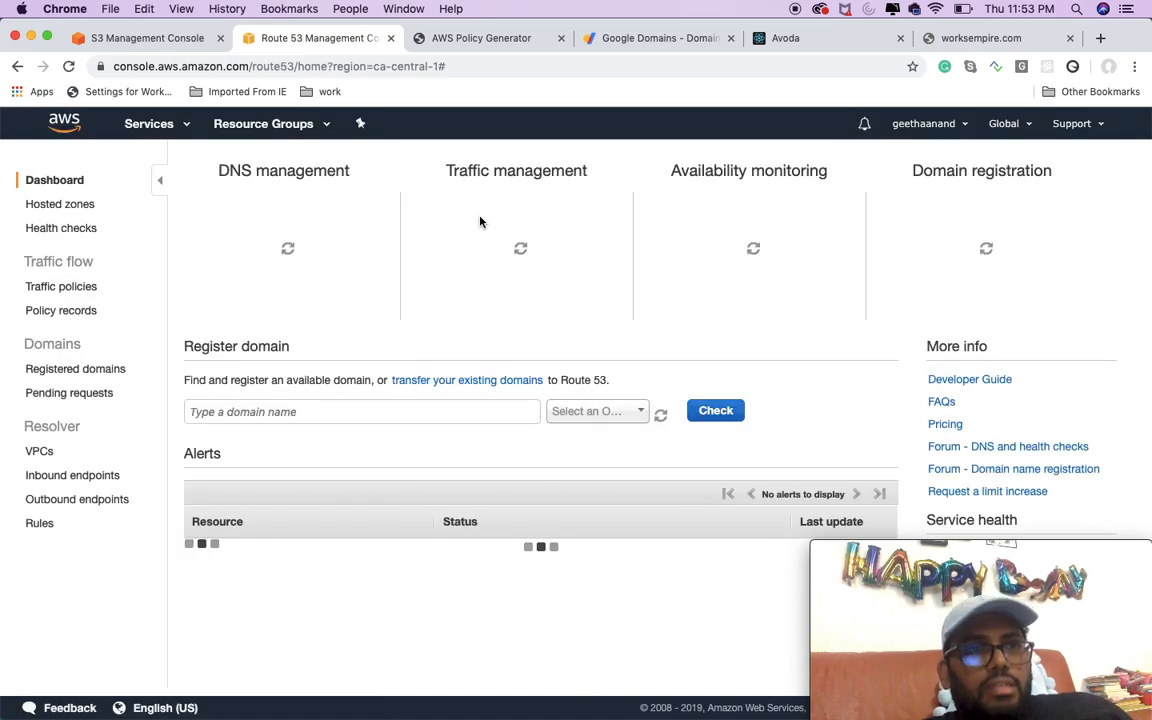
click(300, 261)
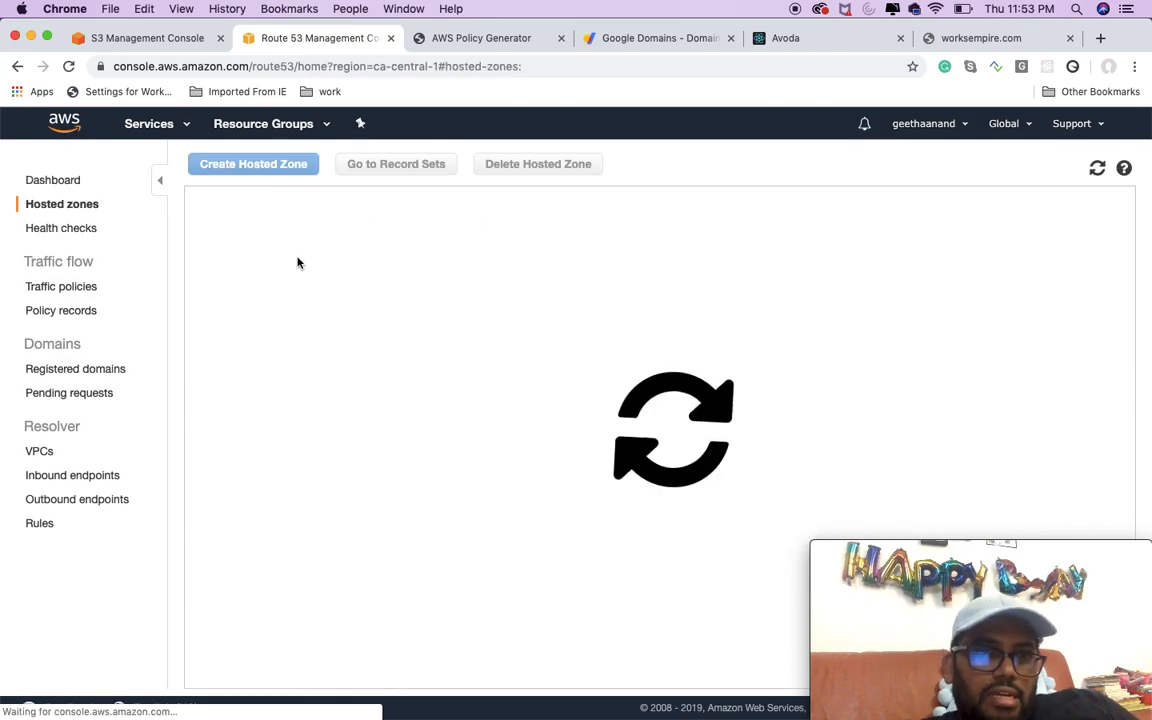
Step: Try to delete the existing worksempire.com hosted zone
click(201, 268)
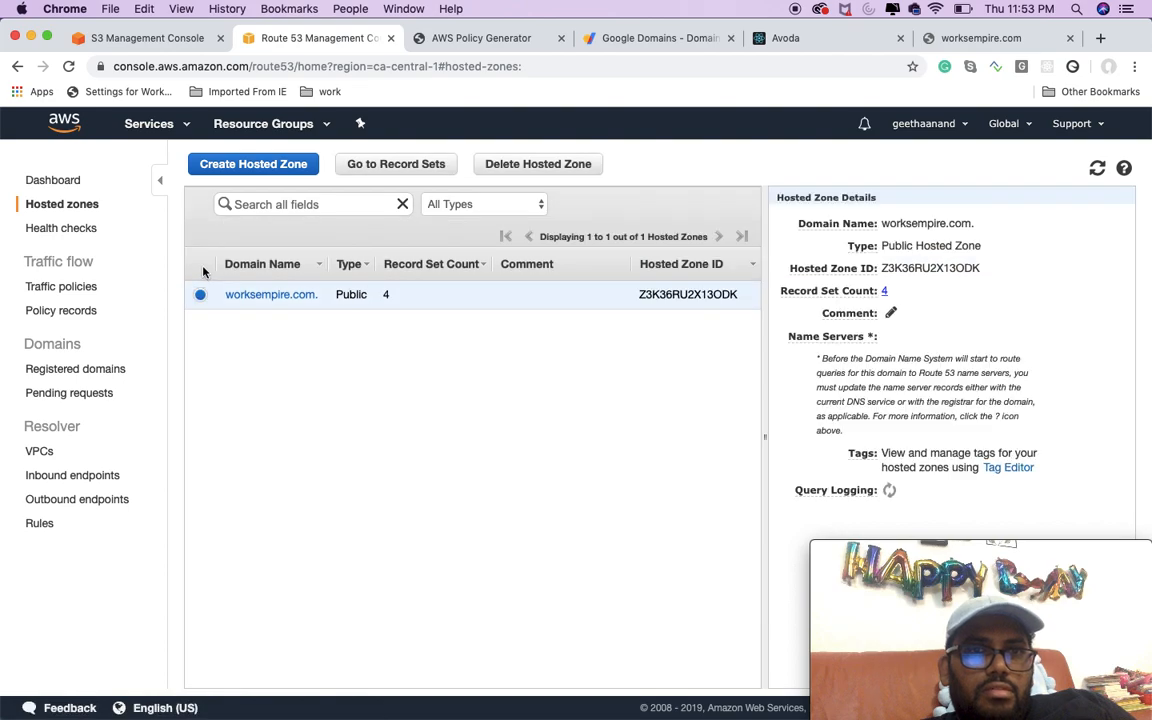
click(516, 170)
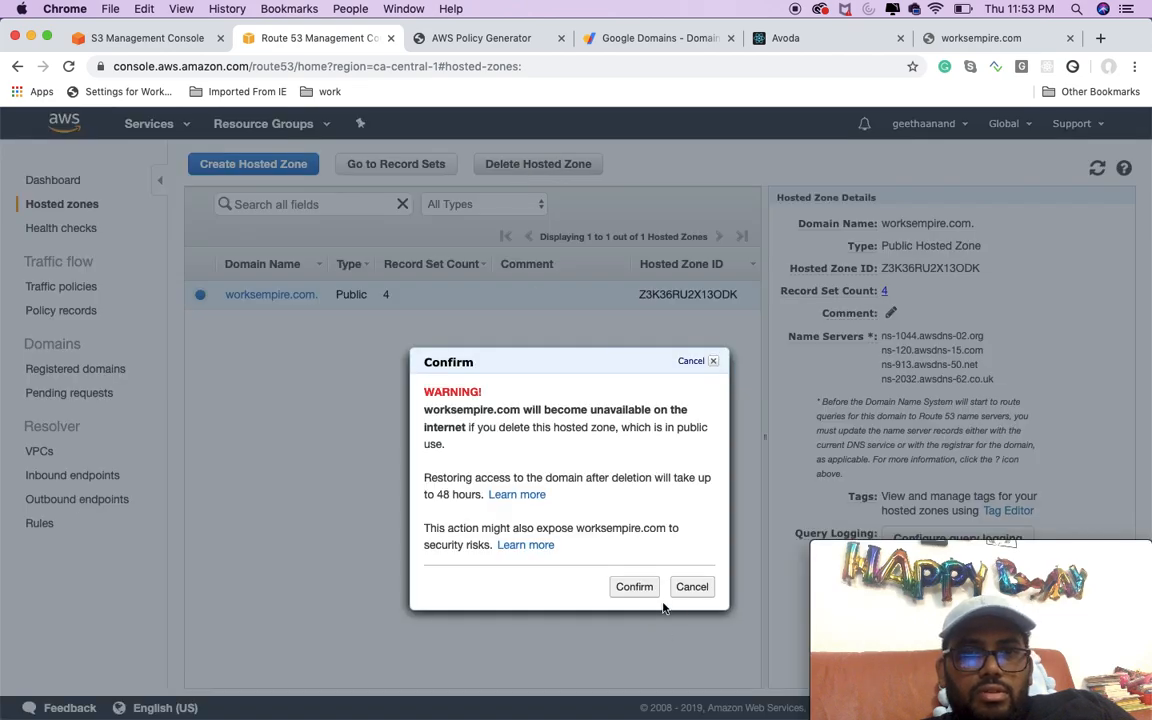
click(641, 587)
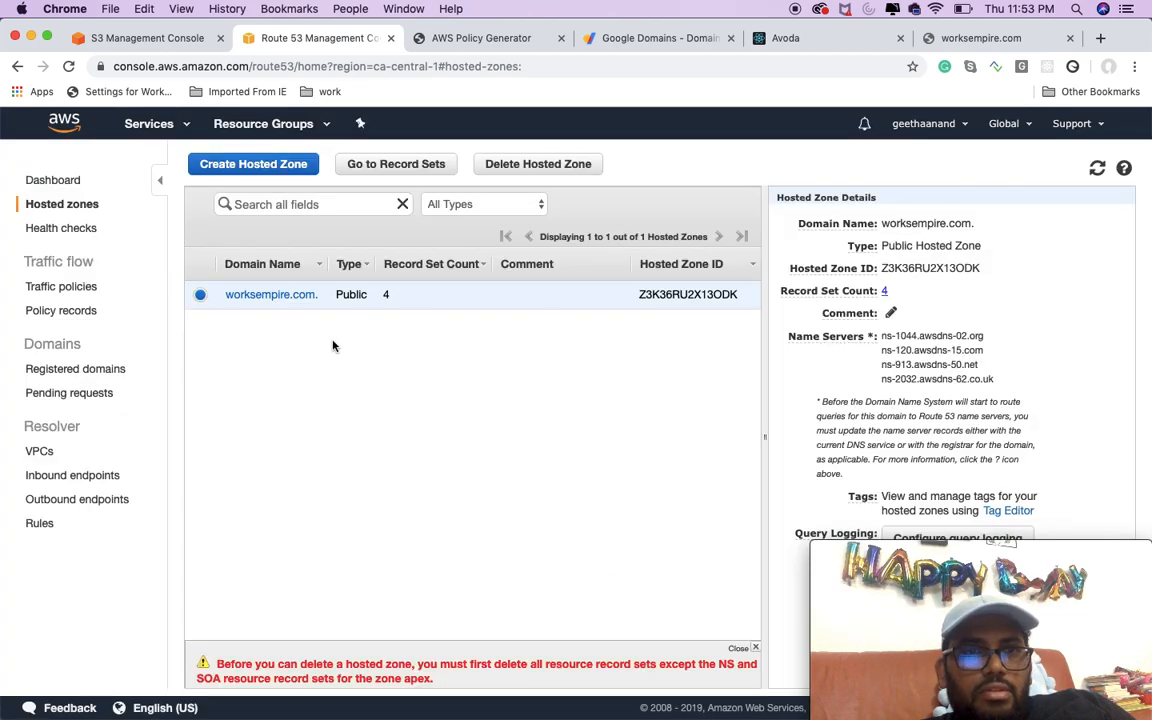
click(300, 296)
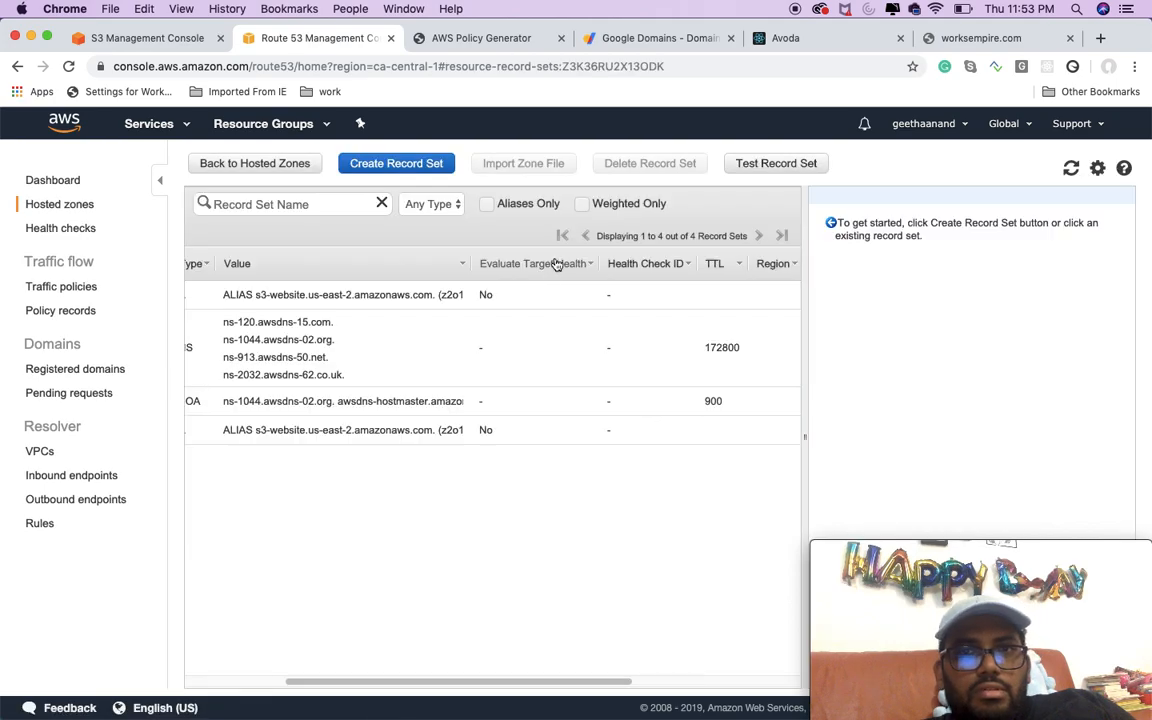
click(432, 296)
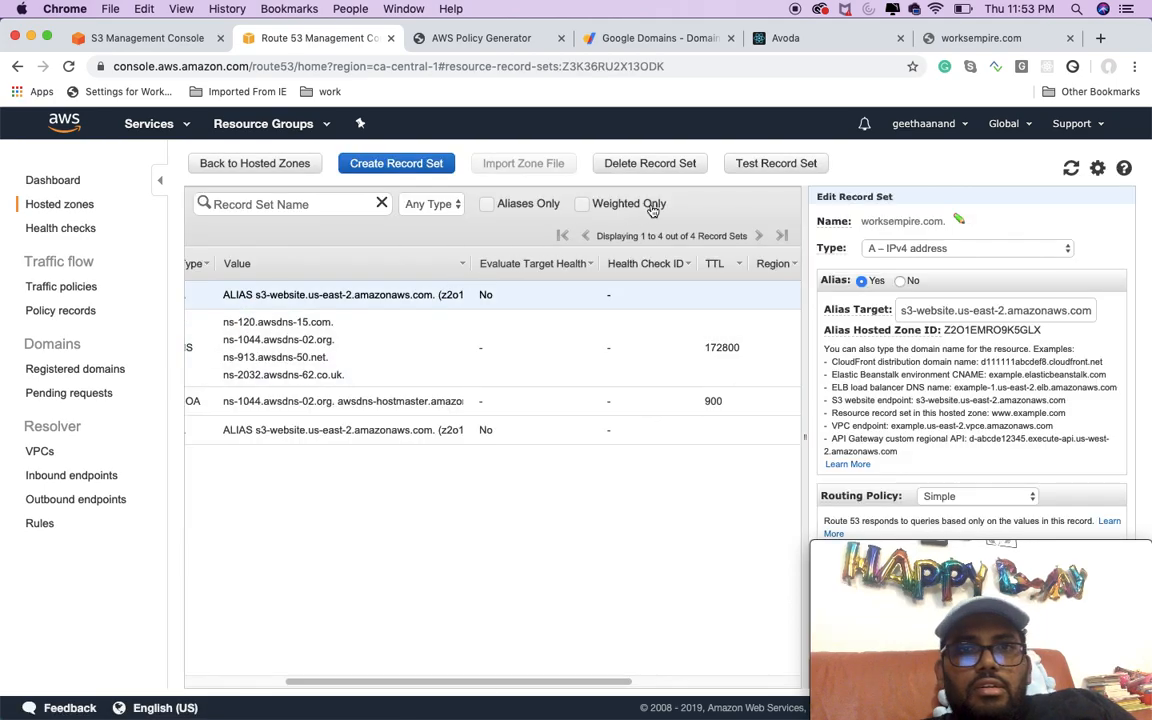
click(660, 163)
click(620, 470)
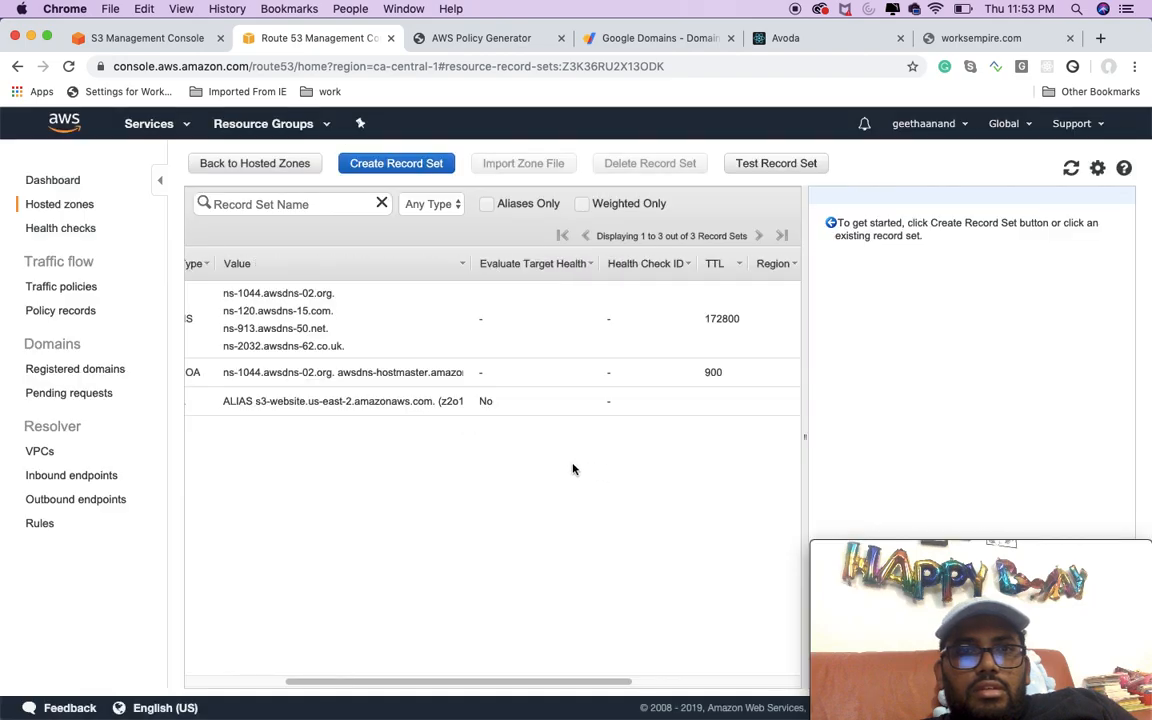
click(326, 408)
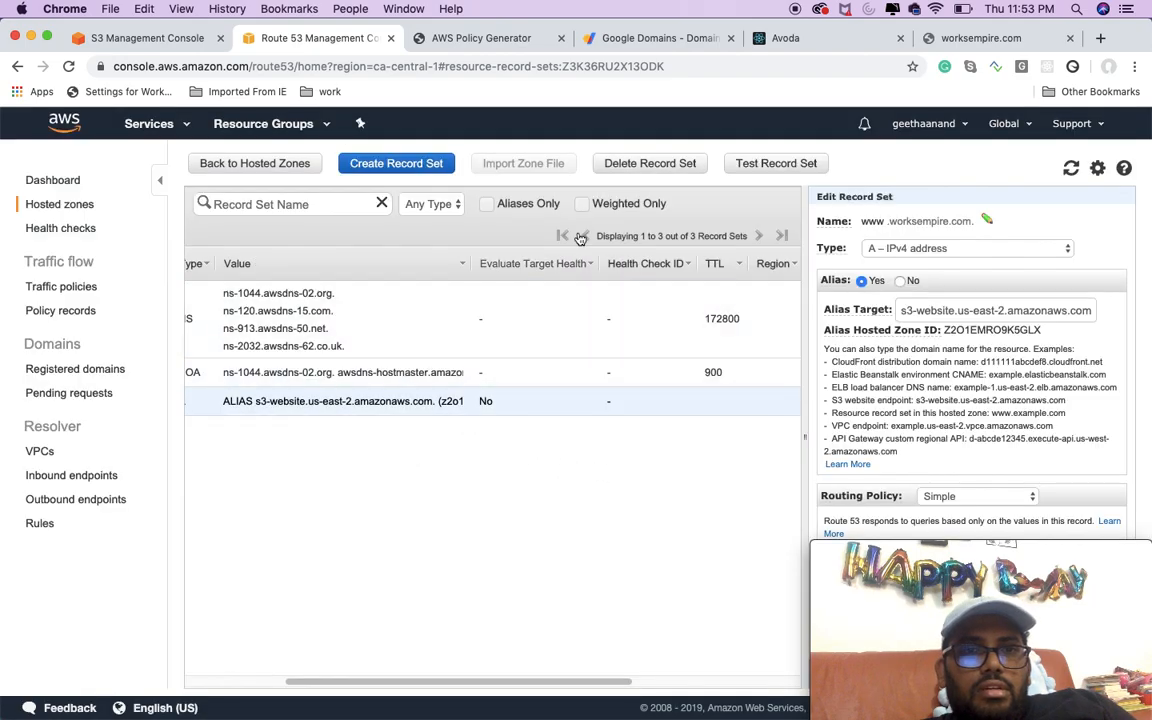
click(630, 163)
click(625, 474)
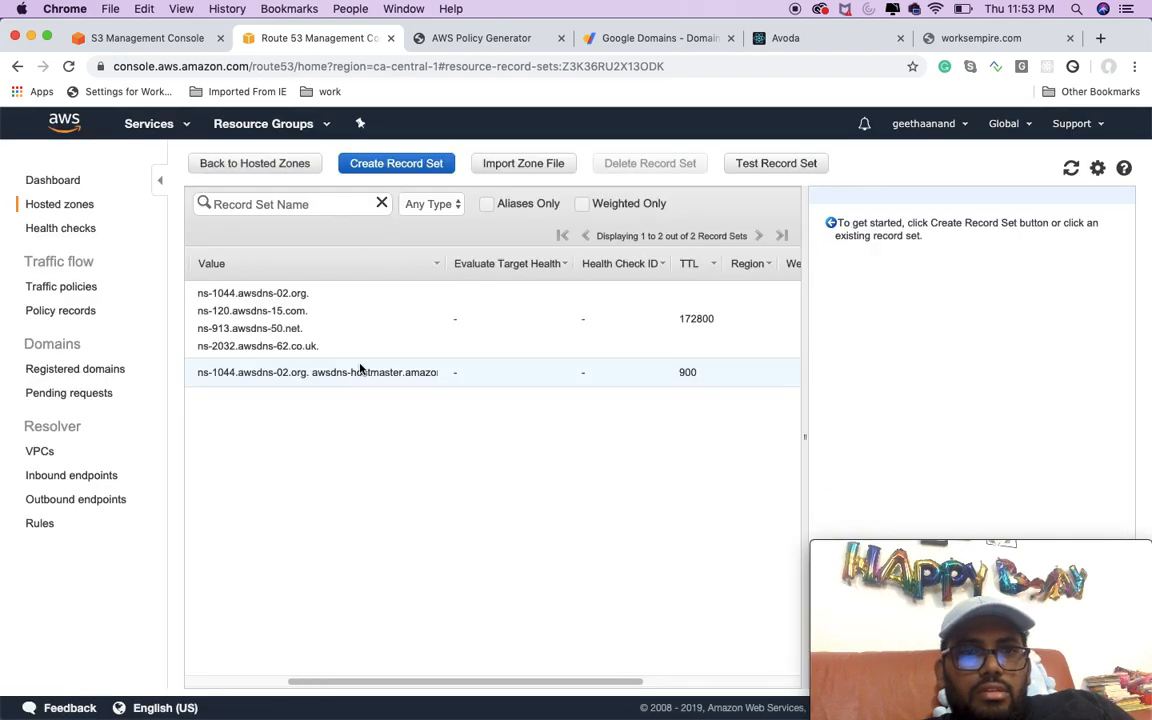
click(357, 372)
click(320, 306)
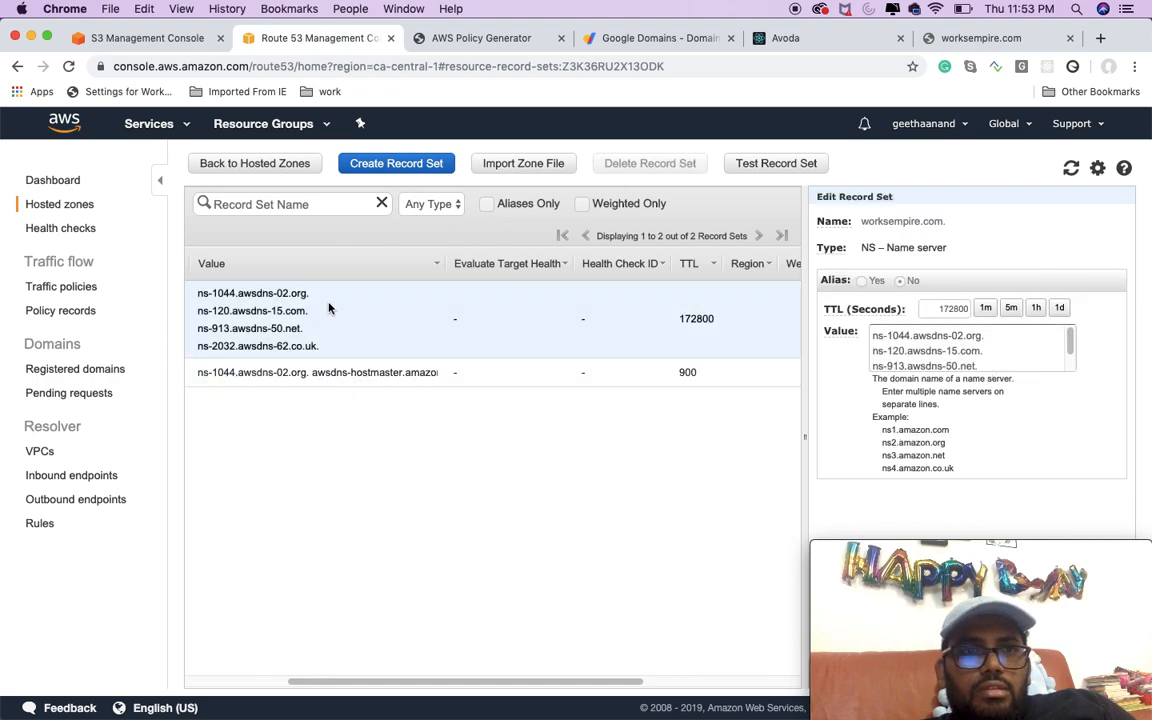
Step: Return to the hosted zones list and delete the old worksempire.com hosted zone
click(284, 168)
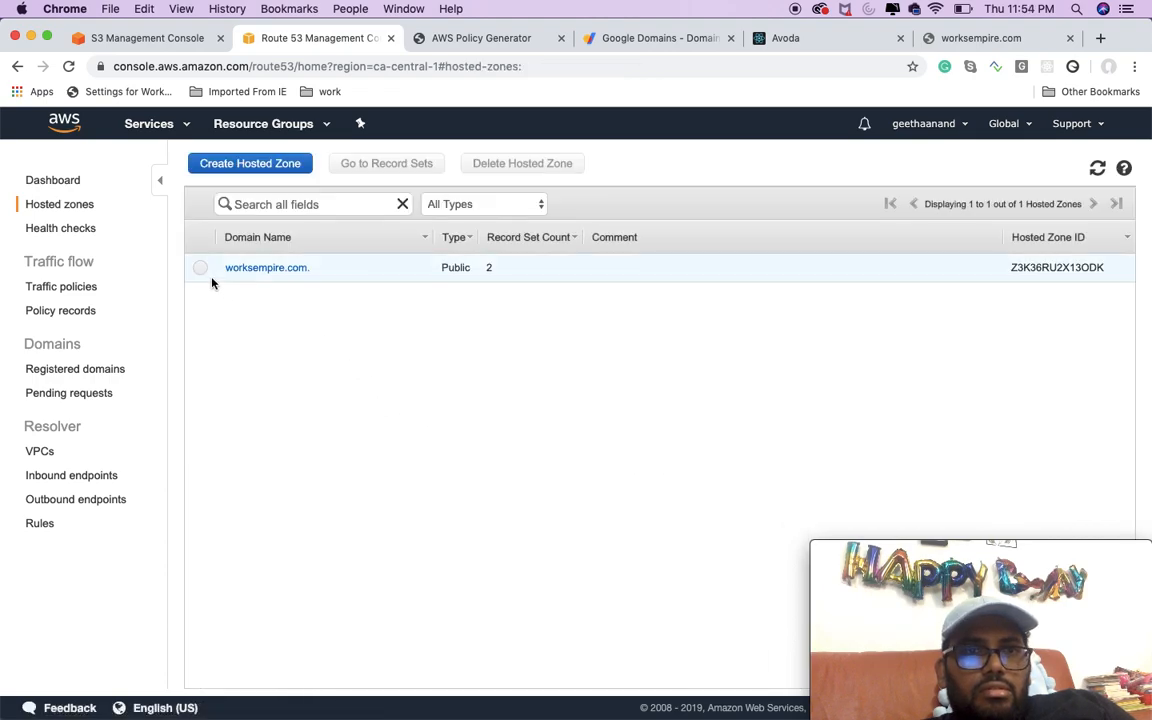
click(200, 294)
click(522, 163)
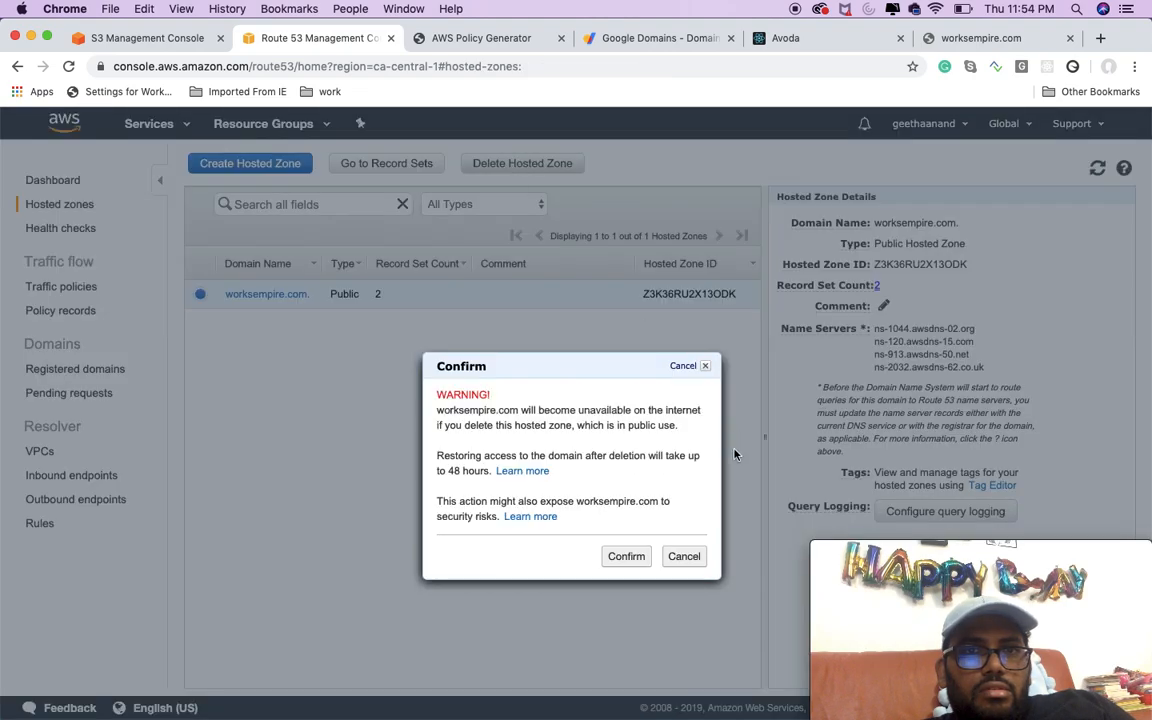
click(626, 557)
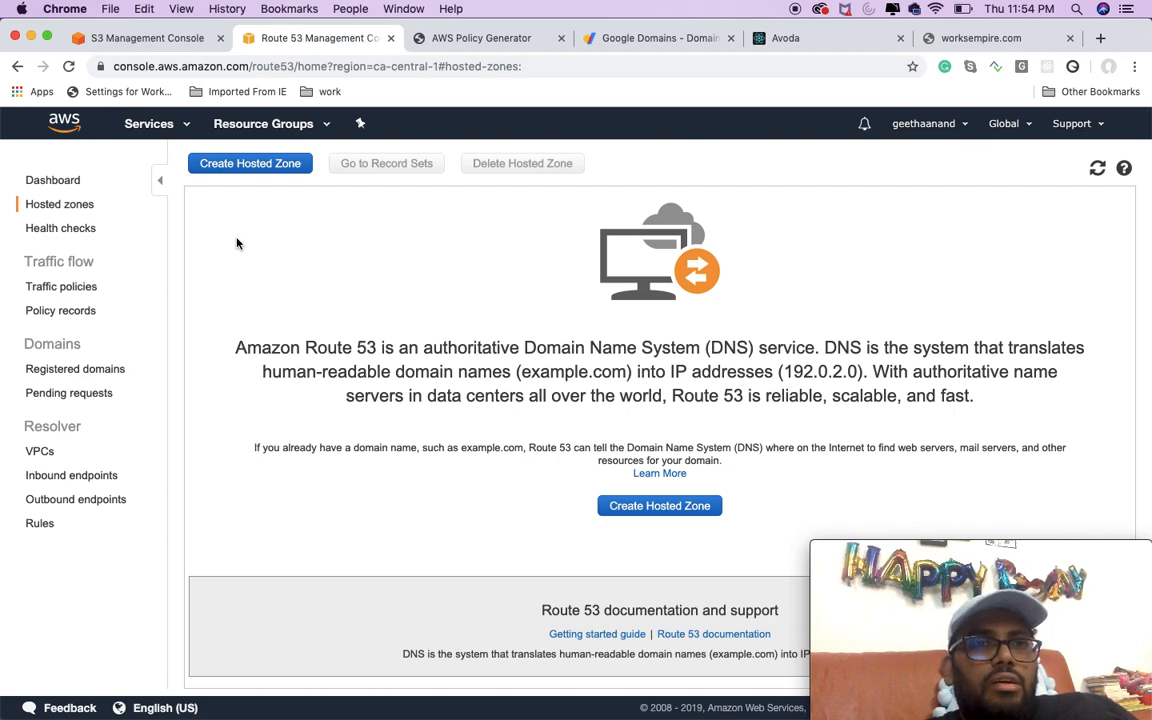
Step: Start a new hosted zone in Route 53 and copy the domain name worksempire.com from Google Domains
click(72, 203)
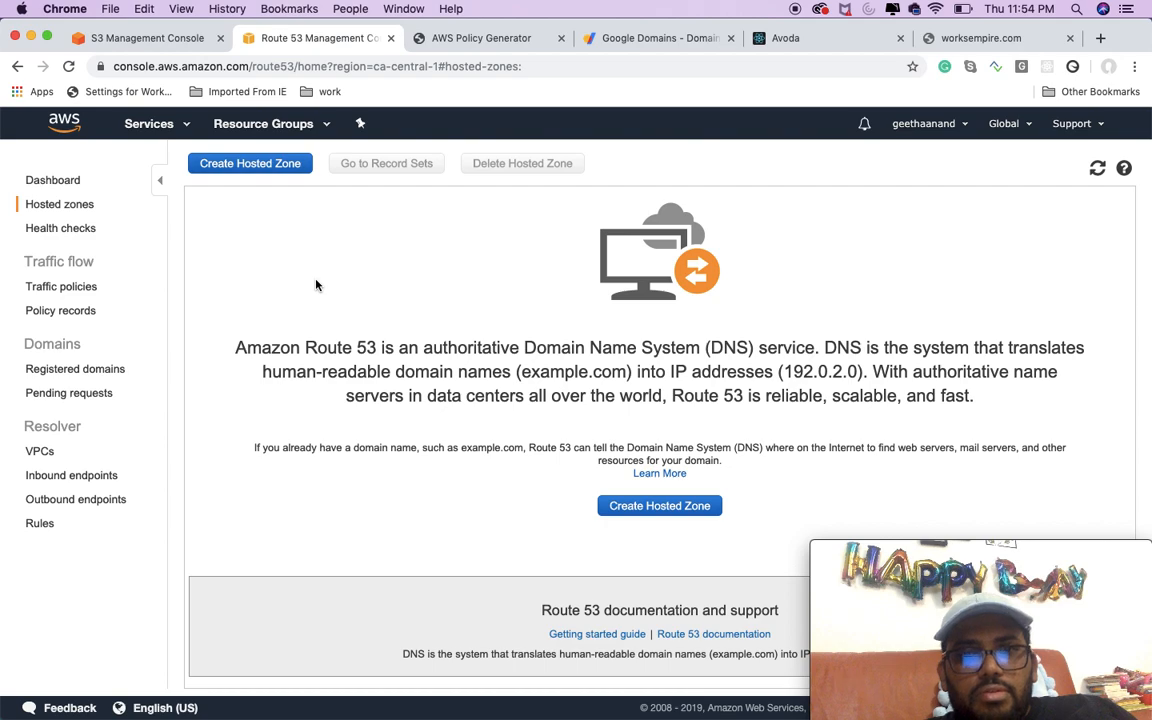
click(257, 163)
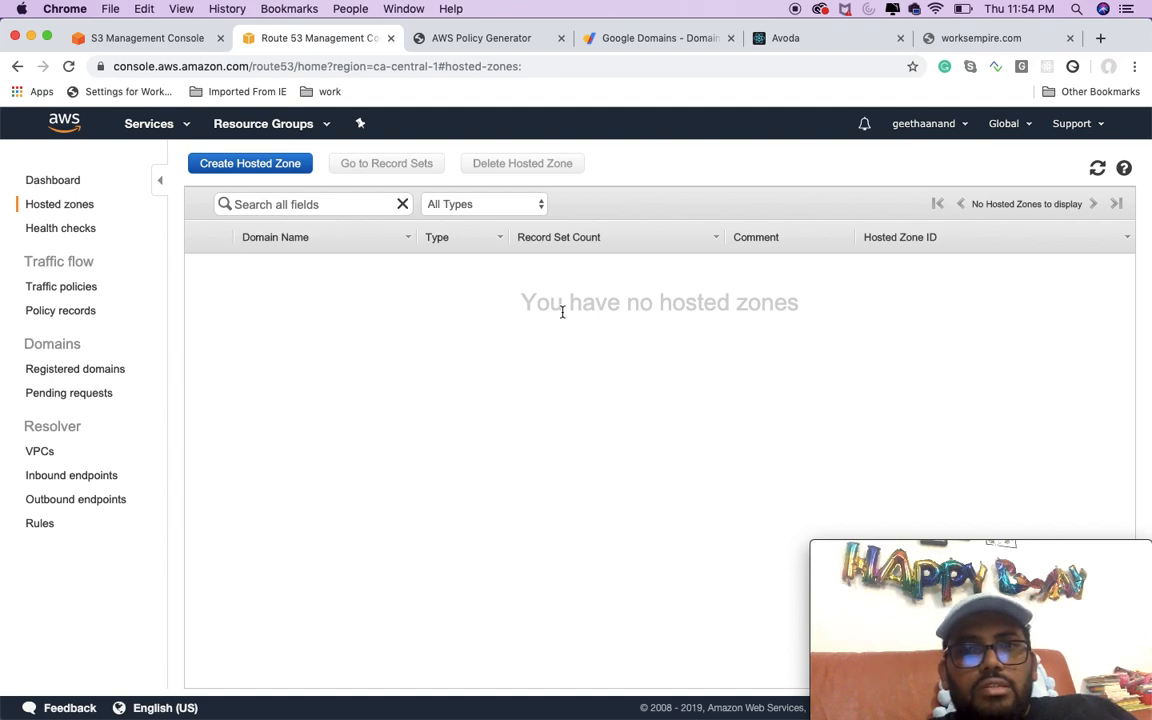
click(240, 167)
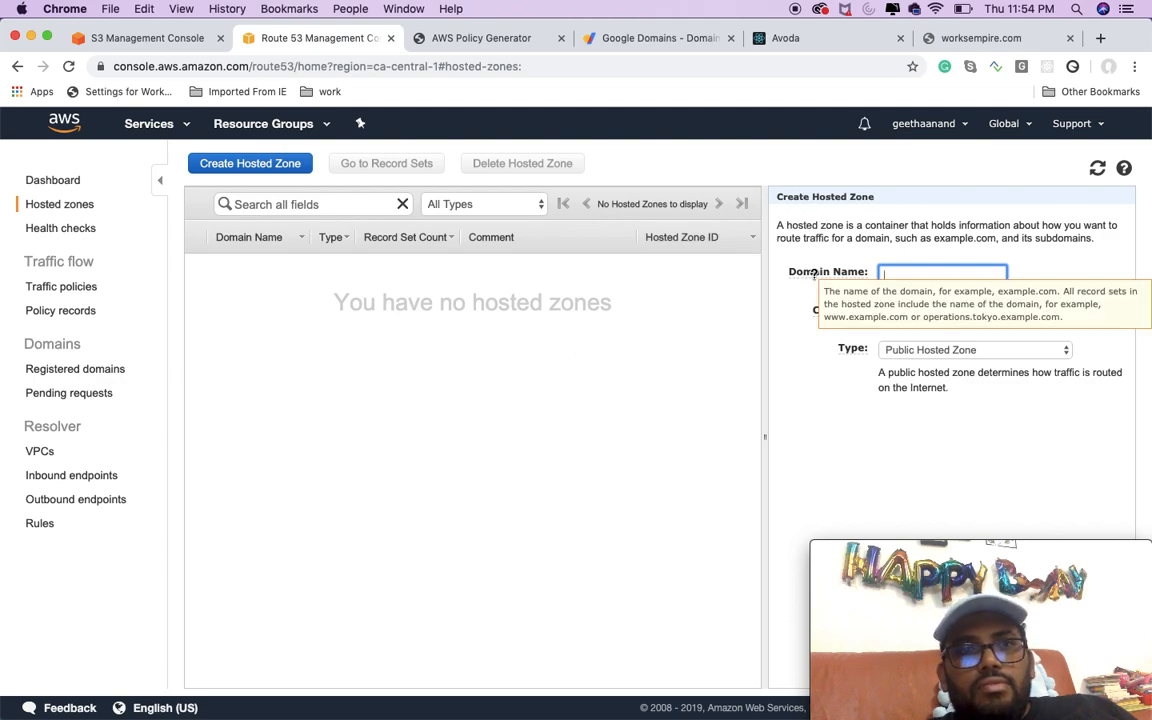
mouse_move(865, 273)
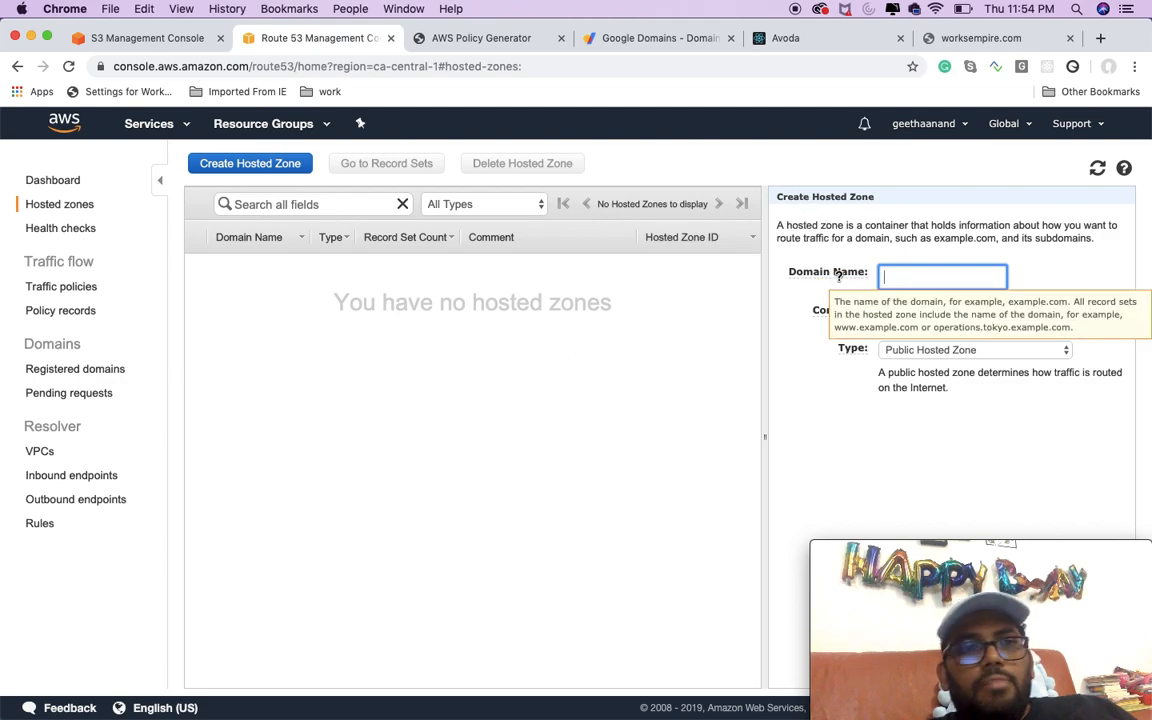
click(625, 40)
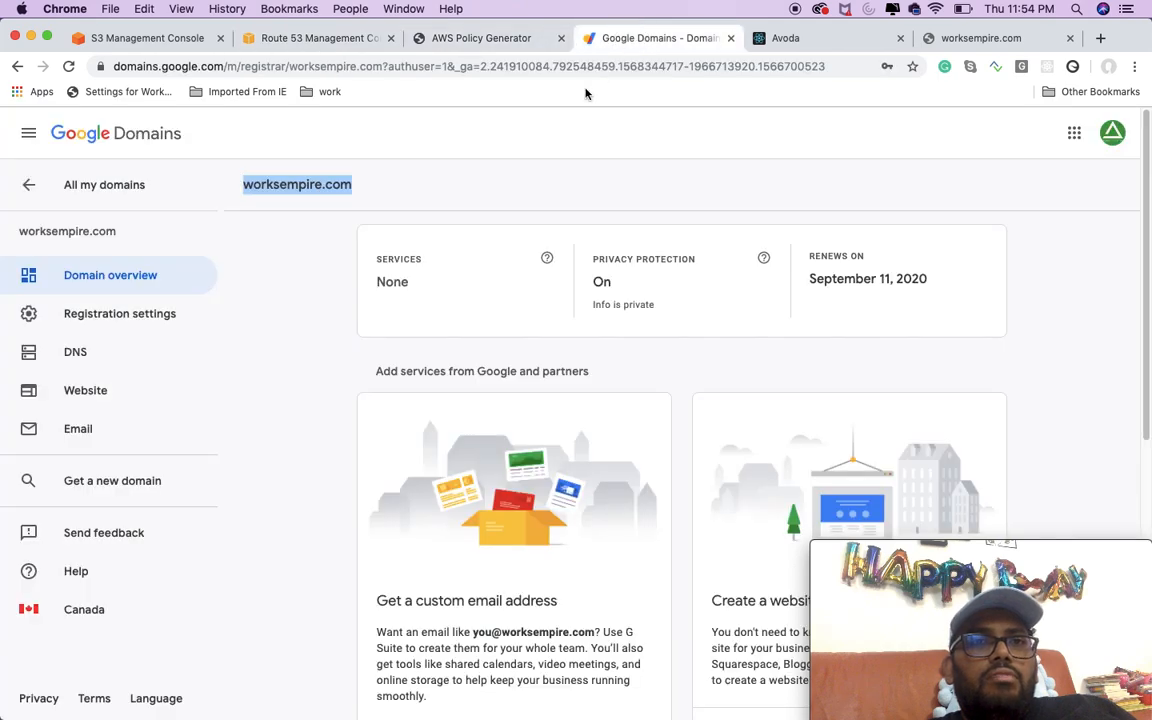
click(250, 197)
drag(244, 184, 350, 185)
right_click(293, 190)
click(323, 219)
Step: Paste worksempire.com as the domain name and create a Public Hosted Zone with no comment
click(334, 40)
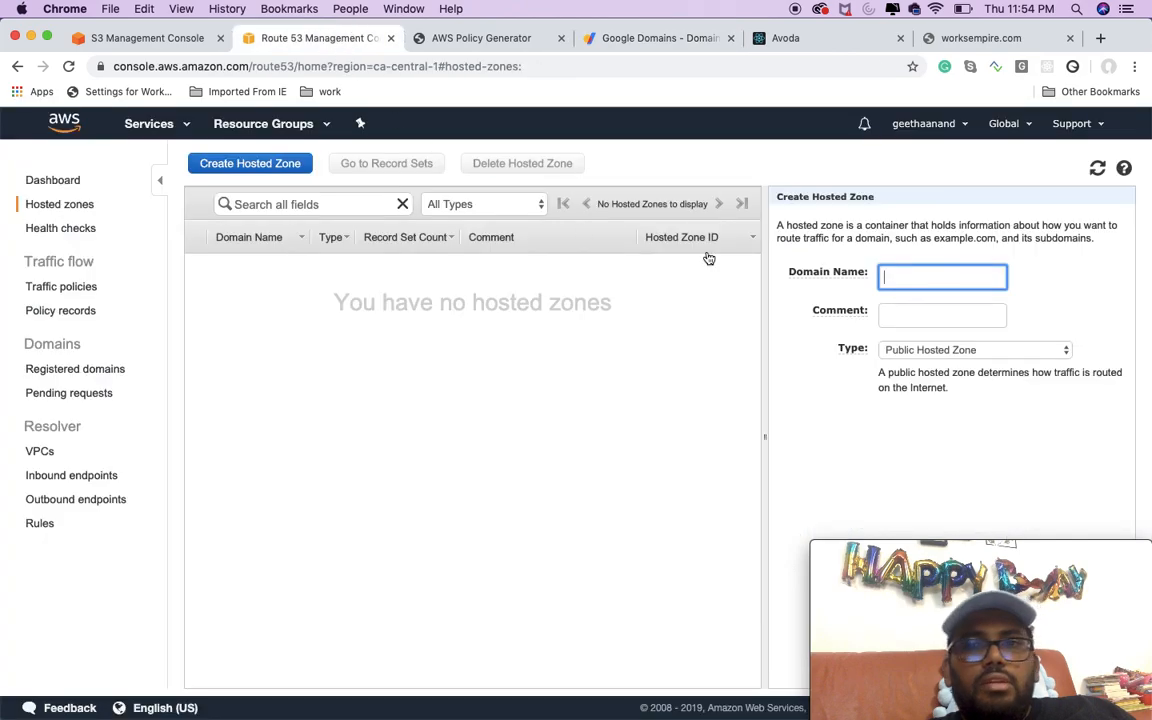
right_click(908, 278)
click(940, 376)
click(1022, 317)
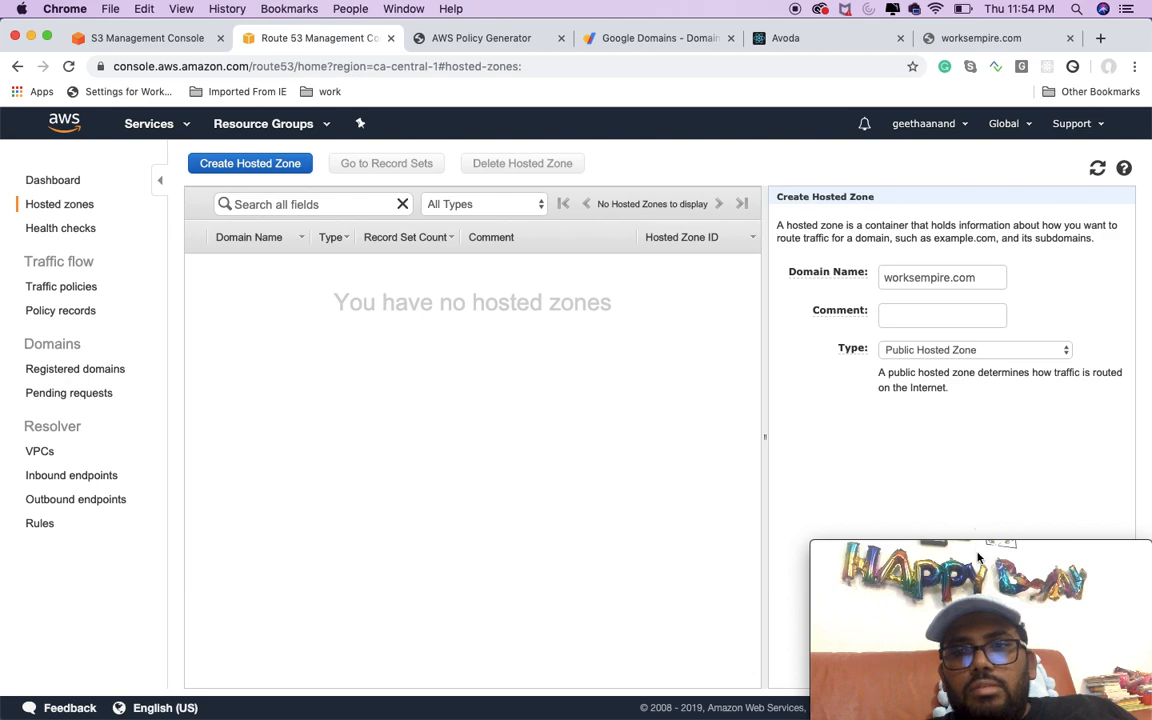
drag(987, 546, 708, 546)
click(958, 677)
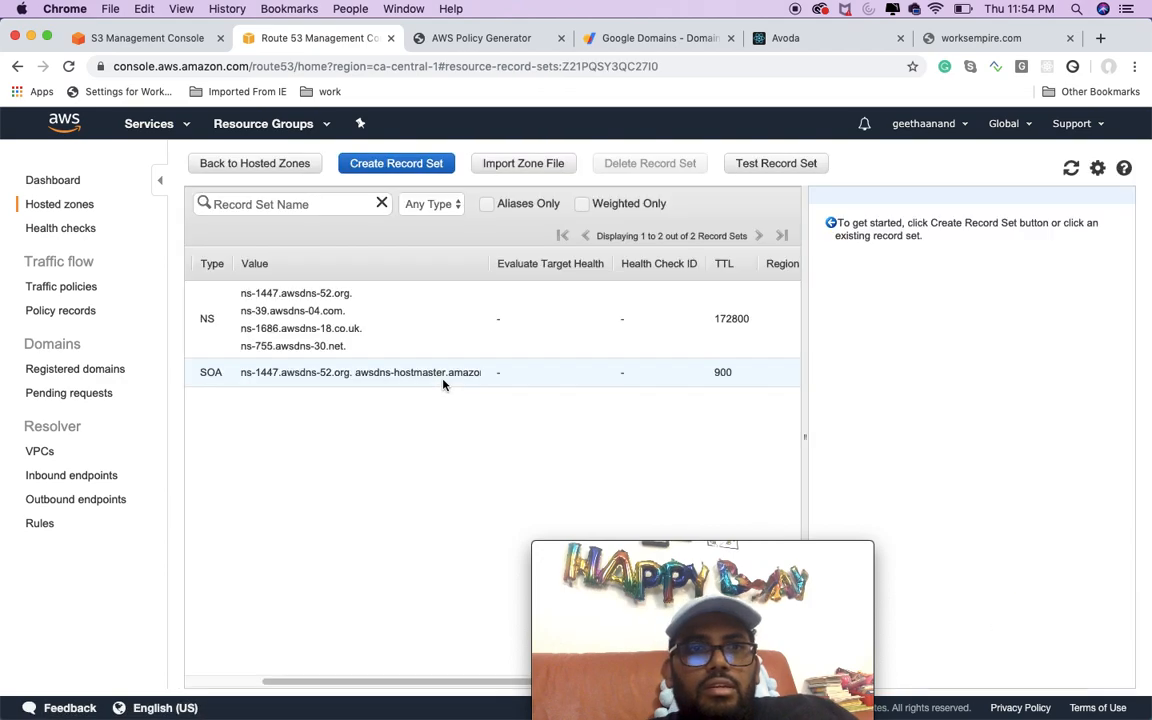
Step: Create an alias A – IPv4 record set for the root domain, targeting the worksempire.com S3 website endpoint with Simple routing
click(207, 323)
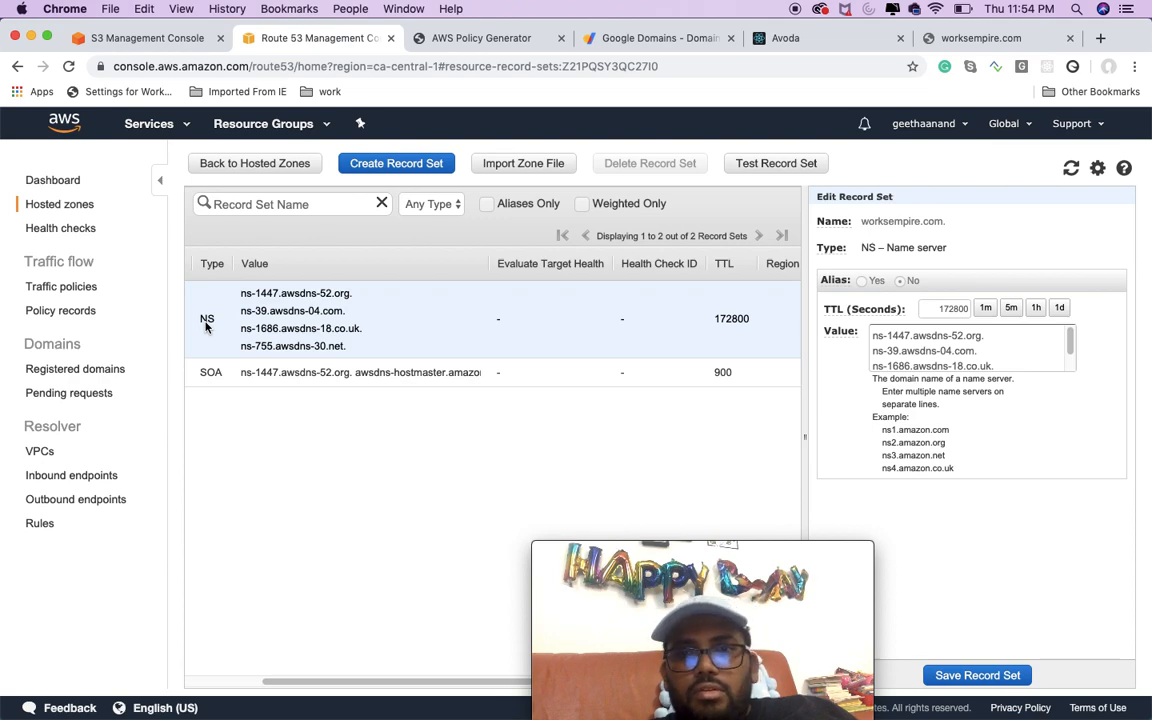
click(237, 377)
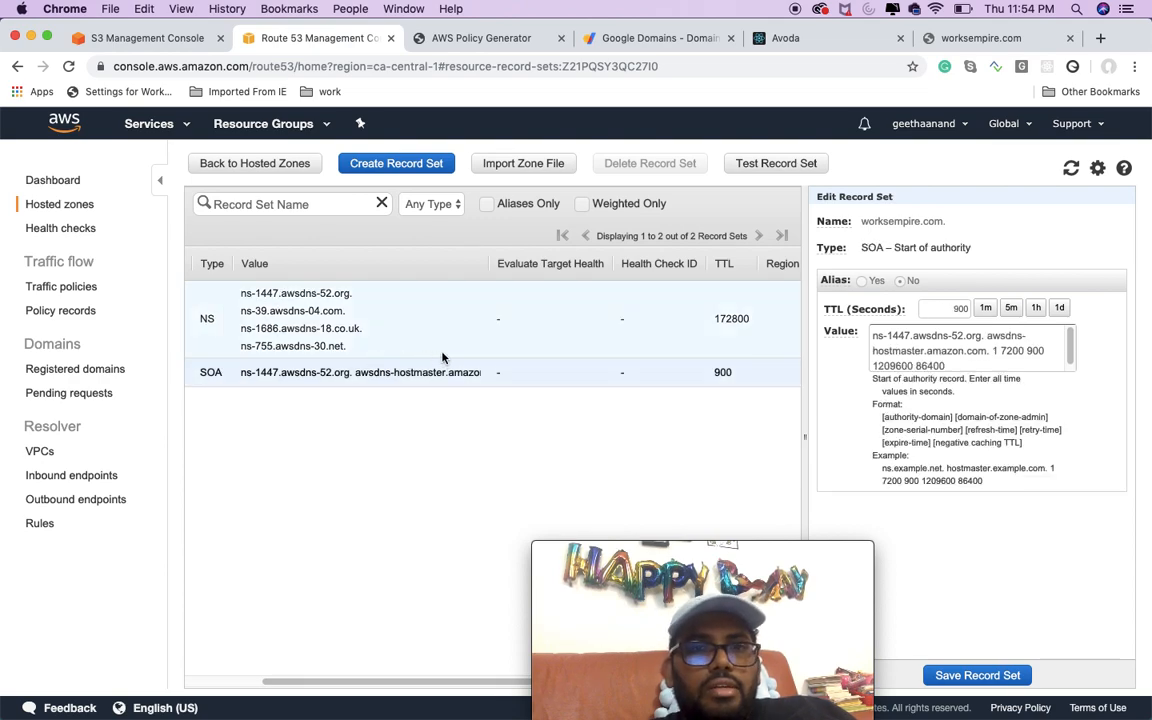
click(403, 172)
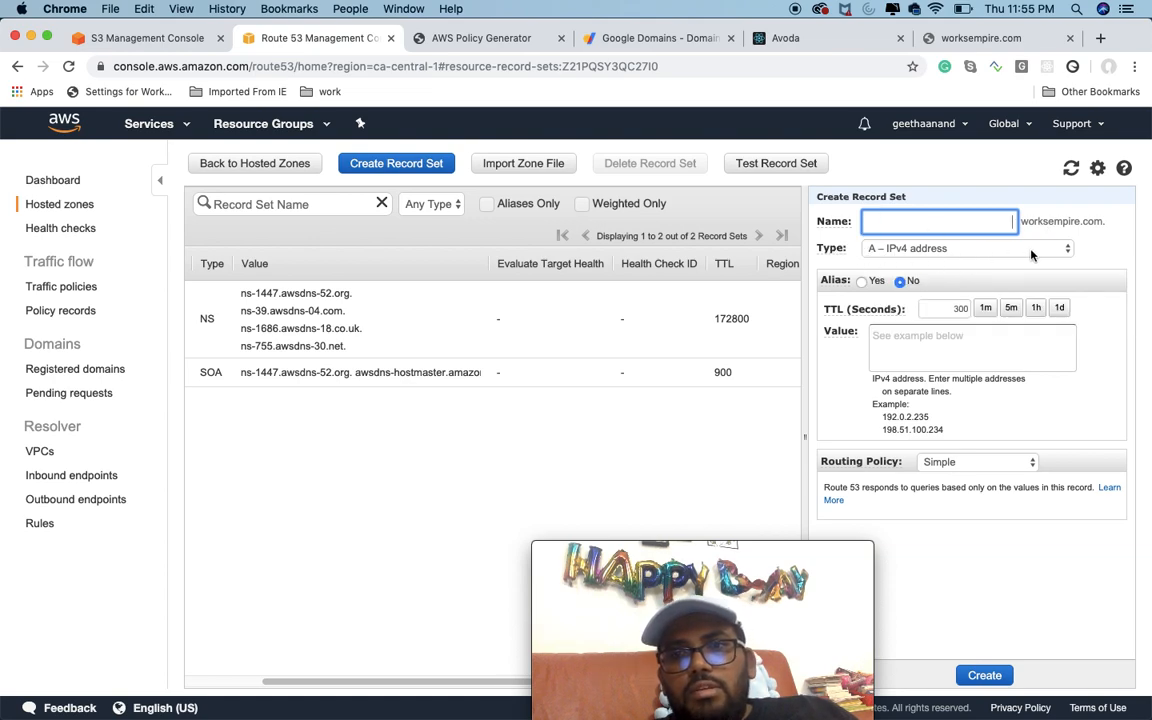
click(861, 283)
click(948, 310)
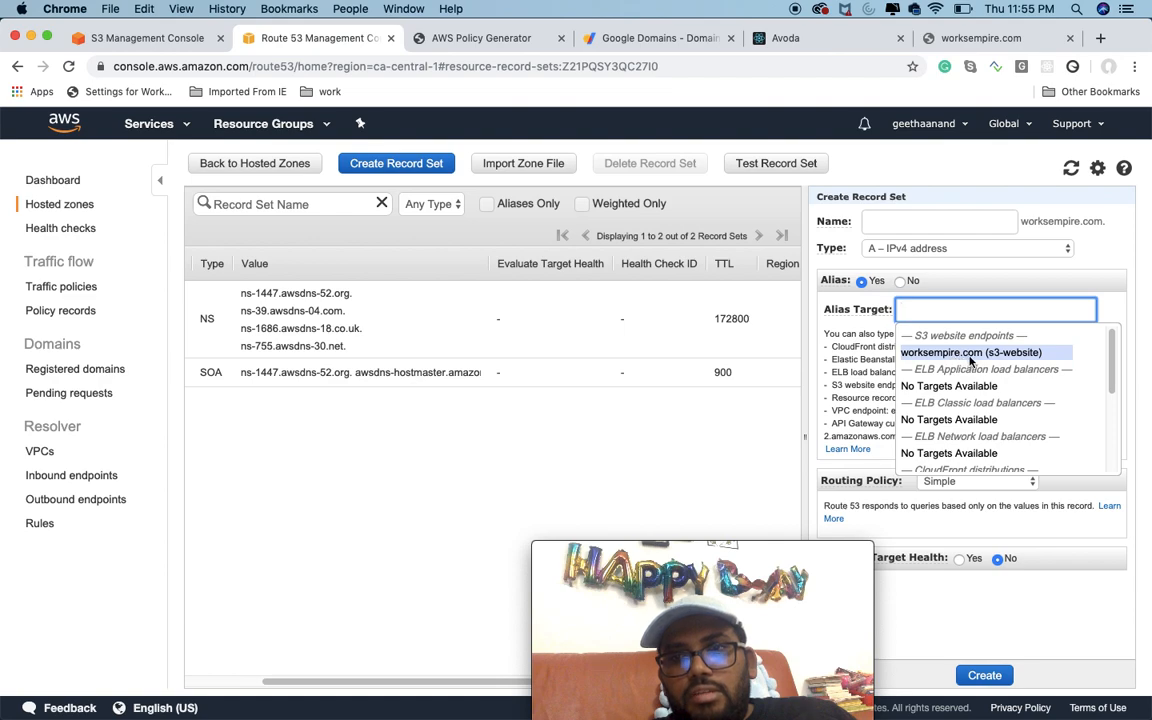
click(969, 355)
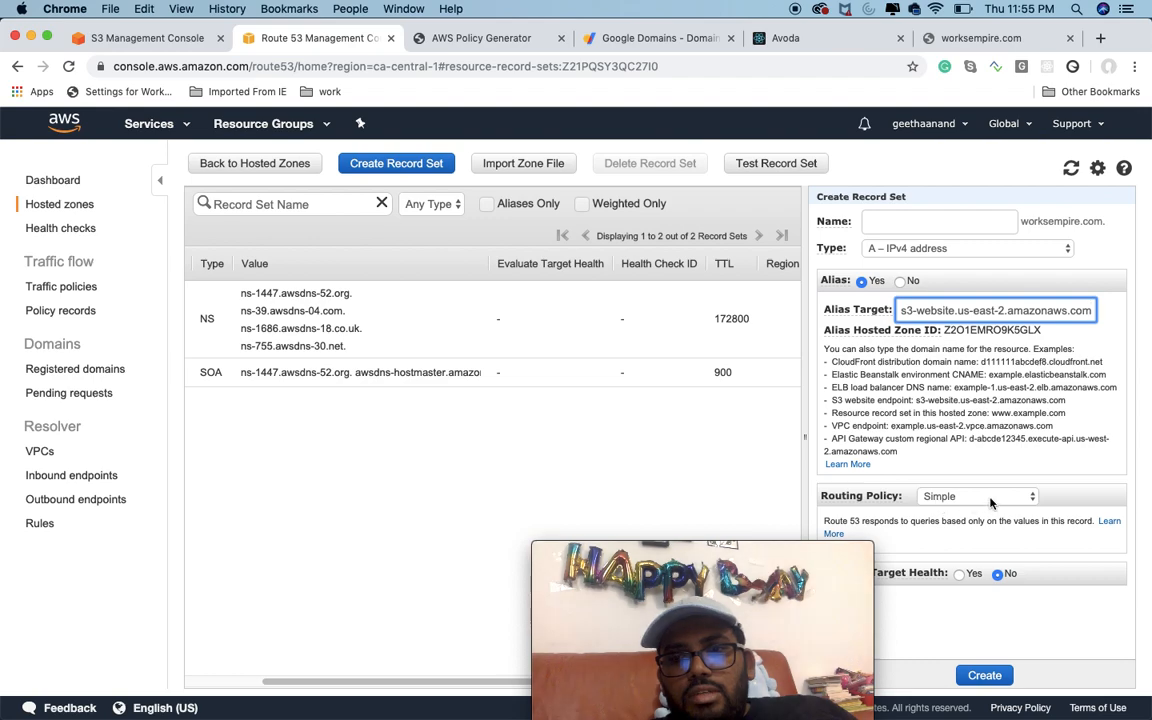
click(984, 677)
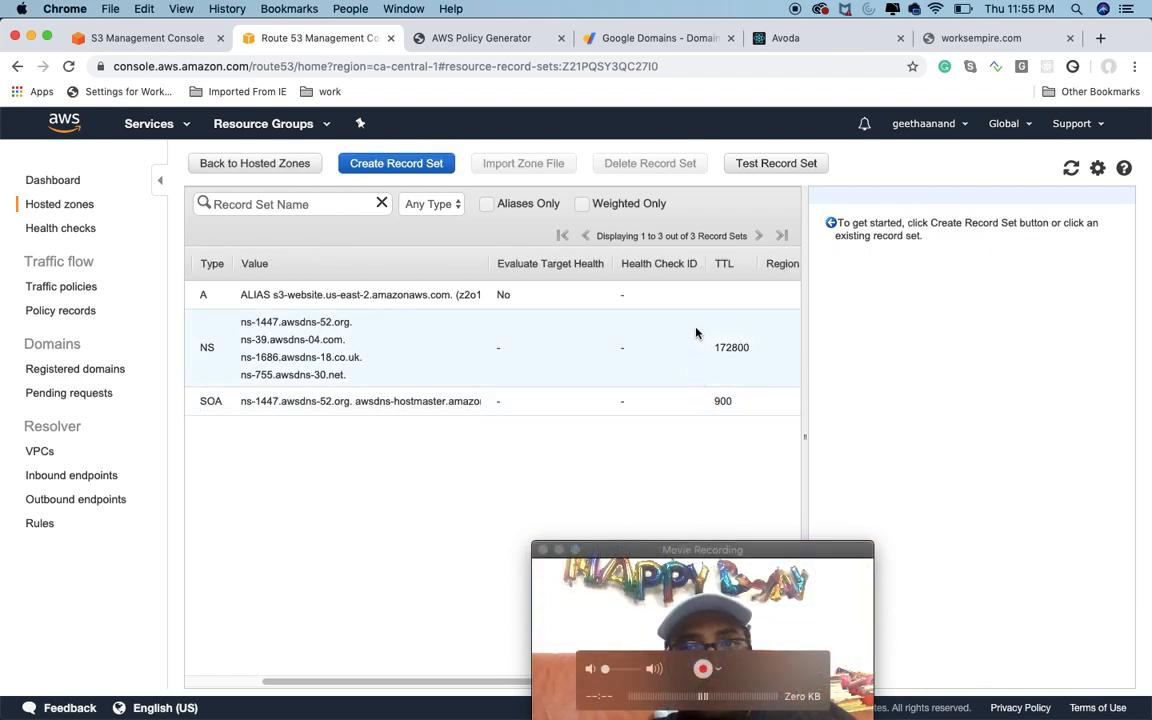
click(396, 165)
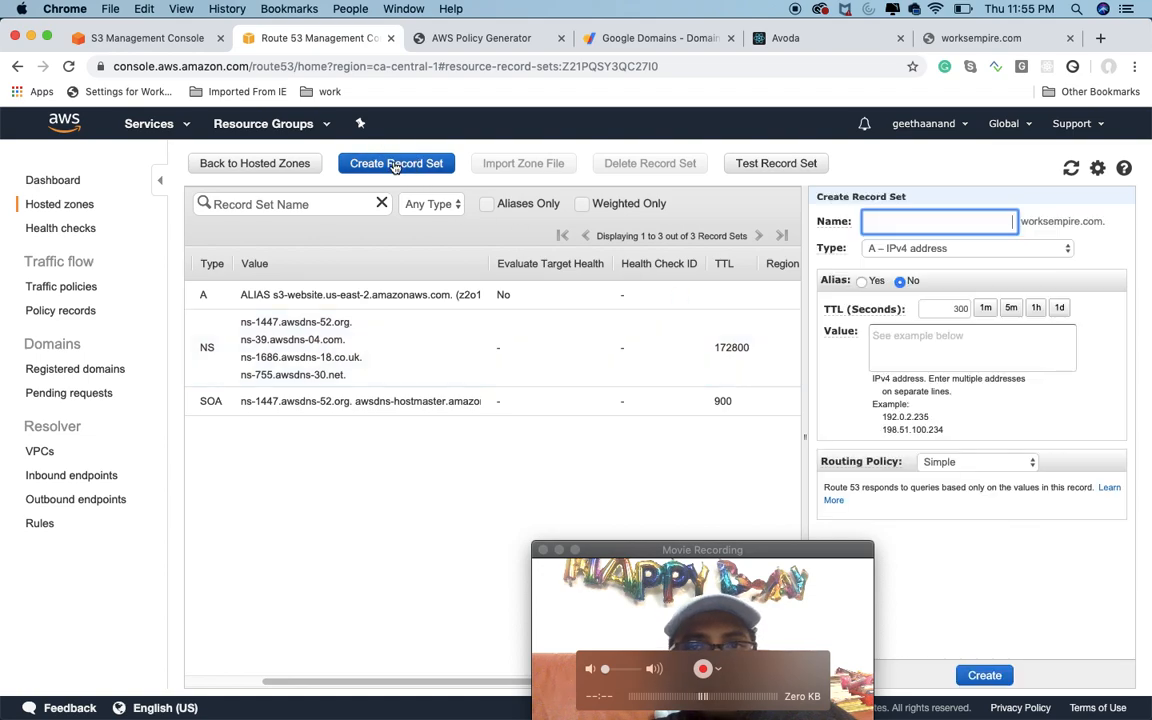
text(www)
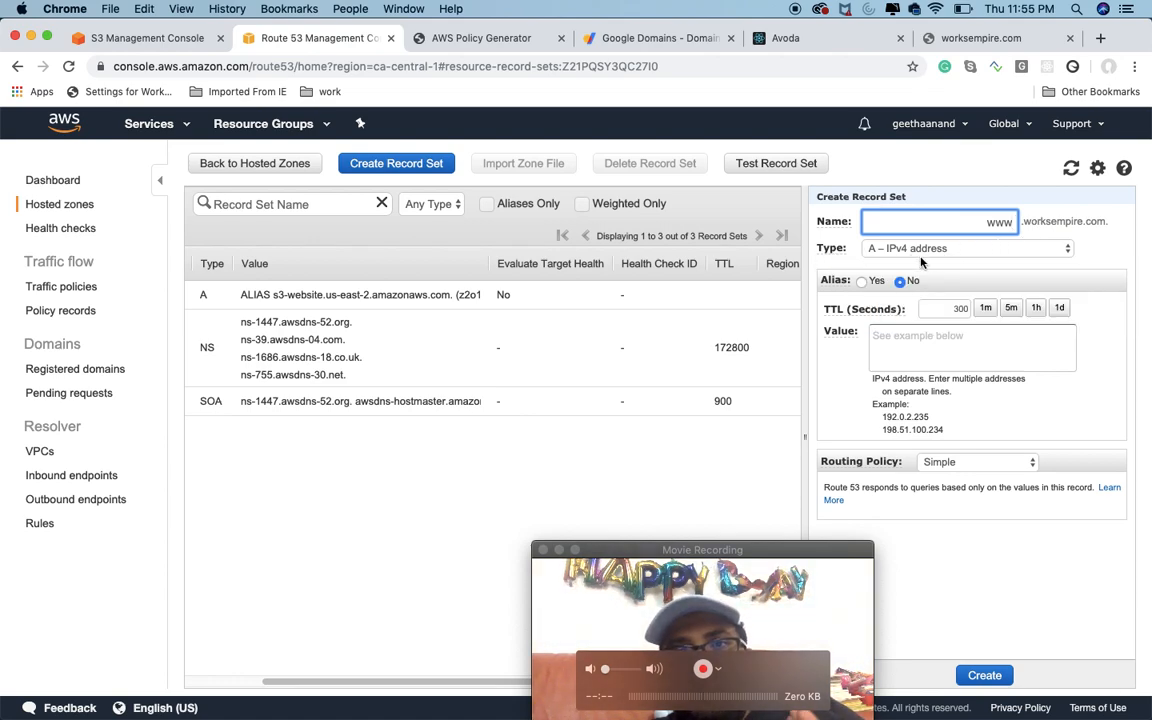
click(861, 281)
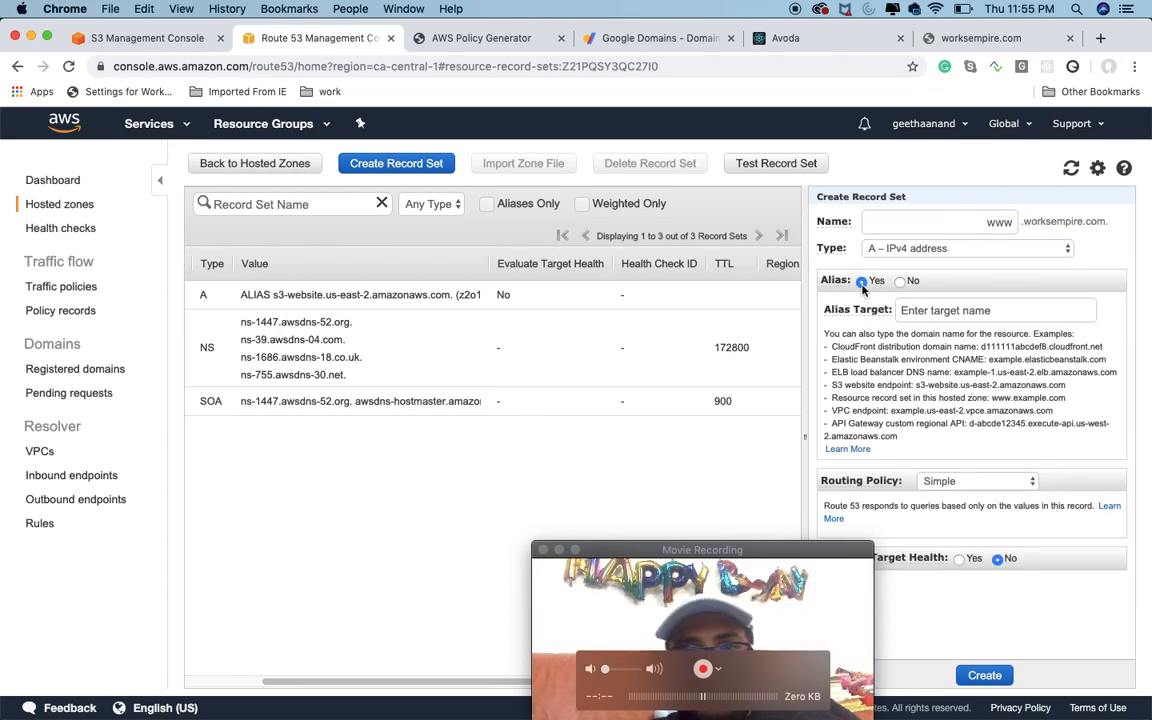
click(714, 676)
click(724, 446)
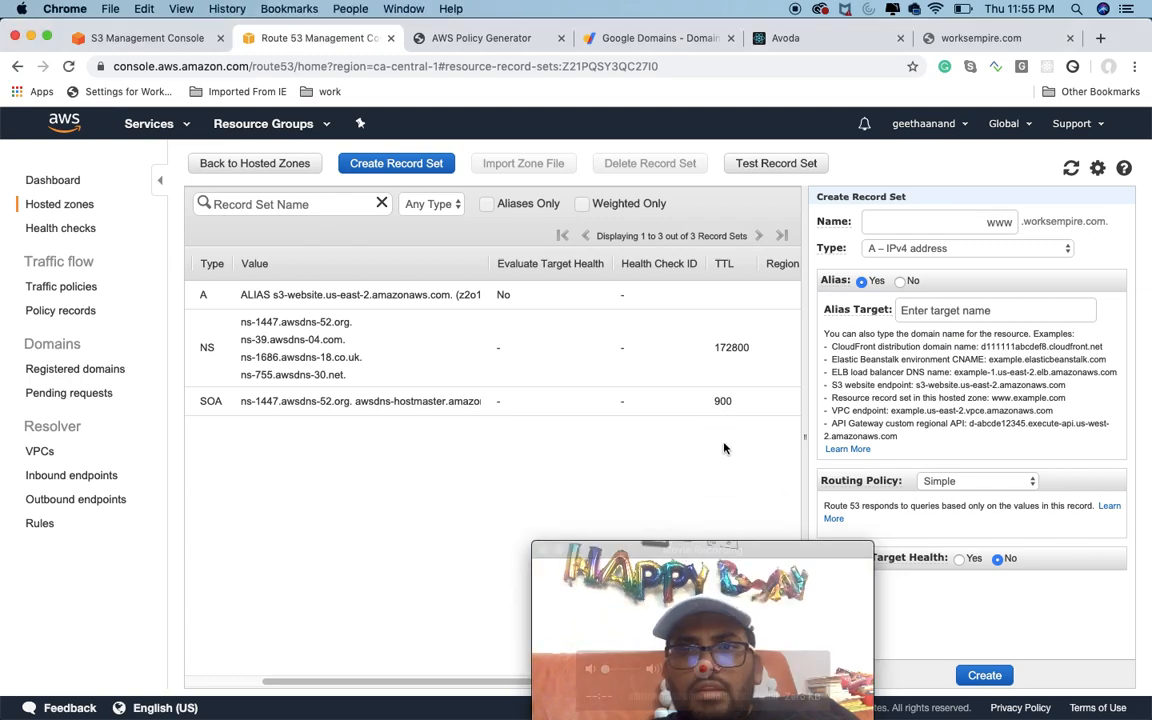
click(960, 311)
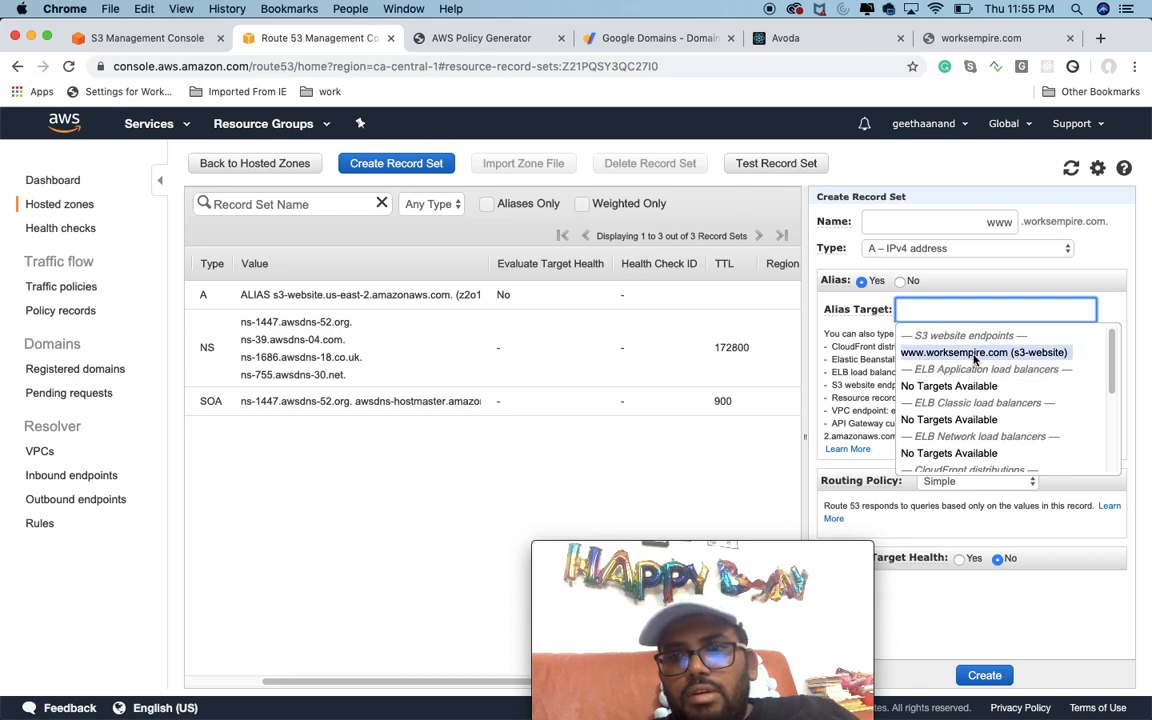
click(975, 354)
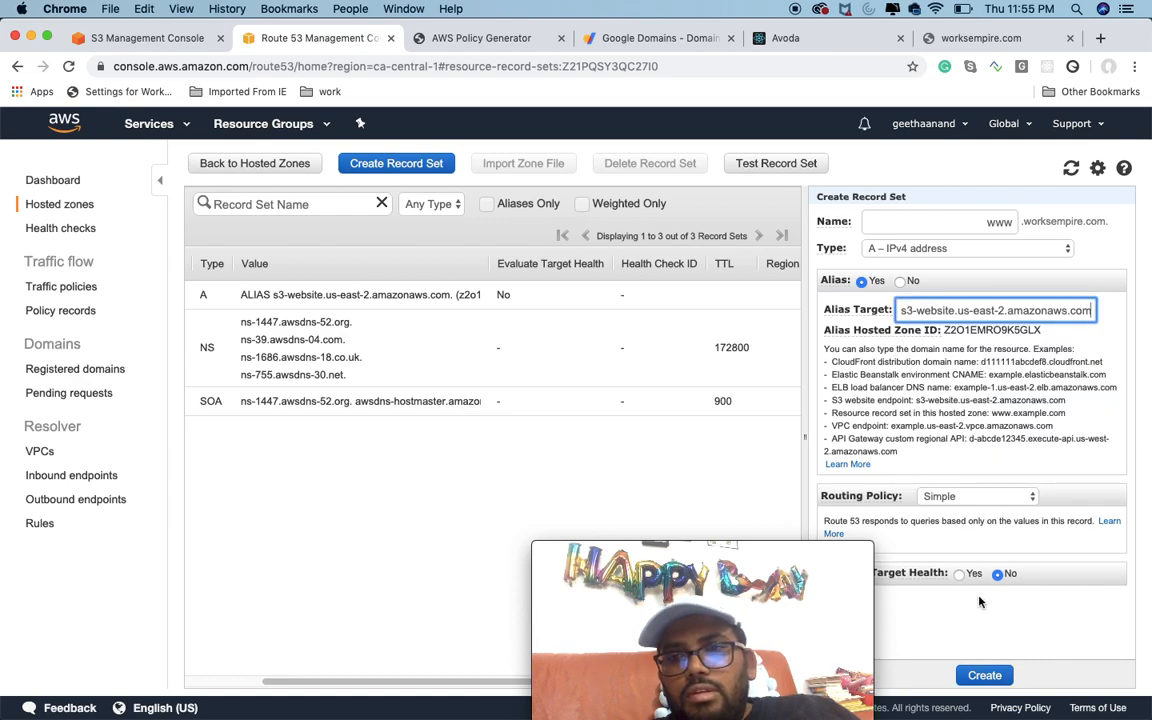
click(984, 676)
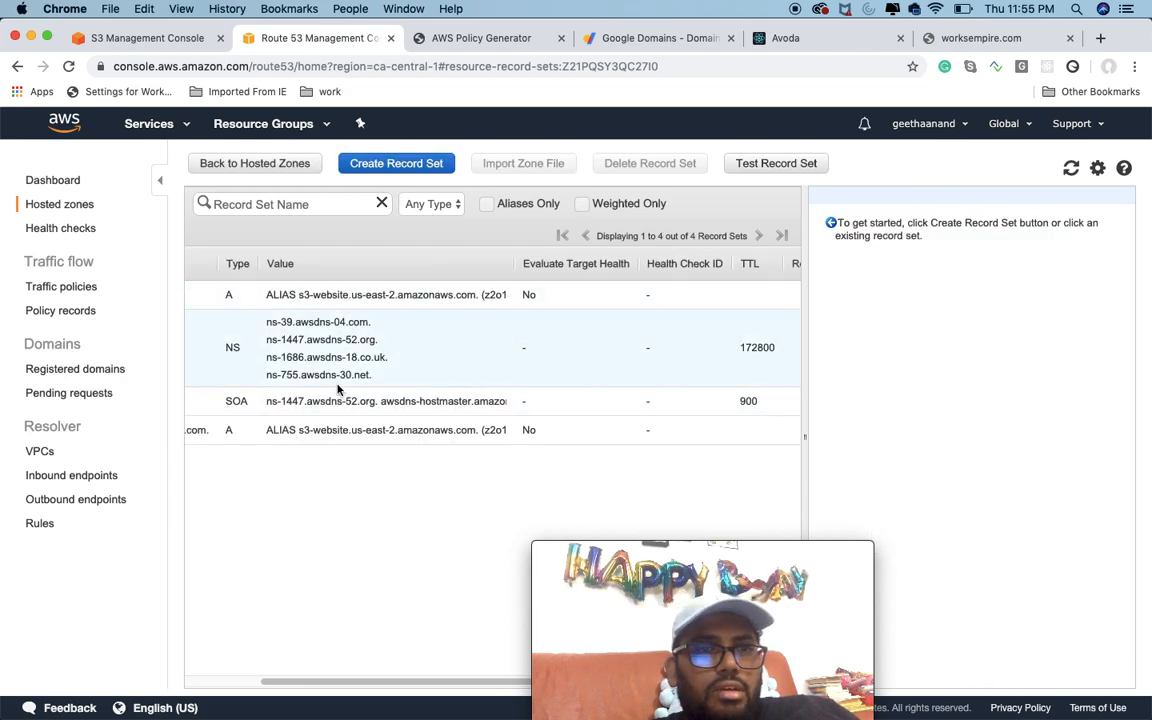
Step: Review the www alias record and reload the worksempire.com page to check whether the site resolves
click(352, 430)
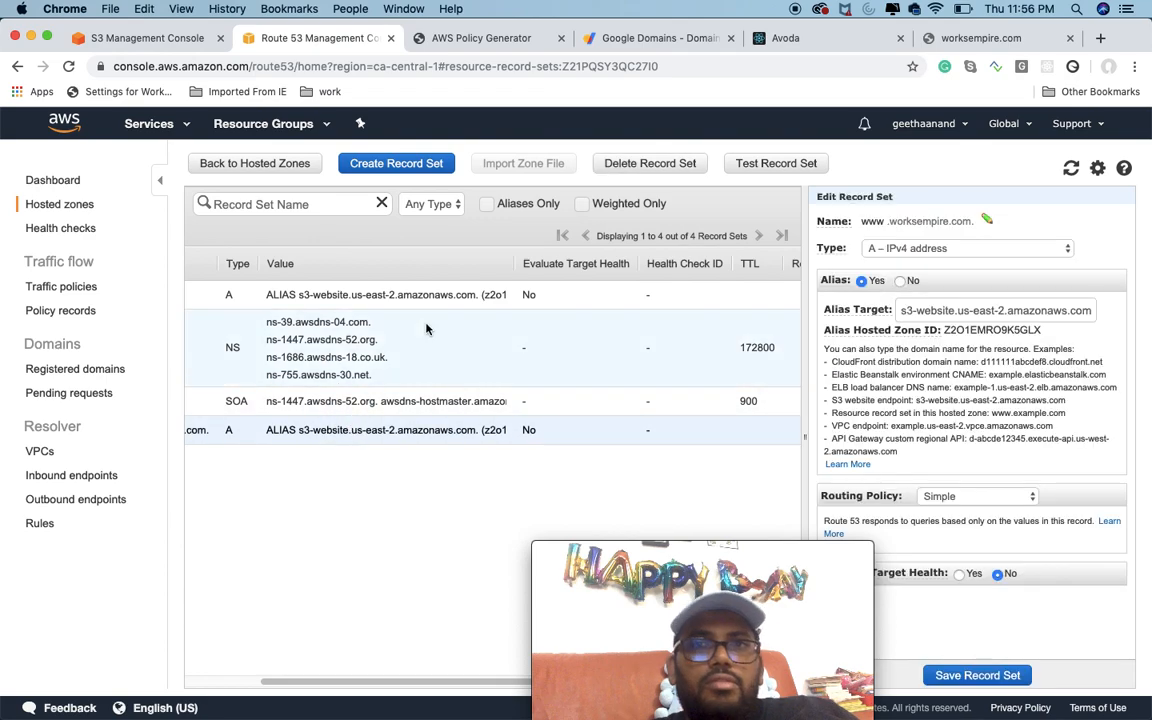
click(993, 40)
click(69, 67)
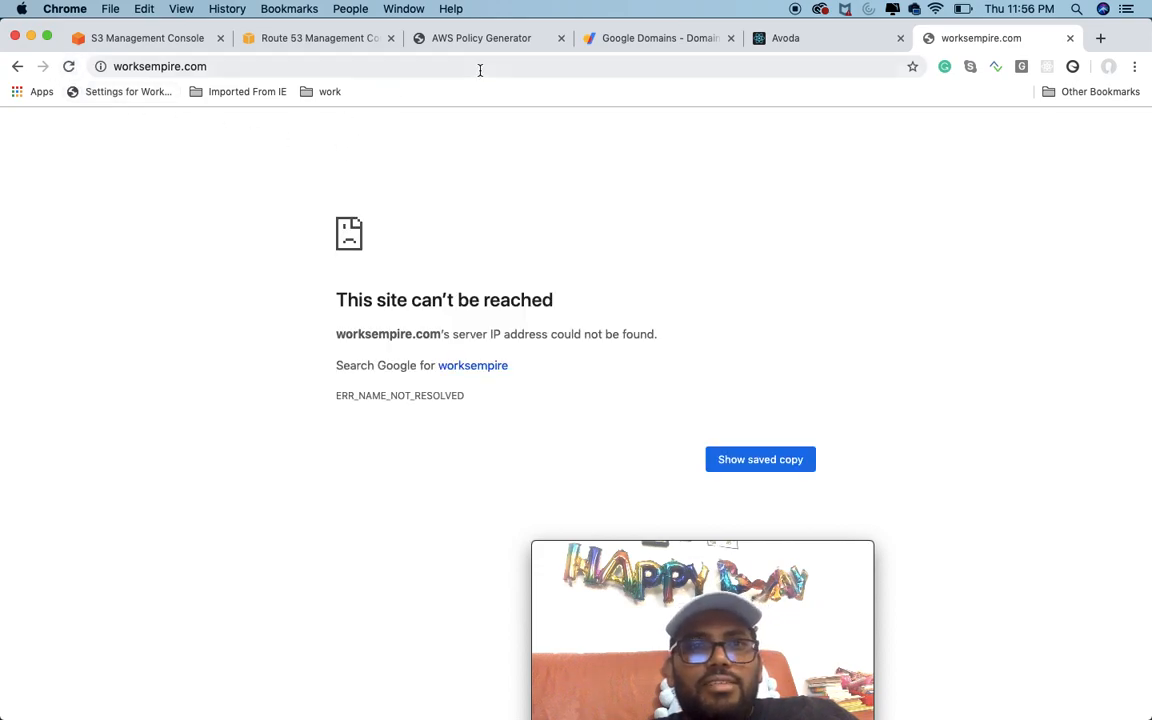
Step: Return to the Route 53 hosted zone, open the NS record set and copy all four of its name servers
click(340, 40)
drag(376, 375, 266, 324)
click(307, 327)
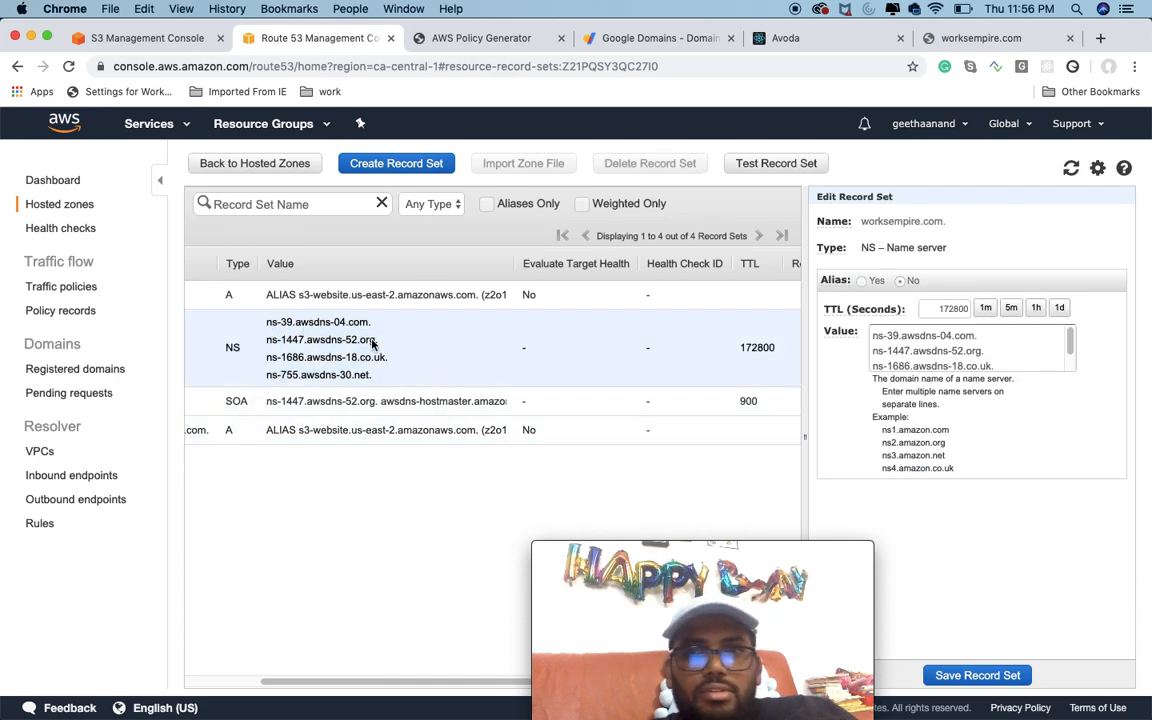
click(985, 339)
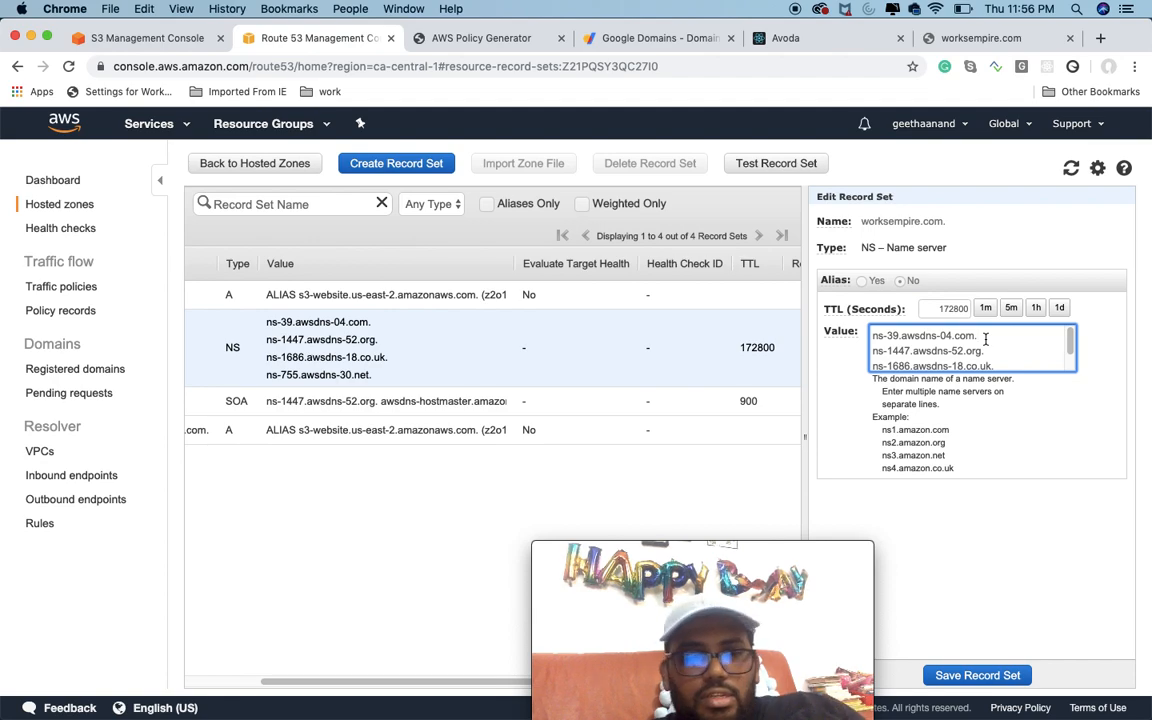
key(super+a)
key(super+c)
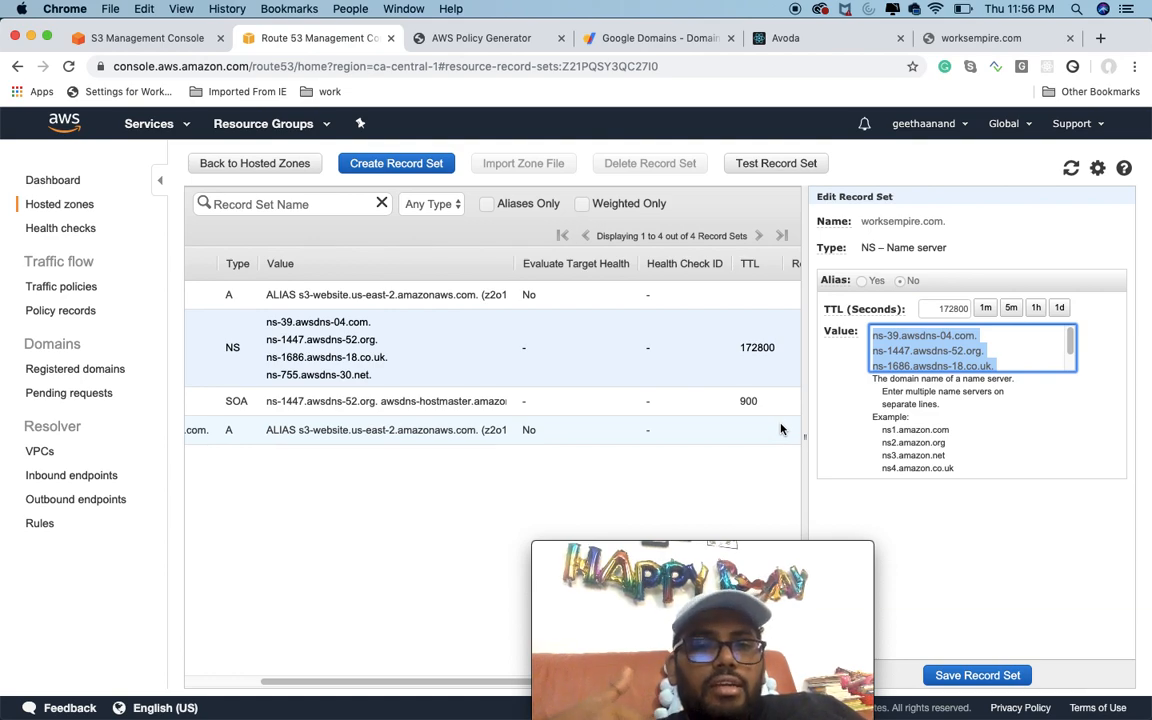
Step: Switch to Google Domains, open the DNS settings of worksempire.com and choose to use custom name servers
click(660, 39)
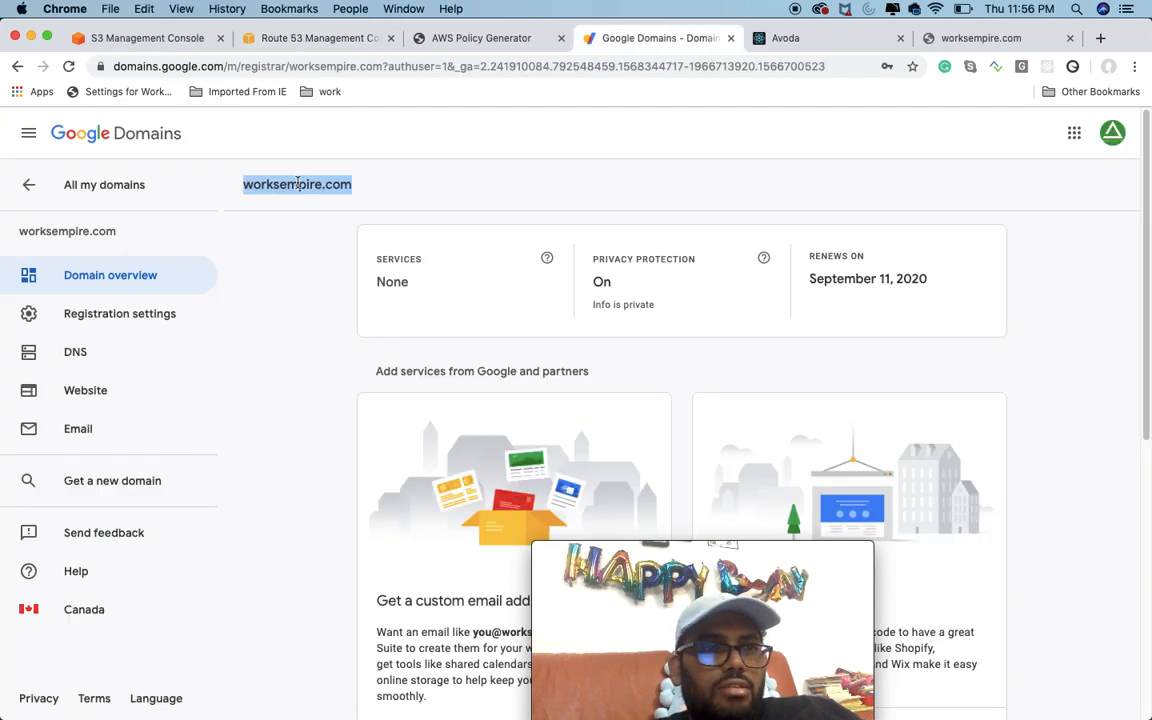
click(265, 256)
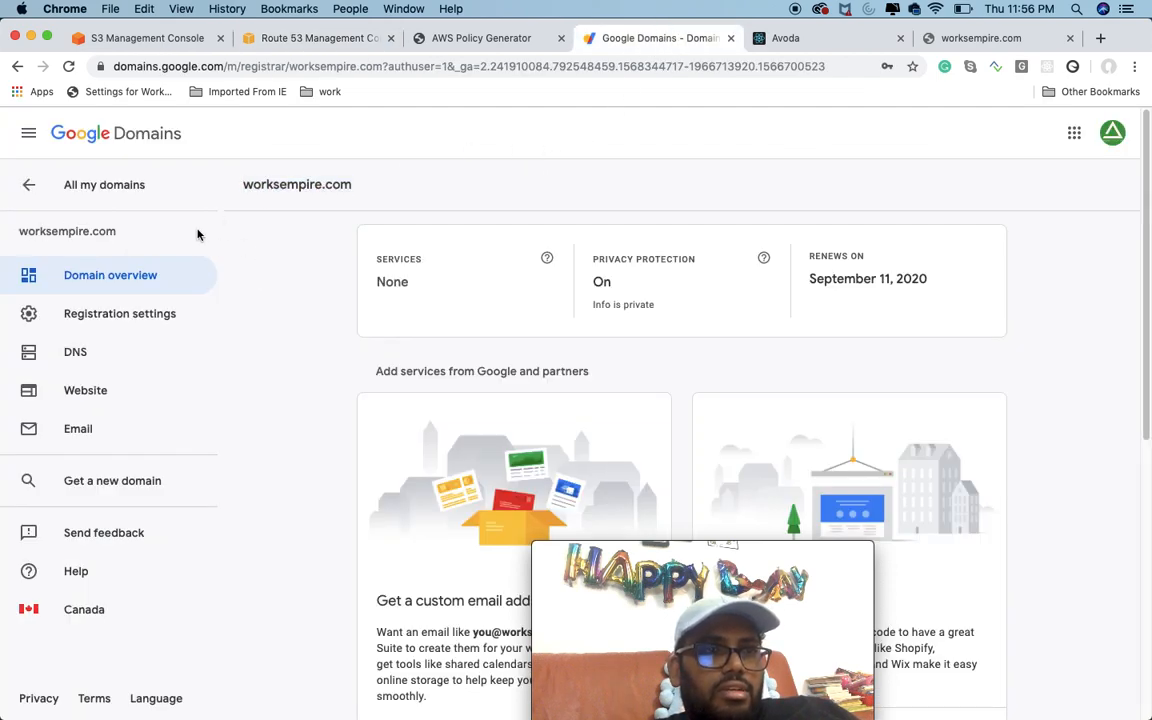
click(100, 357)
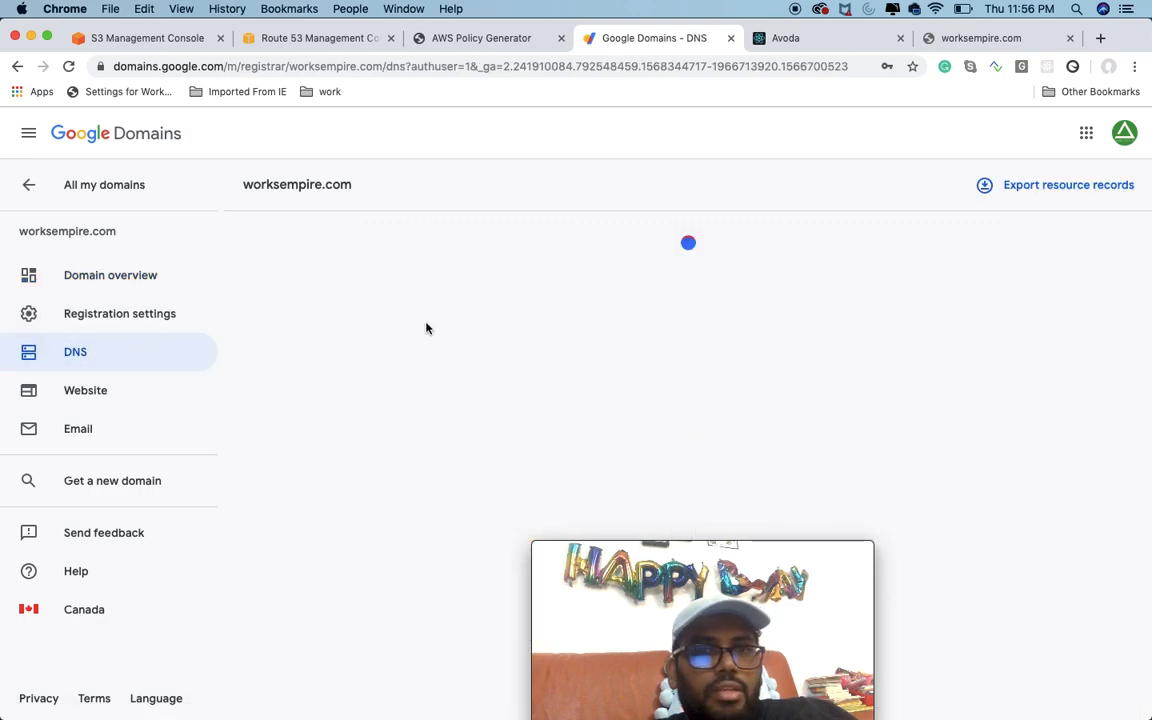
scroll(321, 251, down, 1)
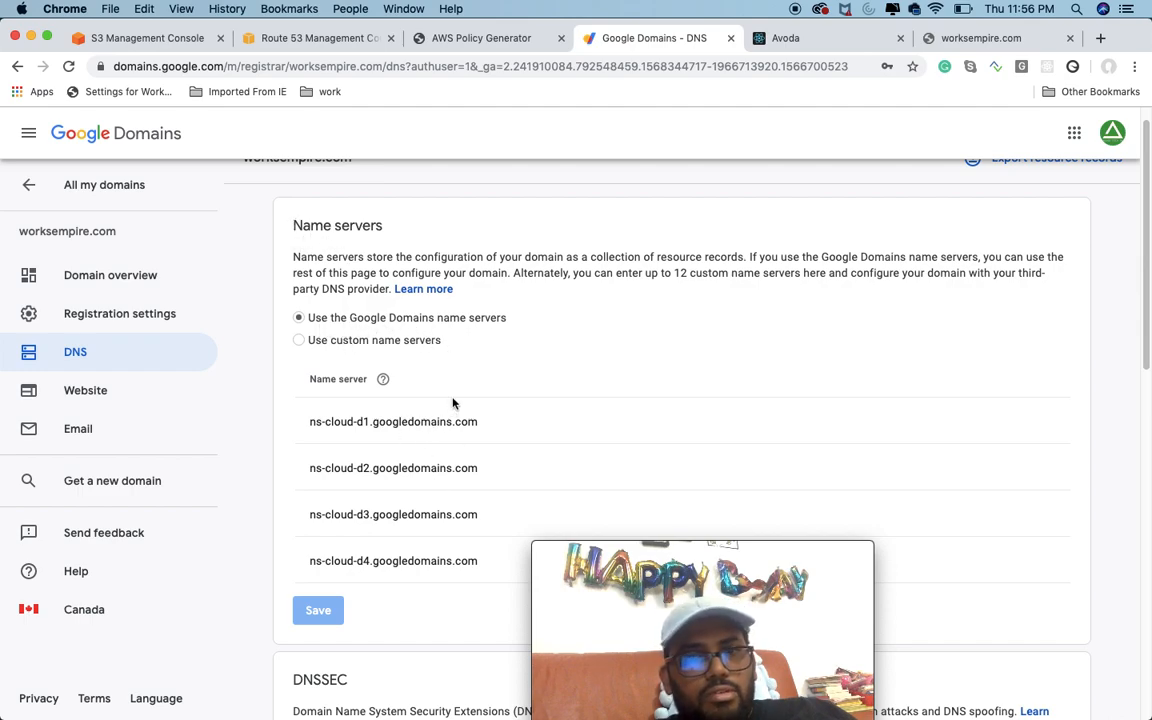
click(319, 343)
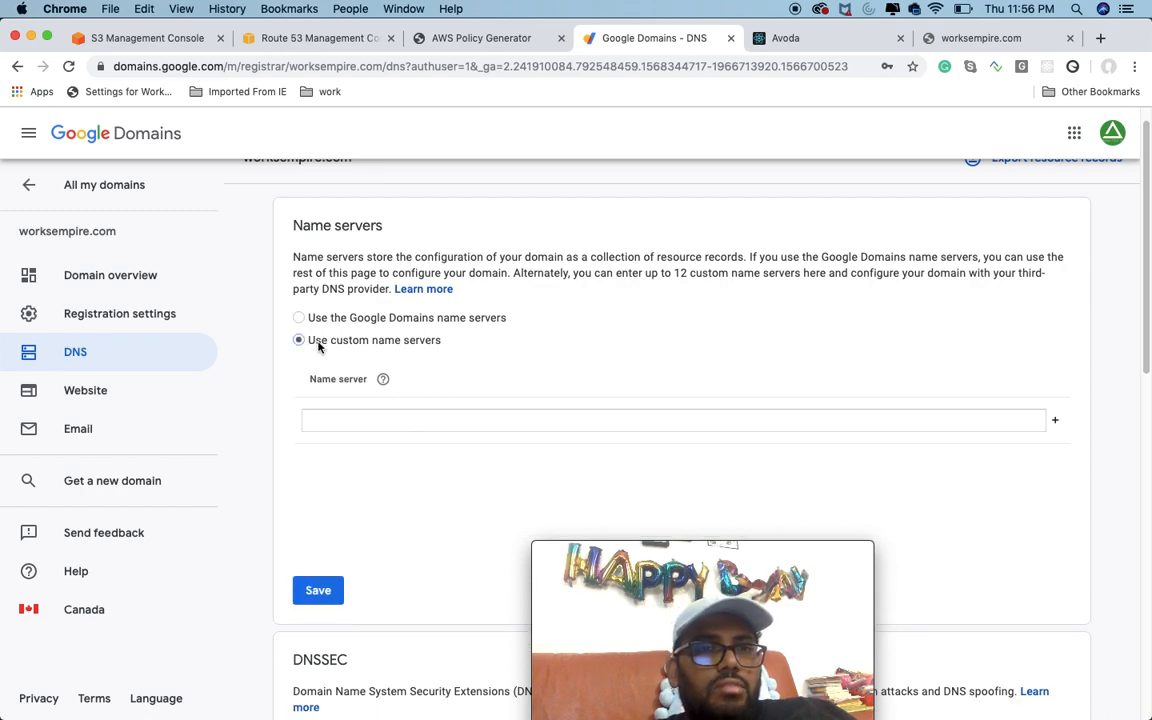
Step: Paste the copied name servers, add a second entry, and cut everything except ns-39.awsdns-04.com from the first entry
scroll(548, 413, down, 2)
click(468, 345)
key(super+v)
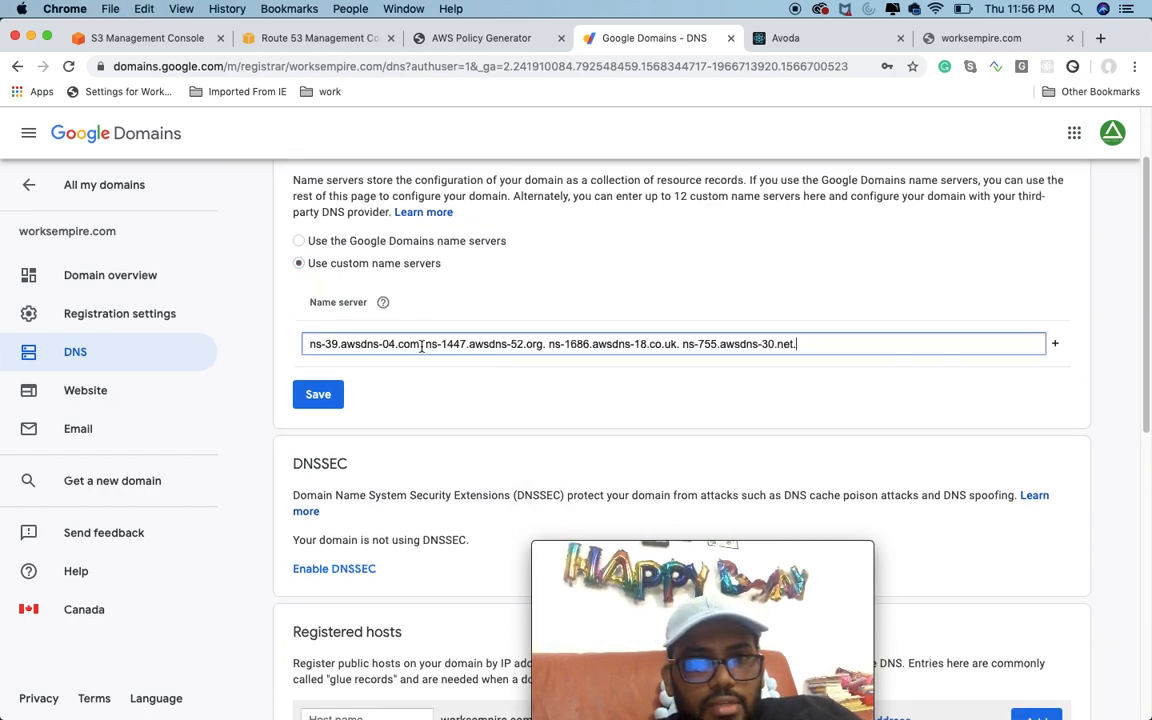
click(1058, 346)
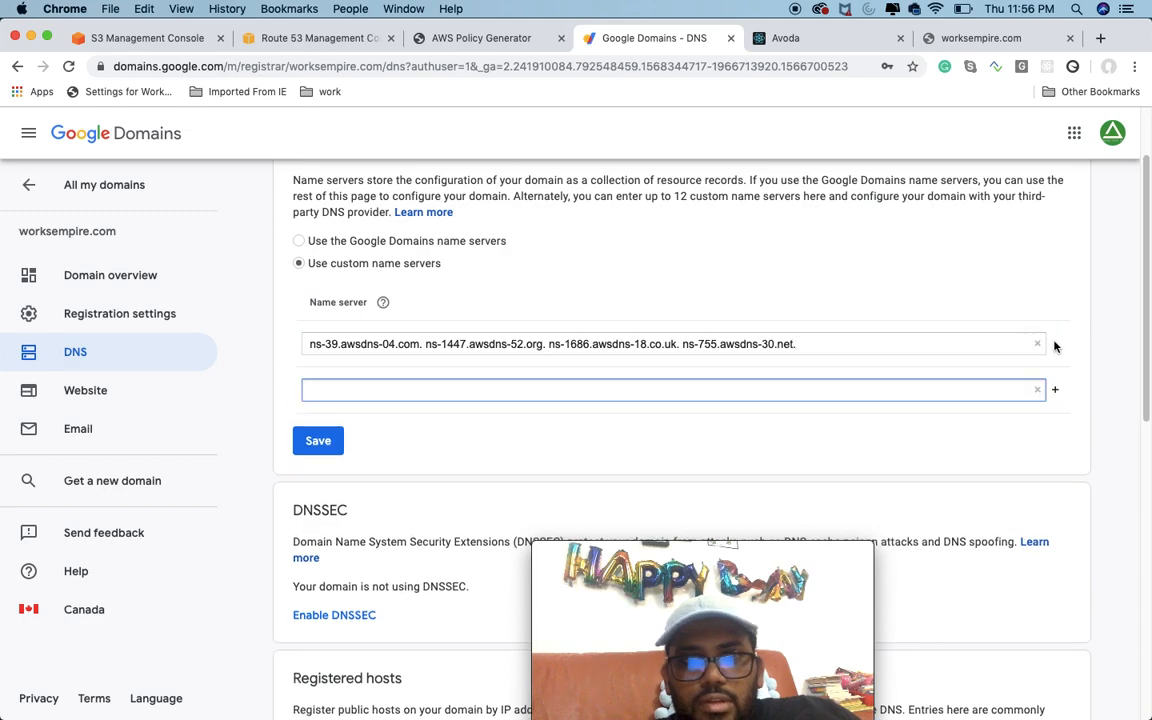
click(957, 342)
drag(828, 345, 418, 346)
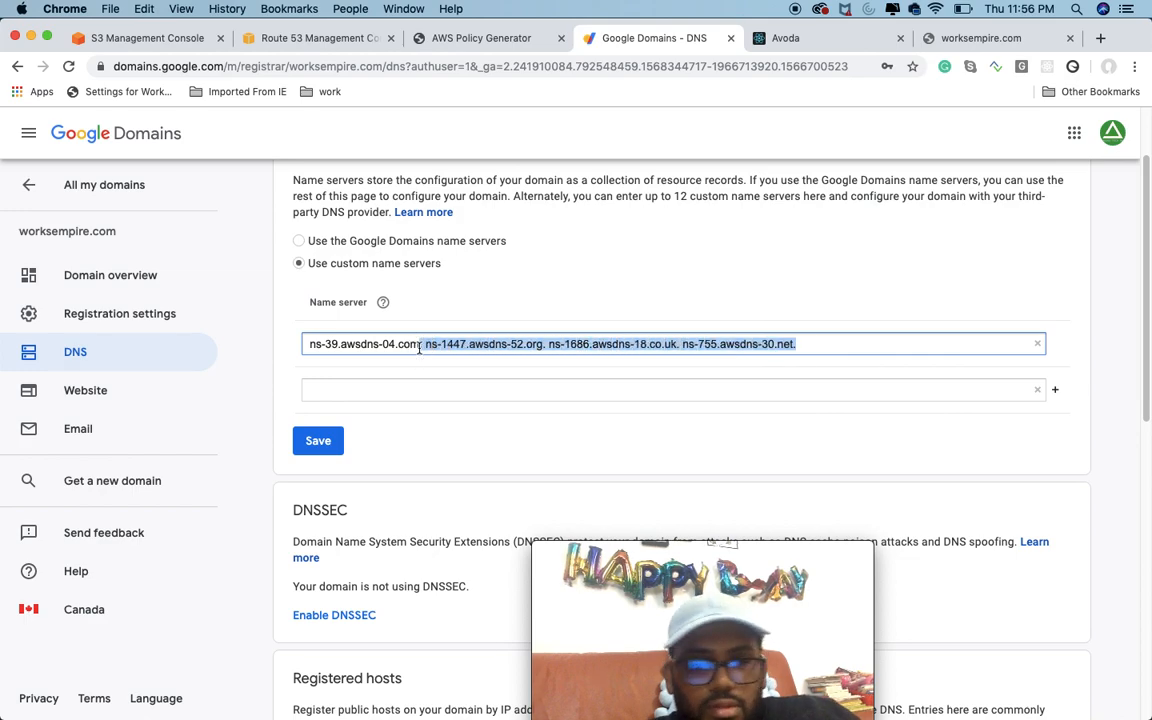
key(super+x)
Step: Paste the cut text into the second name server entry and trim it to ns-1447.awsdns-52.org
click(887, 391)
key(super+v)
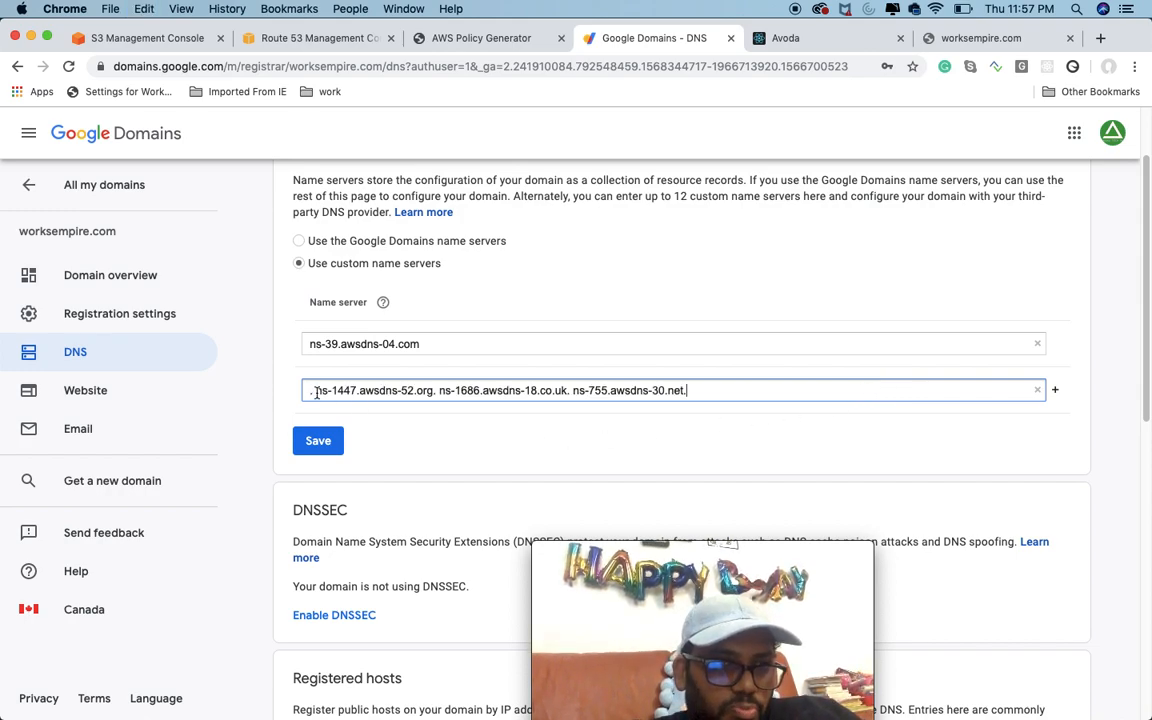
key(BackSpace)
key(BackSpace)
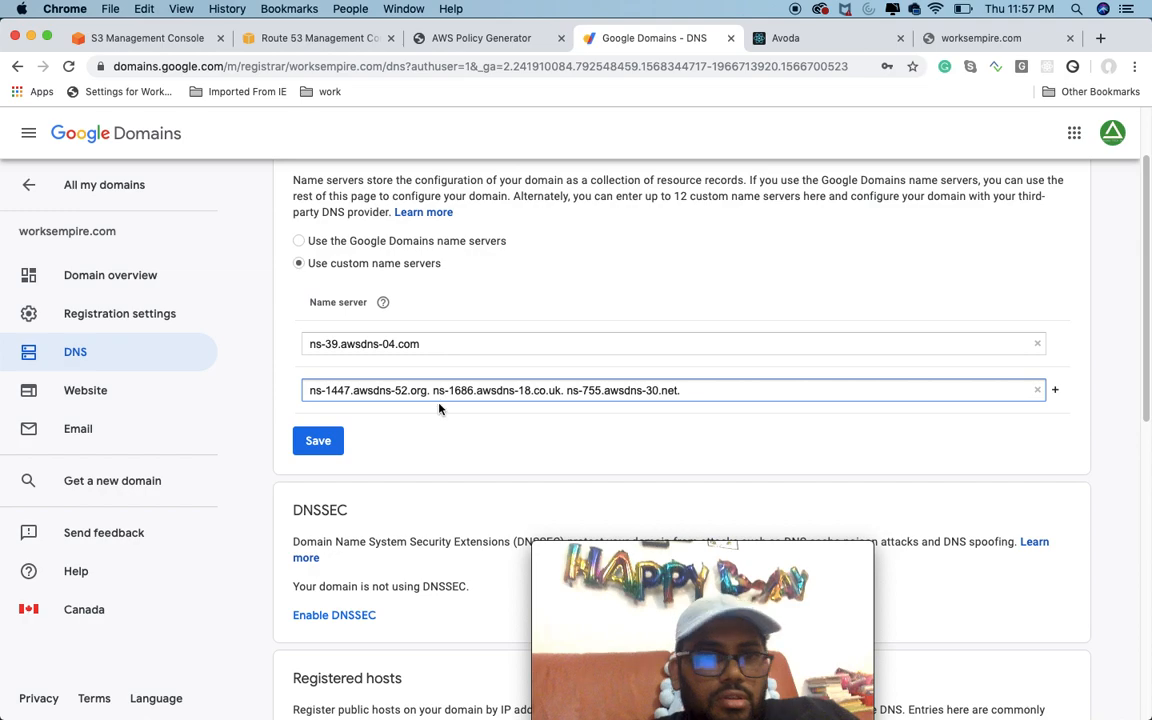
drag(426, 393, 787, 393)
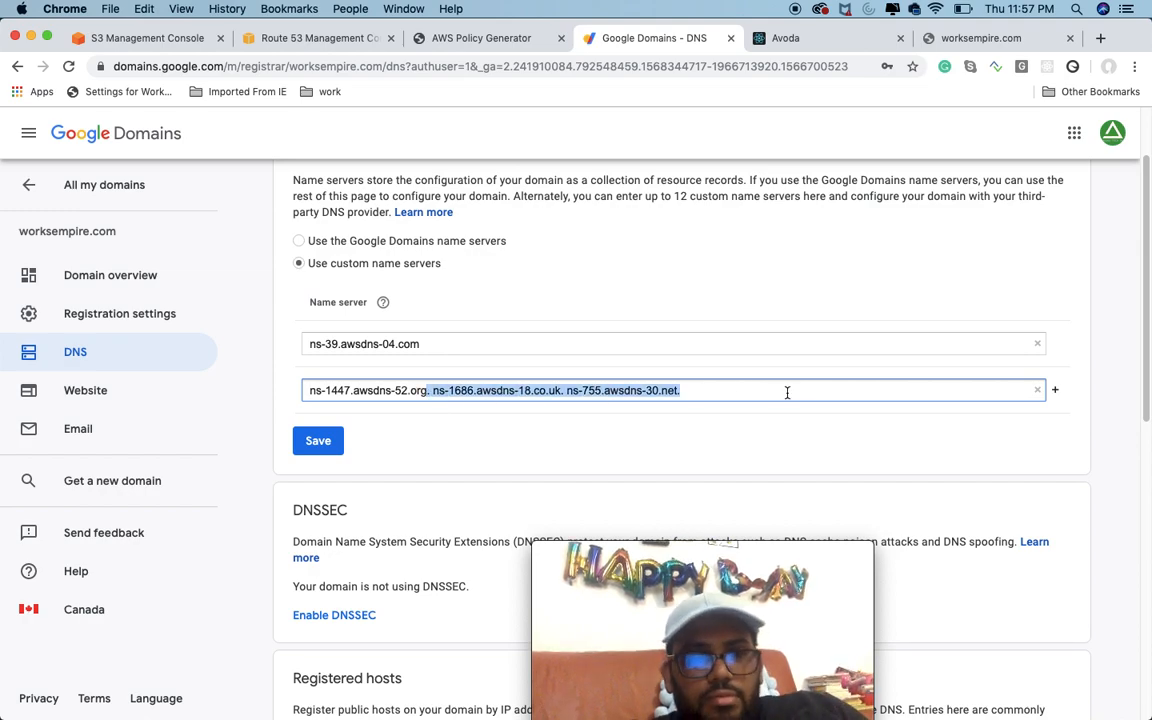
key(BackSpace)
Step: Add ns-1686.awsdns-18.co.uk as the third custom name server and add an empty fourth entry
click(1055, 390)
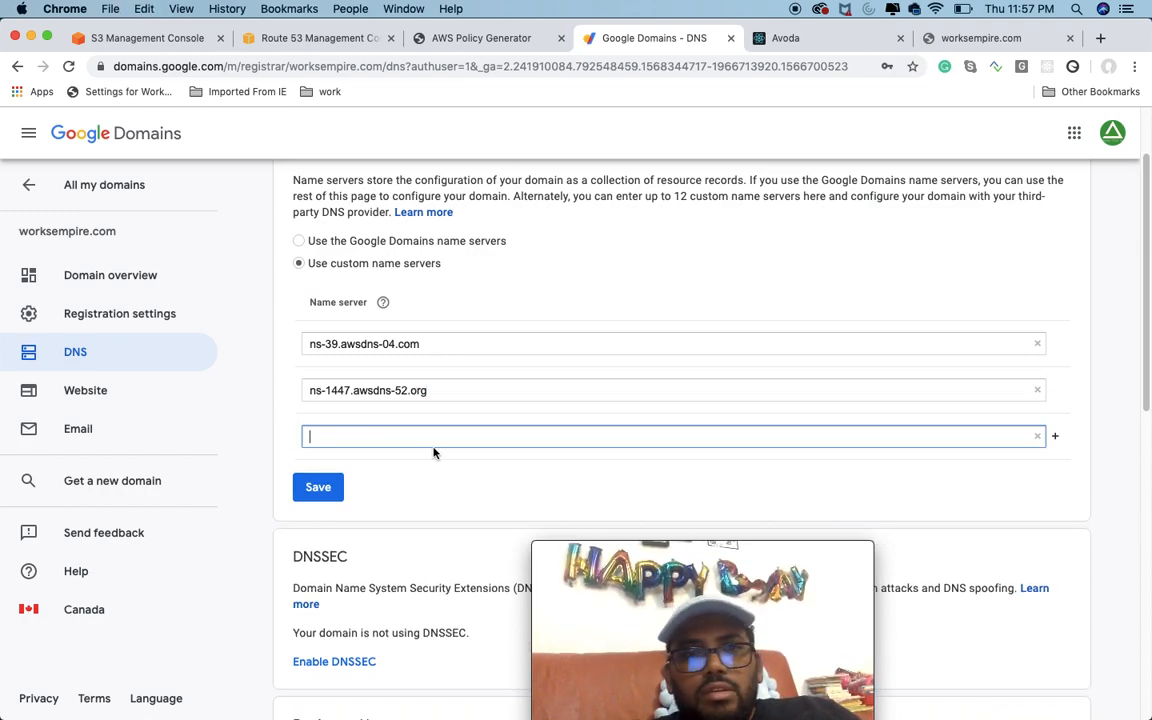
key(super+v)
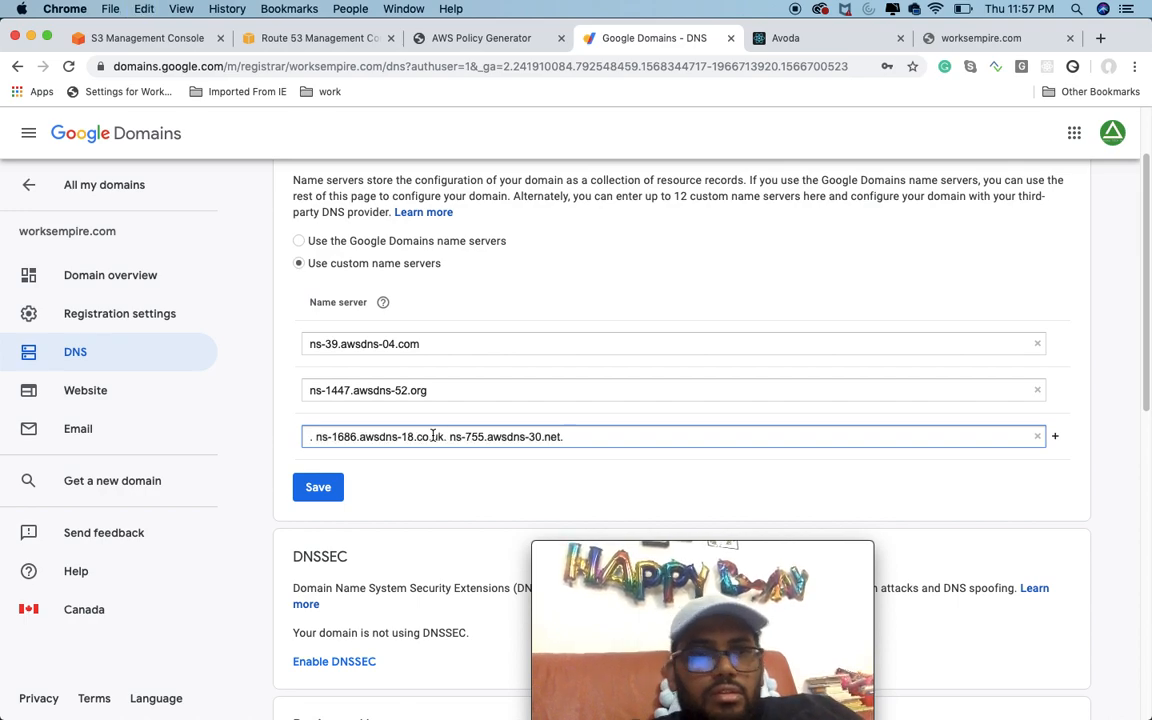
click(316, 437)
key(BackSpace)
key(BackSpace)
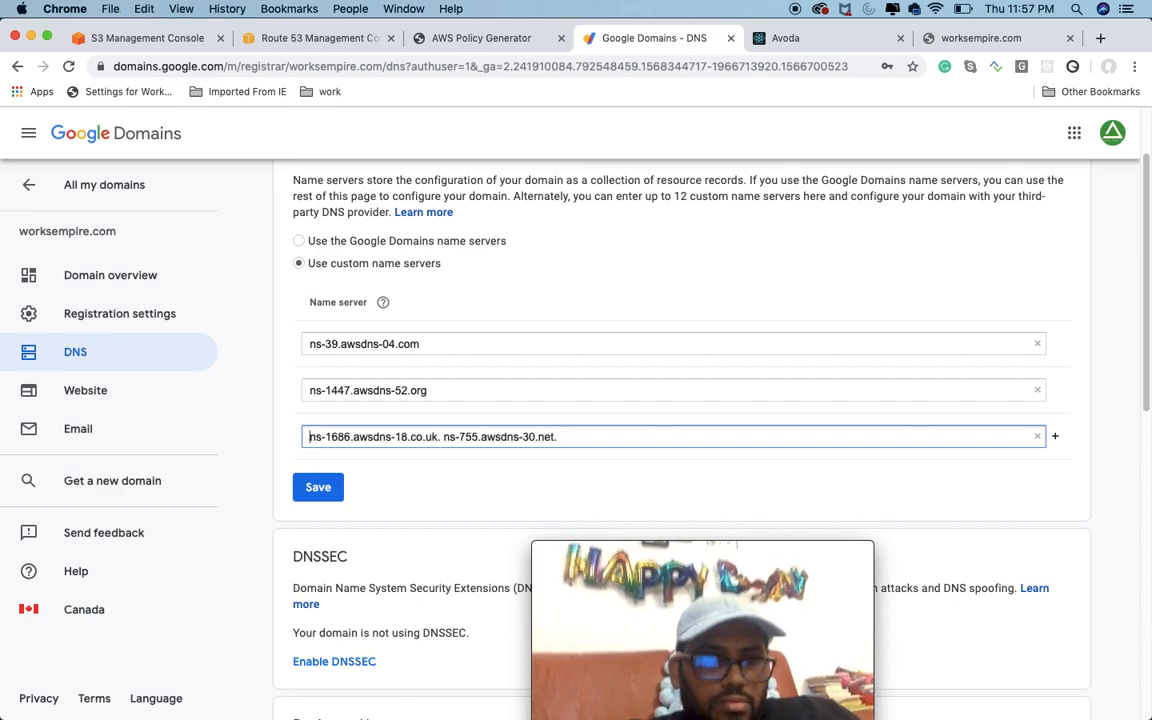
drag(441, 437, 715, 437)
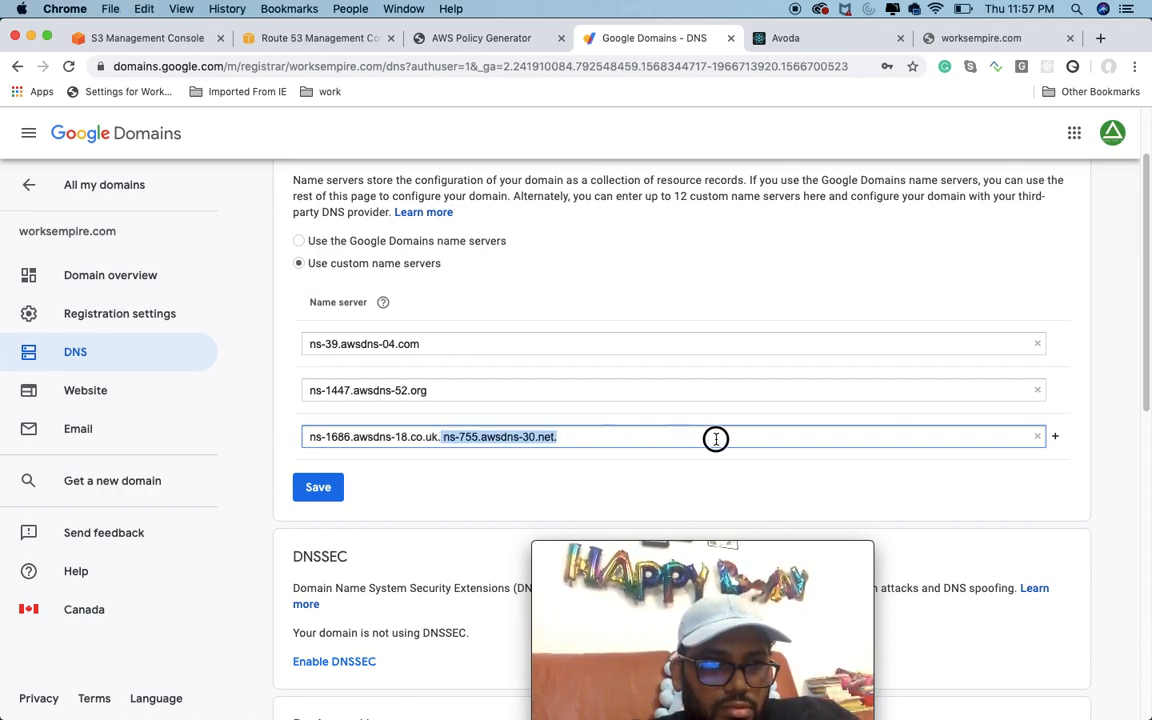
key(BackSpace)
key(BackSpace)
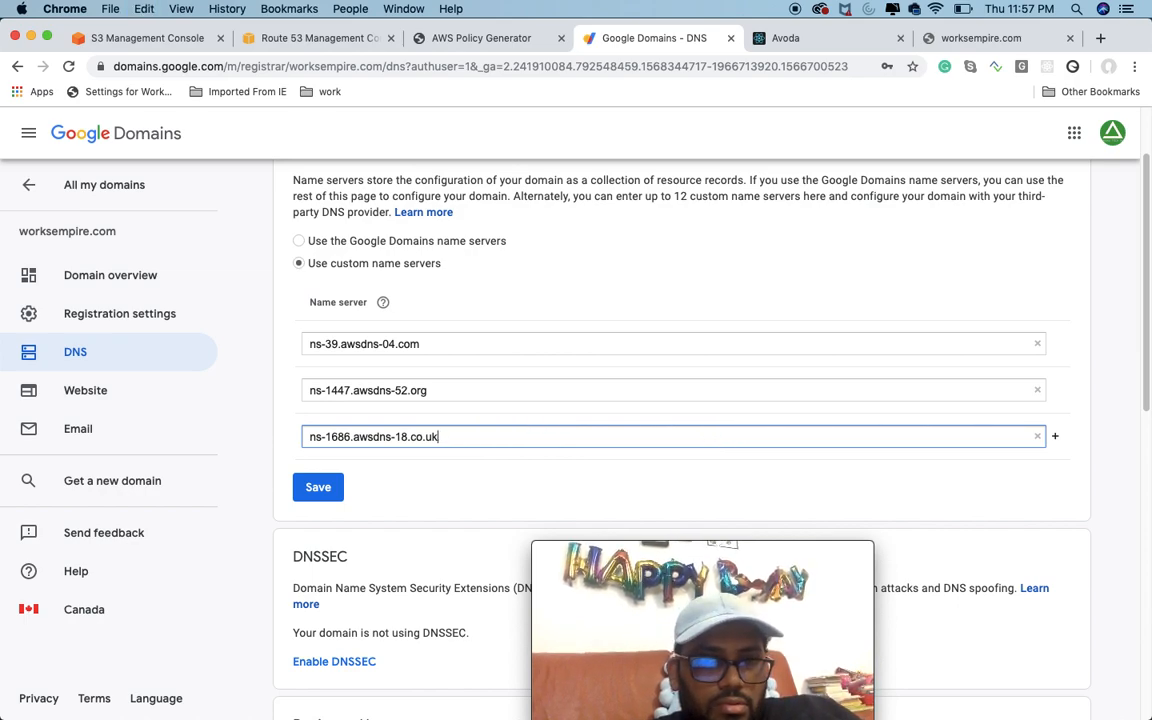
click(1055, 439)
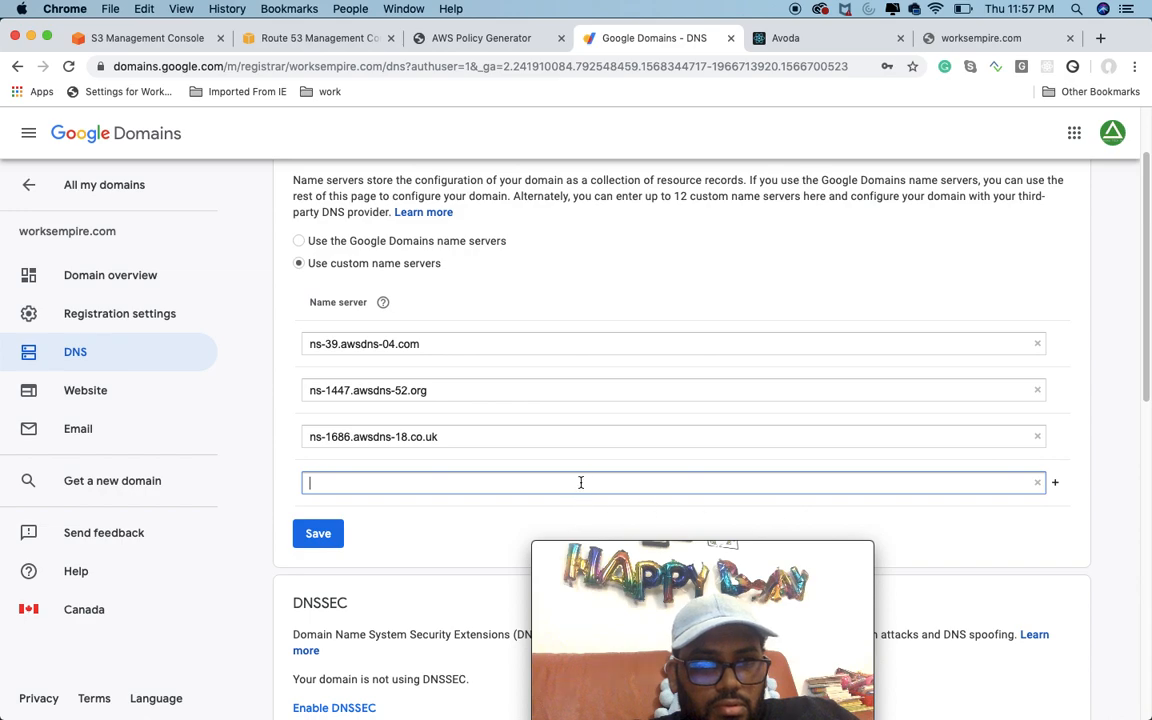
Step: Add ns-755.awsdns-30.net without leading spaces as the fourth custom name server, check the other entries and save the name servers
key(super+v)
key(BackSpace)
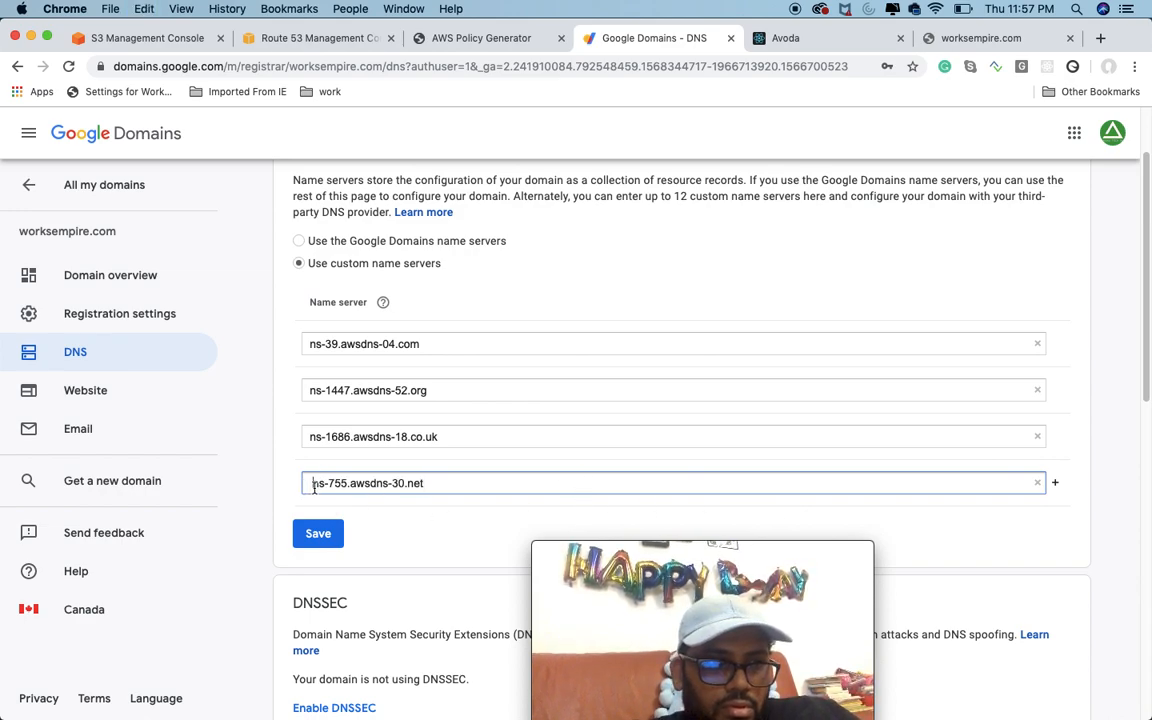
key(BackSpace)
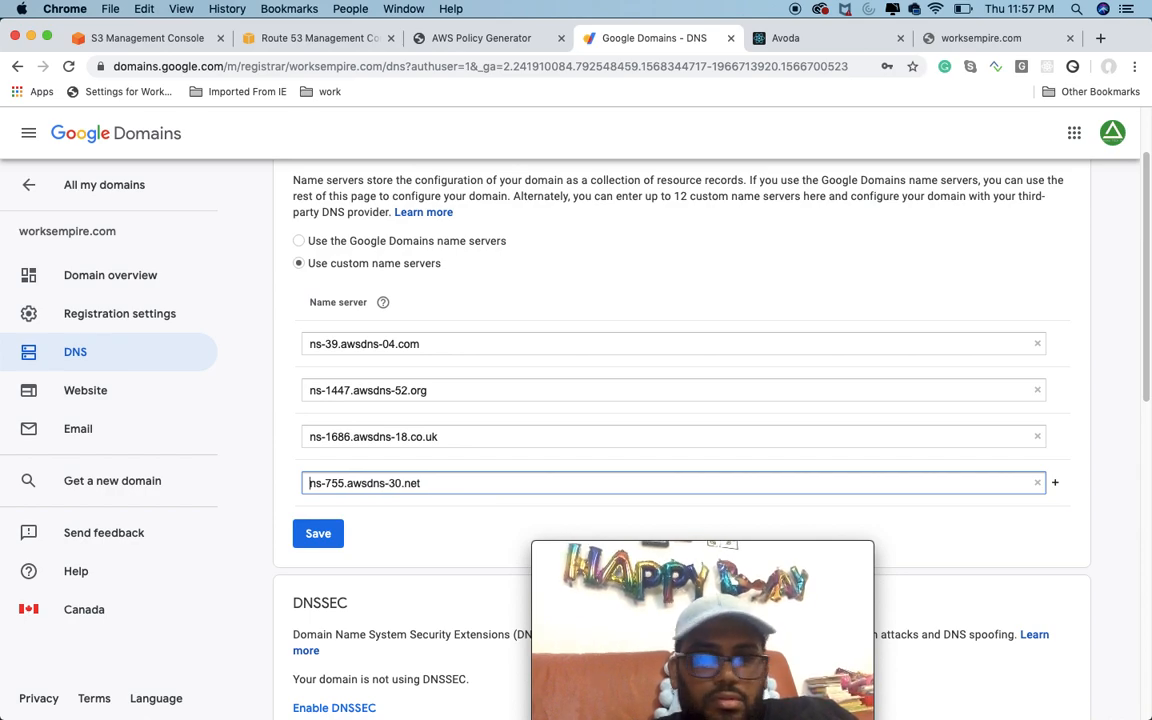
click(308, 436)
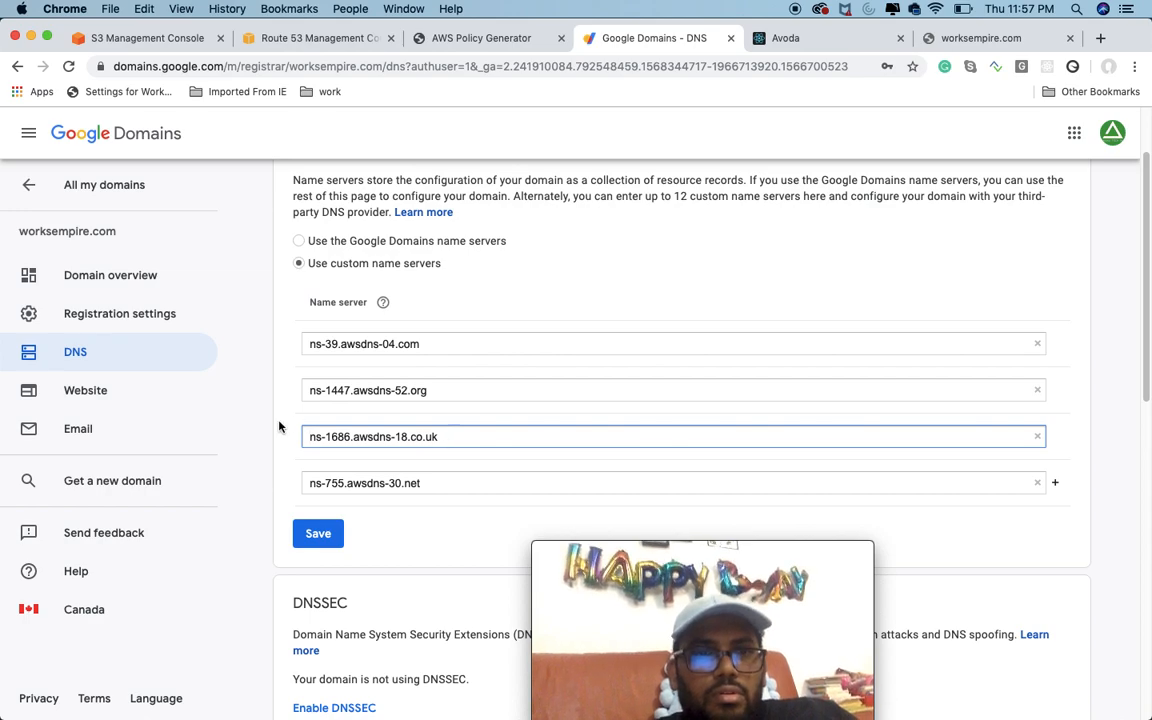
click(310, 390)
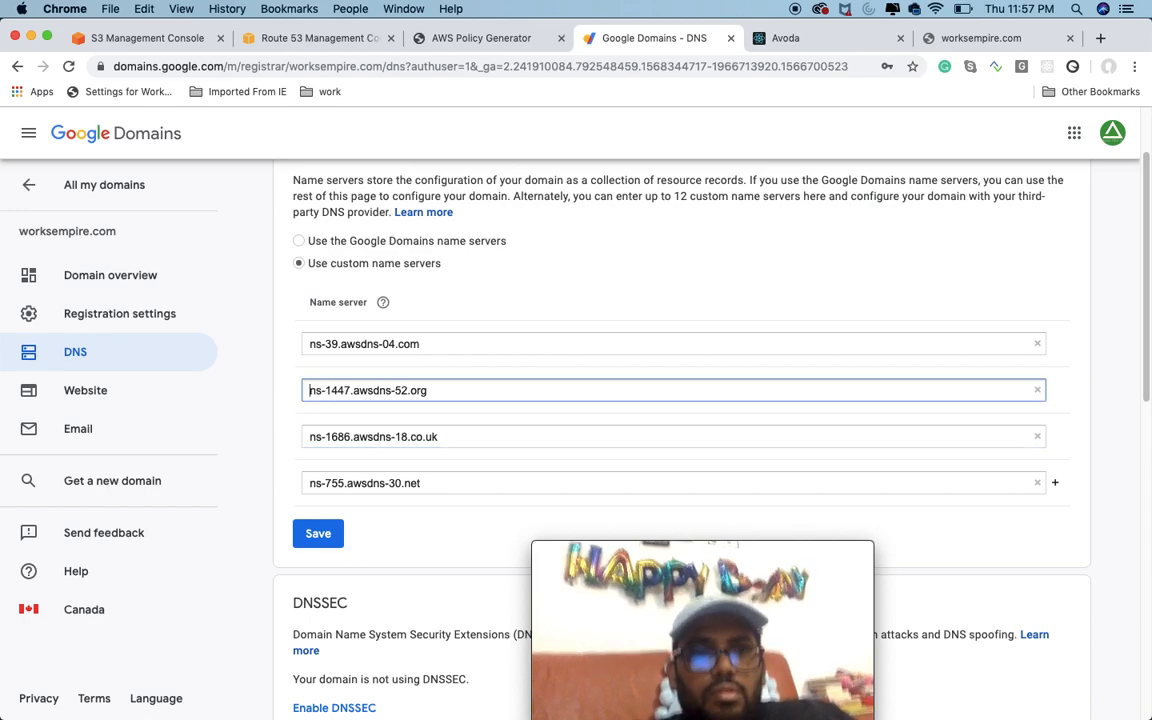
click(310, 343)
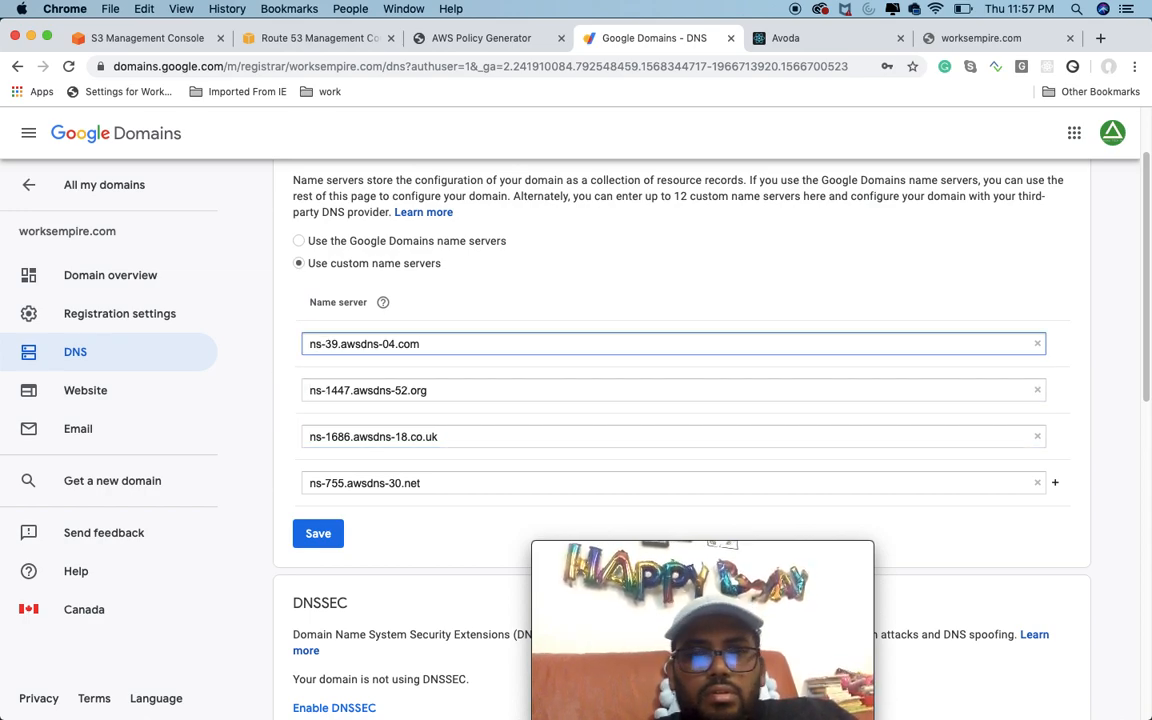
click(311, 534)
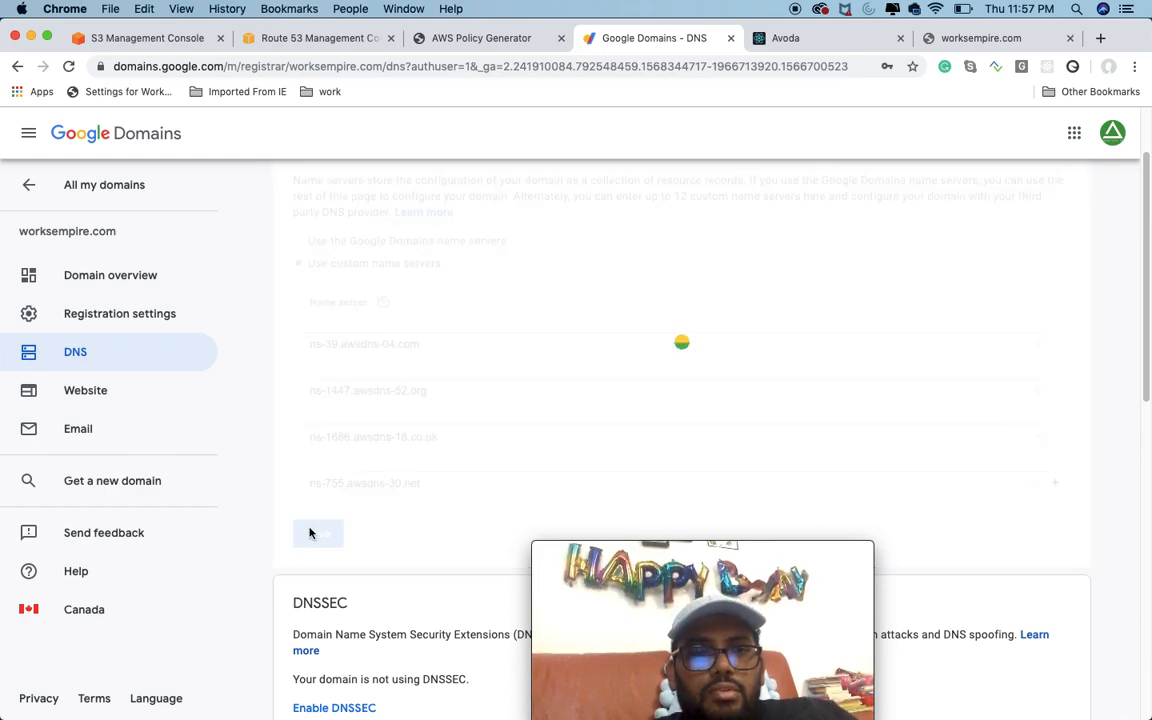
scroll(628, 491, down, 9)
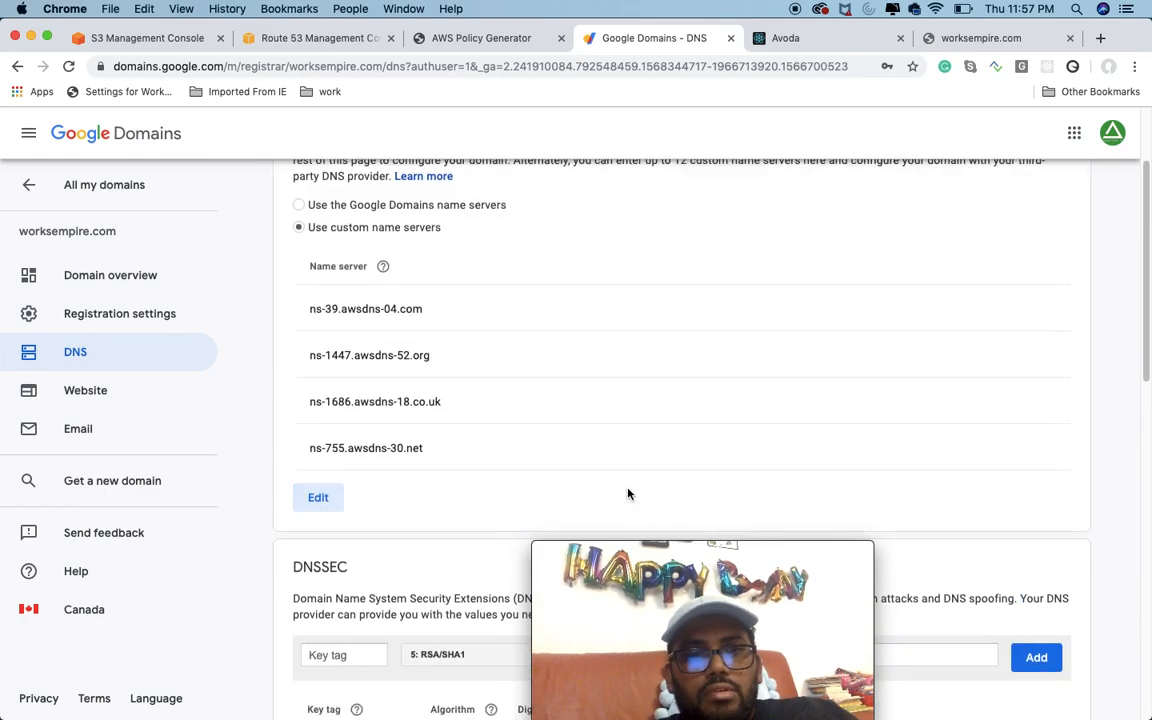
scroll(730, 429, up, 10)
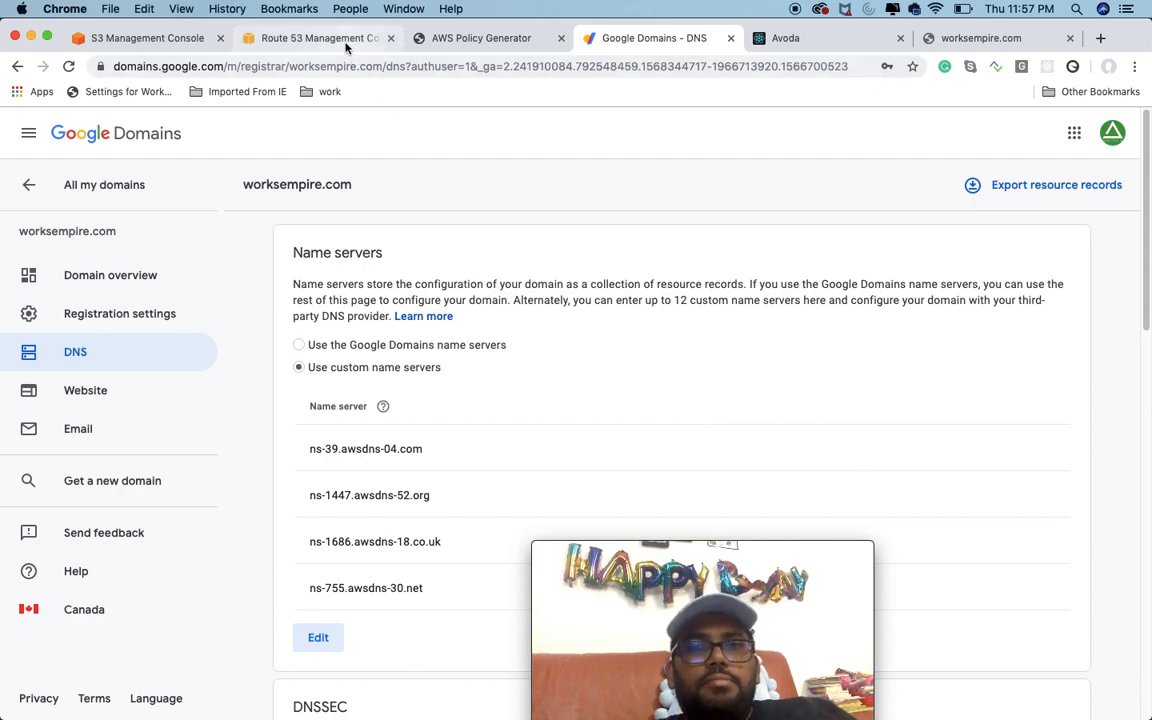
Step: Switch to the open worksempire.com page and reload it several times to test the domain
click(948, 45)
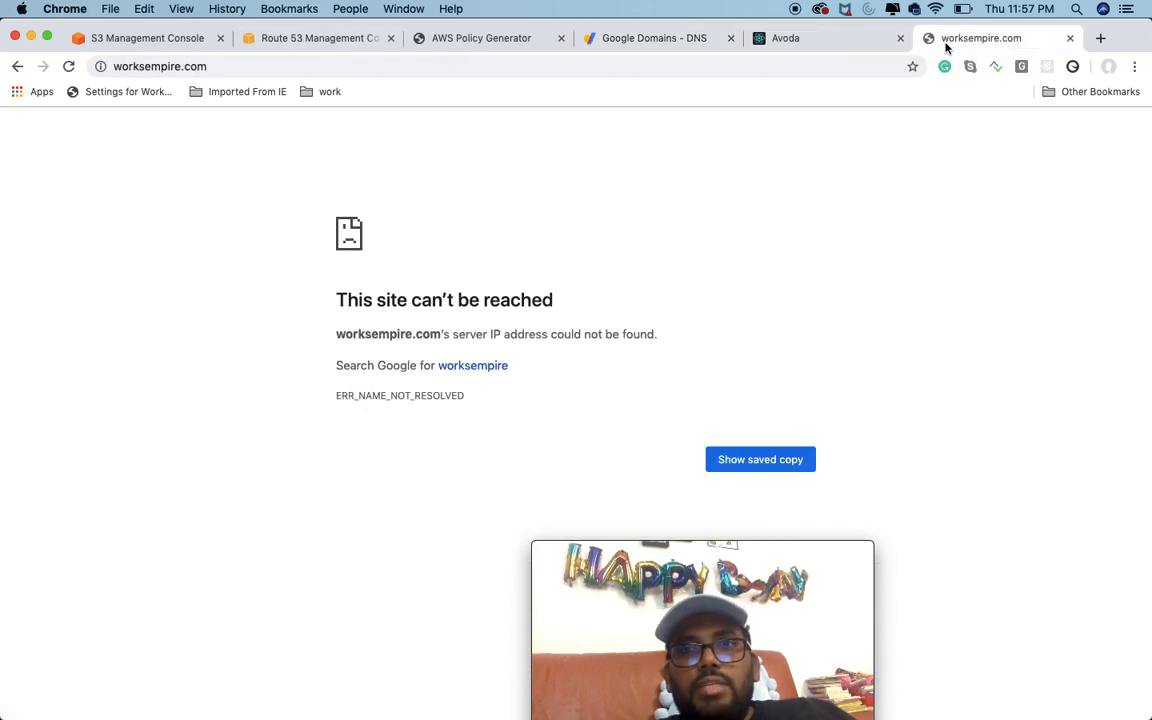
click(68, 66)
click(68, 67)
click(68, 66)
click(68, 66)
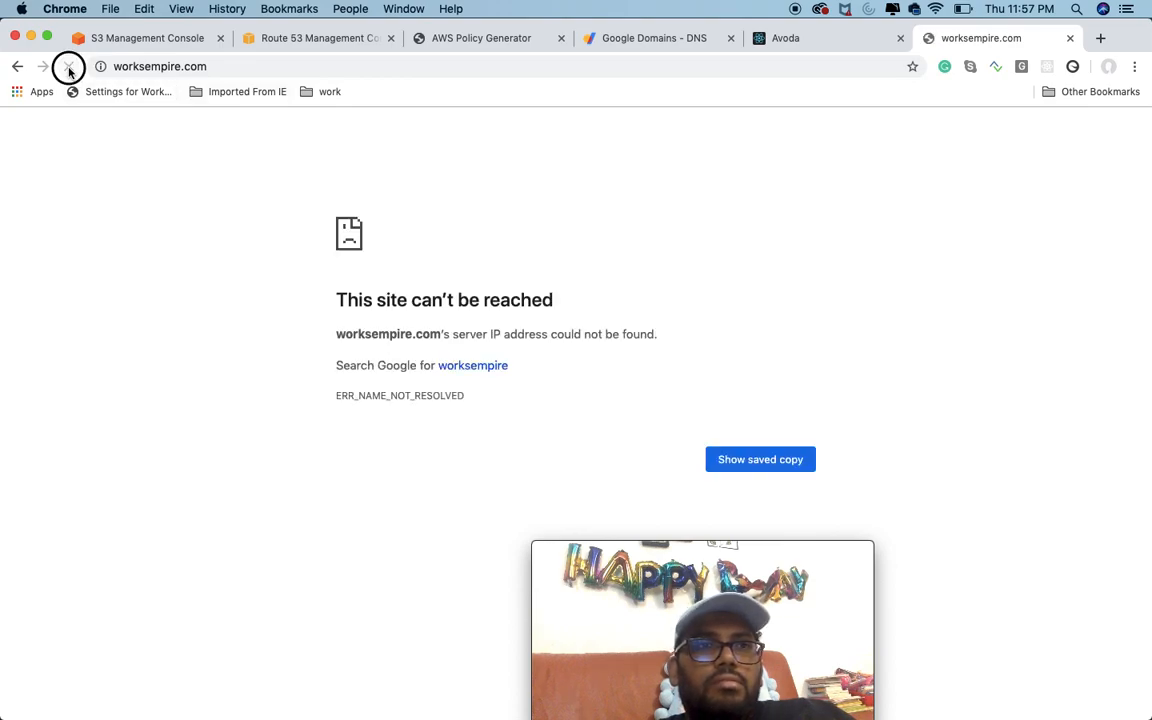
Step: In Route 53, set the SOA record's TTL to 60 seconds and save it, and try to re-save the www alias record
click(295, 42)
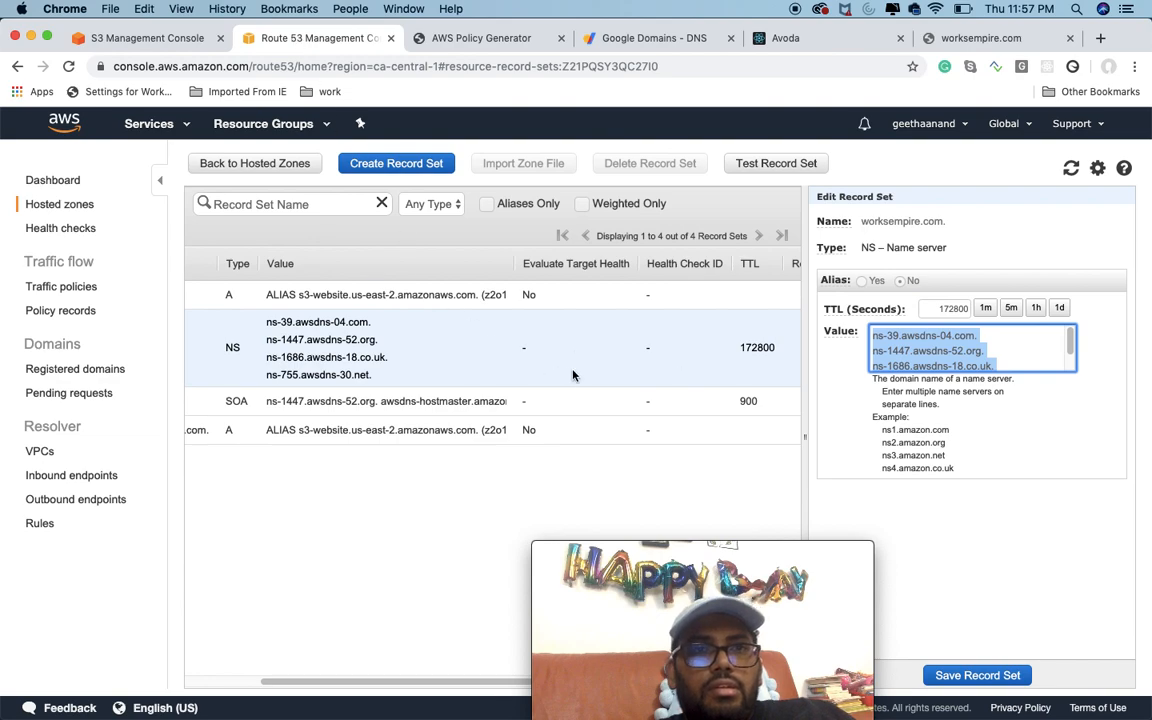
click(387, 463)
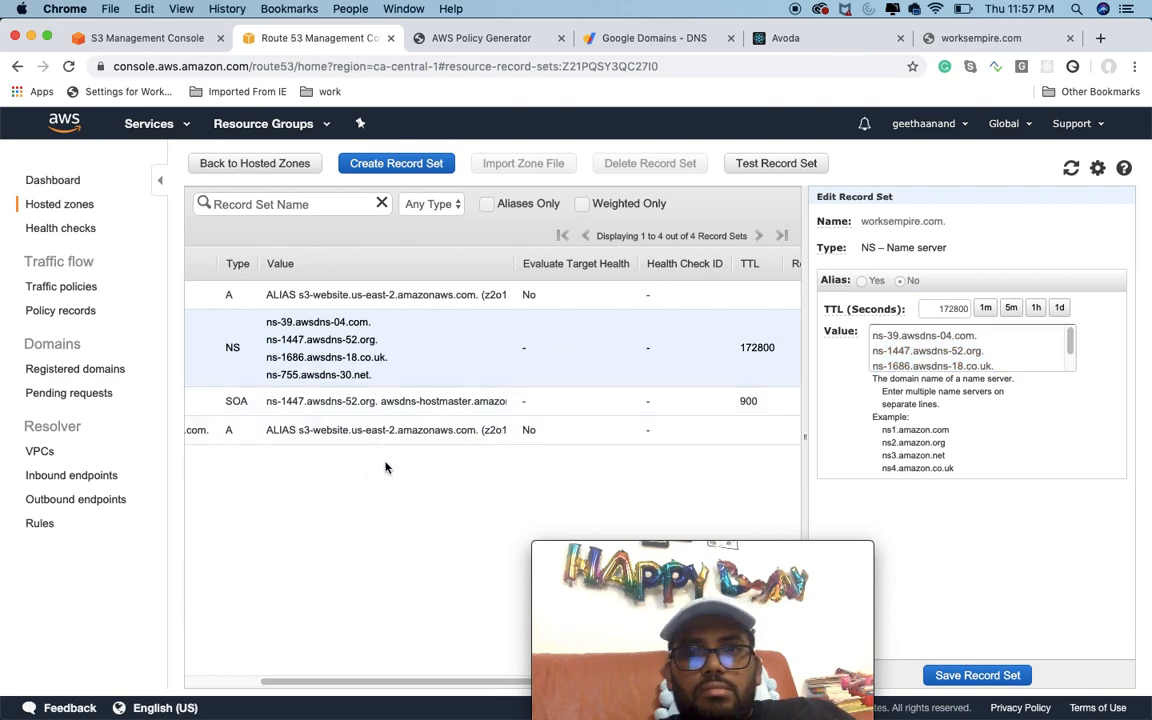
click(386, 404)
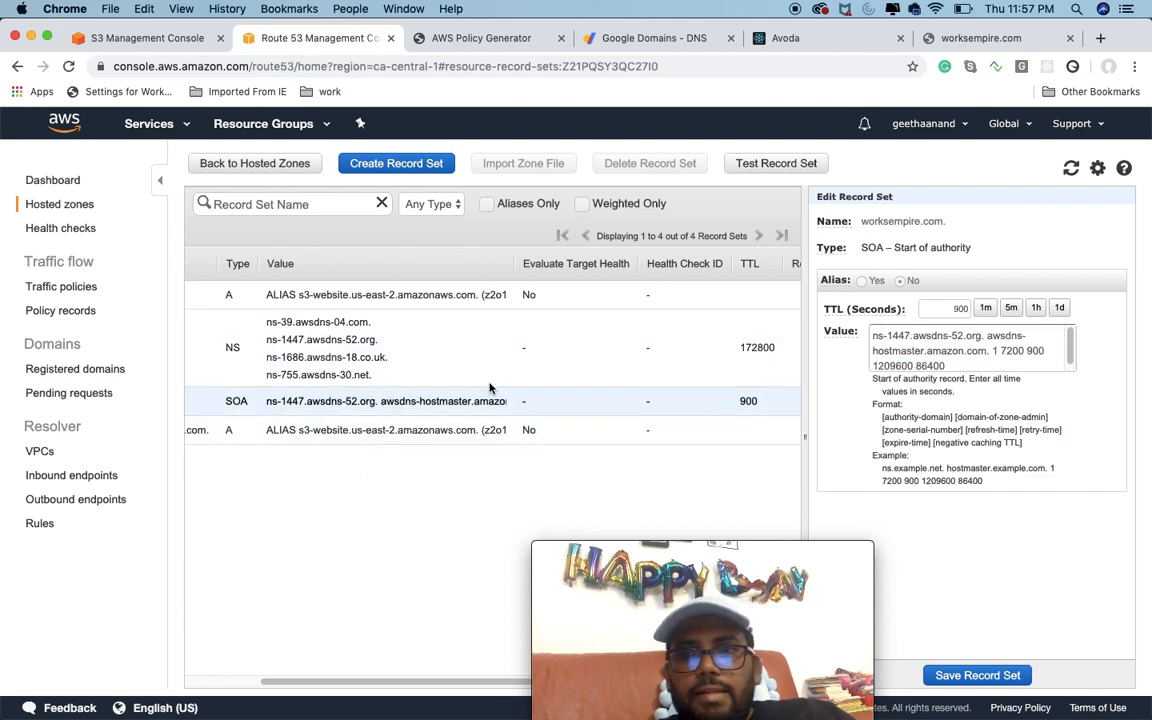
click(988, 311)
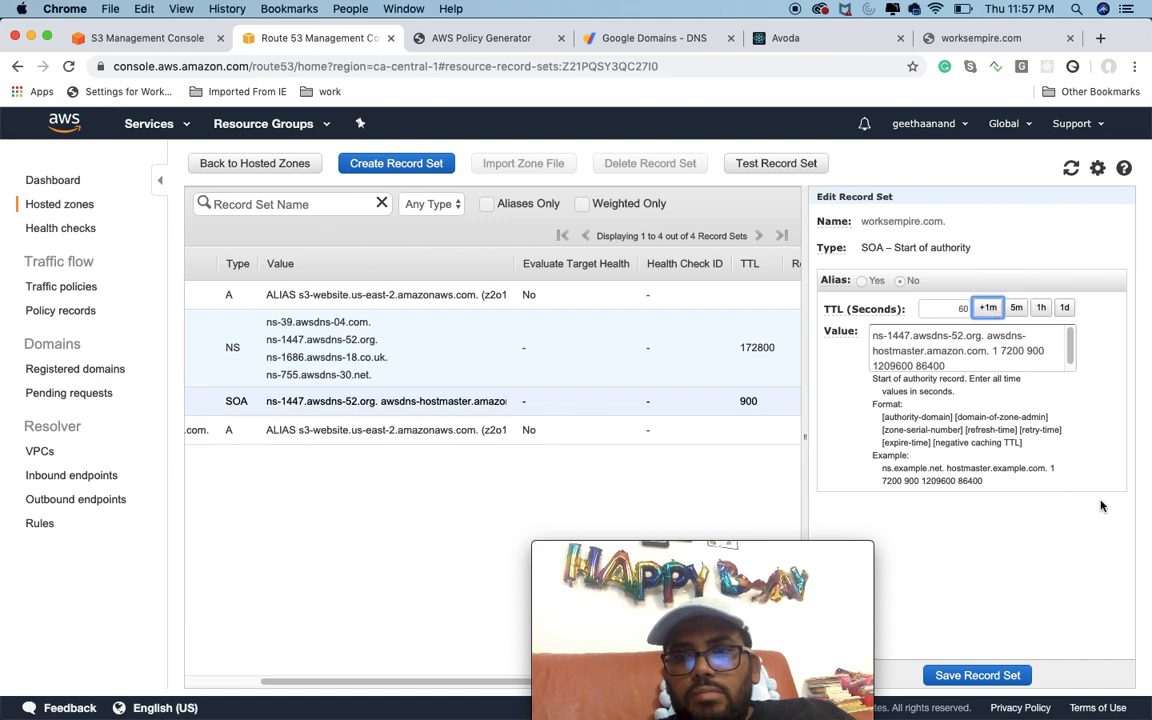
click(1003, 677)
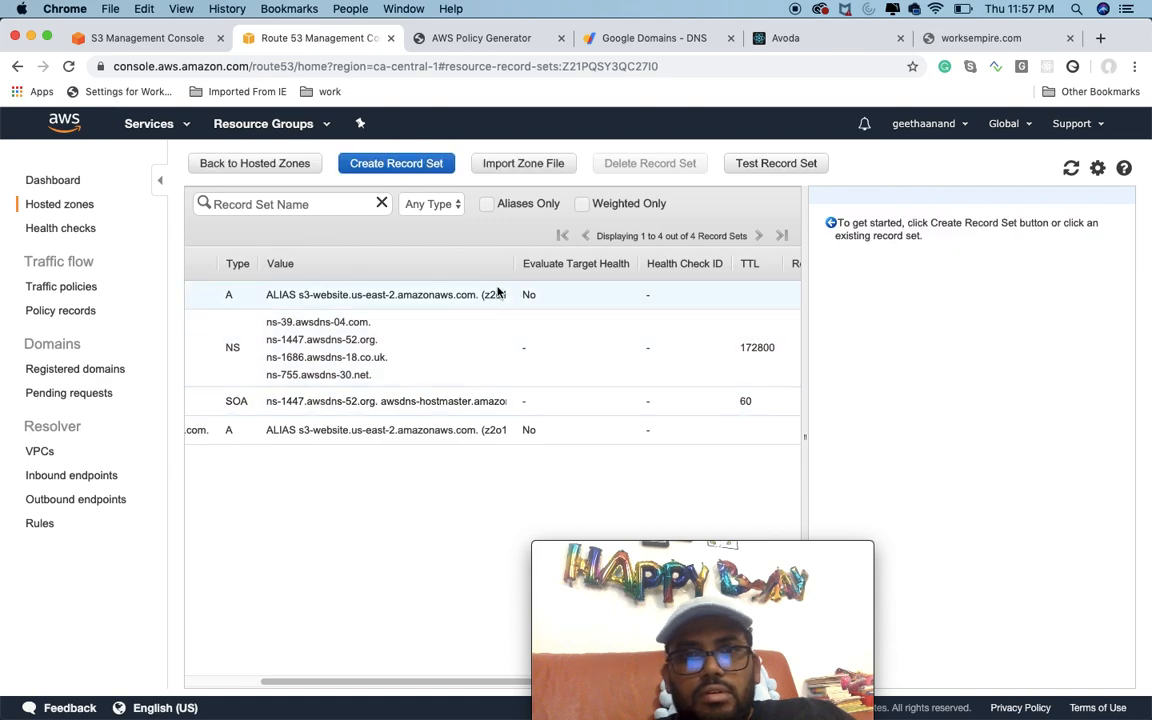
click(362, 432)
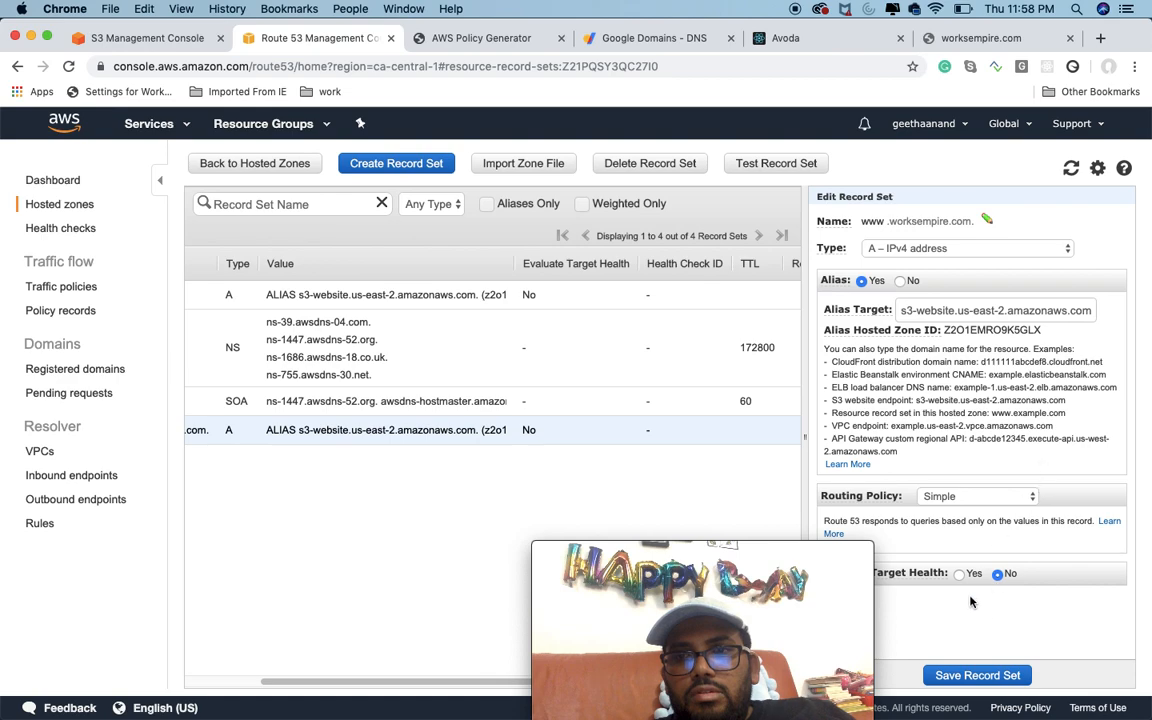
click(969, 677)
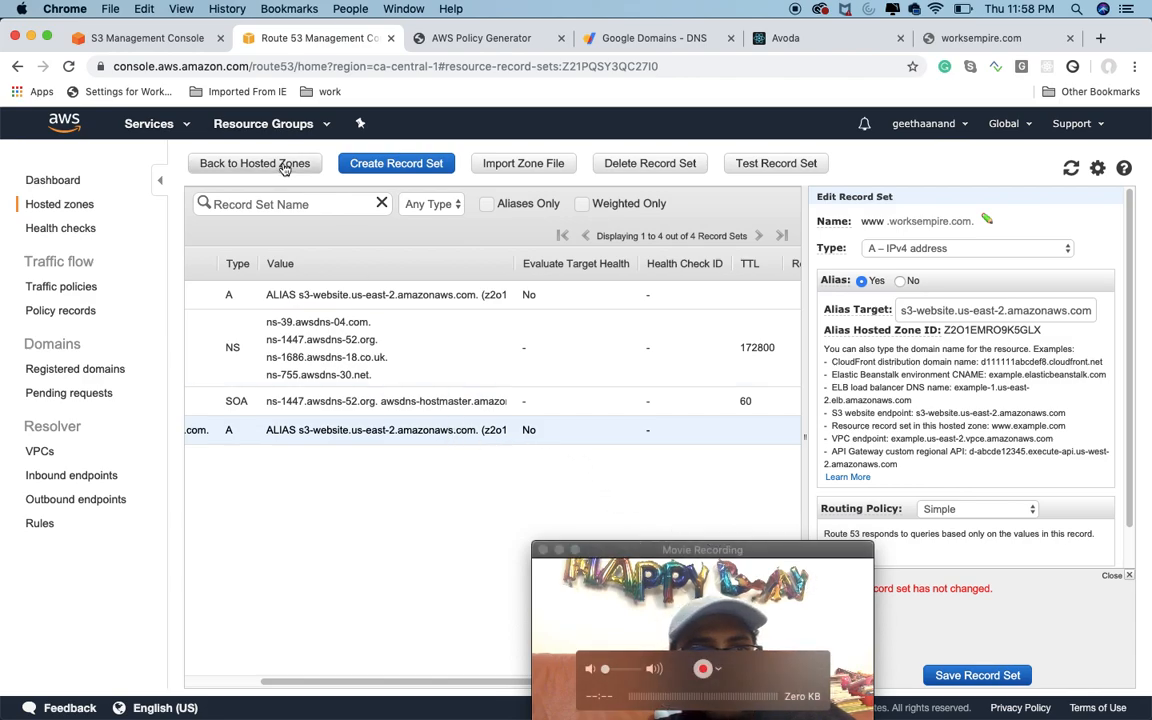
Step: Show the details of the worksempire.com hosted zone and compare its name servers with the ones saved in Google Domains
click(252, 164)
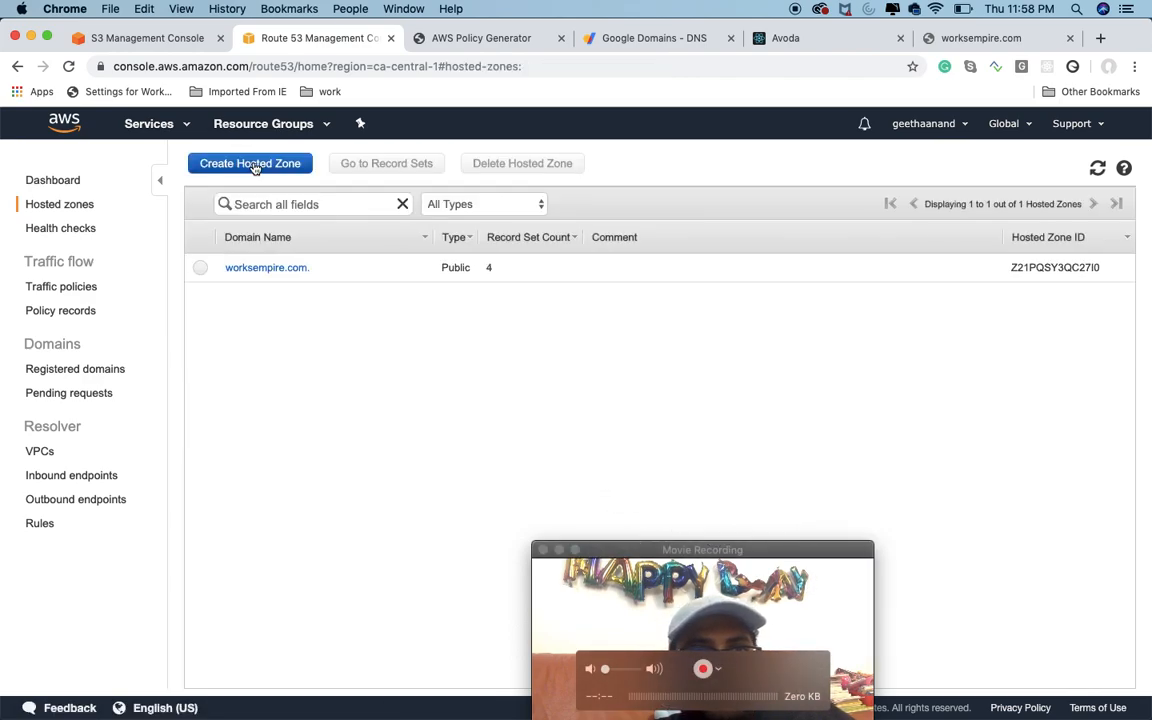
click(201, 268)
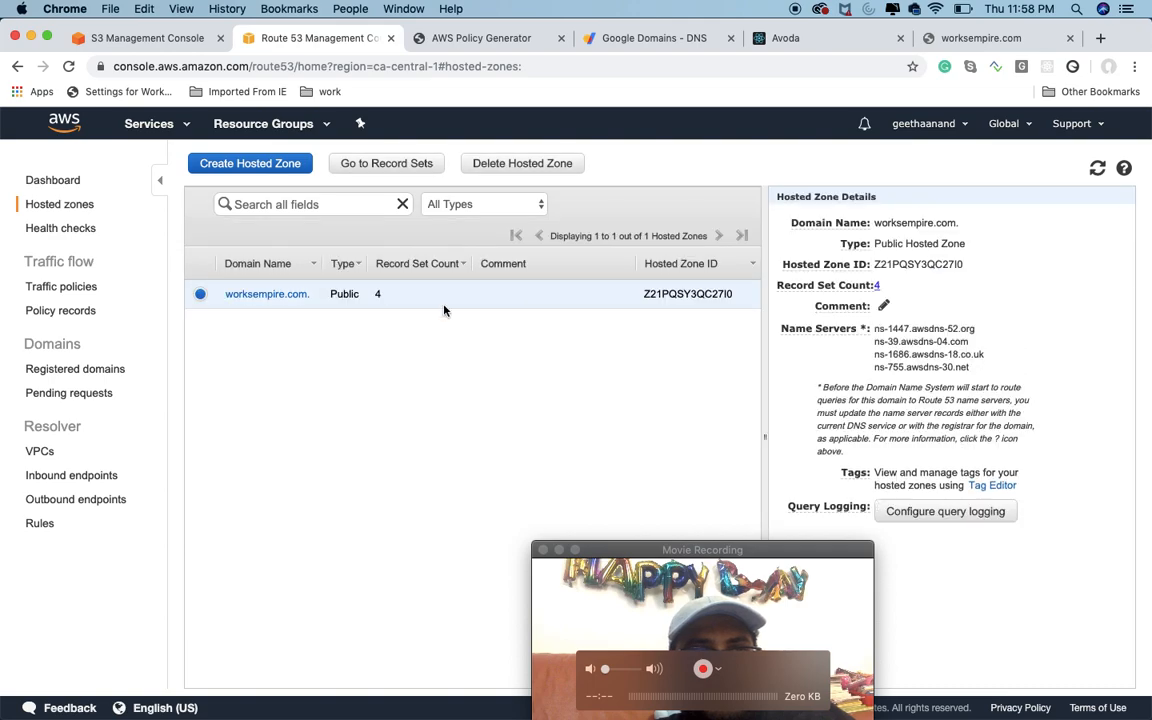
click(655, 40)
scroll(497, 372, down, 5)
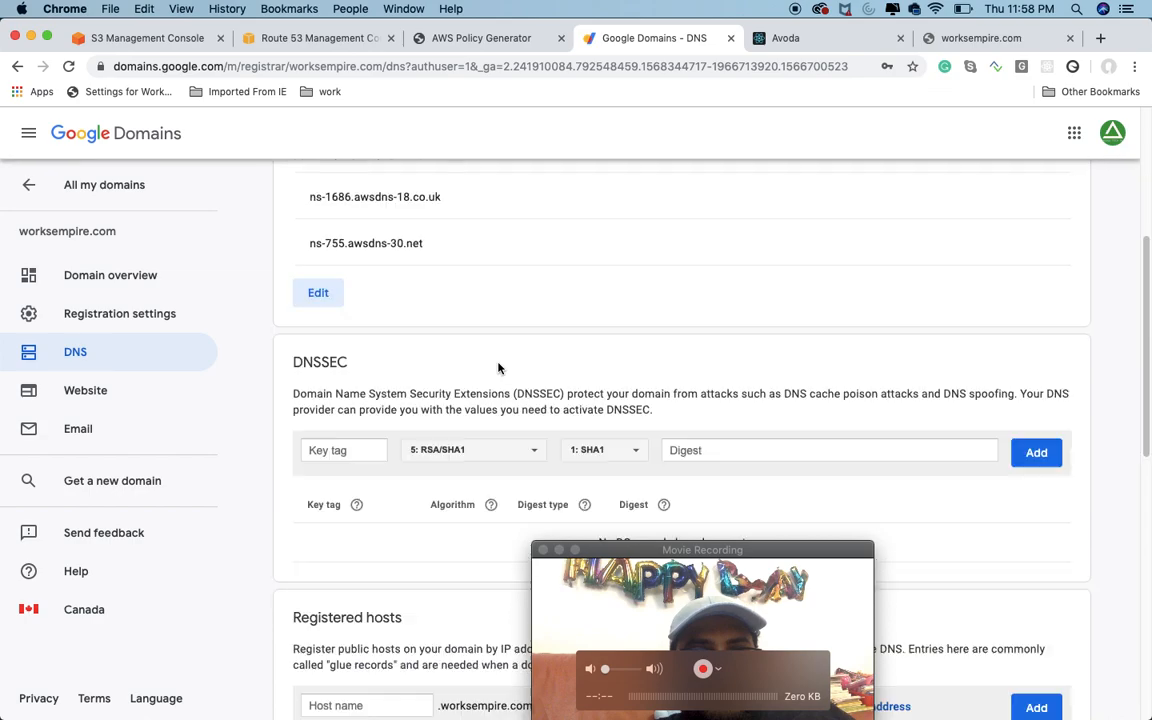
scroll(497, 369, up, 5)
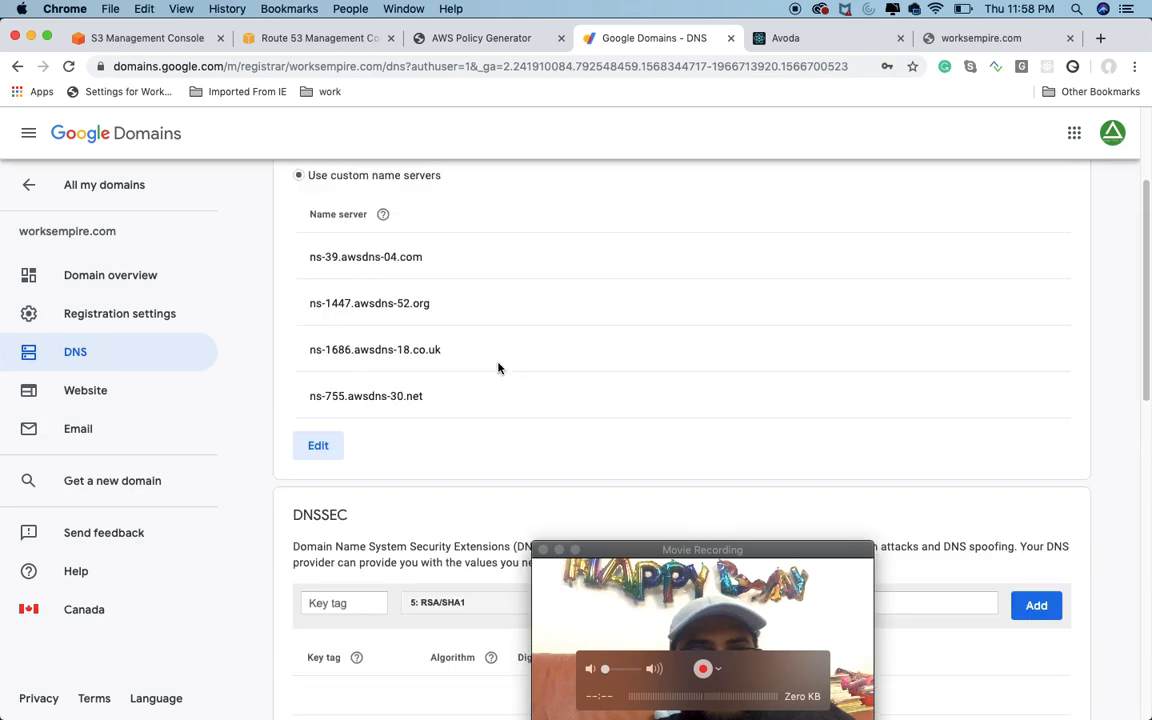
click(325, 38)
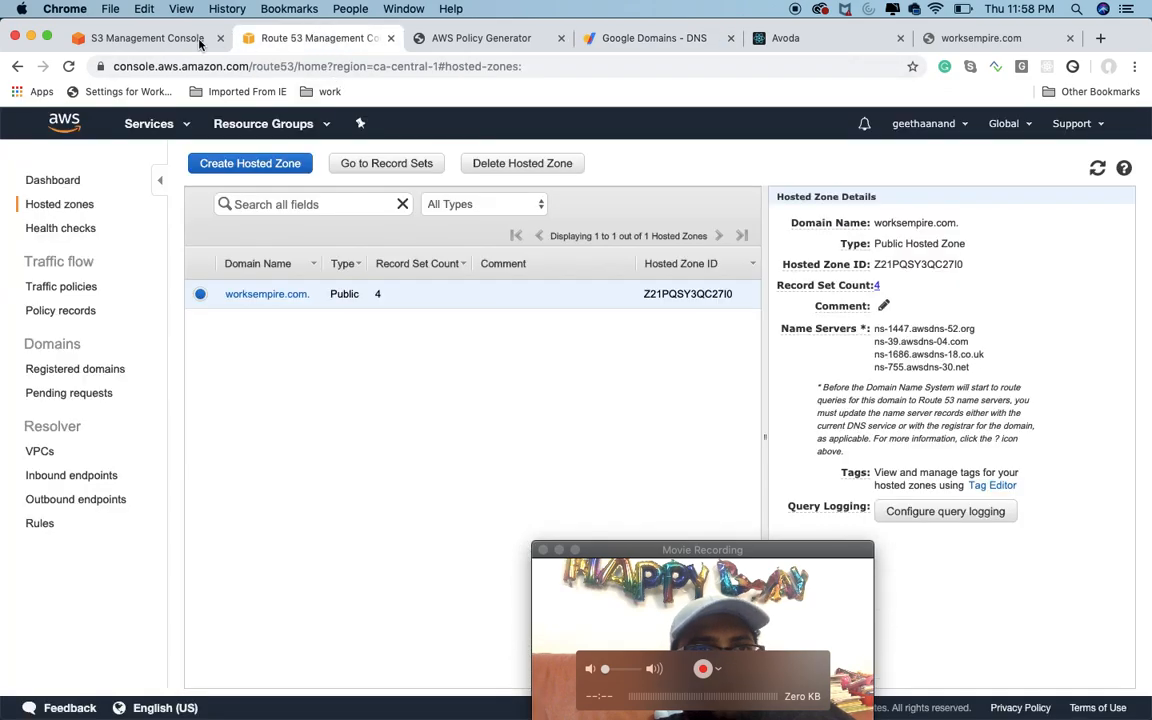
click(159, 40)
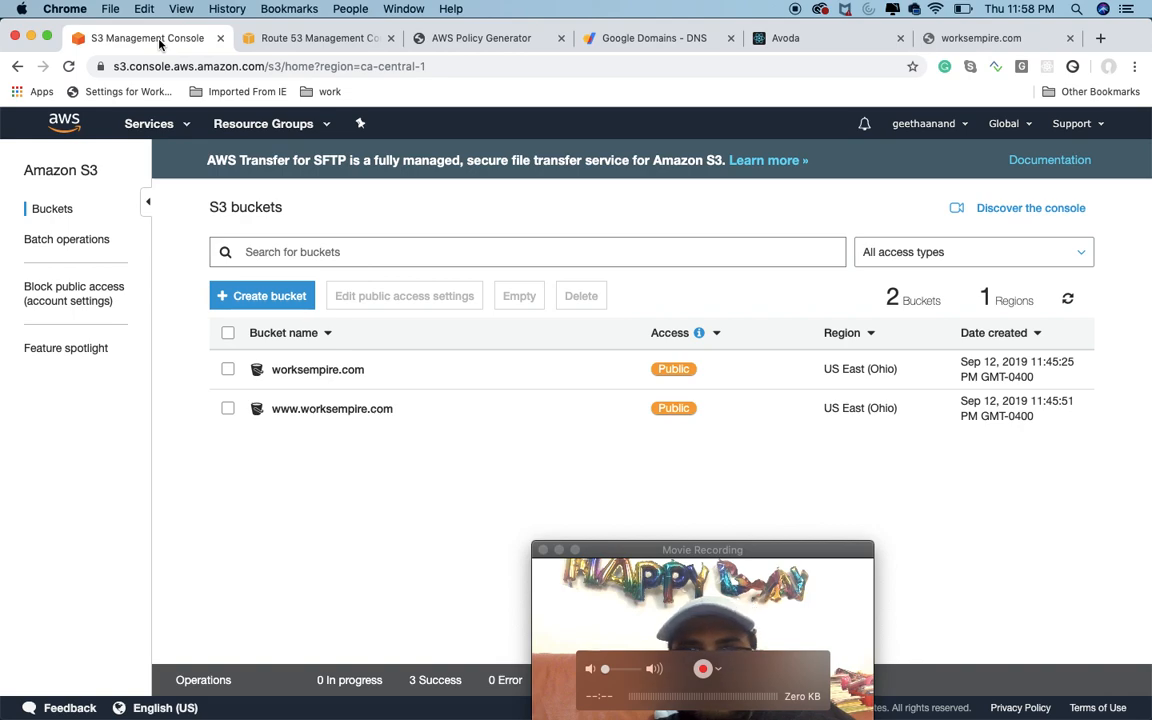
click(350, 410)
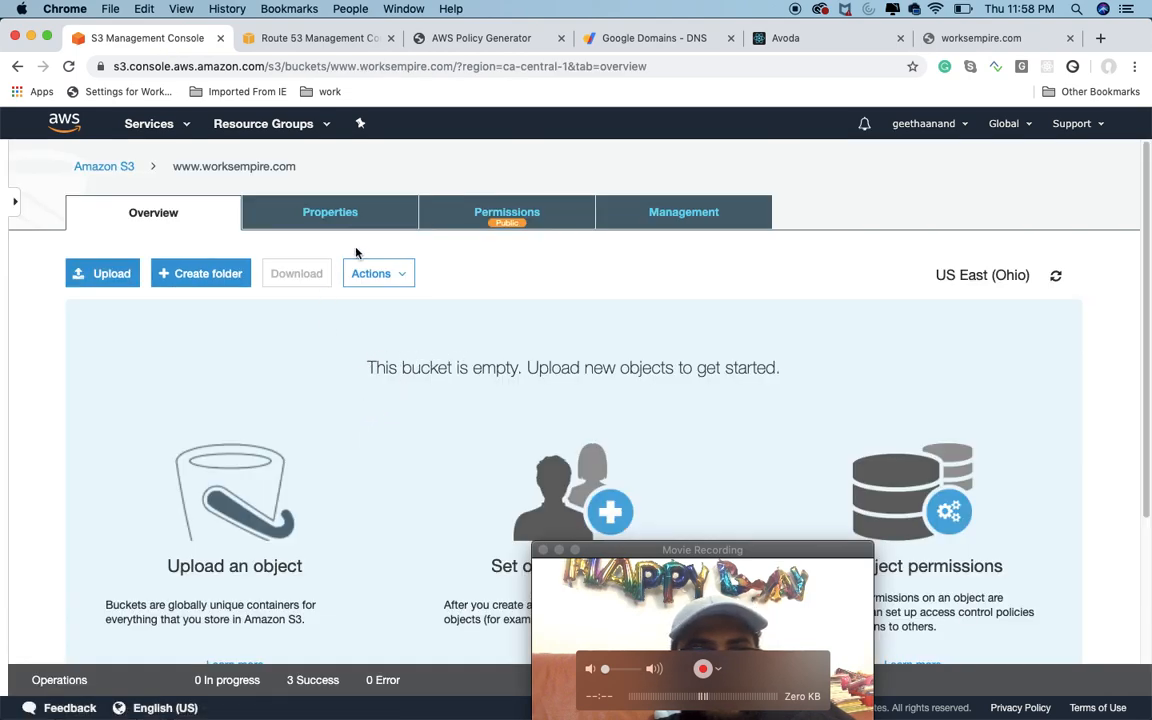
click(350, 215)
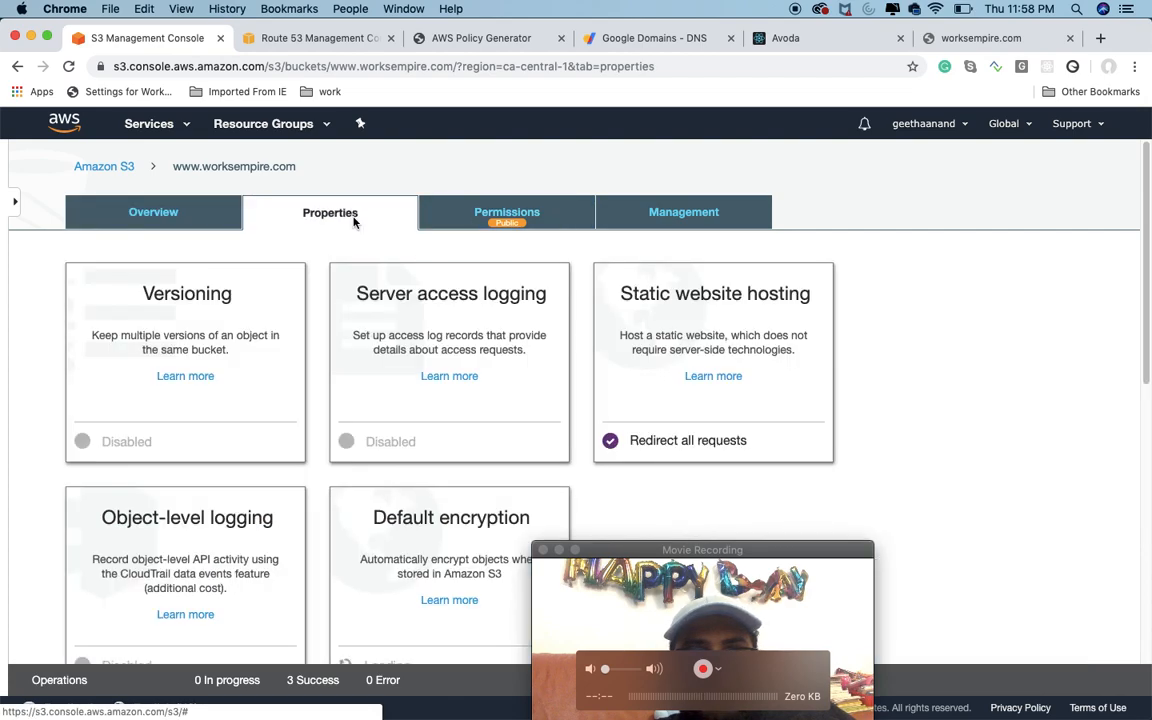
click(663, 300)
click(737, 351)
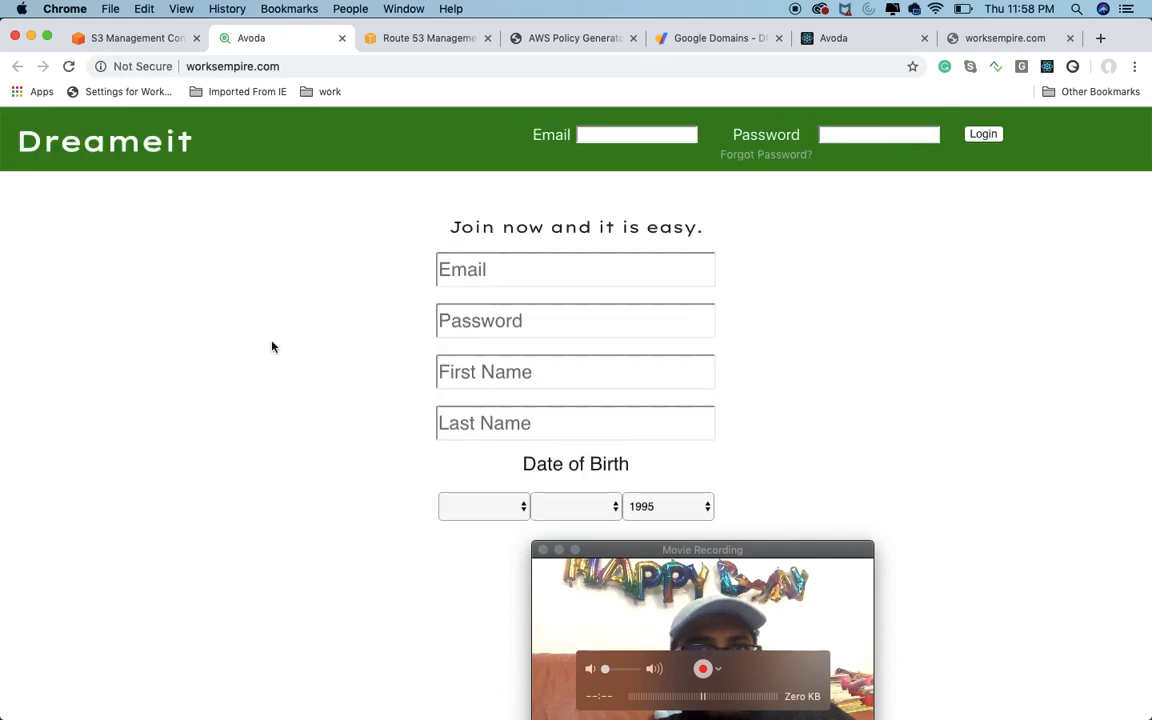
Step: Reload the original worksempire.com page and load its address again to check the live site
click(990, 37)
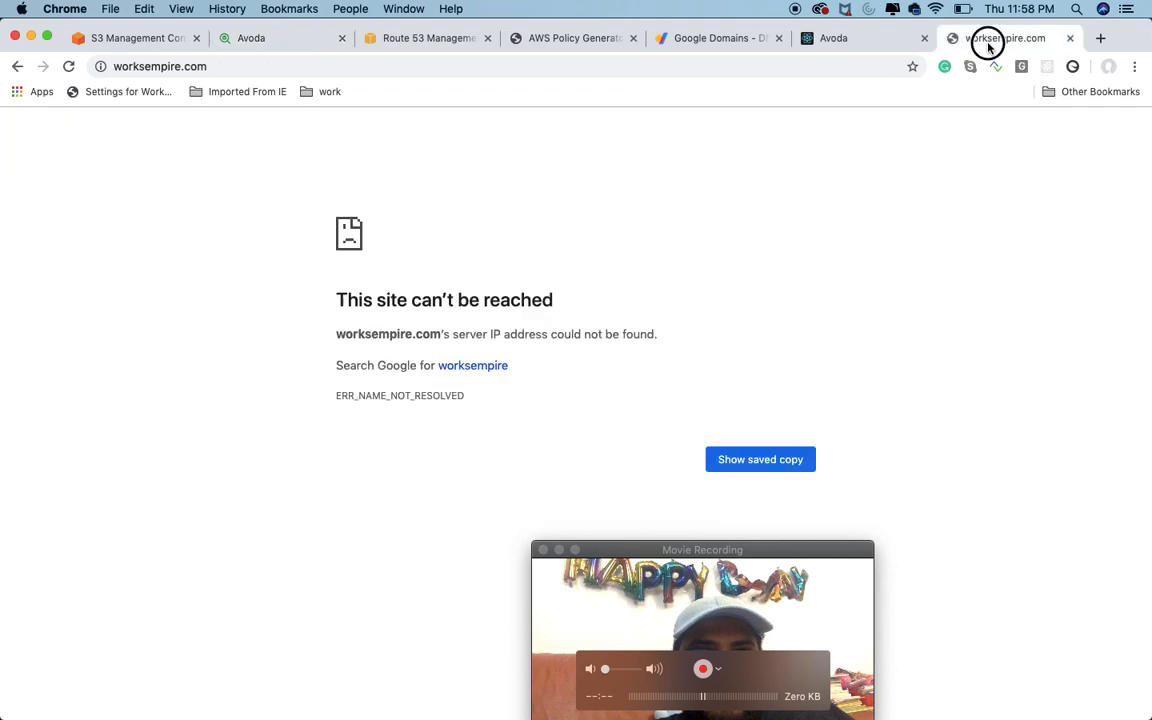
click(70, 68)
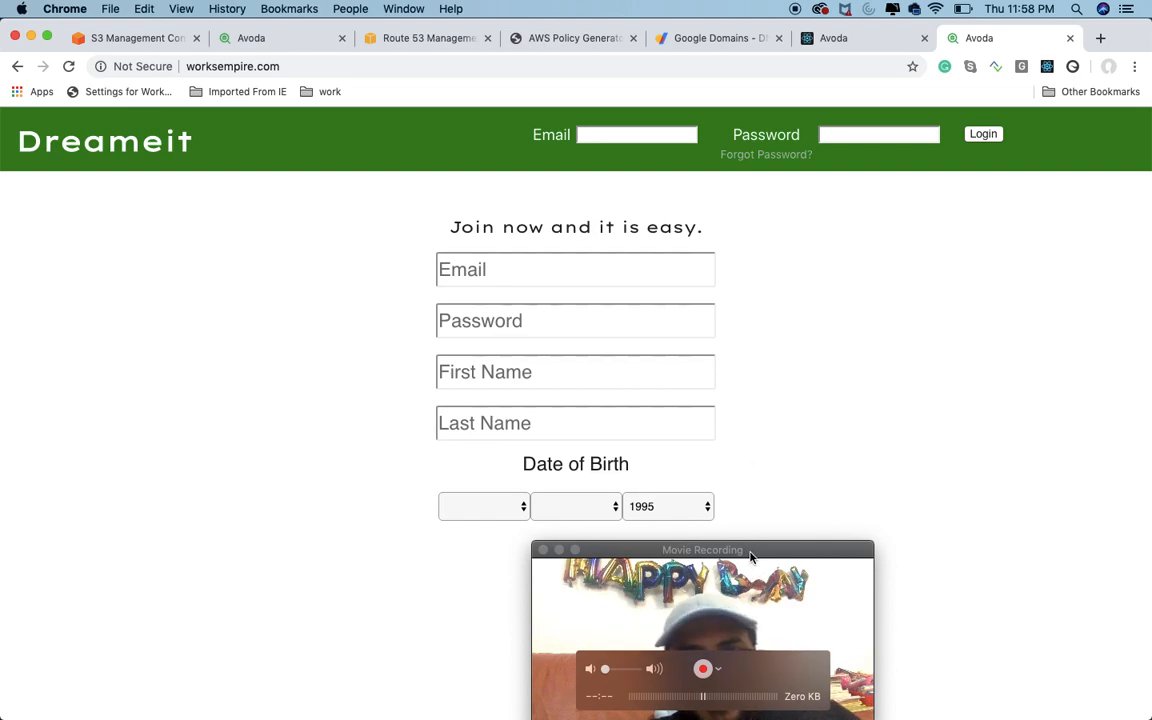
click(719, 669)
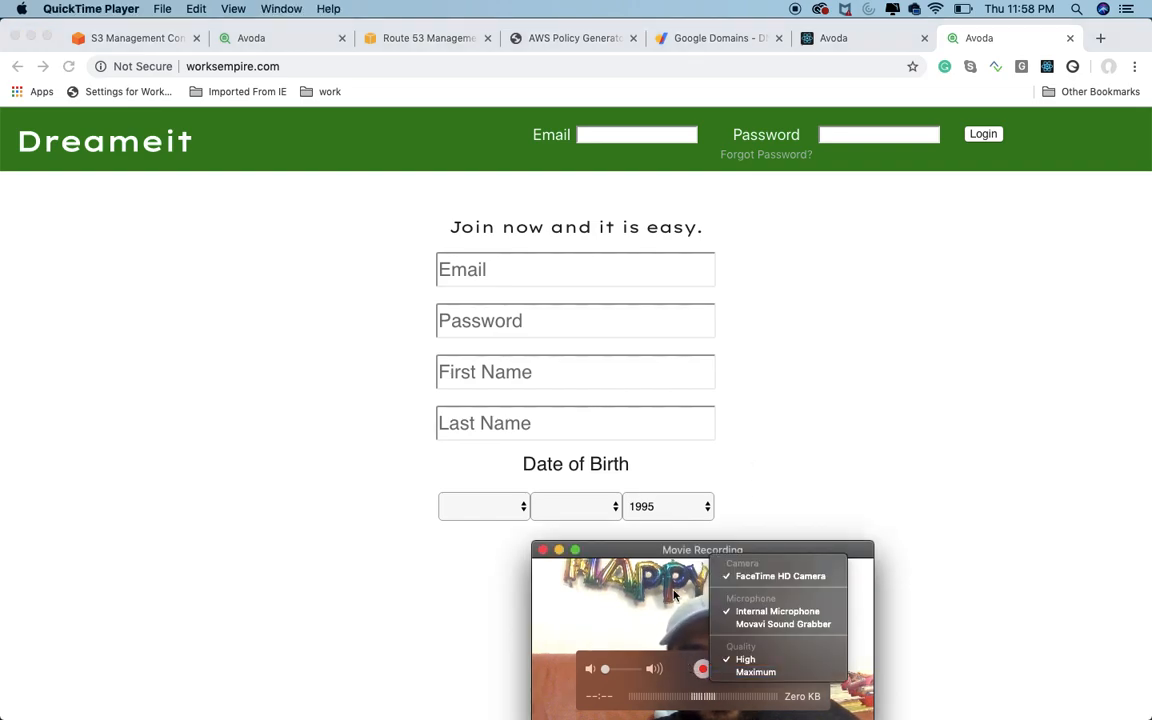
click(954, 450)
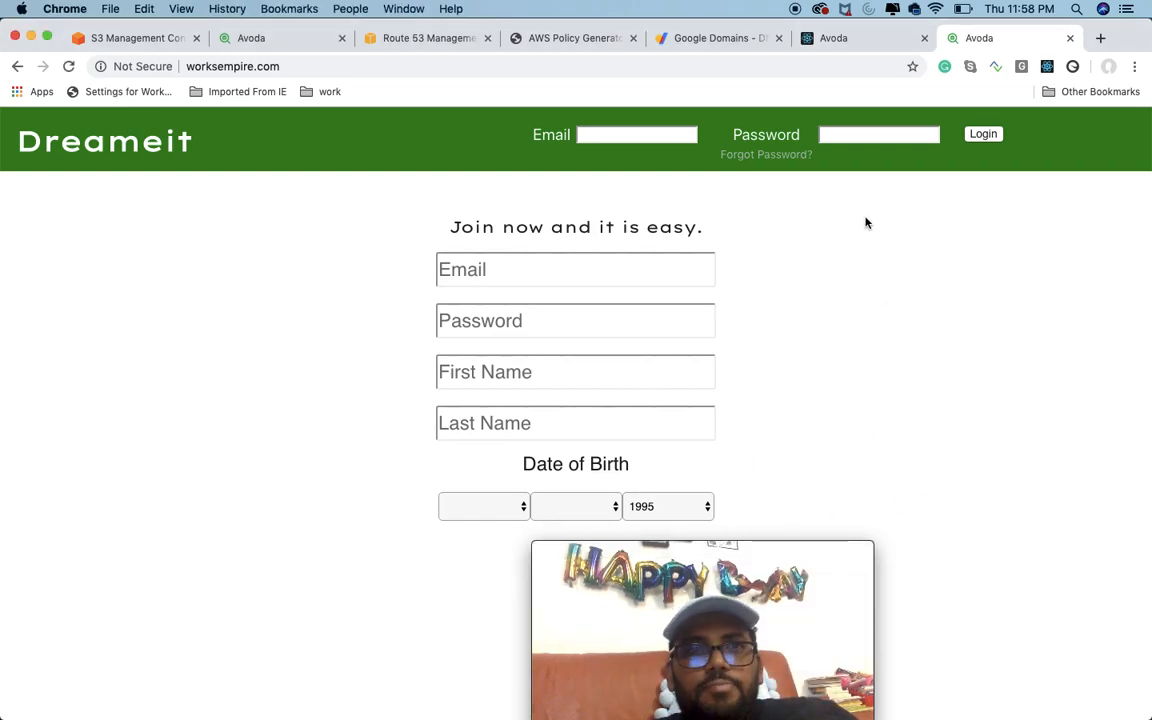
click(325, 61)
key(super+a)
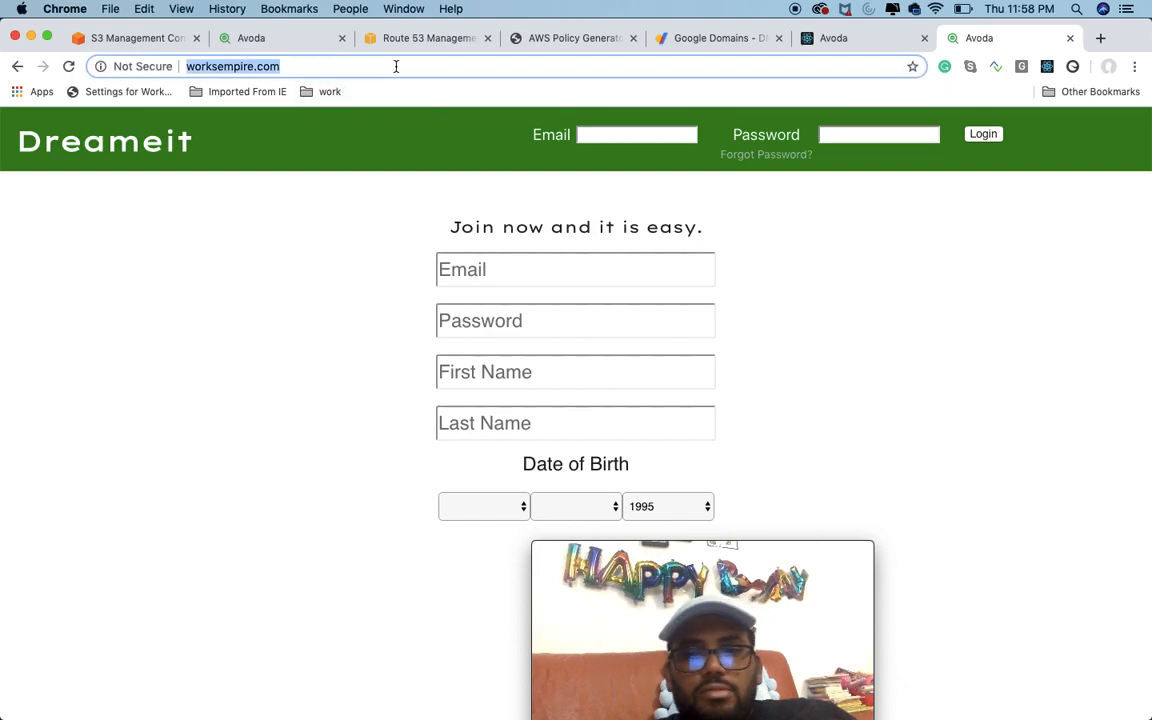
key(Return)
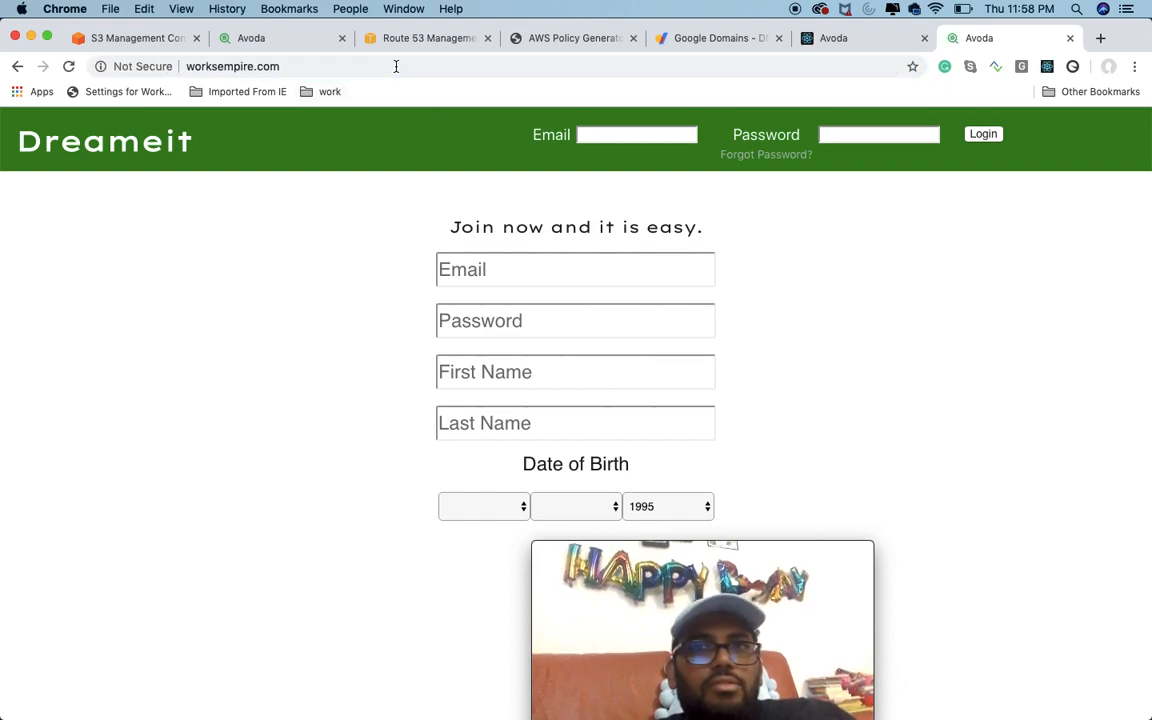
Step: Close both browser tabs showing the live worksempire.com site
click(1069, 38)
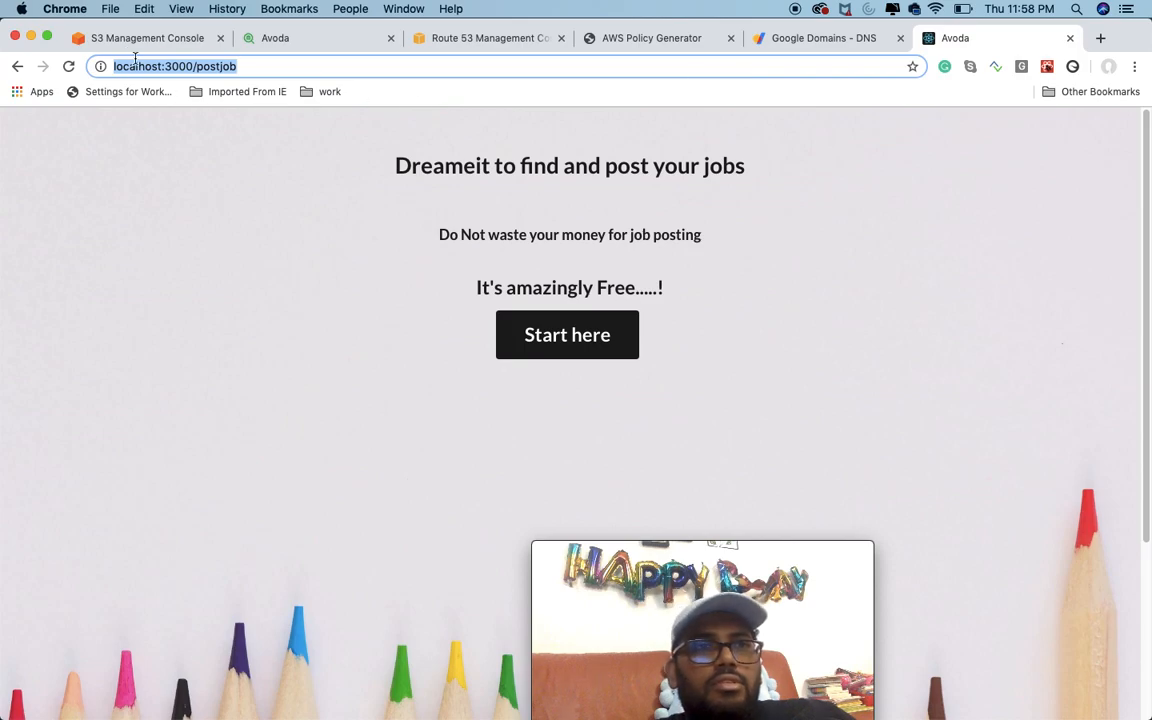
click(306, 40)
click(285, 66)
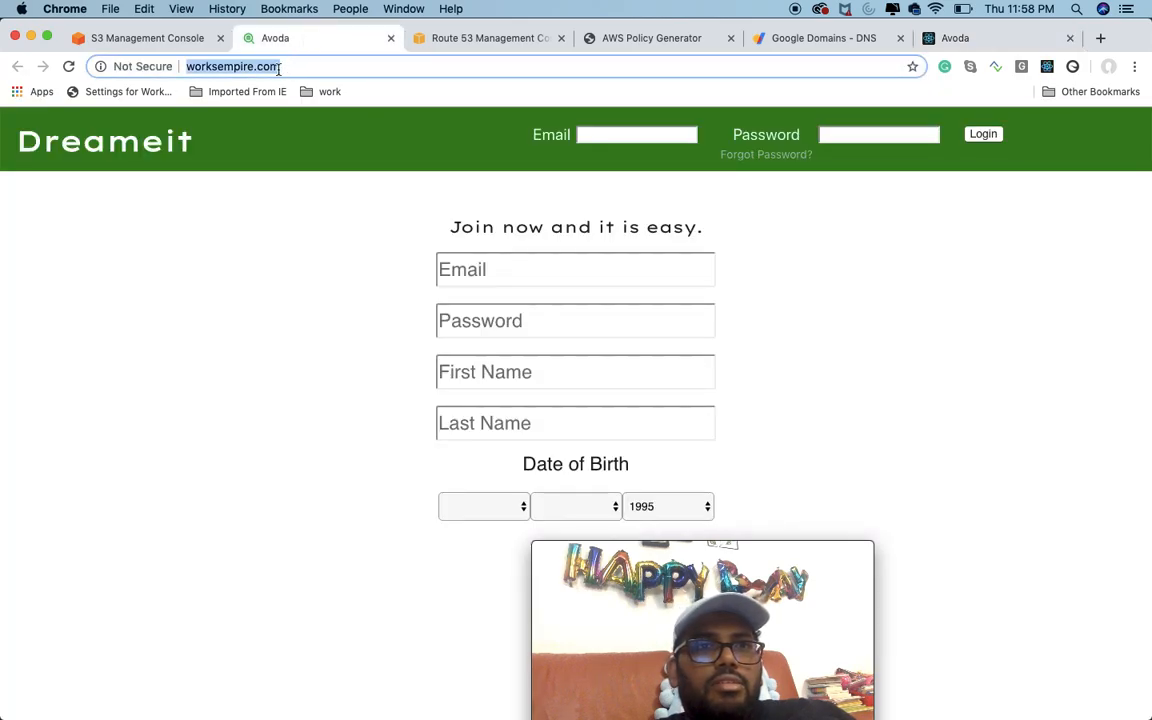
click(390, 38)
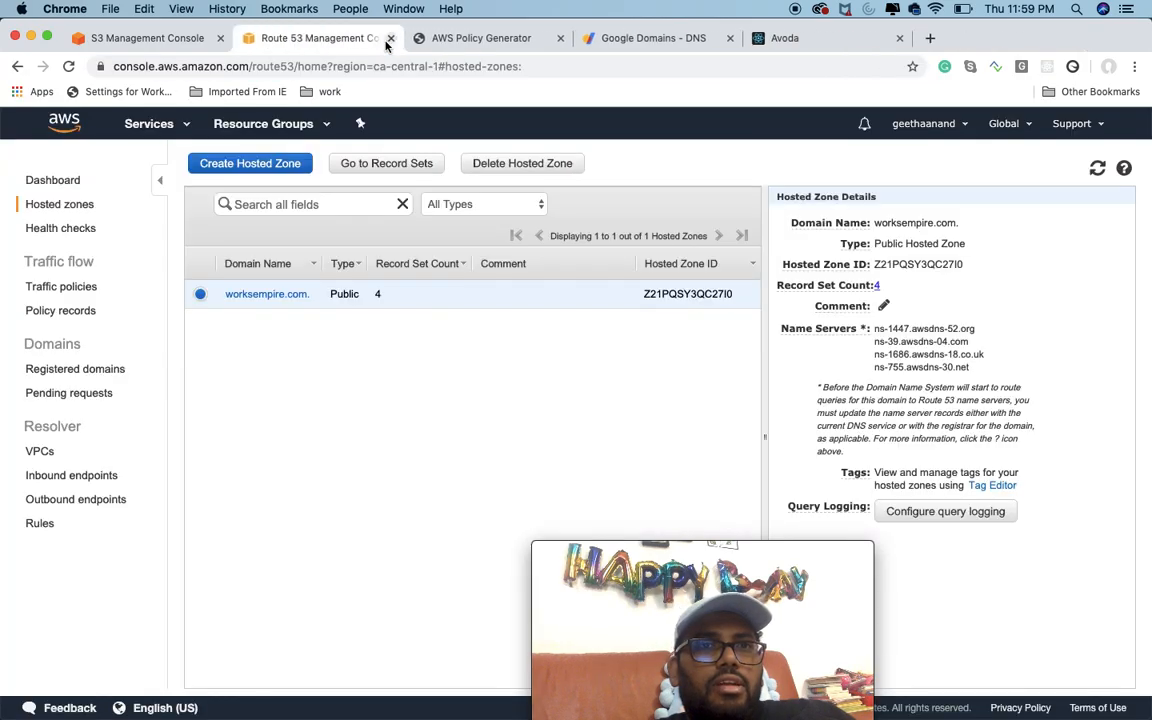
Step: Open Google in a new browser tab and search for worksempire.com
click(443, 38)
click(719, 38)
click(870, 38)
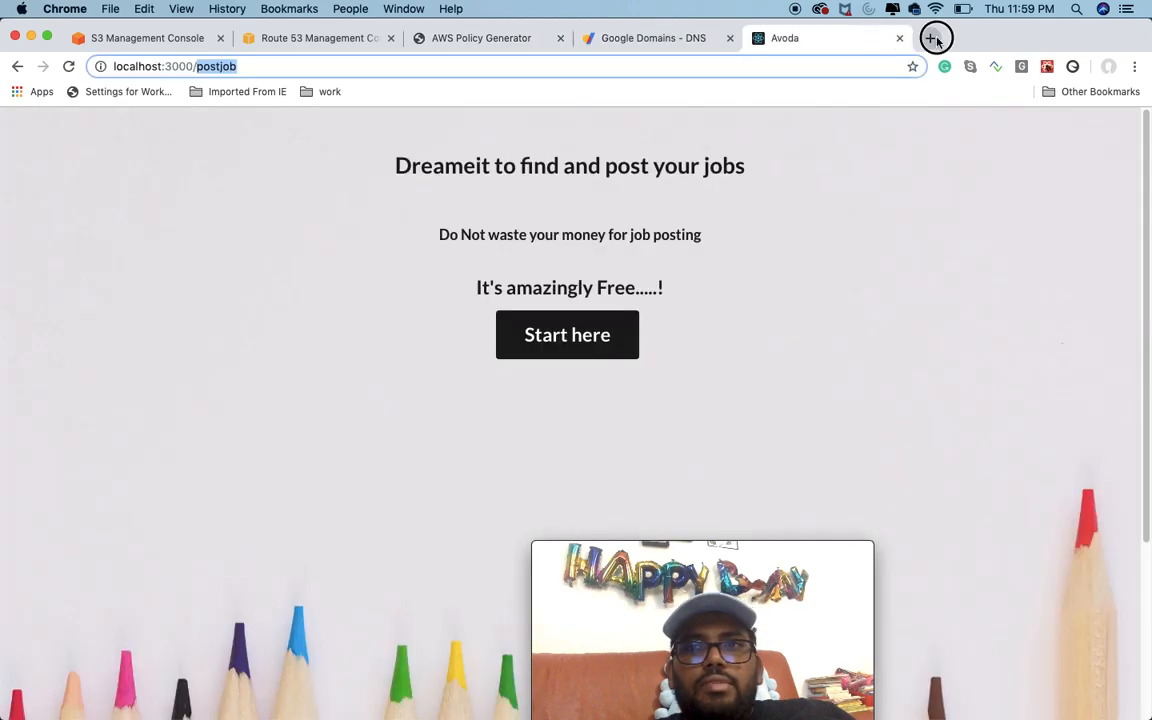
click(930, 38)
text(google)
key(Return)
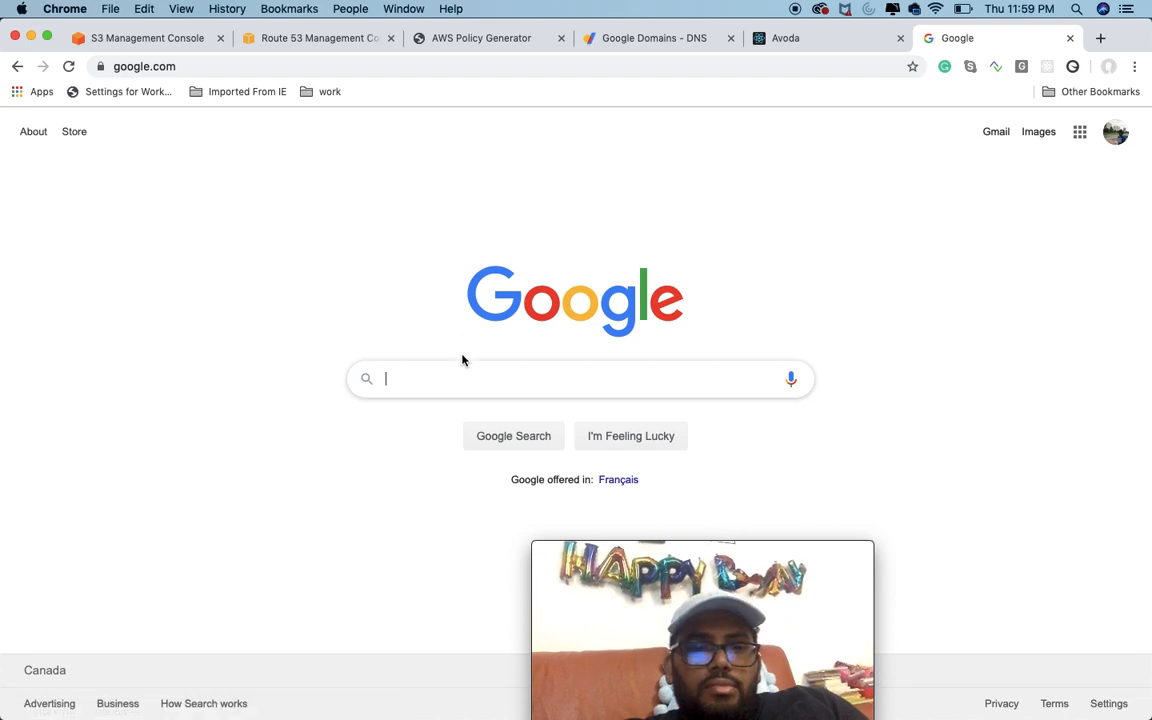
text(worksempire.com)
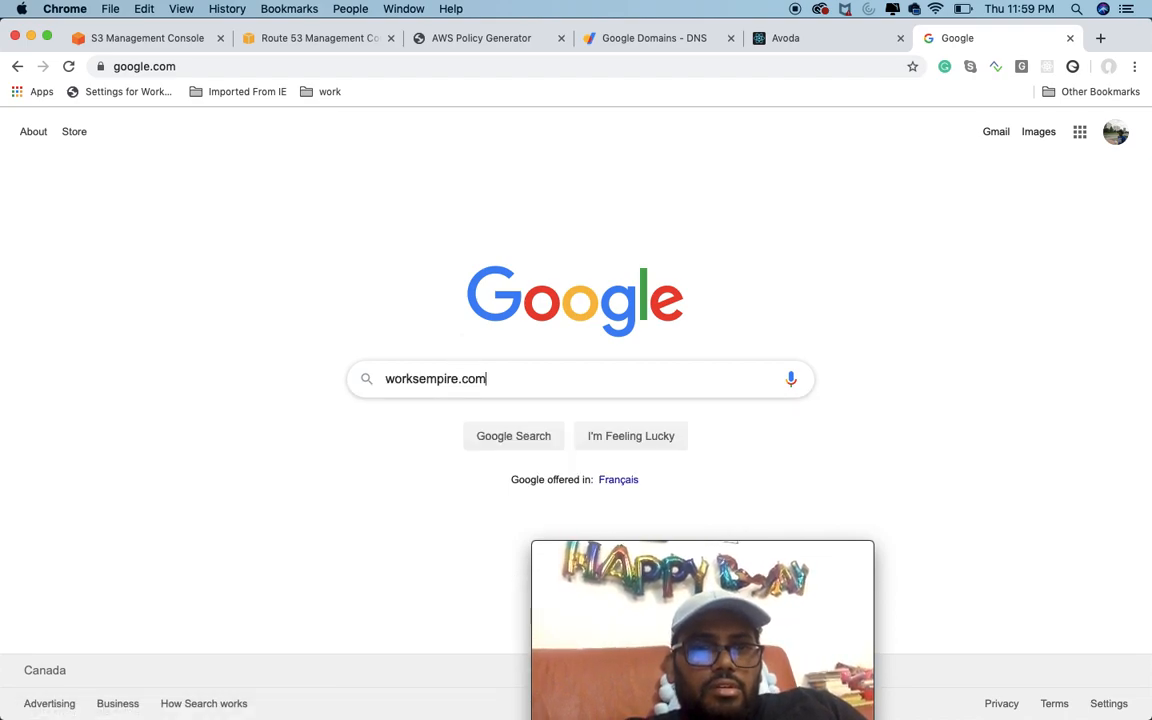
key(Return)
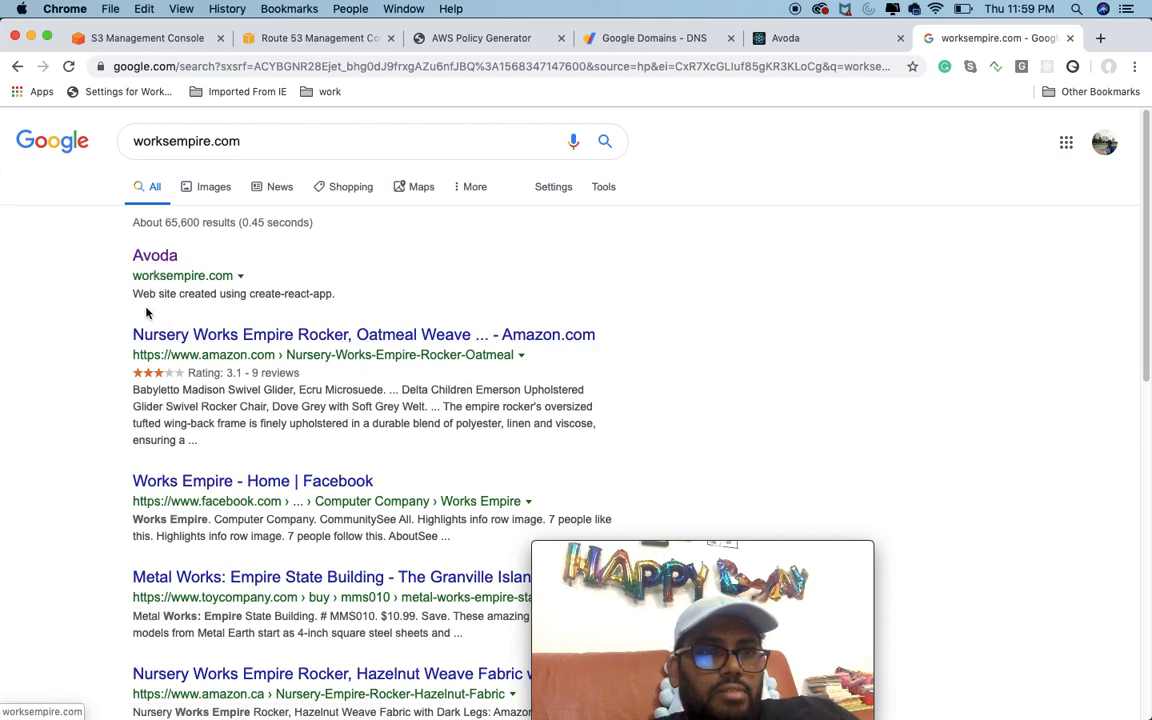
Step: Highlight the Avoda search result's description, open the worksempire.com result and go to the site's main page
drag(134, 293, 341, 298)
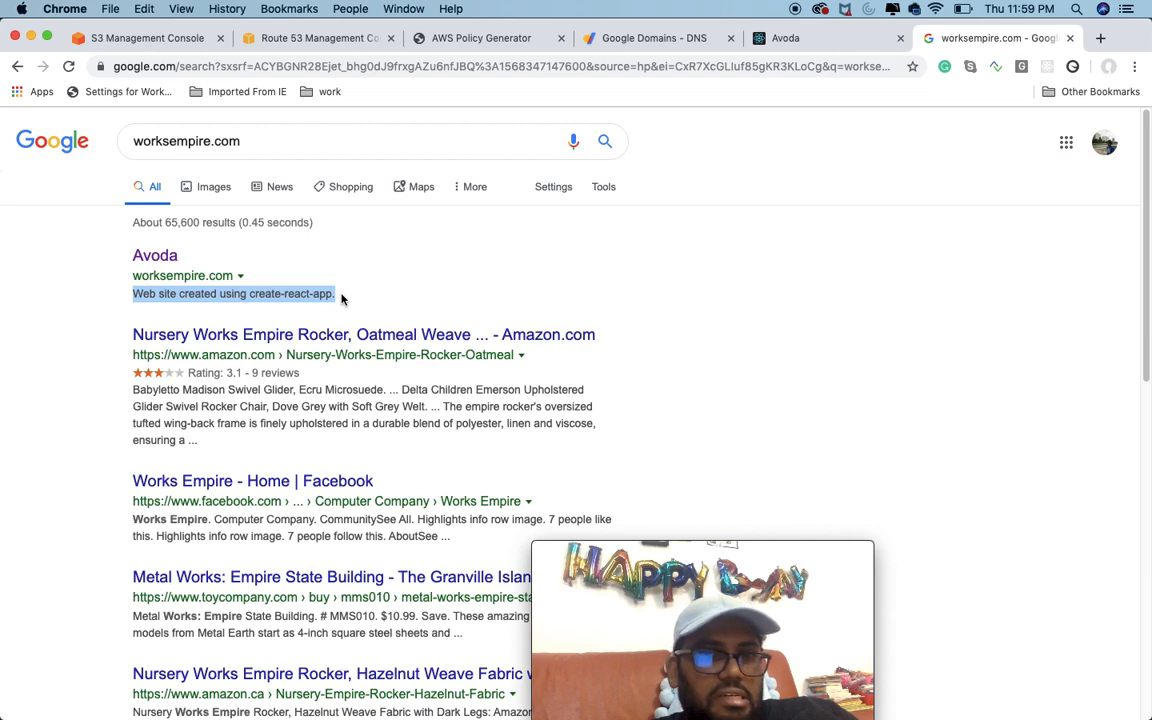
click(169, 258)
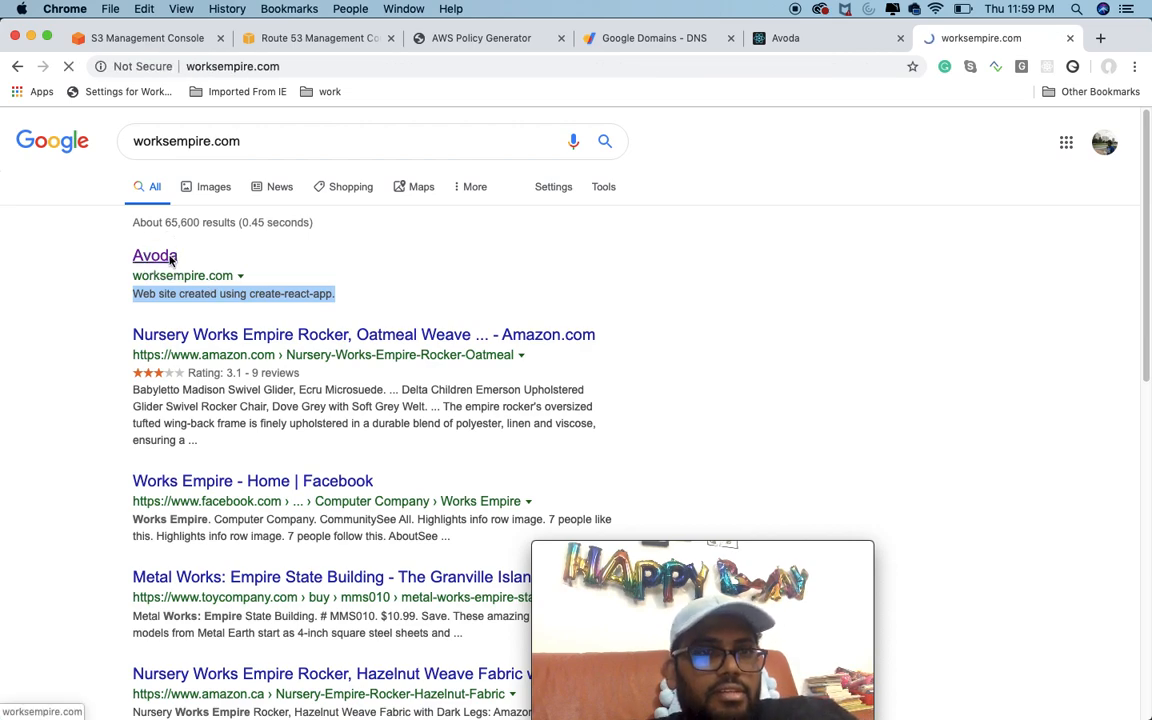
click(982, 134)
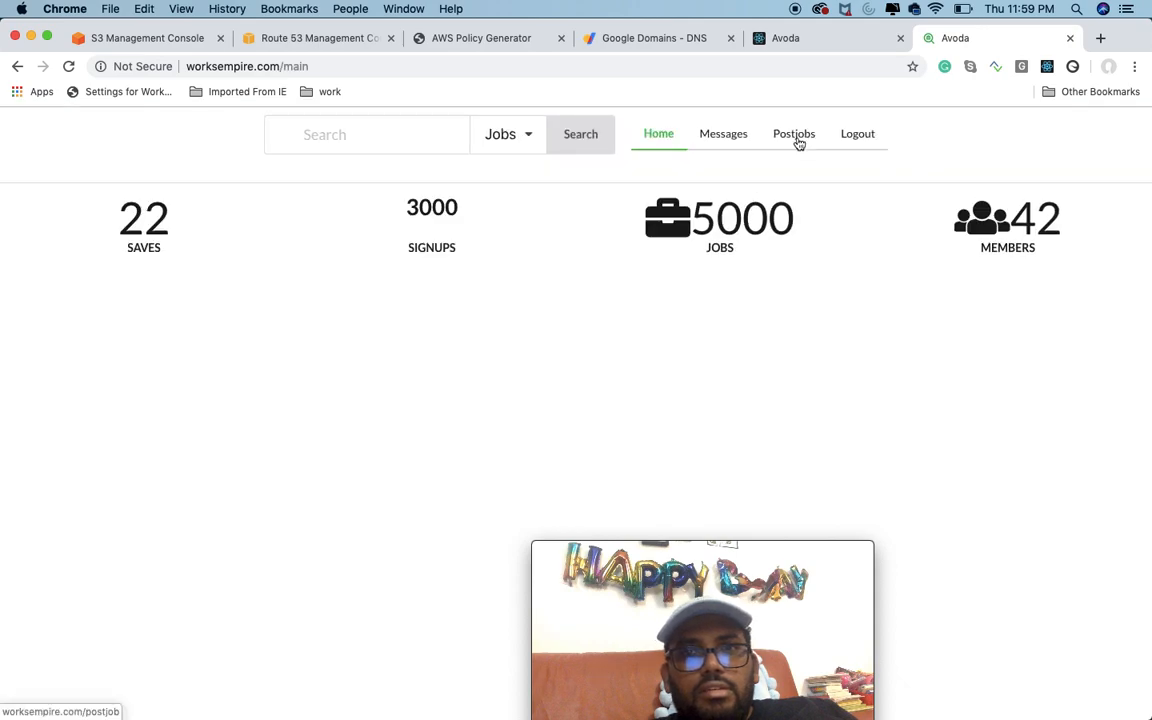
Step: Go to the live site's Postjobs page, open the Post Job form to check it, and close the form
click(795, 138)
click(598, 344)
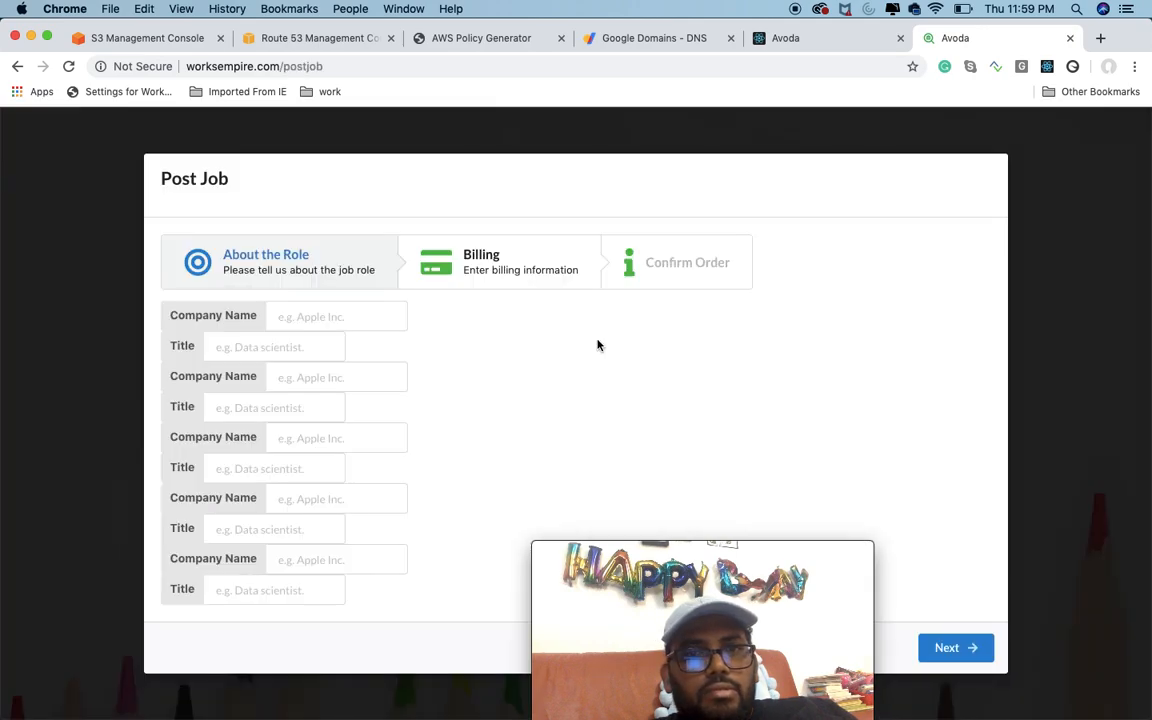
click(1044, 242)
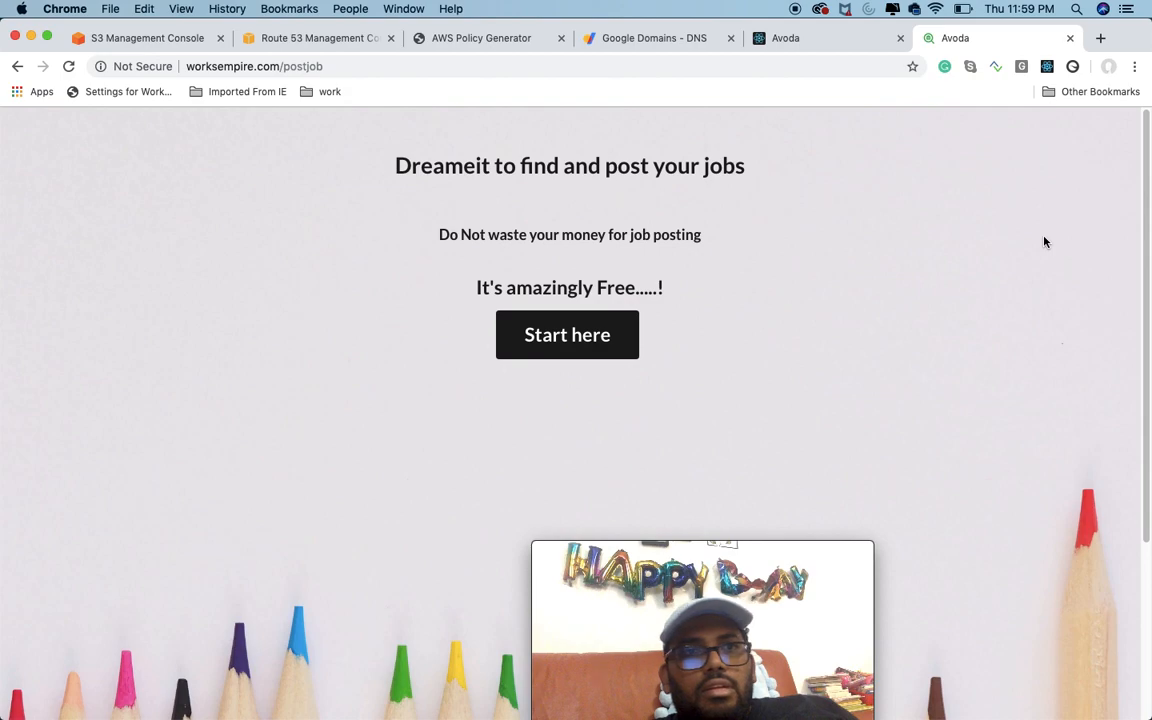